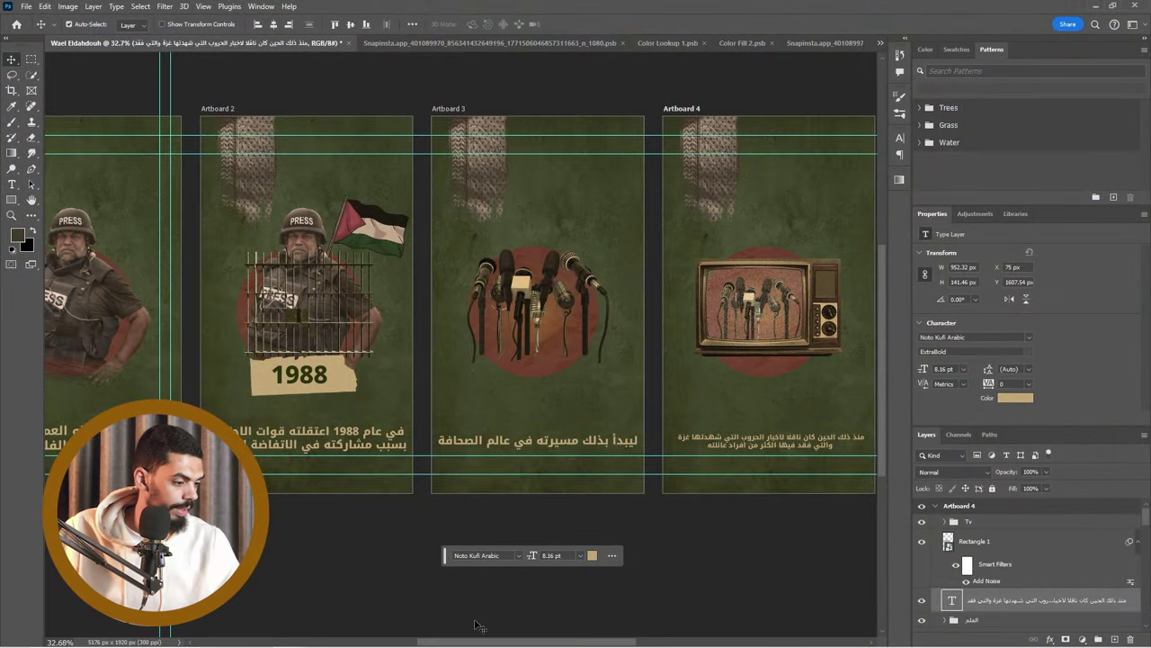
Switch to the browser, search Freepik for "crime map", and open the detective board illustration from the results.
{"action": "left_click_drag", "start_coordinate": [446, 641], "coordinate": [517, 645]}
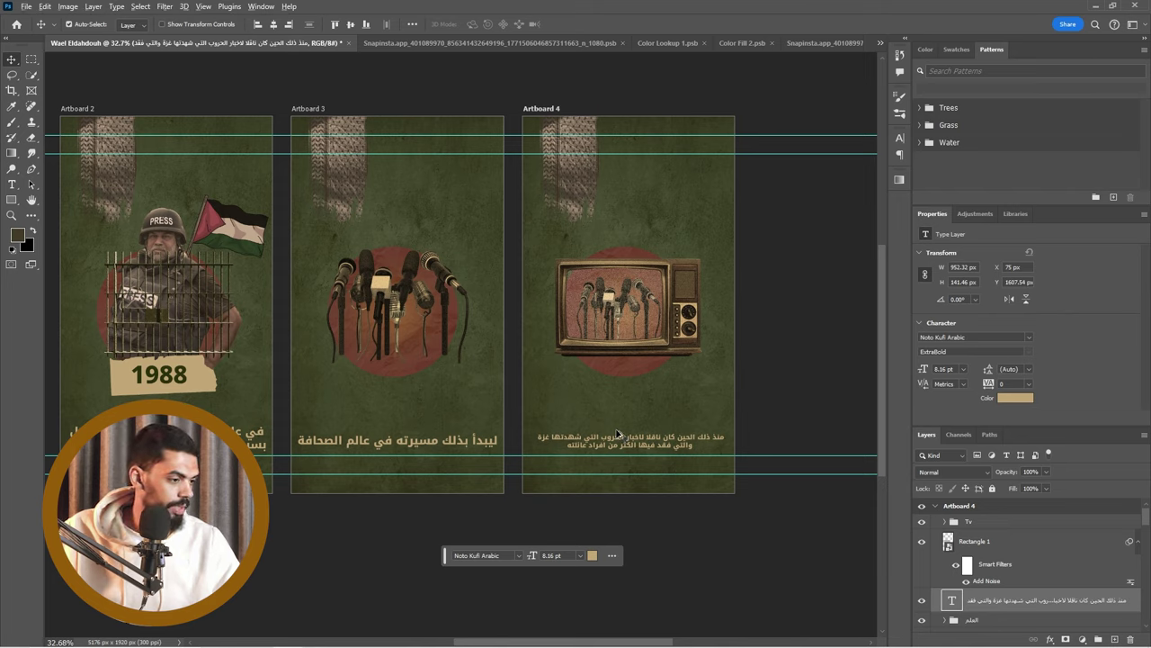
{"action": "key", "text": "alt+Tab"}
{"action": "left_click", "coordinate": [724, 14]}
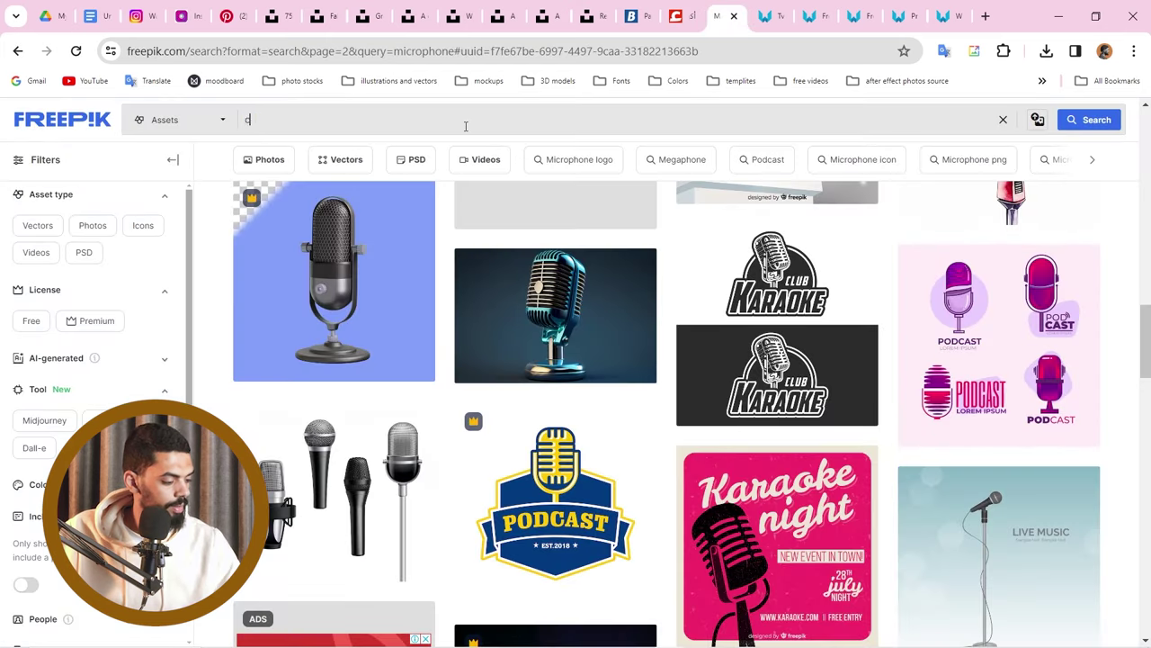
{"action": "left_click", "coordinate": [465, 126]}
{"action": "type", "text": "crime "}
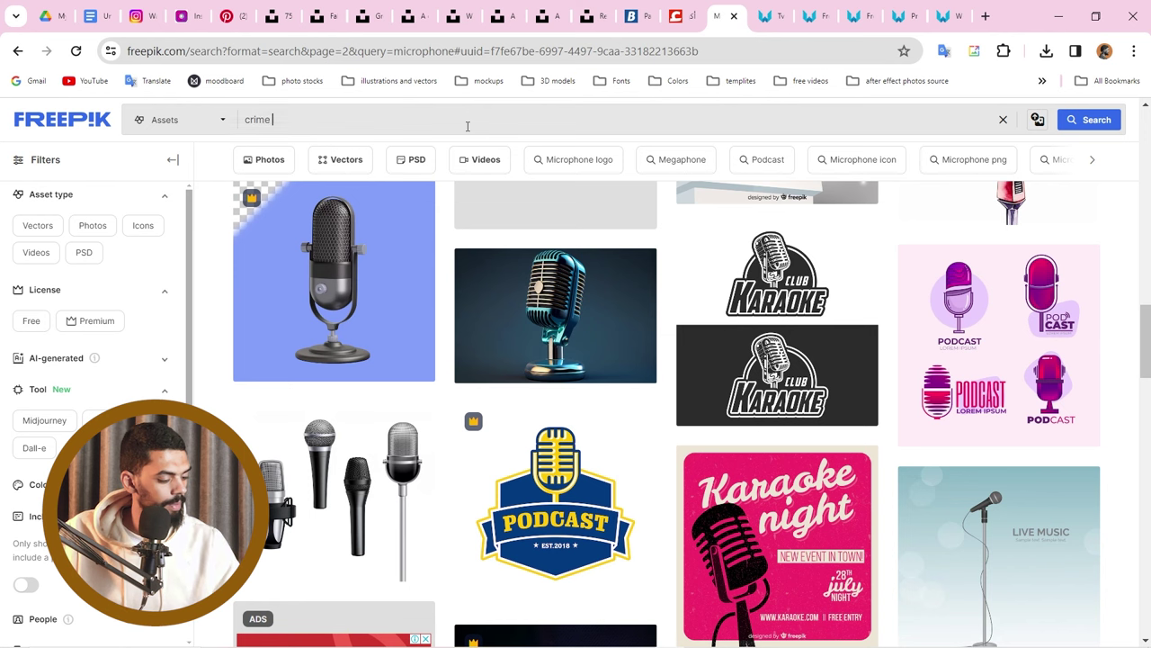
{"action": "type", "text": "map"}
{"action": "key", "text": "Return"}
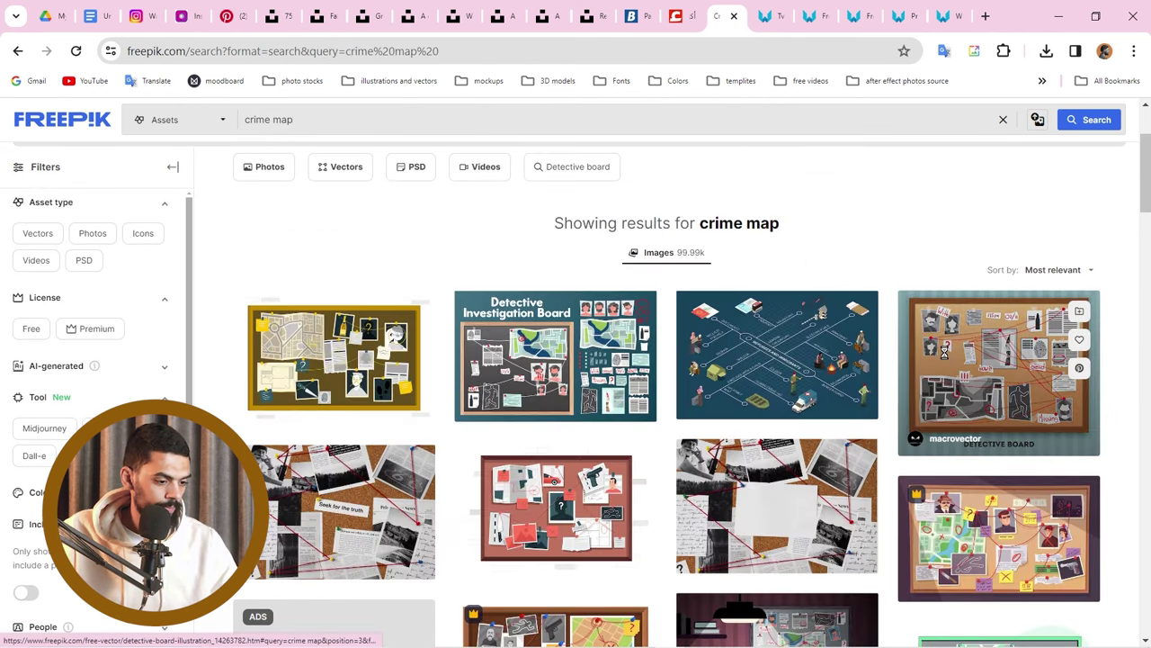
{"action": "left_click", "coordinate": [909, 350]}
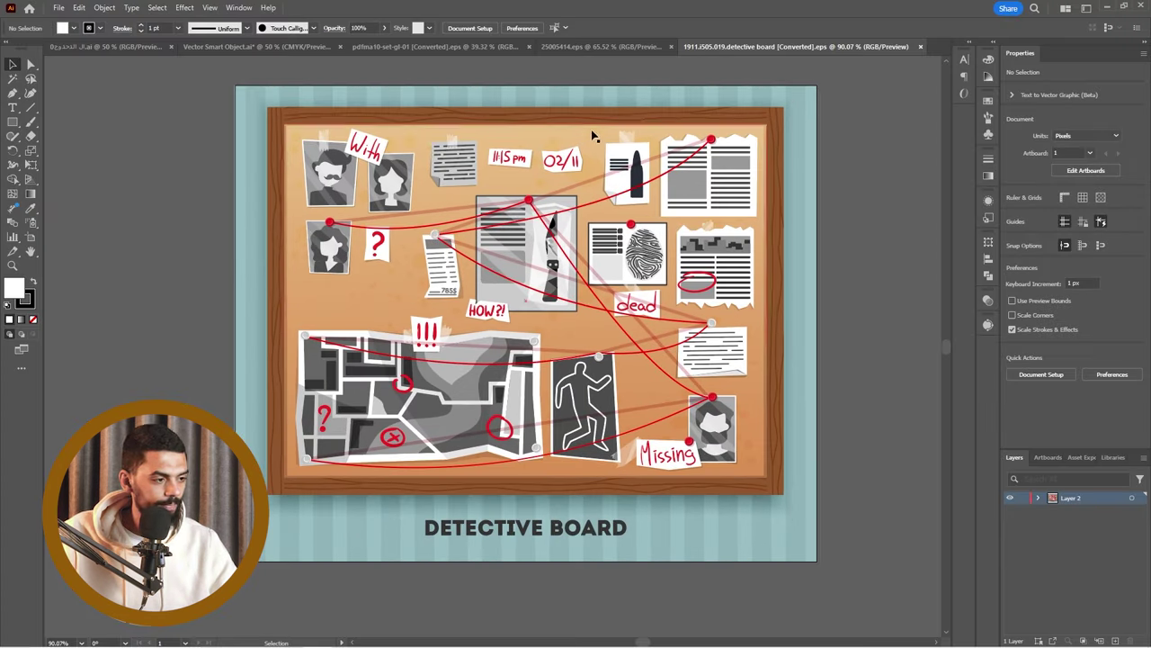
Review the whole investigation-board collage document in Illustrator and return to the Freepik page in the browser.
{"action": "left_click", "coordinate": [108, 46]}
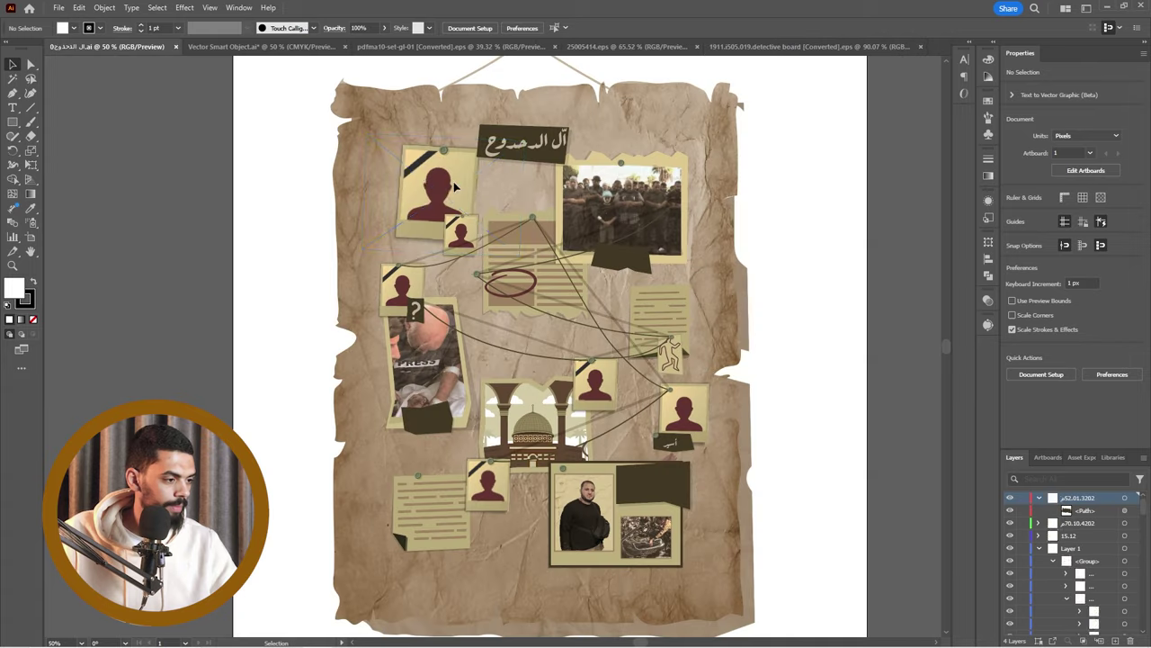
{"action": "scroll", "coordinate": [473, 185], "scroll_direction": "down", "scroll_amount": 1}
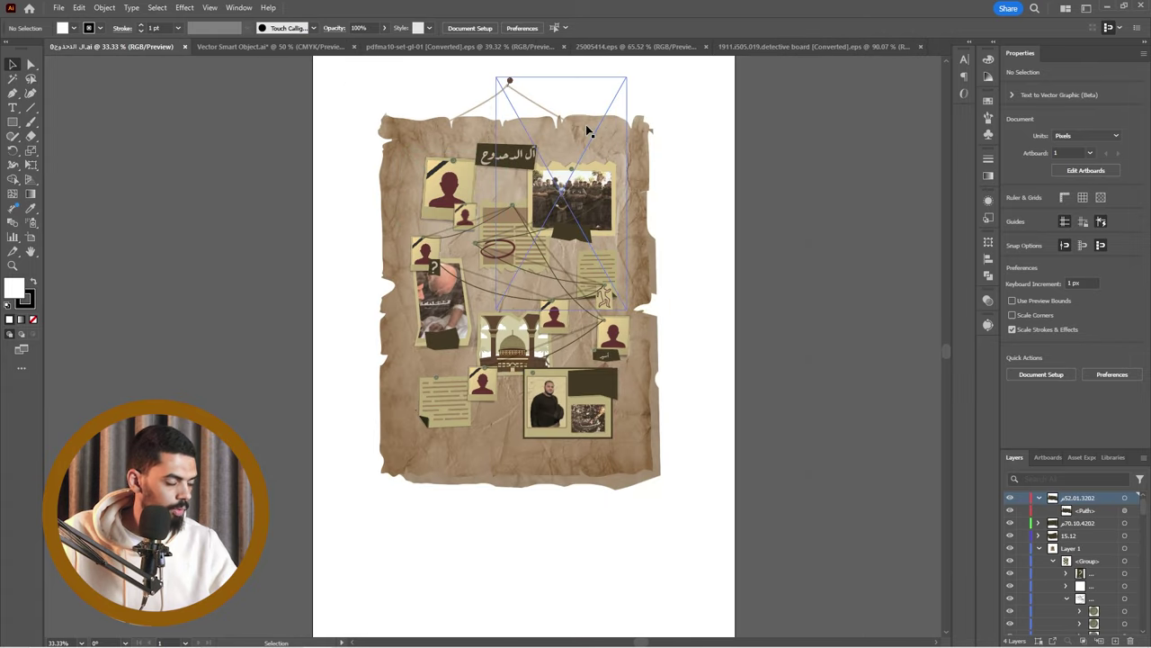
{"action": "key", "text": "alt+Tab"}
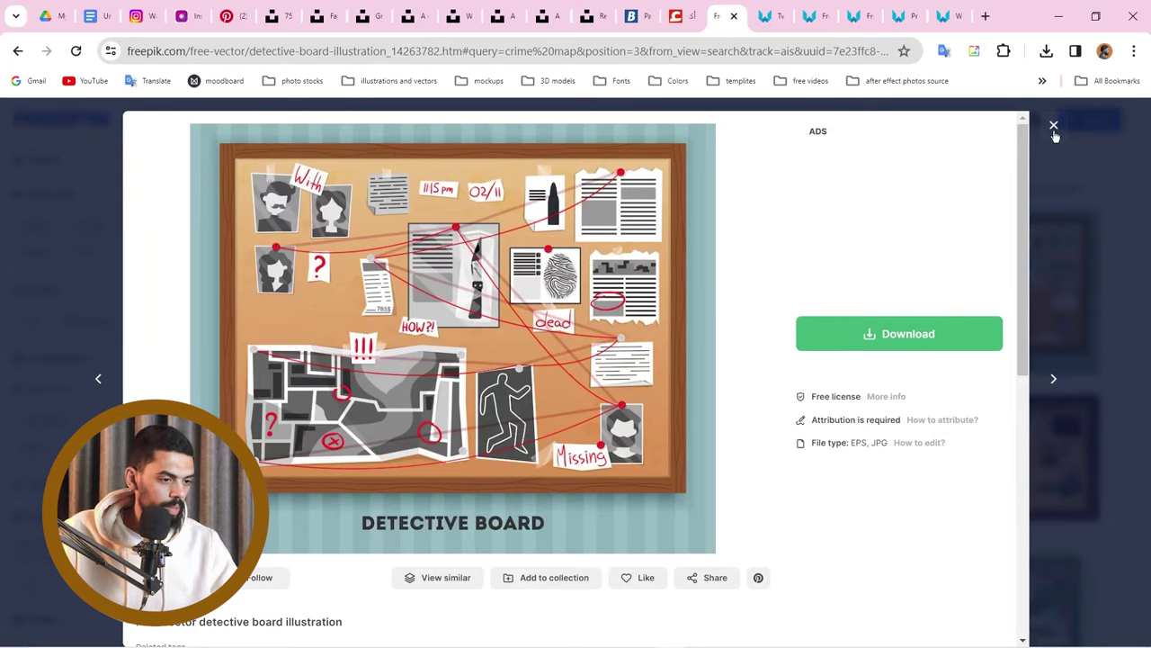
Close the detective board preview, search Freepik for "paper texture" and "paper illustration", and browse the results for torn paper scraps.
{"action": "left_click", "coordinate": [1053, 126]}
{"action": "triple_click", "coordinate": [490, 131]}
{"action": "type", "text": "p"}
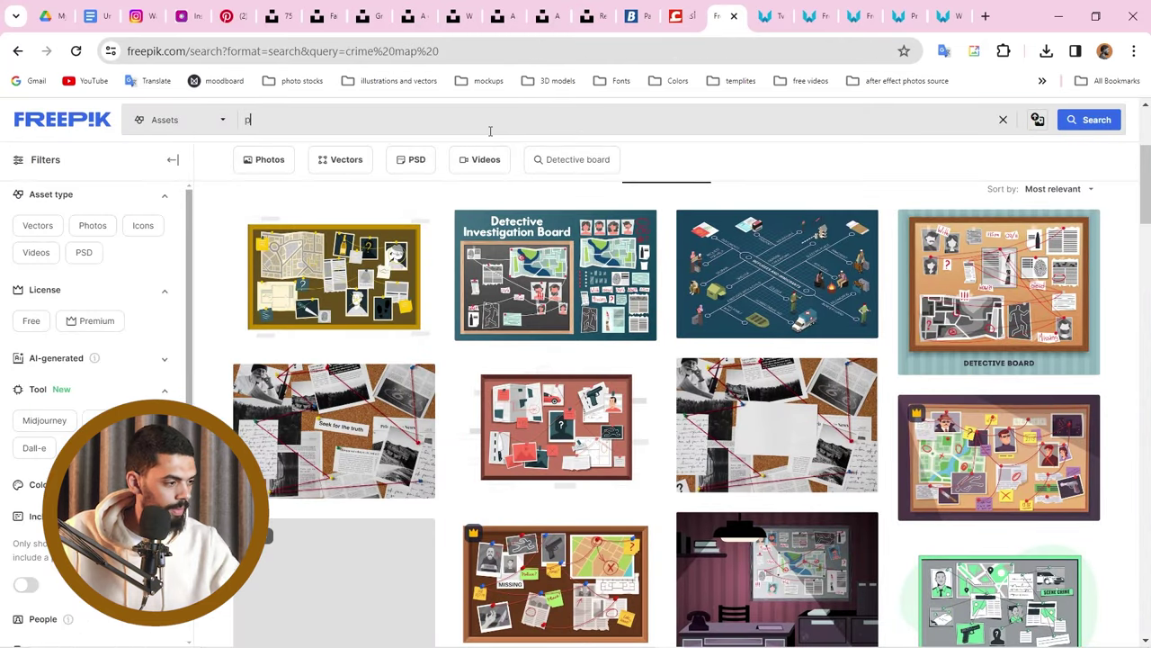
{"action": "type", "text": "aper texture"}
{"action": "key", "text": "Return"}
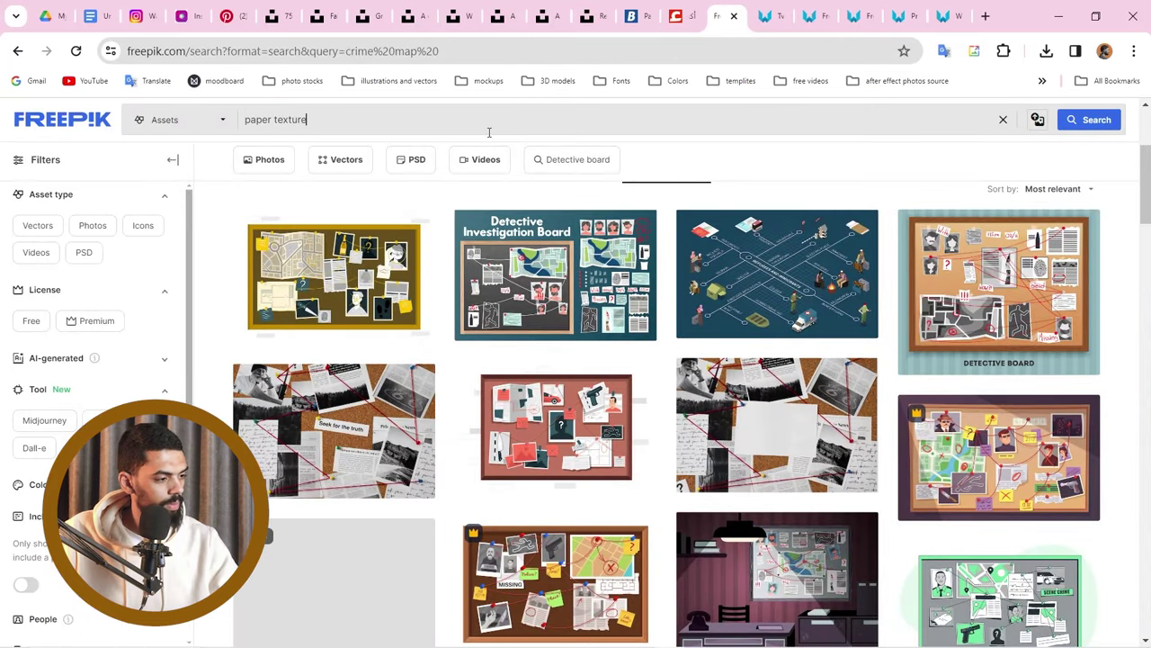
{"action": "type", "text": "ill"}
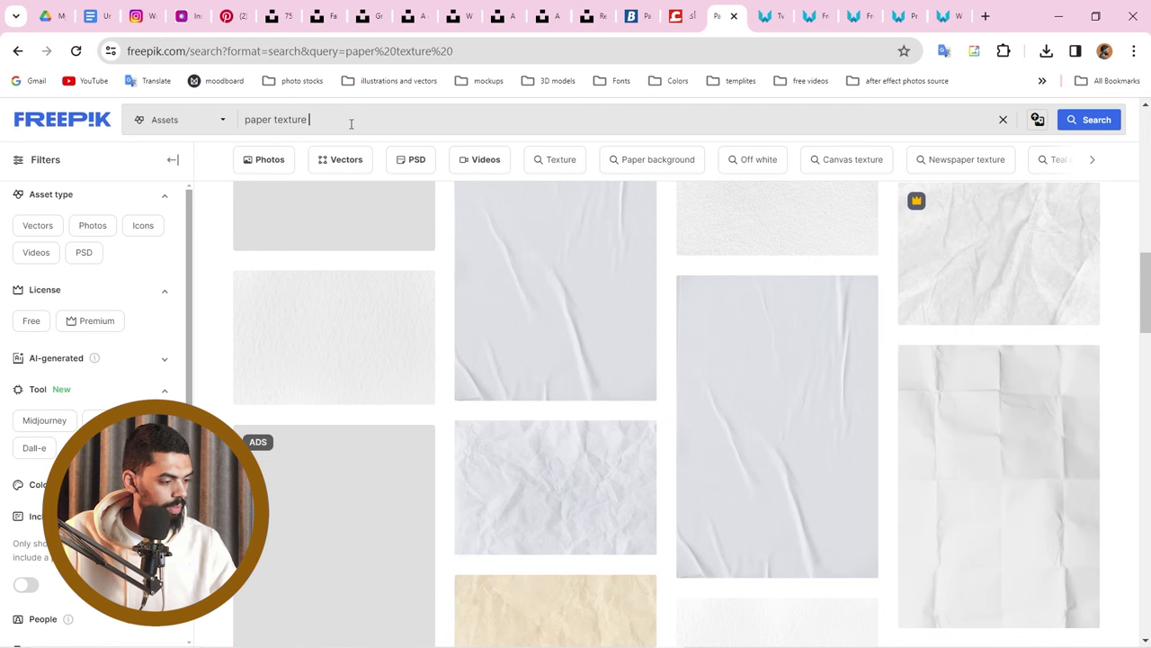
{"action": "left_click", "coordinate": [369, 246]}
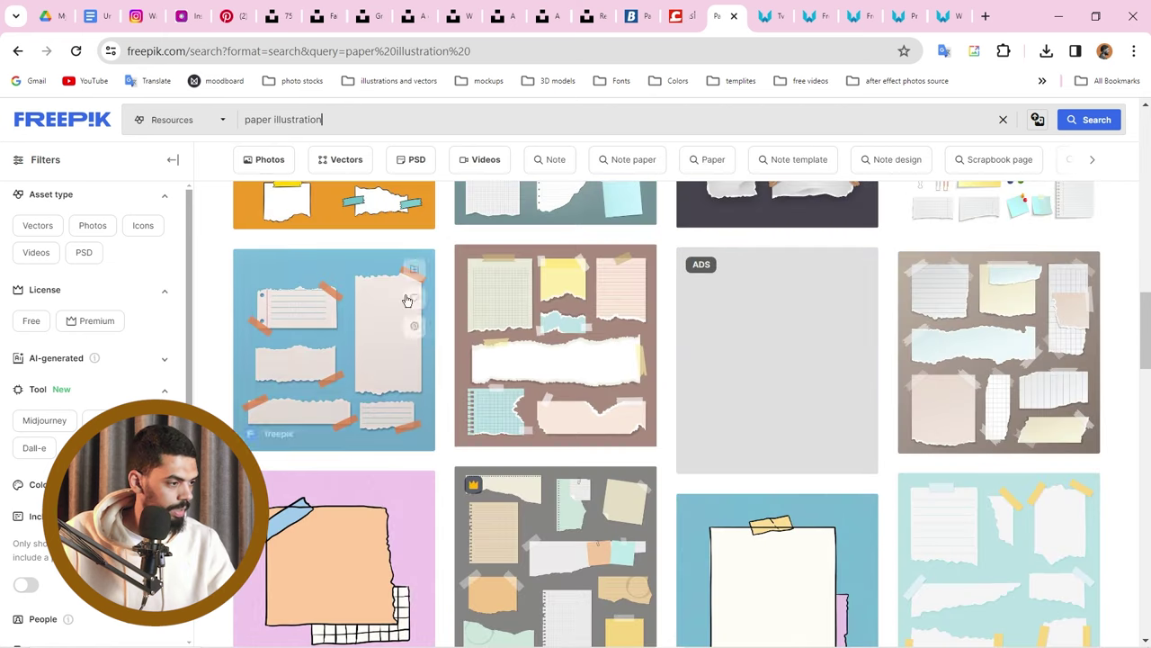
{"action": "scroll", "coordinate": [530, 258], "scroll_direction": "down", "scroll_amount": 2}
{"action": "scroll", "coordinate": [544, 266], "scroll_direction": "down", "scroll_amount": 3}
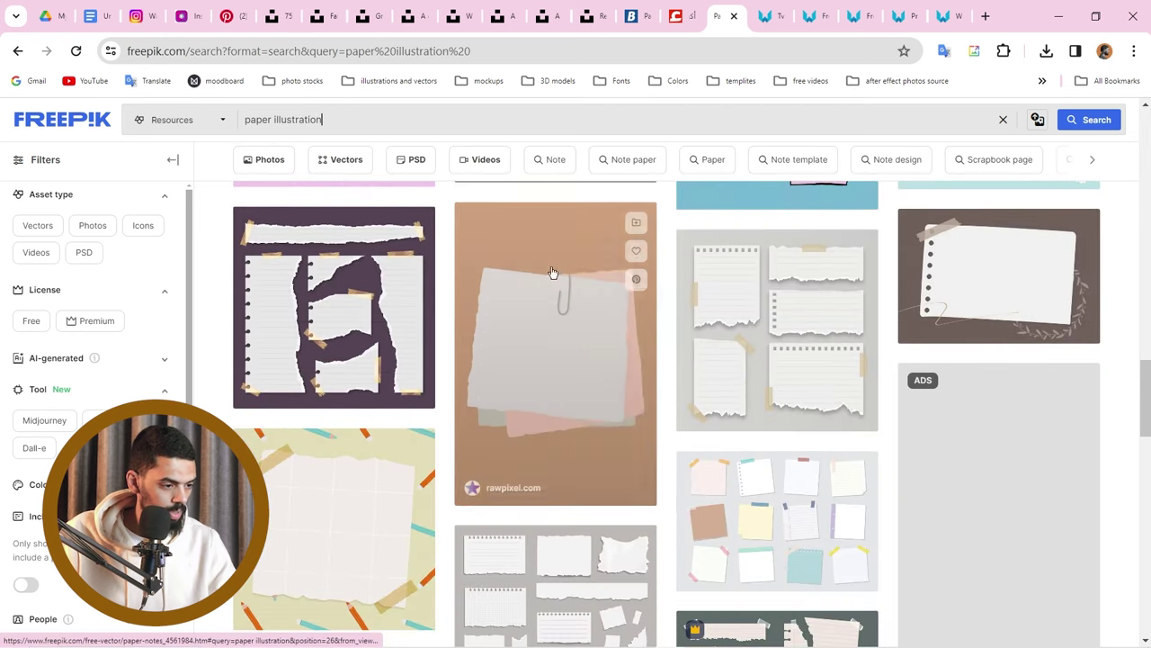
{"action": "scroll", "coordinate": [604, 308], "scroll_direction": "down", "scroll_amount": 2}
{"action": "scroll", "coordinate": [604, 308], "scroll_direction": "down", "scroll_amount": 3}
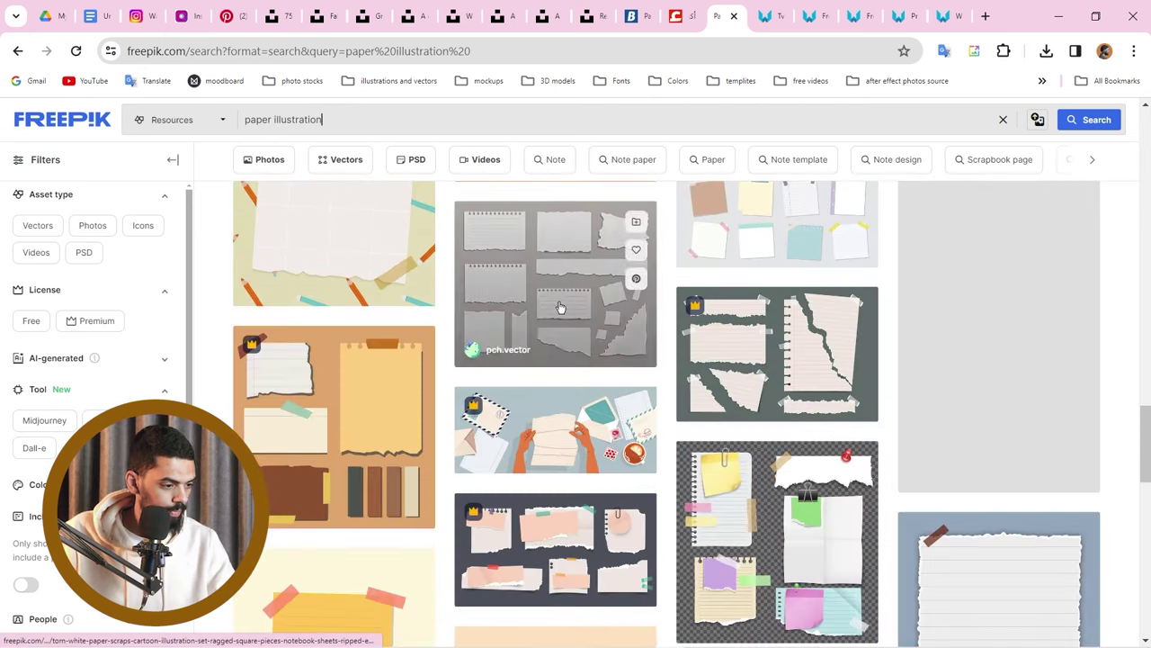
{"action": "scroll", "coordinate": [570, 300], "scroll_direction": "up", "scroll_amount": 2}
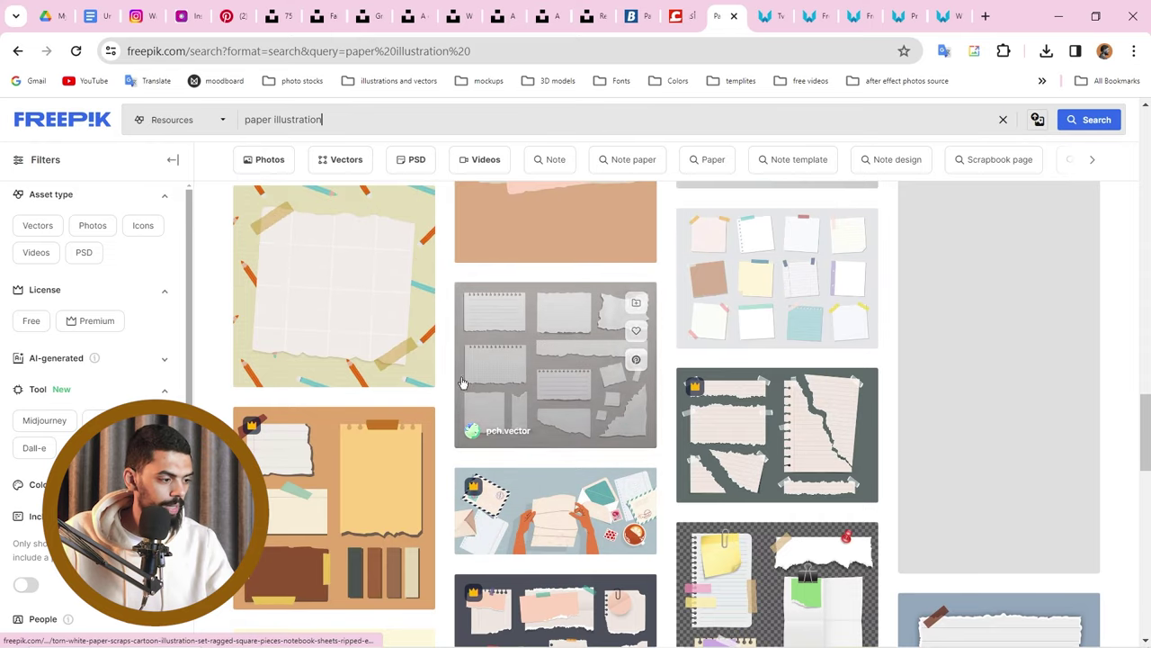
{"action": "scroll", "coordinate": [537, 339], "scroll_direction": "up", "scroll_amount": 1}
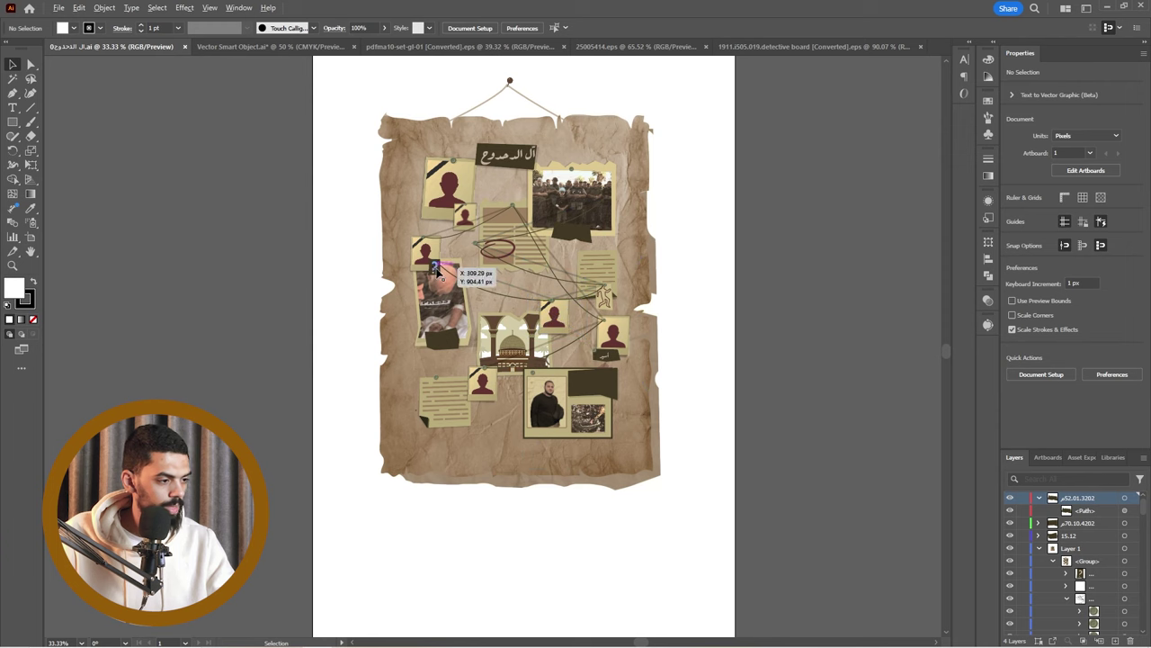
In Illustrator's collage document, move the original orange cork board group out from behind the collage to below the paper sheet.
{"action": "left_click", "coordinate": [1039, 499]}
{"action": "key", "text": "a"}
{"action": "left_click_drag", "start_coordinate": [502, 290], "coordinate": [524, 582]}
{"action": "scroll", "coordinate": [504, 539], "scroll_direction": "down", "scroll_amount": 2}
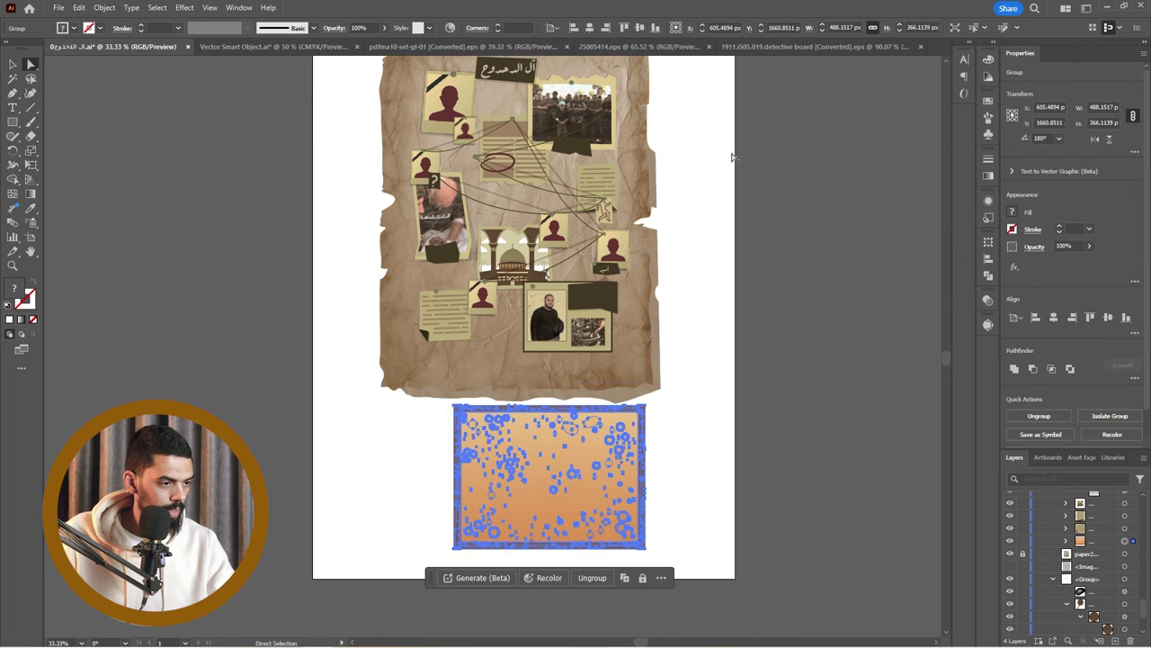
View the original detective board file and reorder the open documents so the collage sits directly beside it for comparison.
{"action": "left_click", "coordinate": [824, 46]}
{"action": "left_click_drag", "start_coordinate": [103, 49], "coordinate": [587, 45]}
{"action": "left_click", "coordinate": [586, 45]}
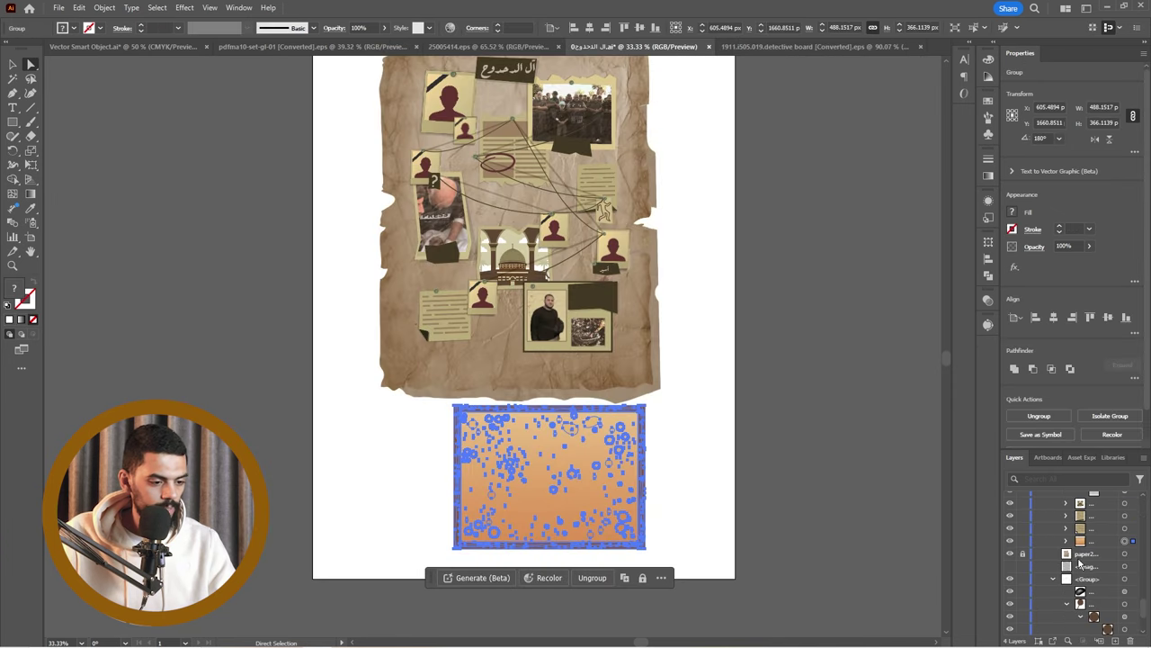
Toggle the visibility of the paper texture layer behind the collage to compare the artwork with and without it.
{"action": "left_click", "coordinate": [1010, 554]}
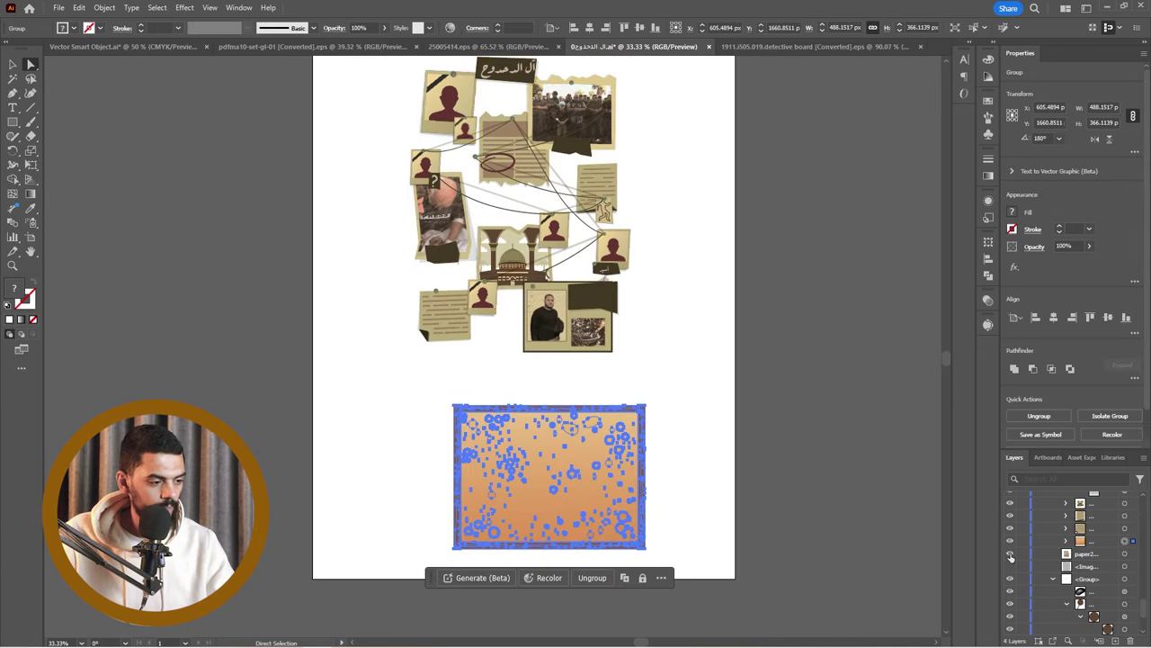
{"action": "left_click", "coordinate": [1010, 554]}
{"action": "left_click", "coordinate": [1010, 554]}
{"action": "left_click", "coordinate": [1019, 557]}
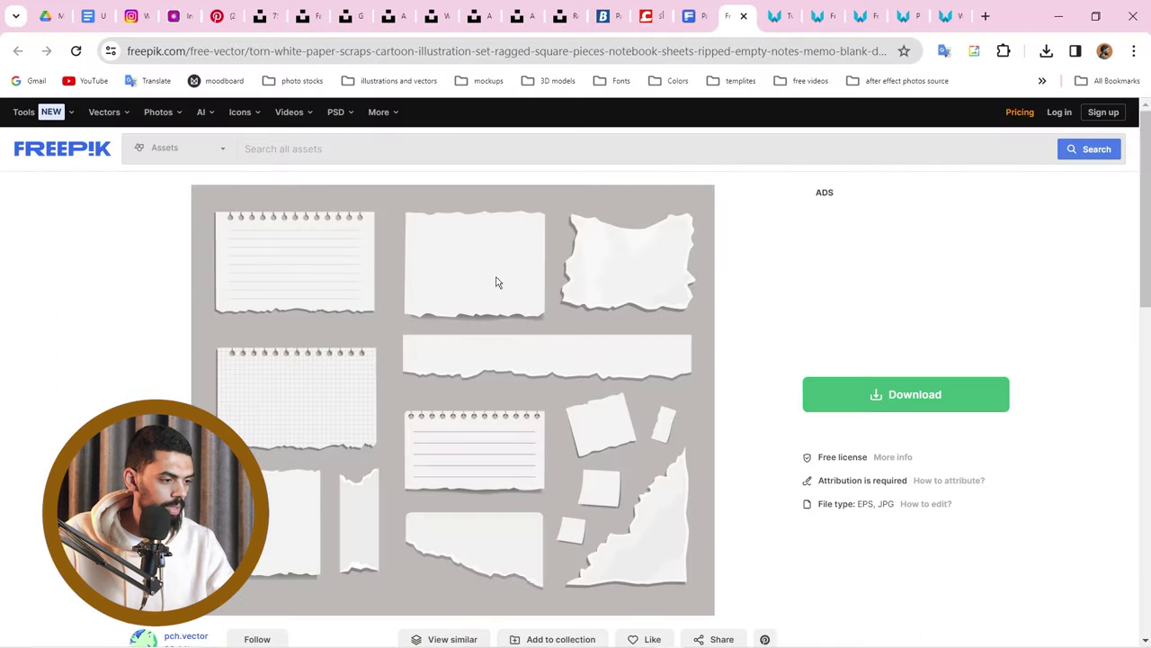
Download the free torn white paper scraps illustration set from Freepik in the browser and check the downloads list.
{"action": "scroll", "coordinate": [483, 236], "scroll_direction": "down", "scroll_amount": 1}
{"action": "scroll", "coordinate": [475, 248], "scroll_direction": "up", "scroll_amount": 1}
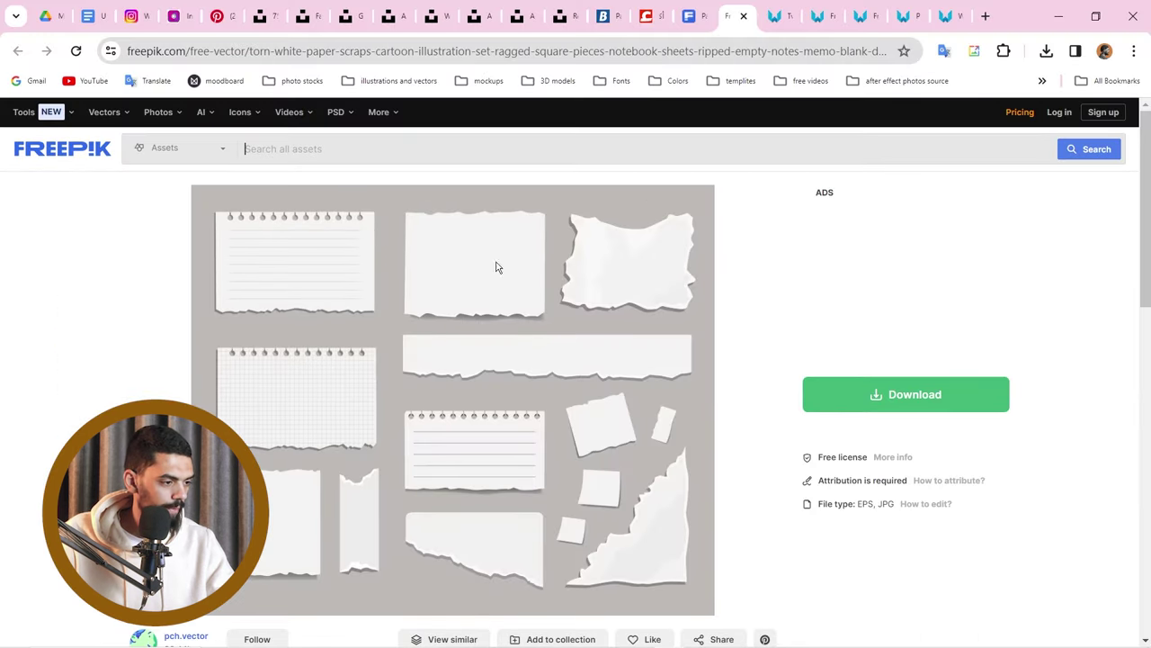
{"action": "left_click", "coordinate": [877, 396]}
{"action": "left_click", "coordinate": [895, 554]}
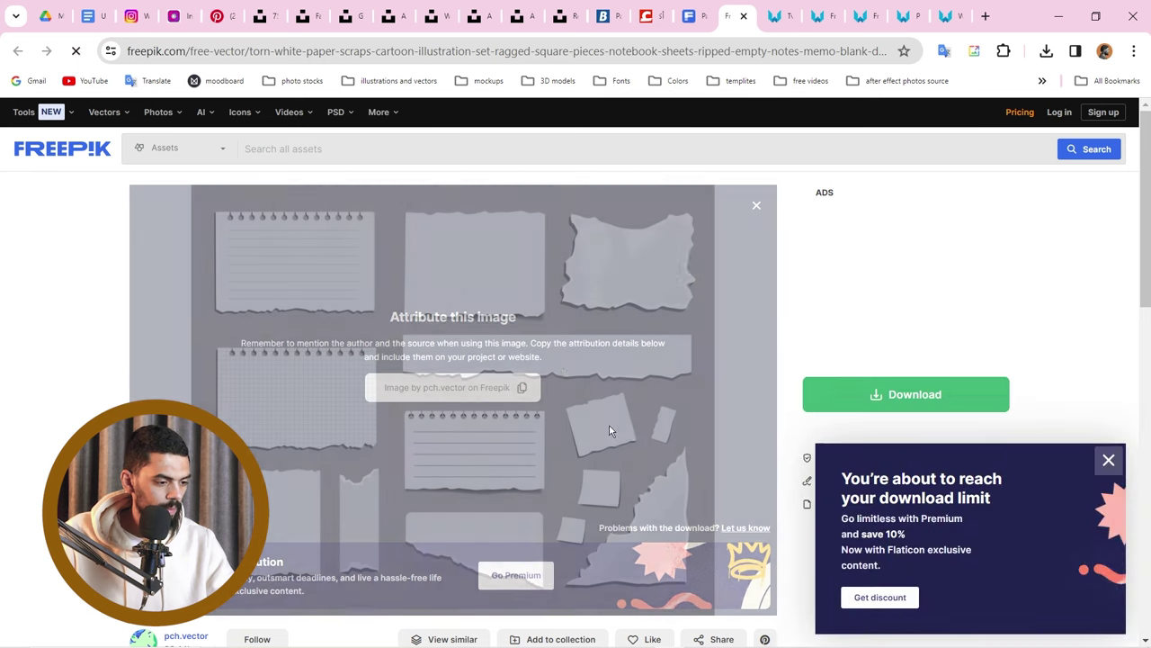
{"action": "left_click", "coordinate": [1049, 54]}
{"action": "left_click", "coordinate": [1012, 110]}
{"action": "left_click", "coordinate": [1083, 147]}
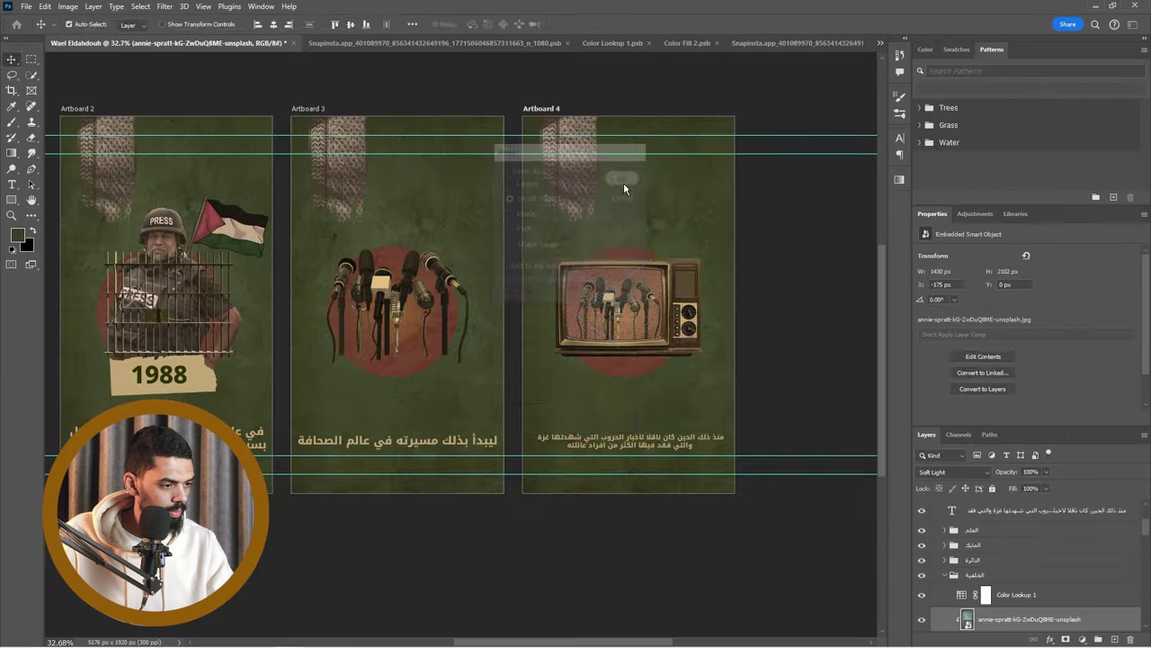
Paste the torn paper piece into Photoshop's Artboard 4 as a smart object, rotated 90° and enlarged behind the TV.
{"action": "key", "text": "ctrl+v"}
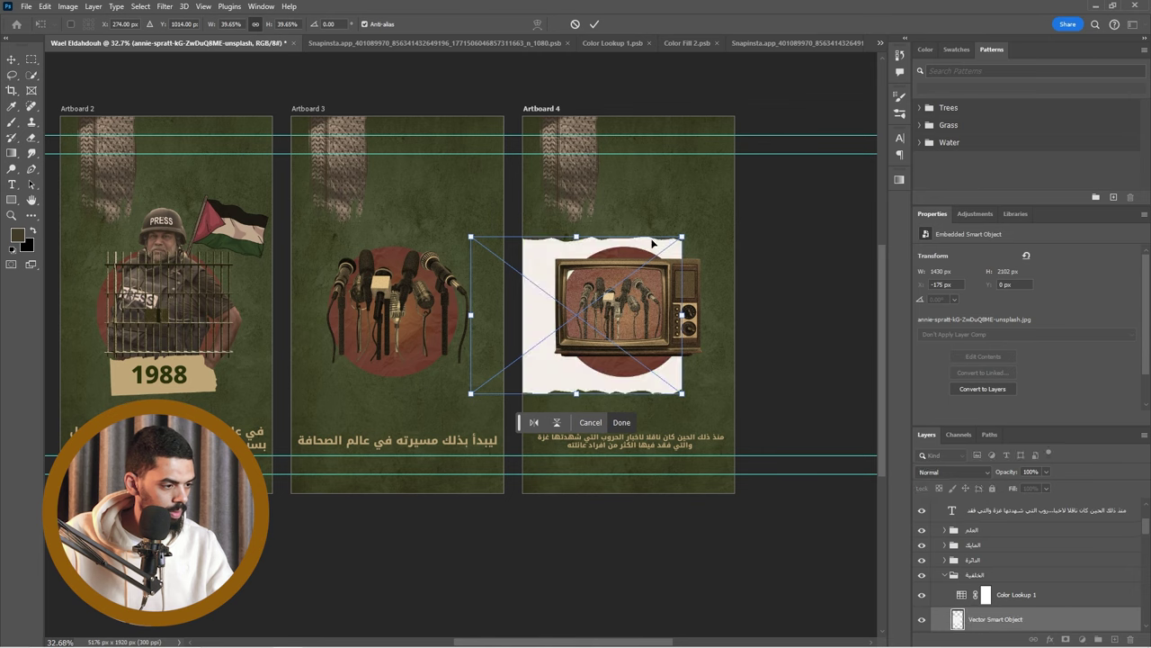
{"action": "left_click_drag", "start_coordinate": [689, 222], "coordinate": [618, 387]}
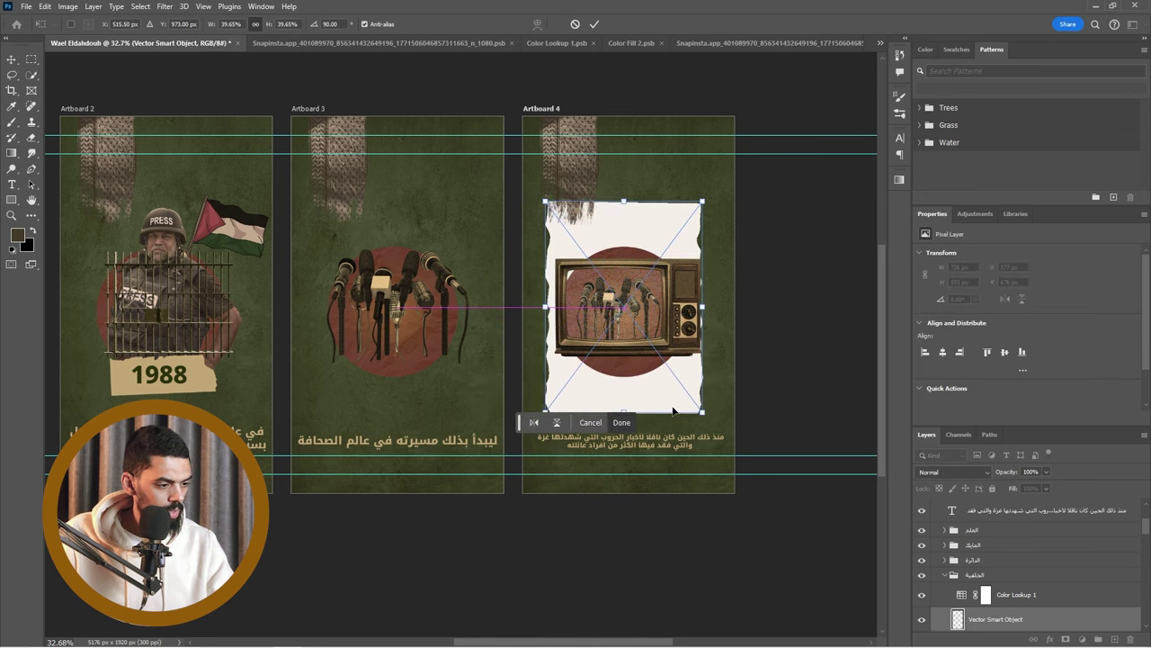
{"action": "left_click_drag", "start_coordinate": [704, 410], "coordinate": [713, 424]}
{"action": "key", "text": "Return"}
Move the torn paper smart object above Color Lookup 1, to the top of the background group on Artboard 4.
{"action": "scroll", "coordinate": [573, 227], "scroll_direction": "up", "scroll_amount": 3}
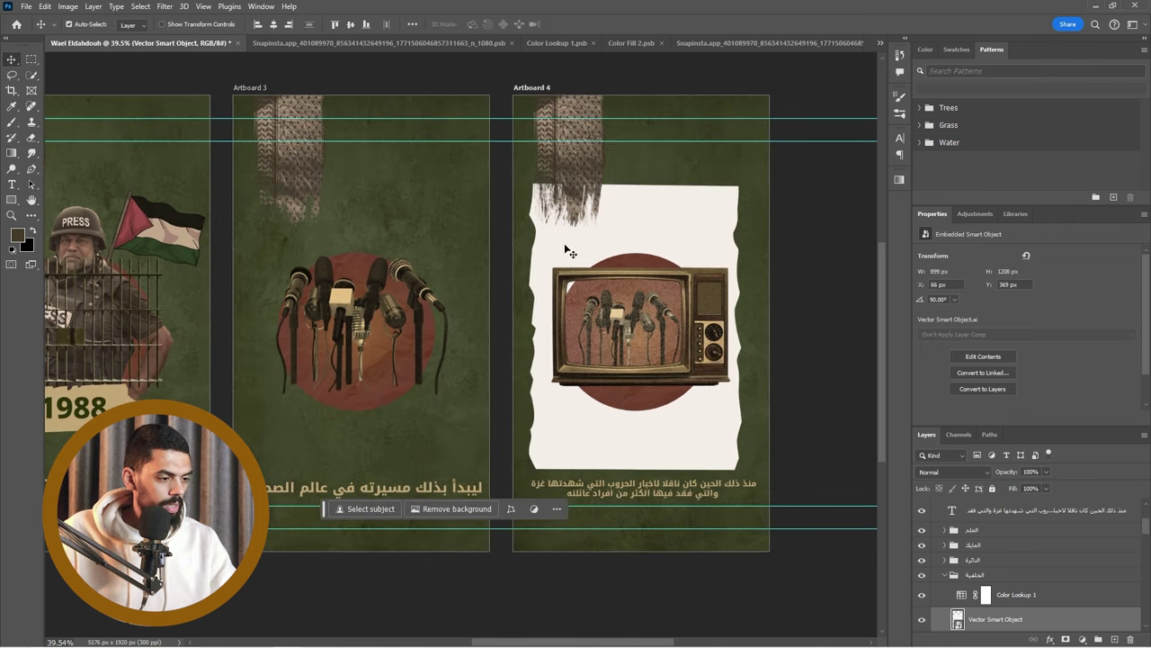
{"action": "left_click", "coordinate": [26, 6]}
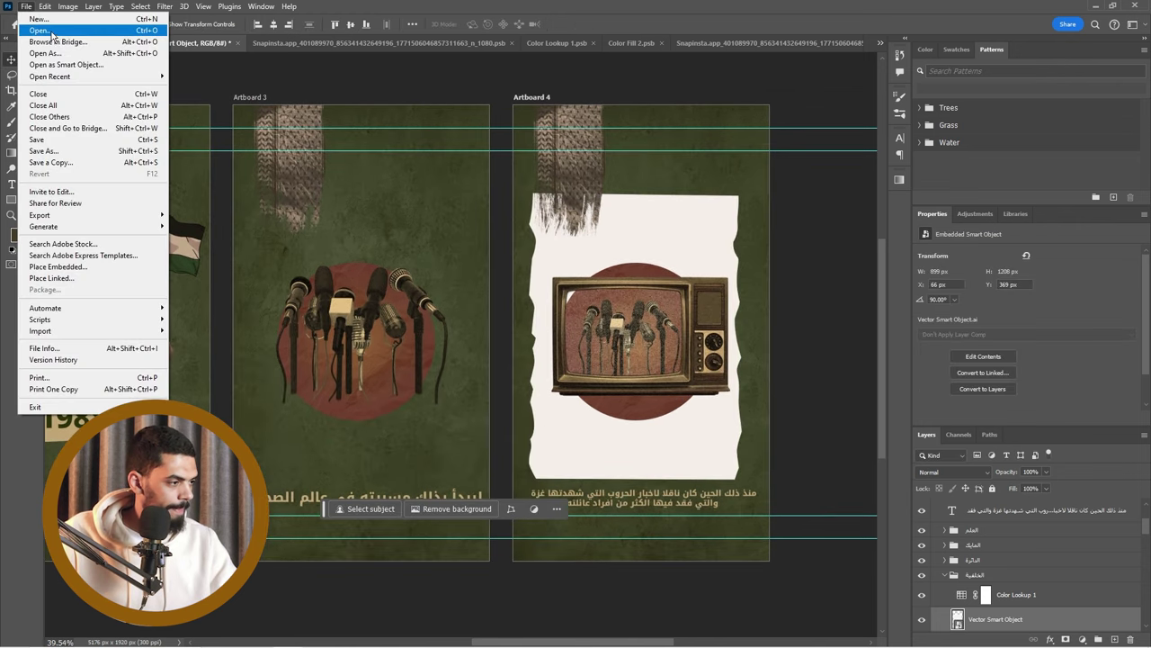
{"action": "left_click", "coordinate": [712, 259]}
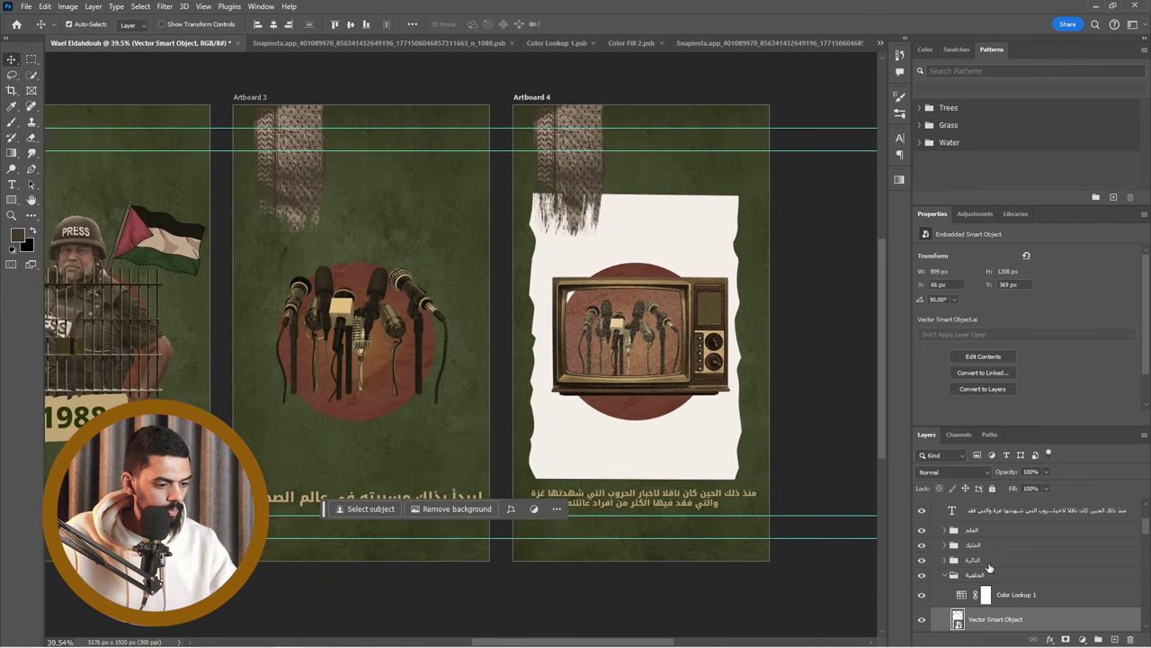
{"action": "scroll", "coordinate": [989, 567], "scroll_direction": "down", "scroll_amount": 2}
{"action": "left_click_drag", "start_coordinate": [992, 573], "coordinate": [997, 539]}
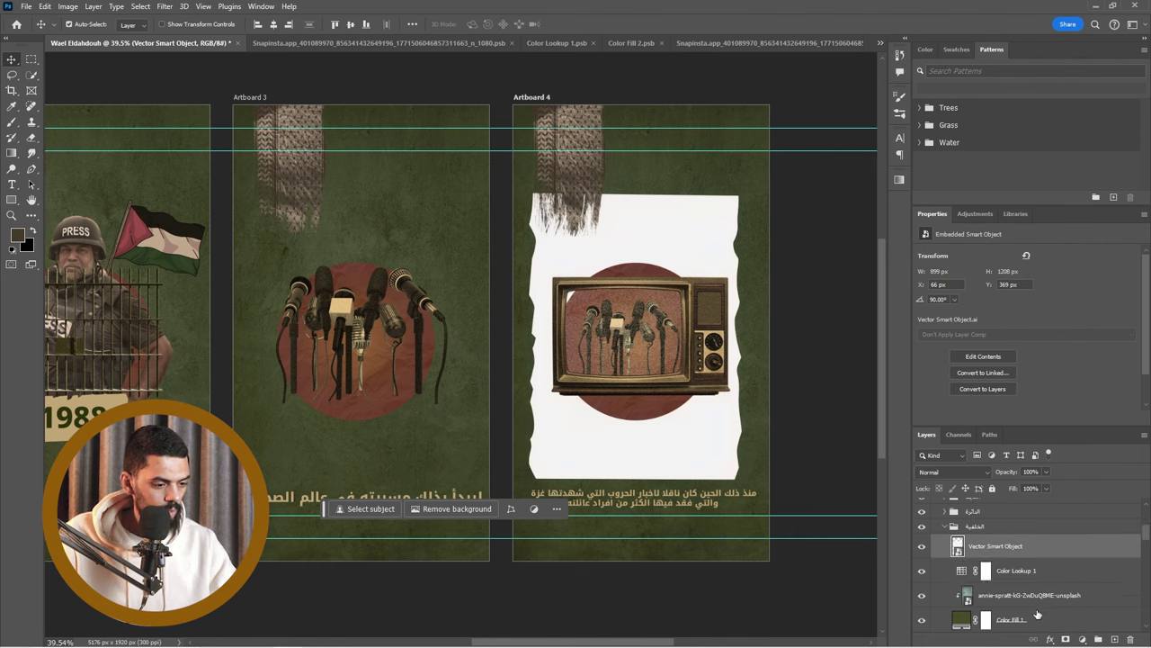
Add a muted olive-tan solid color fill above the torn paper layer and clip it to the paper.
{"action": "mouse_move", "coordinate": [1068, 639]}
{"action": "left_click", "coordinate": [1082, 639]}
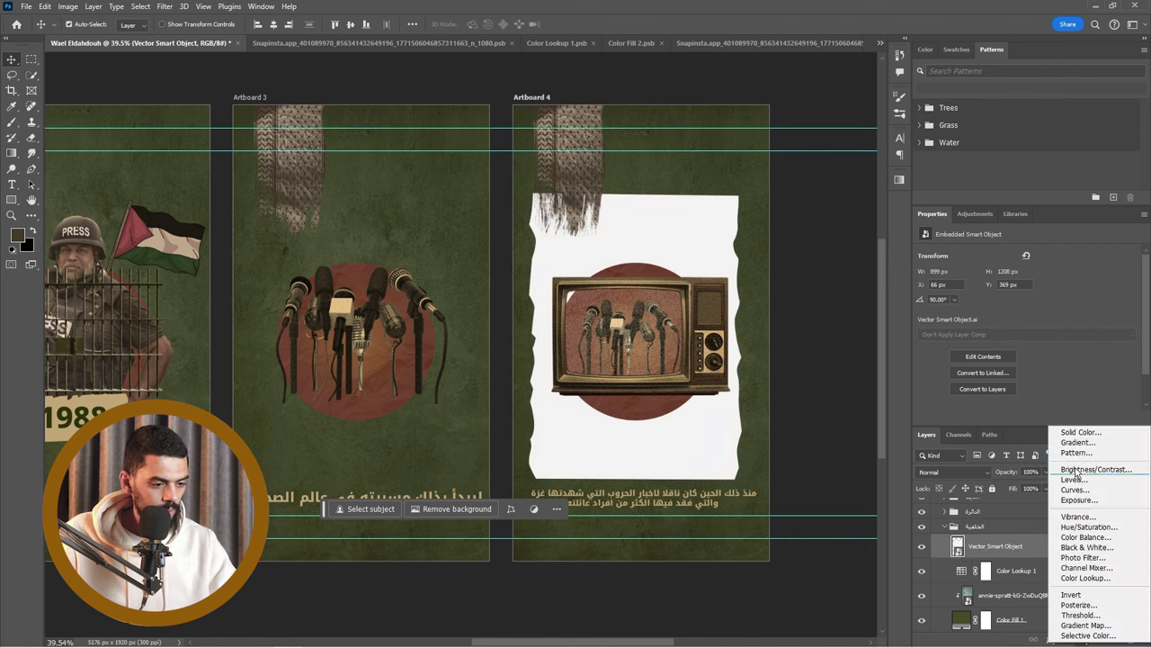
{"action": "left_click", "coordinate": [1073, 433]}
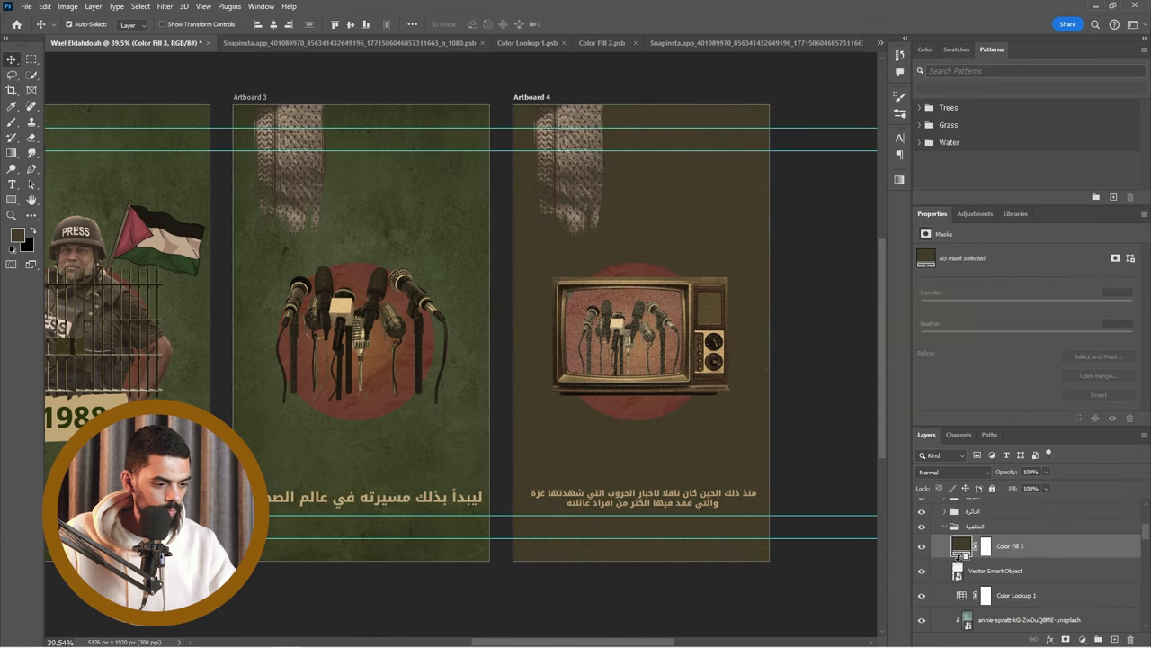
{"action": "left_click", "coordinate": [888, 360]}
{"action": "left_click_drag", "start_coordinate": [882, 367], "coordinate": [890, 362]}
{"action": "left_click", "coordinate": [1088, 270]}
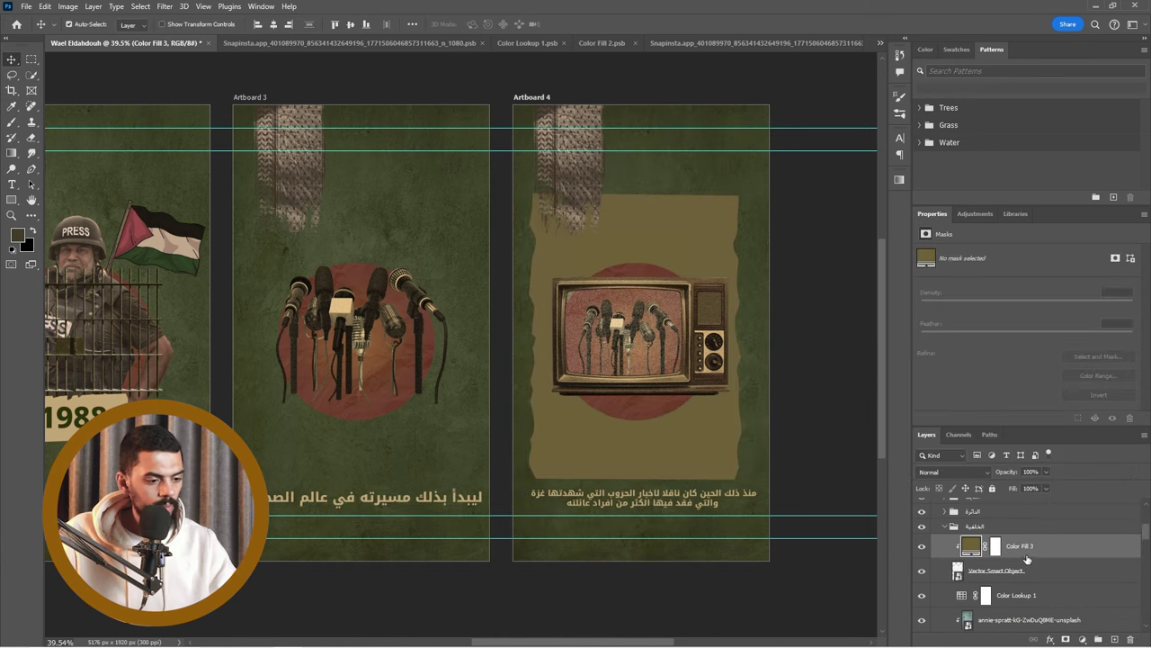
Duplicate the torn paper with its clipped color fill on Artboard 4 and set the copy's fill to darker brown 5c5030.
{"action": "left_click", "coordinate": [1050, 574], "text": "ctrl"}
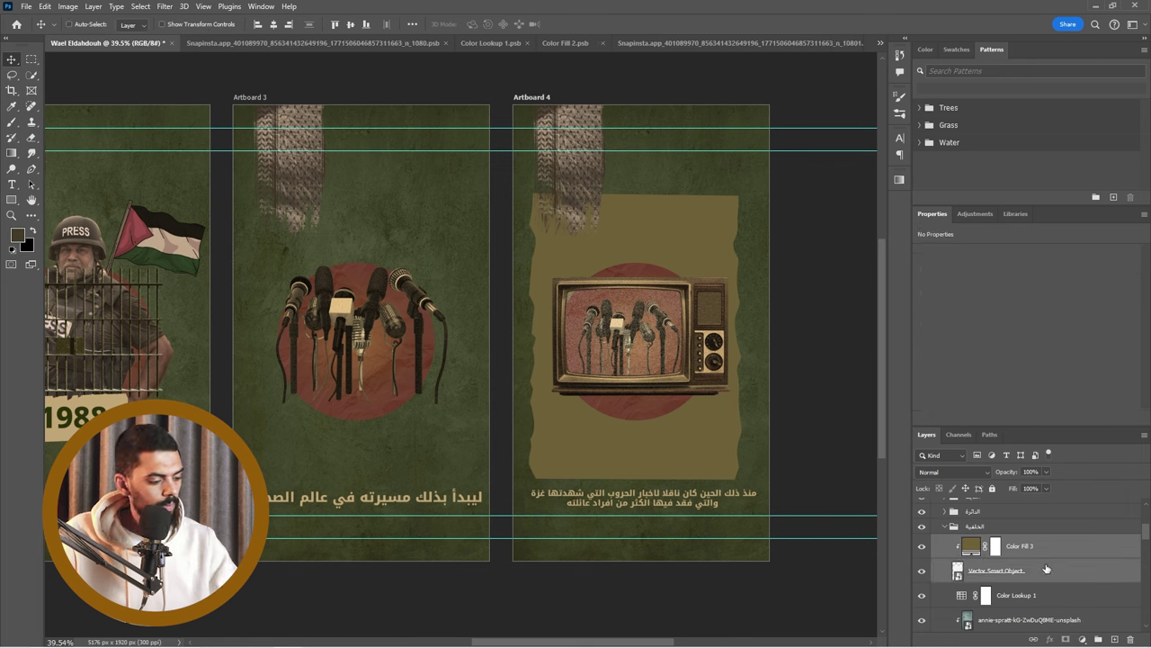
{"action": "key", "text": "ctrl+j"}
{"action": "double_click", "coordinate": [972, 546]}
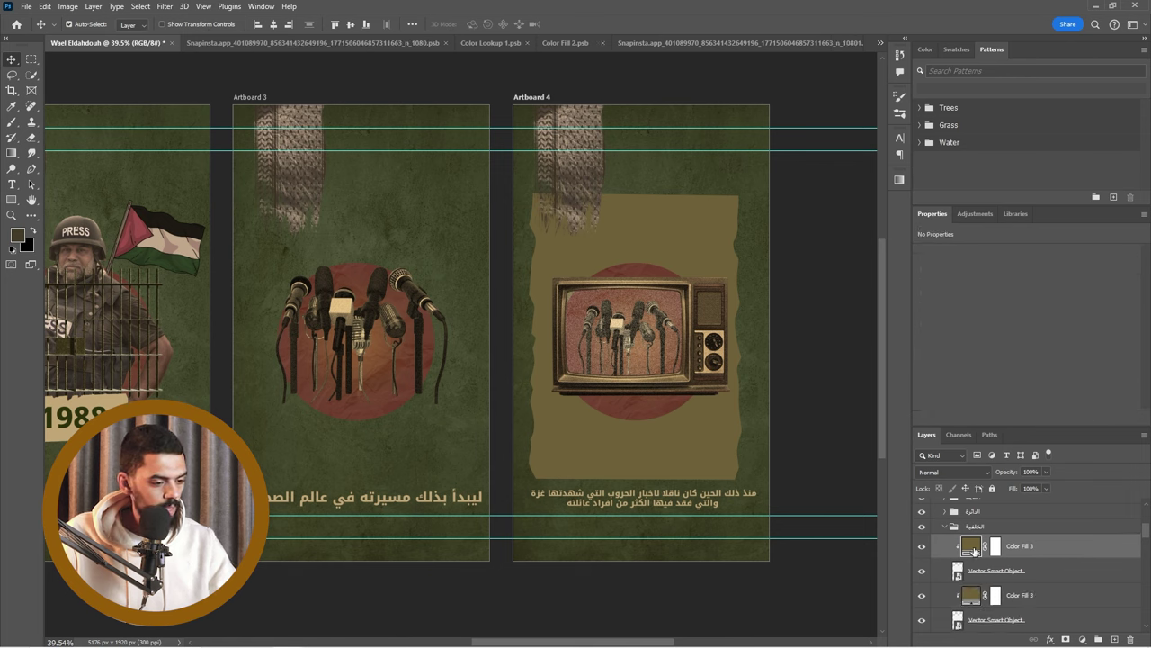
{"action": "mouse_move", "coordinate": [917, 388]}
{"action": "left_mouse_down"}
{"action": "mouse_move", "coordinate": [916, 401]}
{"action": "mouse_move", "coordinate": [917, 368]}
{"action": "mouse_move", "coordinate": [878, 375]}
{"action": "left_mouse_up"}
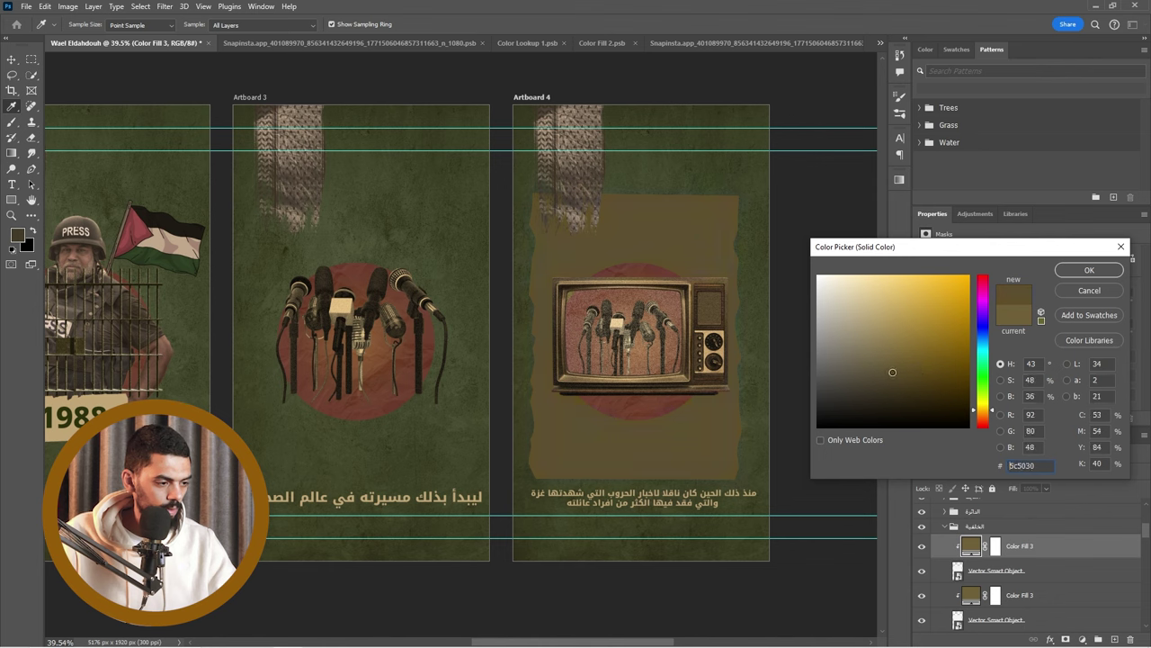
{"action": "left_click", "coordinate": [1091, 271]}
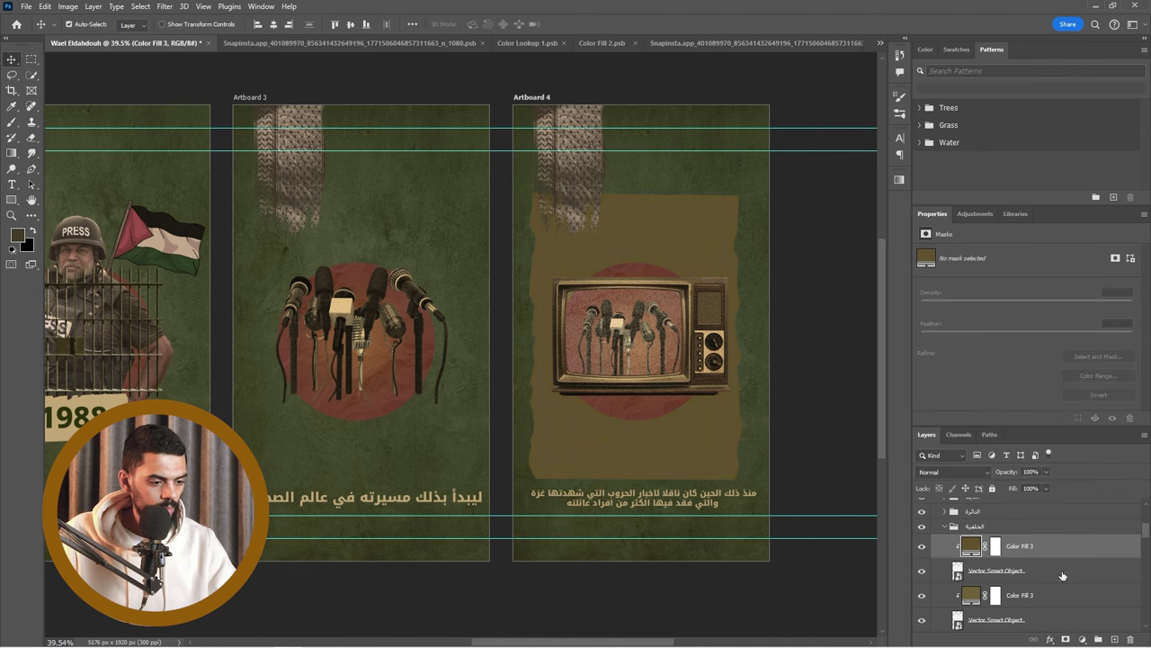
Scale the darker paper copy with its color fill to 107.20% and offset it up and left from the paper below.
{"action": "left_click", "coordinate": [1035, 572], "text": "ctrl"}
{"action": "key", "text": "ctrl+t"}
{"action": "left_click_drag", "start_coordinate": [794, 481], "coordinate": [756, 481]}
{"action": "key", "text": "Return"}
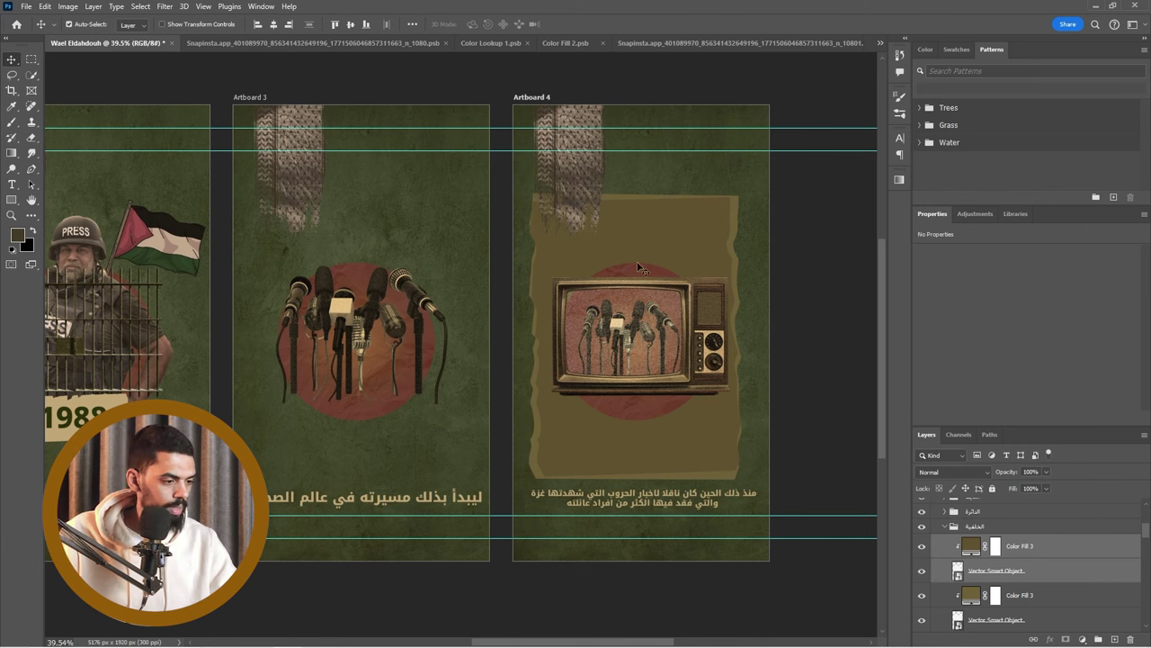
{"action": "key", "text": "ctrl+t"}
{"action": "mouse_move", "coordinate": [710, 455]}
{"action": "left_mouse_down"}
{"action": "mouse_move", "coordinate": [714, 435]}
{"action": "mouse_move", "coordinate": [703, 437]}
{"action": "left_mouse_up"}
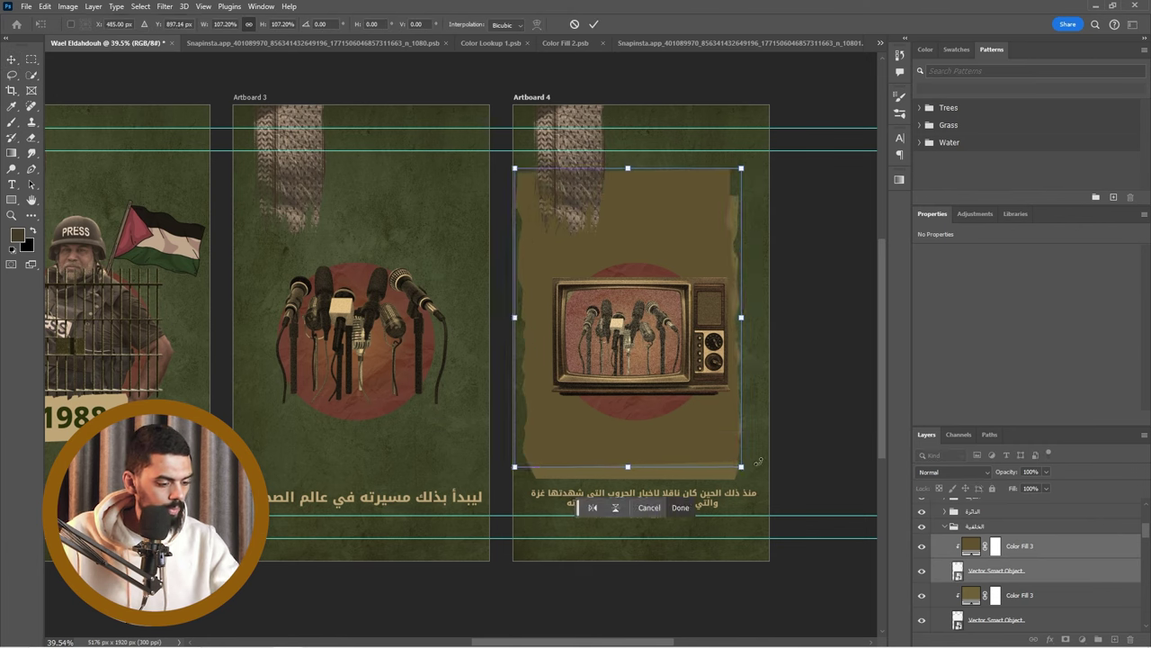
{"action": "key", "text": "Return"}
Move both torn papers and their color fills together slightly right and down behind the TV.
{"action": "scroll", "coordinate": [1053, 604], "scroll_direction": "down", "scroll_amount": 1}
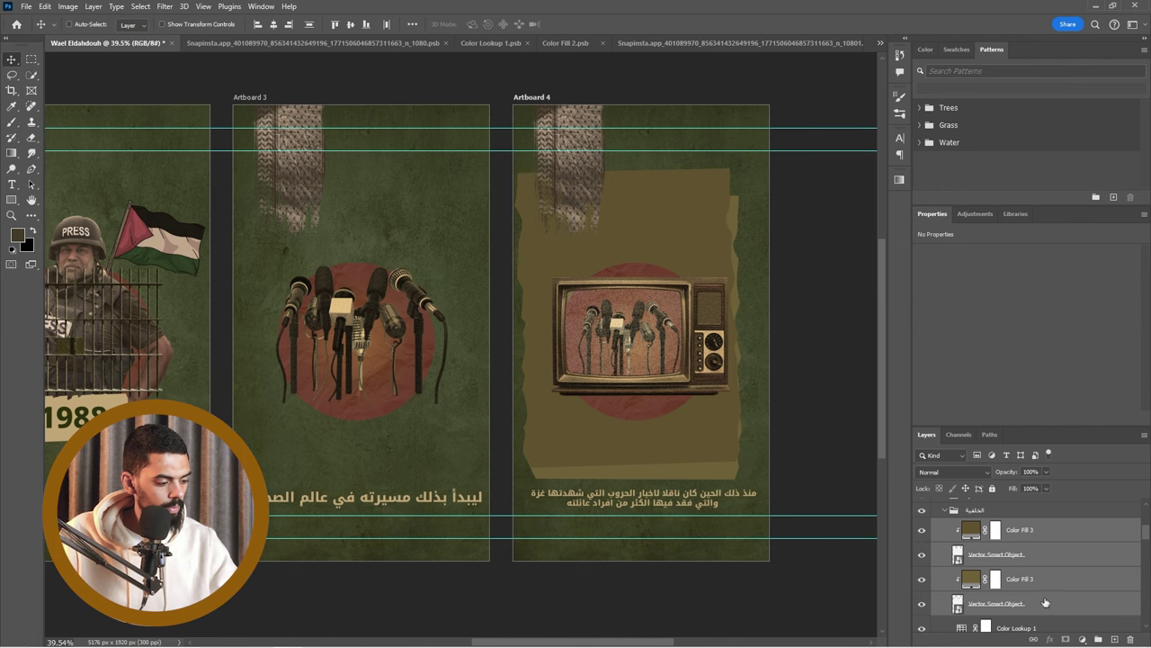
{"action": "key", "text": "ctrl+t"}
{"action": "left_click_drag", "start_coordinate": [646, 208], "coordinate": [658, 216]}
{"action": "key", "text": "Return"}
Select the upper torn paper, switch to the browser, search Freepik for "paper texture" and choose a crumpled white paper result.
{"action": "left_click", "coordinate": [1048, 553]}
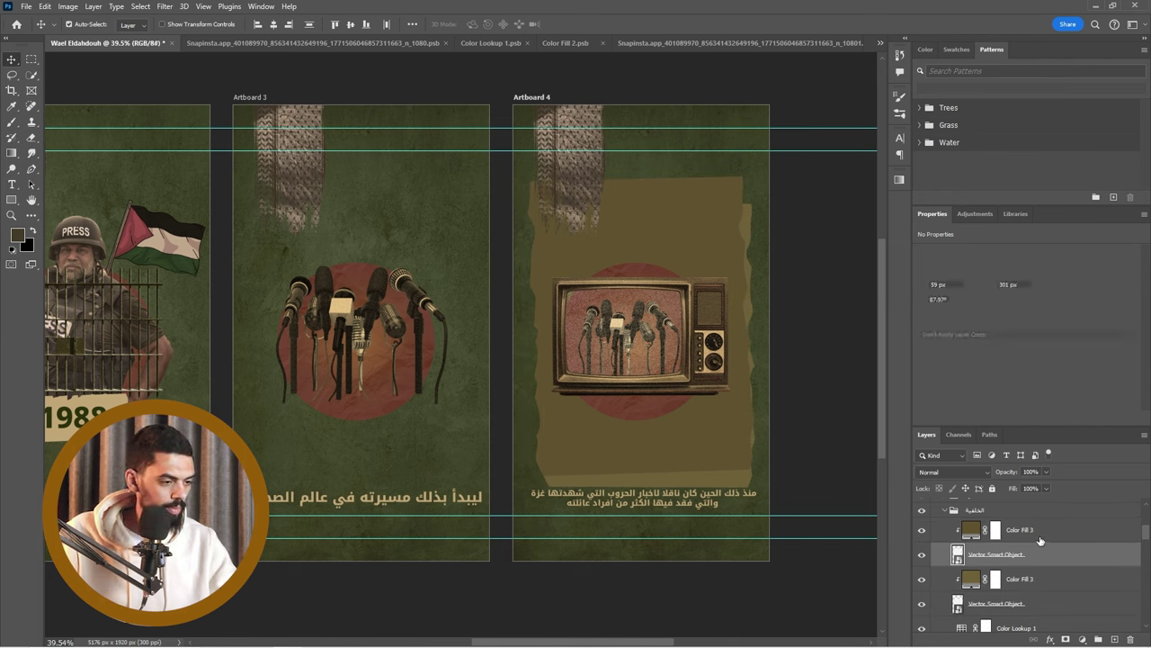
{"action": "key", "text": "alt+Tab"}
{"action": "left_click", "coordinate": [348, 124]}
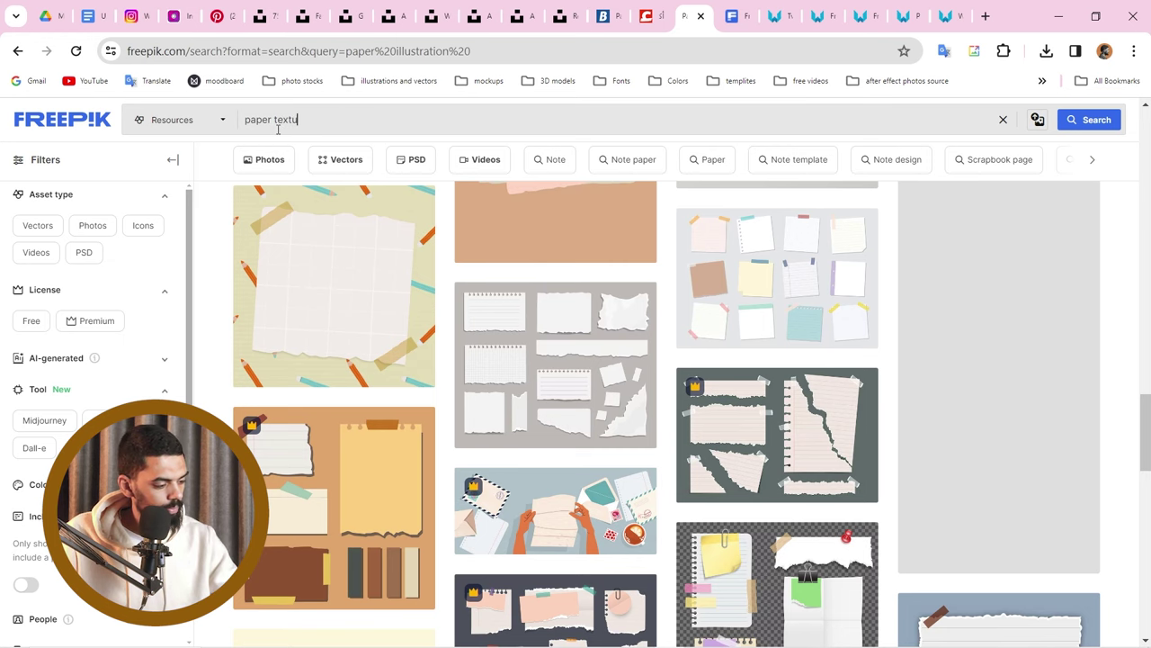
{"action": "key", "text": "Return"}
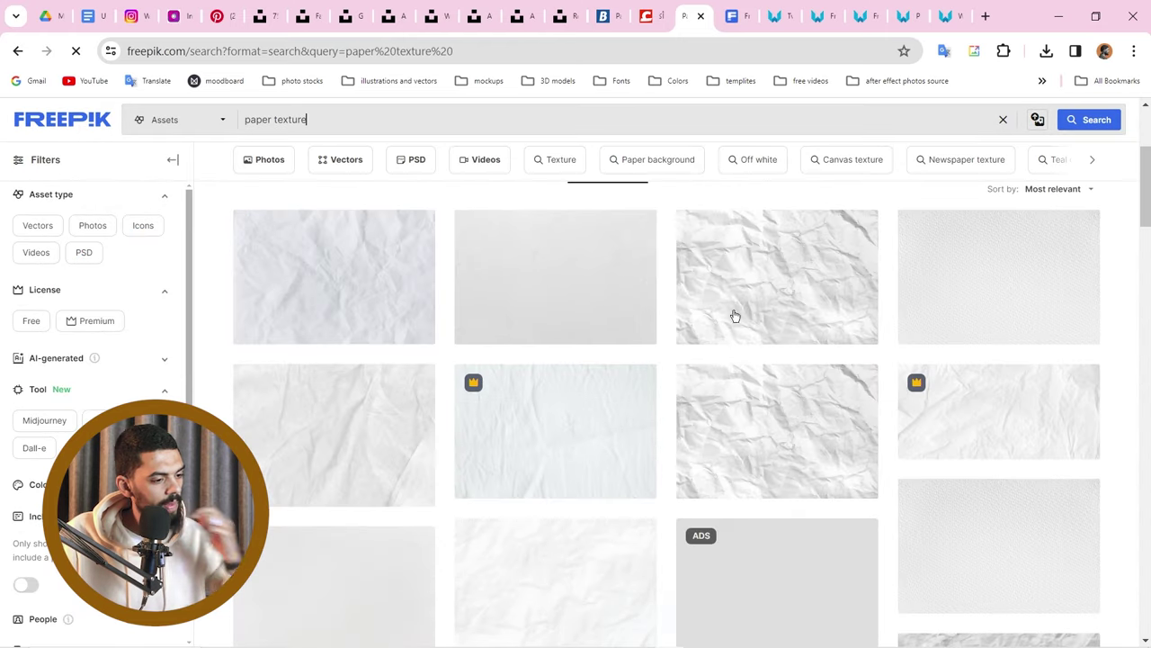
{"action": "left_click", "coordinate": [748, 341]}
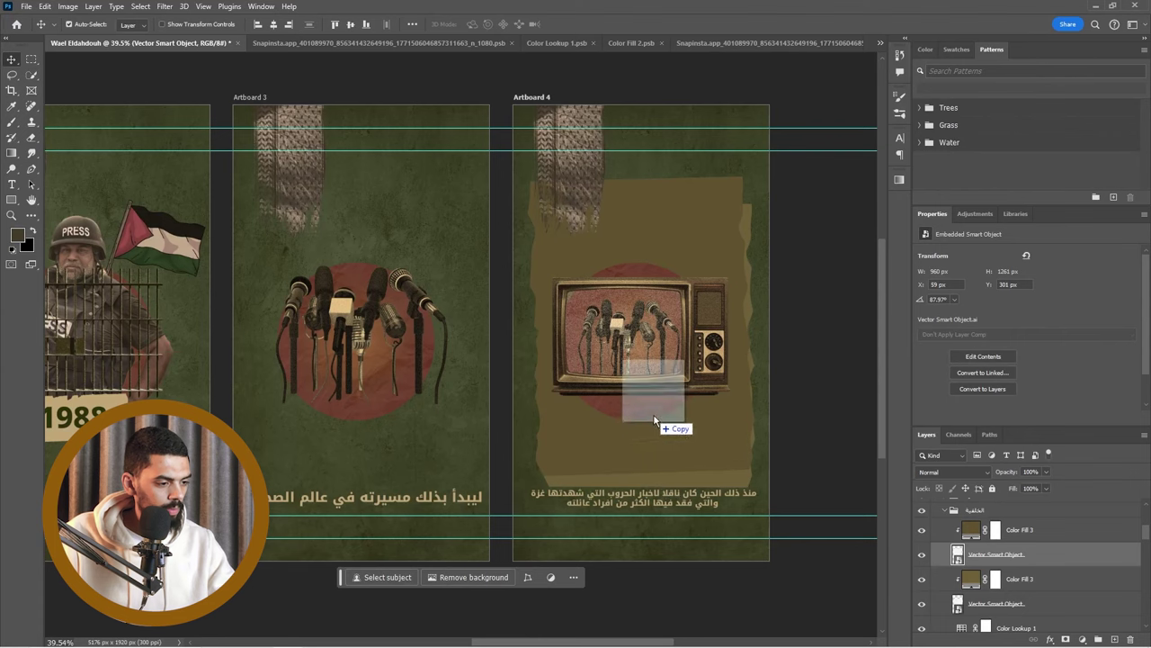
Place the pexels-ron-lach-10526880 crumpled paper image above the top color fill, clipped to the upper paper, with Soft Light blending.
{"action": "left_click_drag", "start_coordinate": [653, 413], "coordinate": [653, 414]}
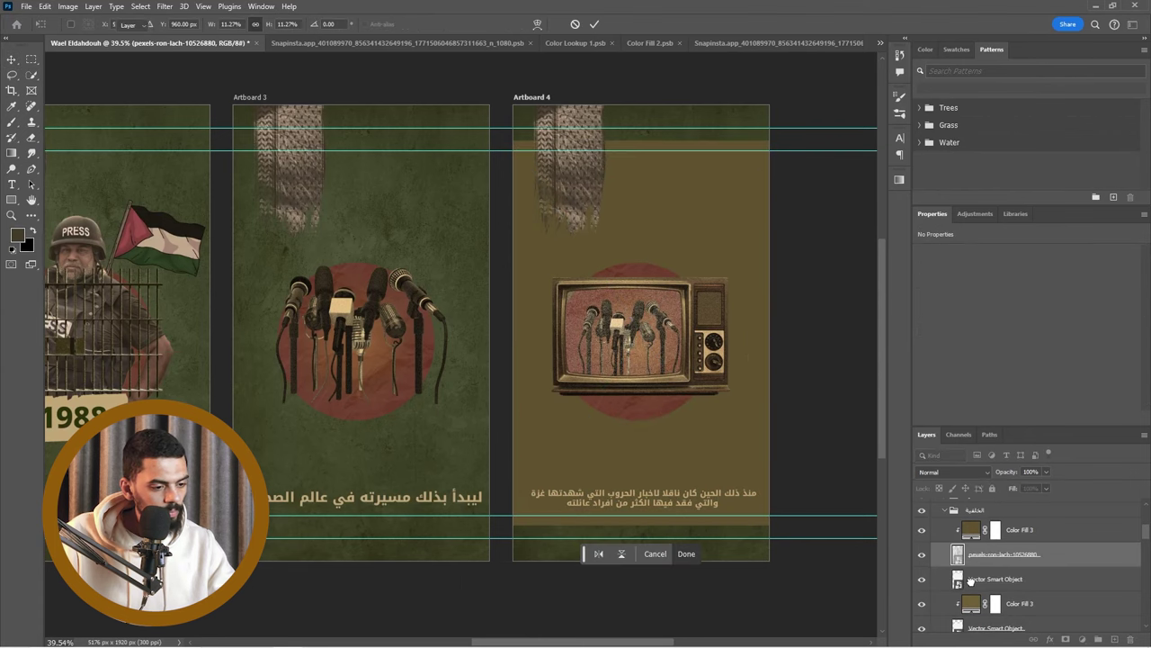
{"action": "key", "text": "Return"}
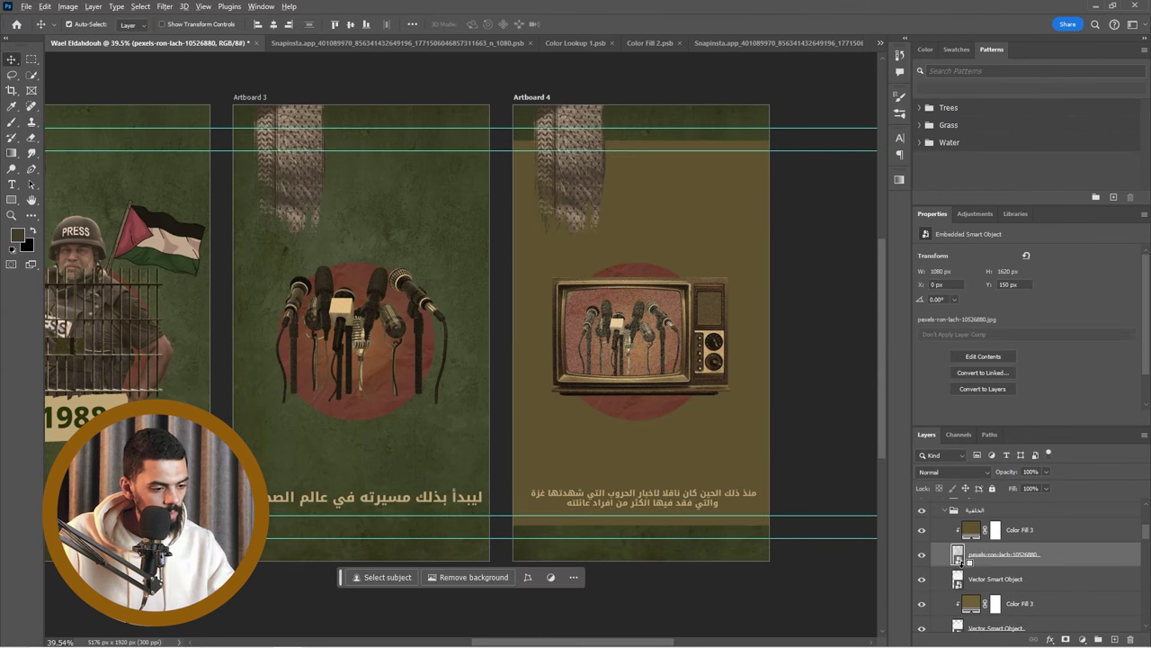
{"action": "left_click", "coordinate": [959, 565], "text": "alt"}
{"action": "left_click_drag", "start_coordinate": [979, 550], "coordinate": [987, 521]}
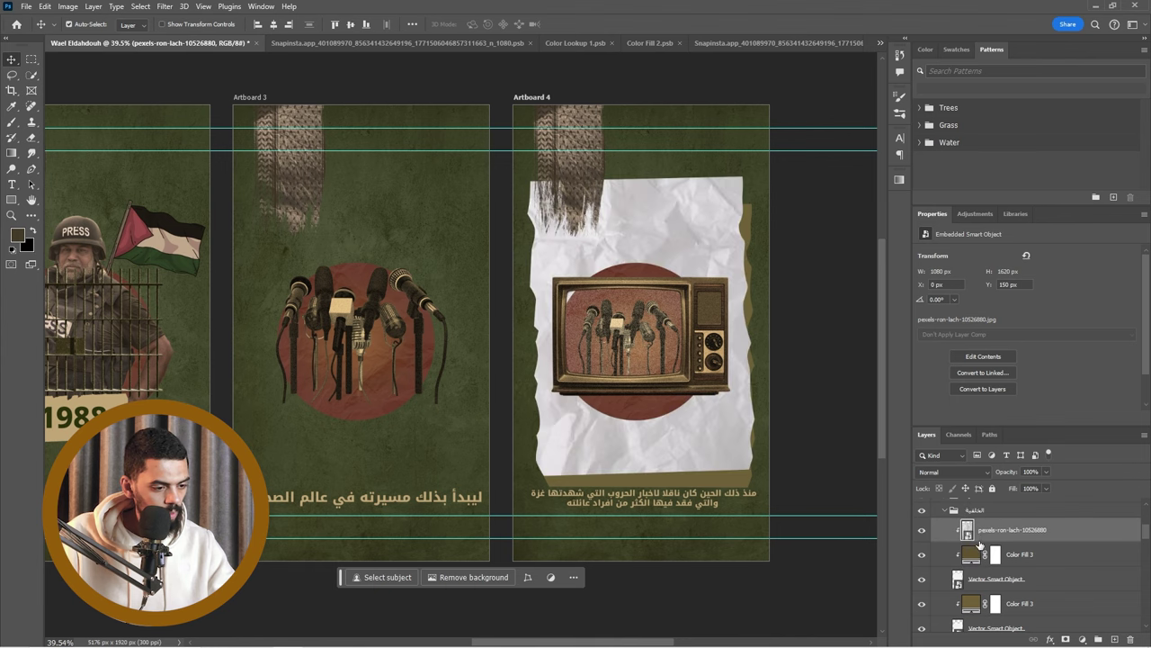
{"action": "left_click", "coordinate": [944, 474]}
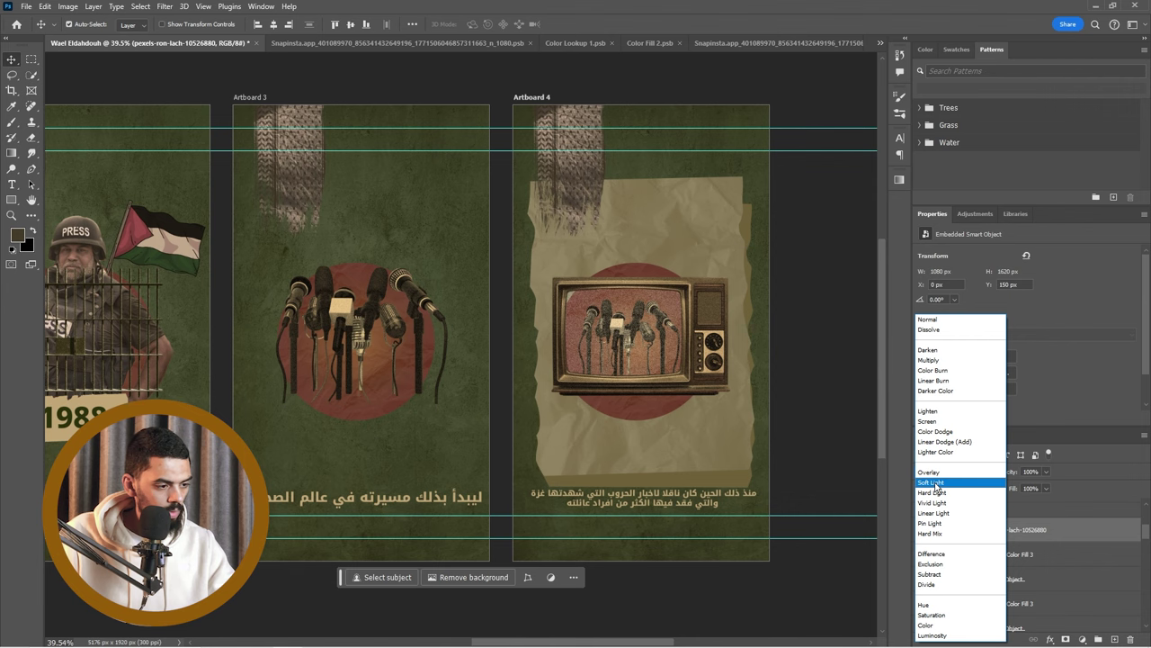
{"action": "left_click", "coordinate": [931, 483]}
Rotate the upper paper with its fill and crumpled texture to 1.05° and shift it left over the lower paper.
{"action": "left_click", "coordinate": [1054, 577], "text": "shift"}
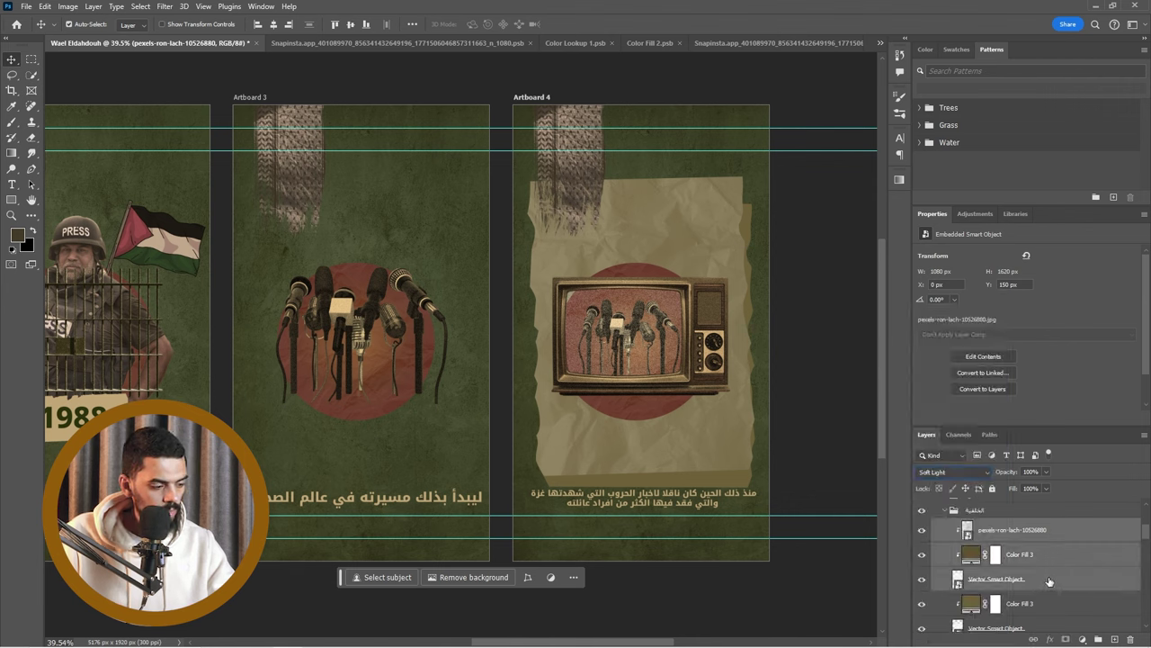
{"action": "key", "text": "ctrl+t"}
{"action": "left_click_drag", "start_coordinate": [695, 236], "coordinate": [708, 237]}
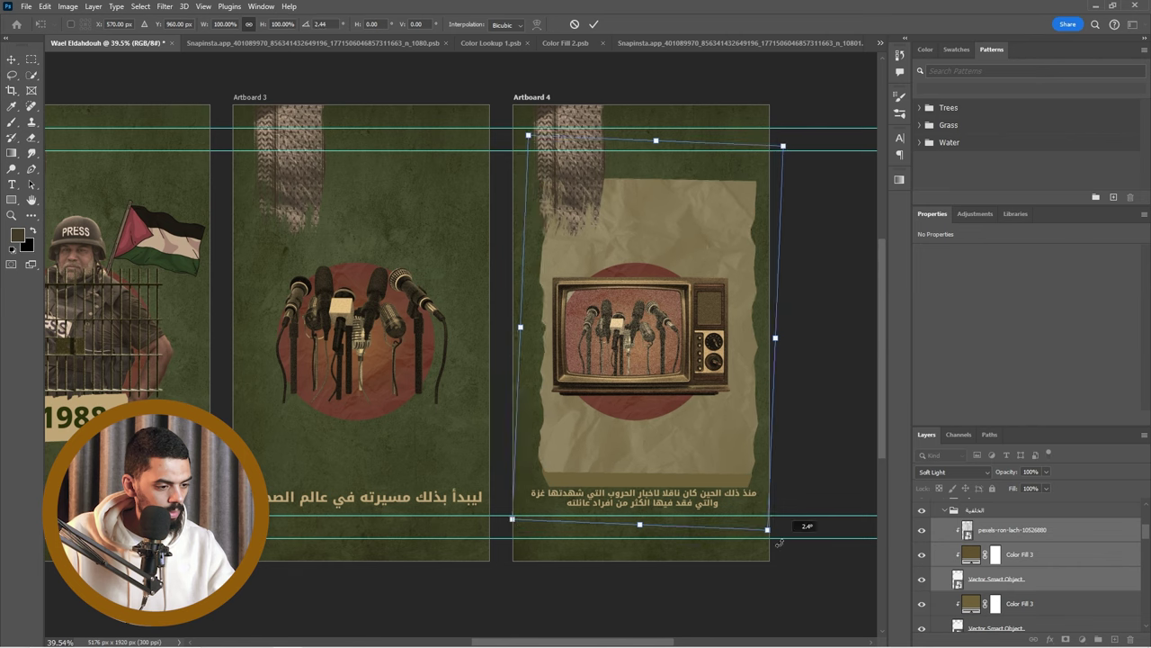
{"action": "left_click_drag", "start_coordinate": [810, 527], "coordinate": [807, 531]}
{"action": "left_click_drag", "start_coordinate": [725, 238], "coordinate": [705, 234]}
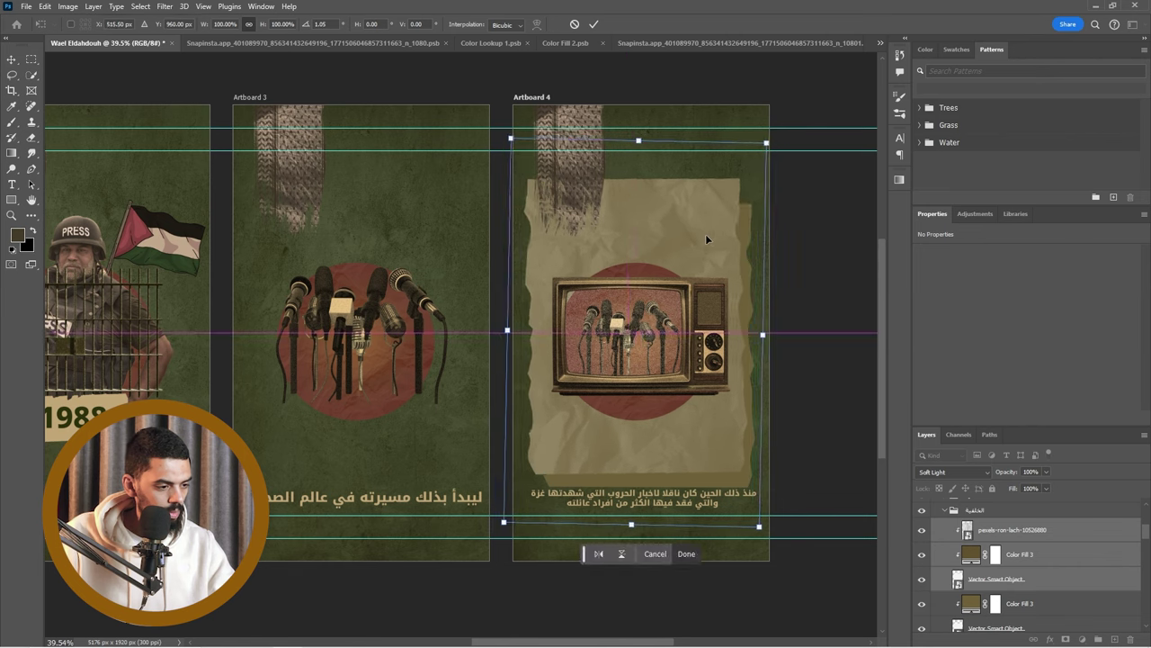
{"action": "key", "text": "Return"}
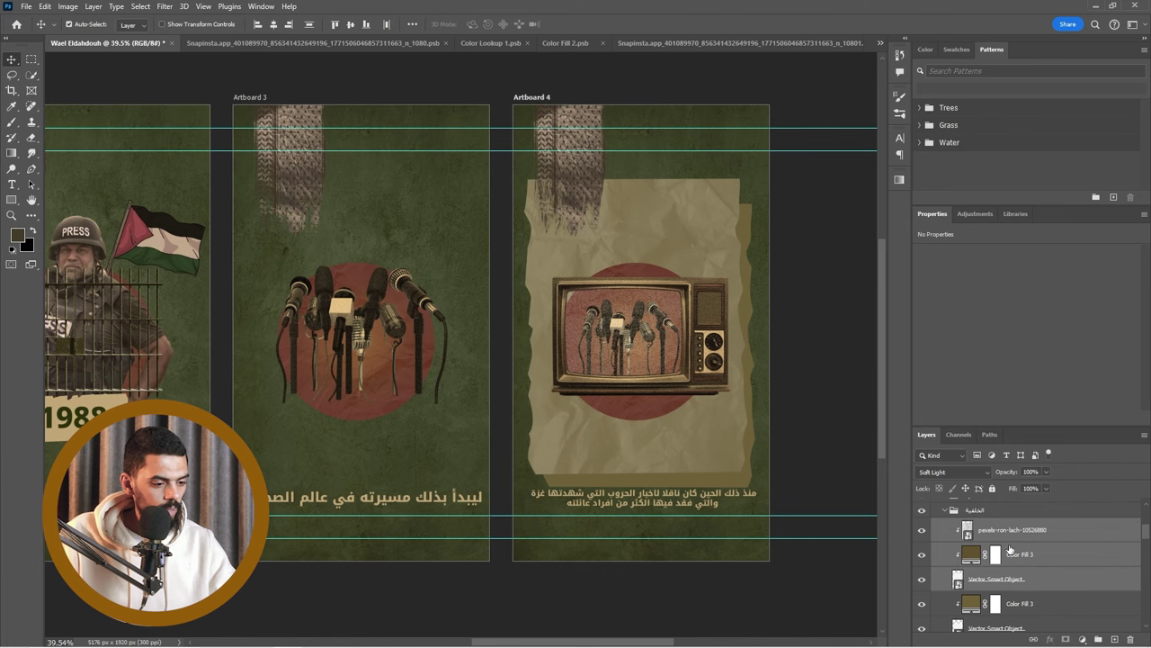
Convert both torn papers, their color fills and the crumpled texture into a single smart object.
{"action": "scroll", "coordinate": [1009, 550], "scroll_direction": "down", "scroll_amount": 2}
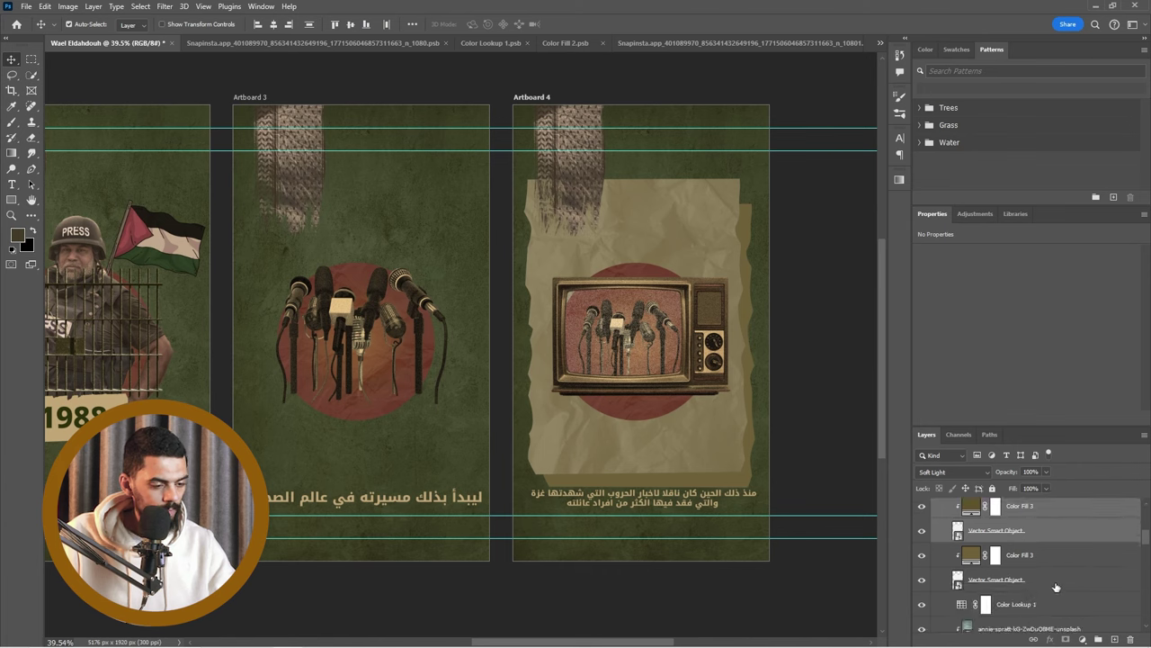
{"action": "left_click", "coordinate": [1056, 583], "text": "shift"}
{"action": "right_click", "coordinate": [1060, 536]}
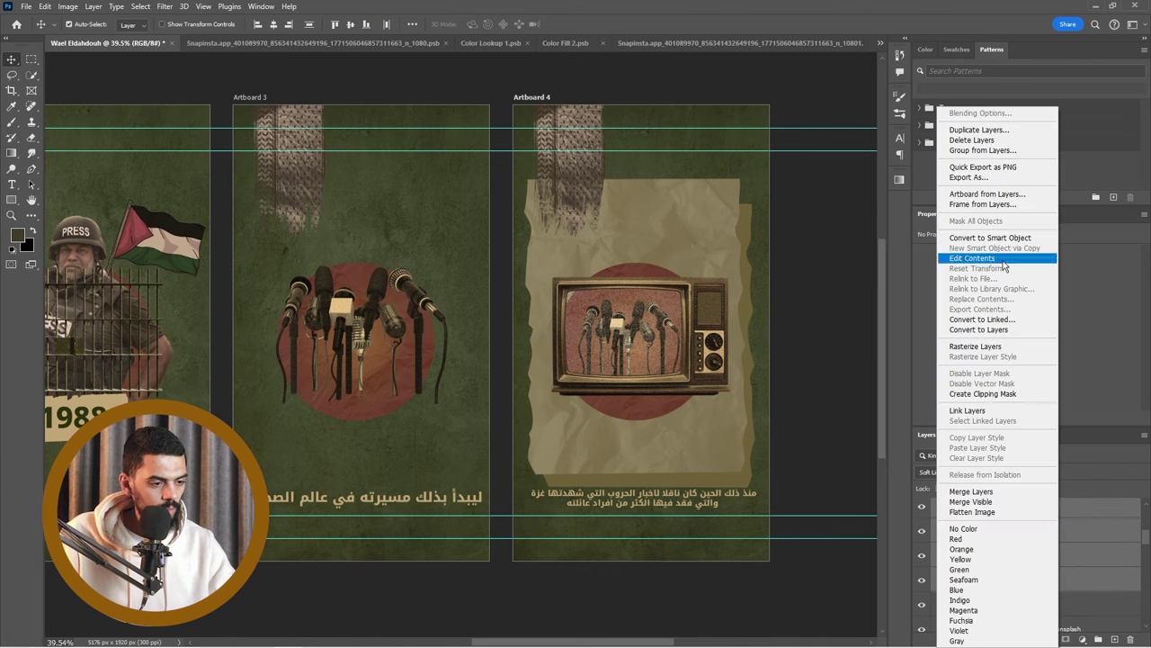
{"action": "left_click", "coordinate": [1006, 239]}
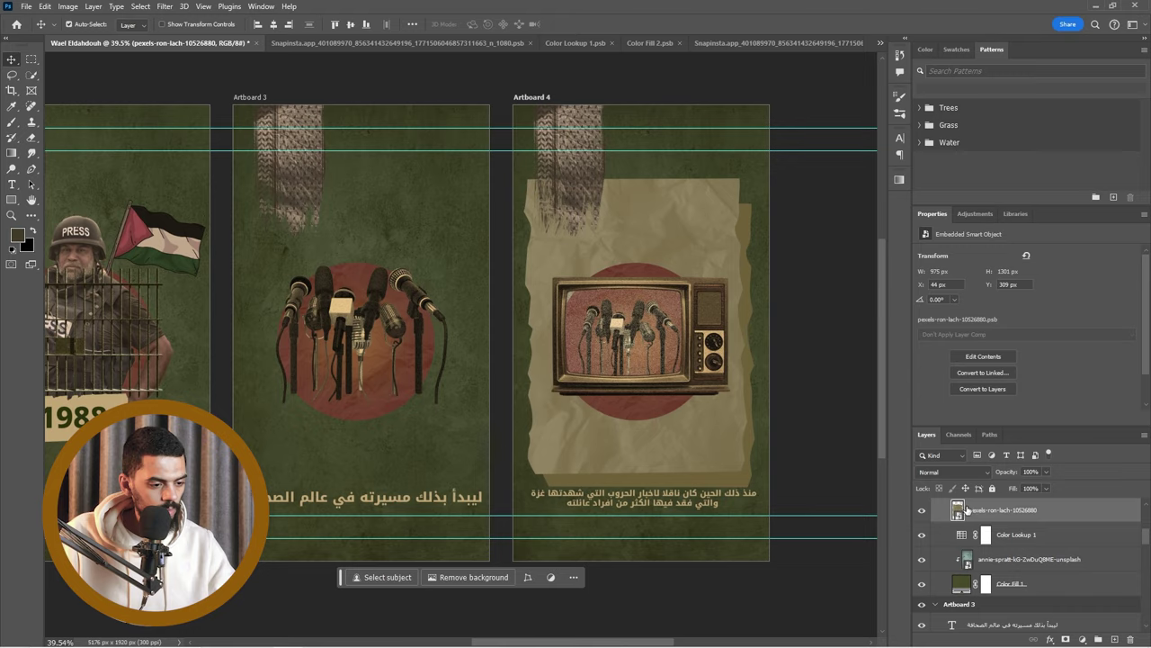
Open the paper smart object's contents and crop its canvas to a vertical 9:16 frame around the torn papers.
{"action": "double_click", "coordinate": [957, 509]}
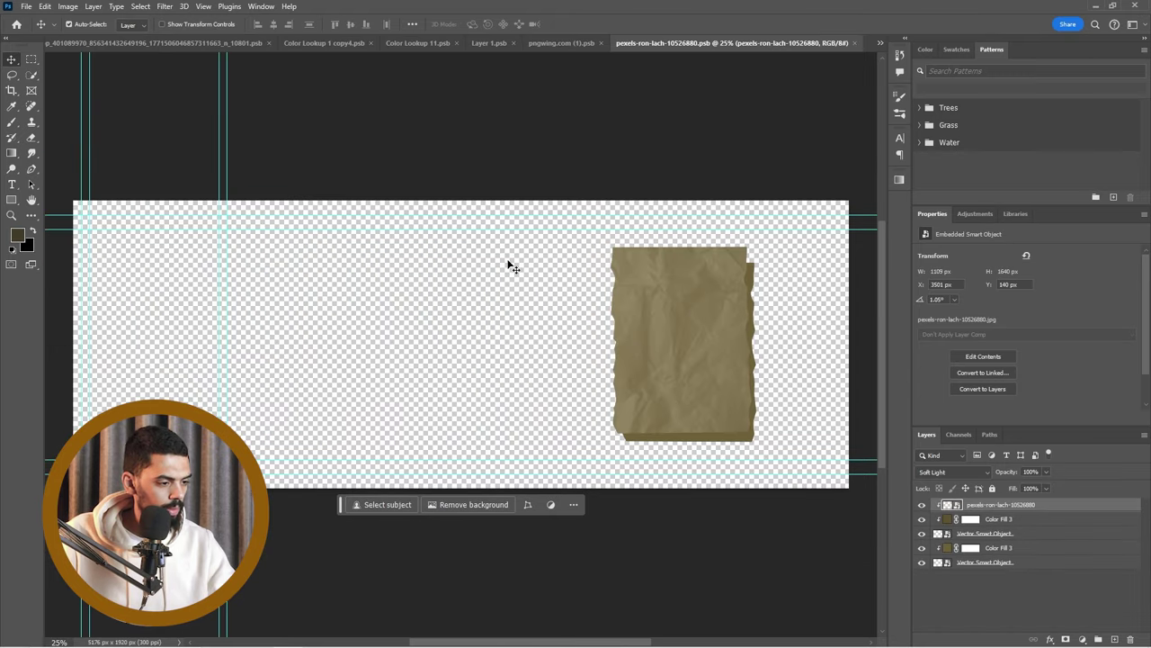
{"action": "left_click", "coordinate": [12, 91]}
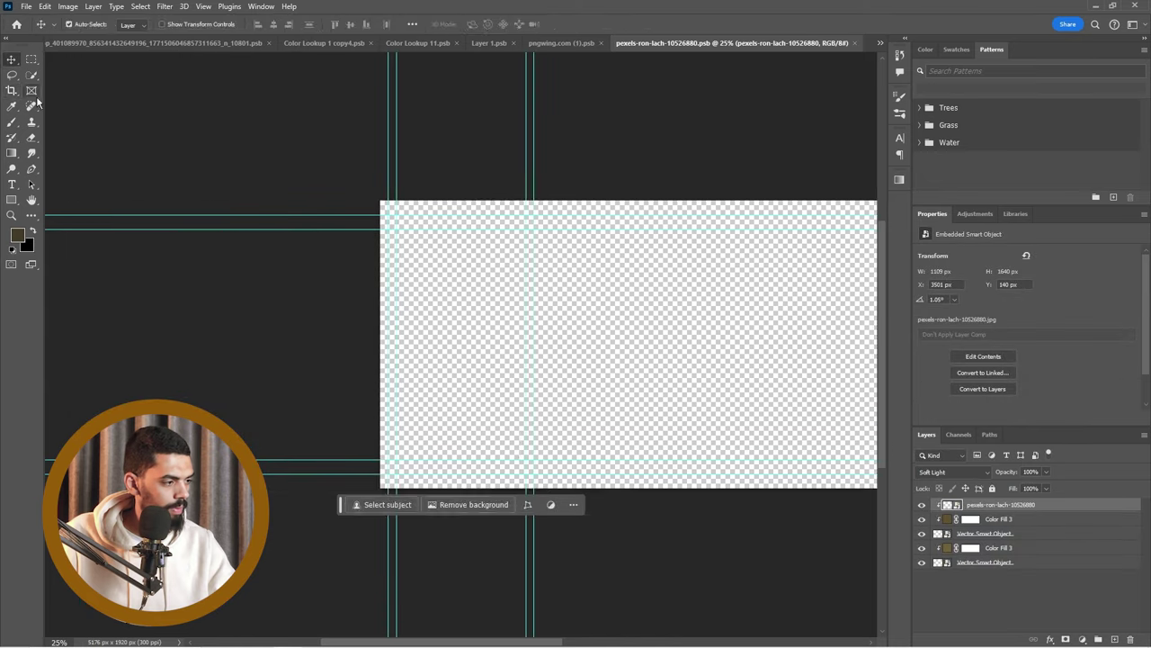
{"action": "left_click", "coordinate": [730, 411]}
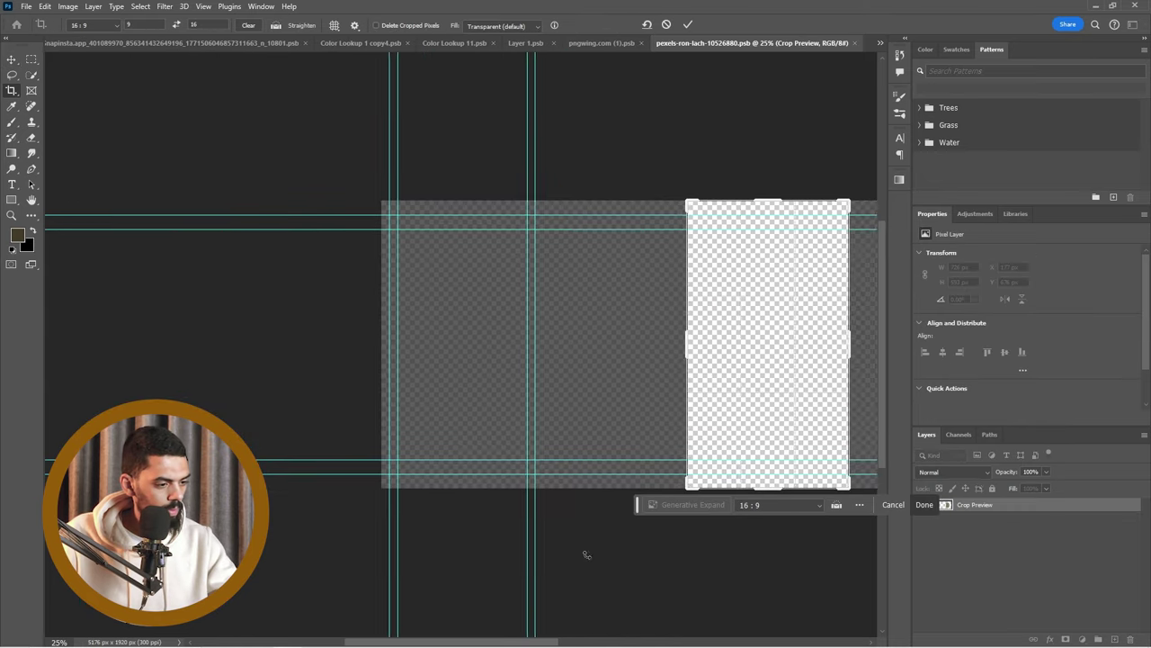
{"action": "scroll", "coordinate": [620, 520], "scroll_direction": "right", "scroll_amount": 5}
{"action": "left_click_drag", "start_coordinate": [598, 402], "coordinate": [314, 388]}
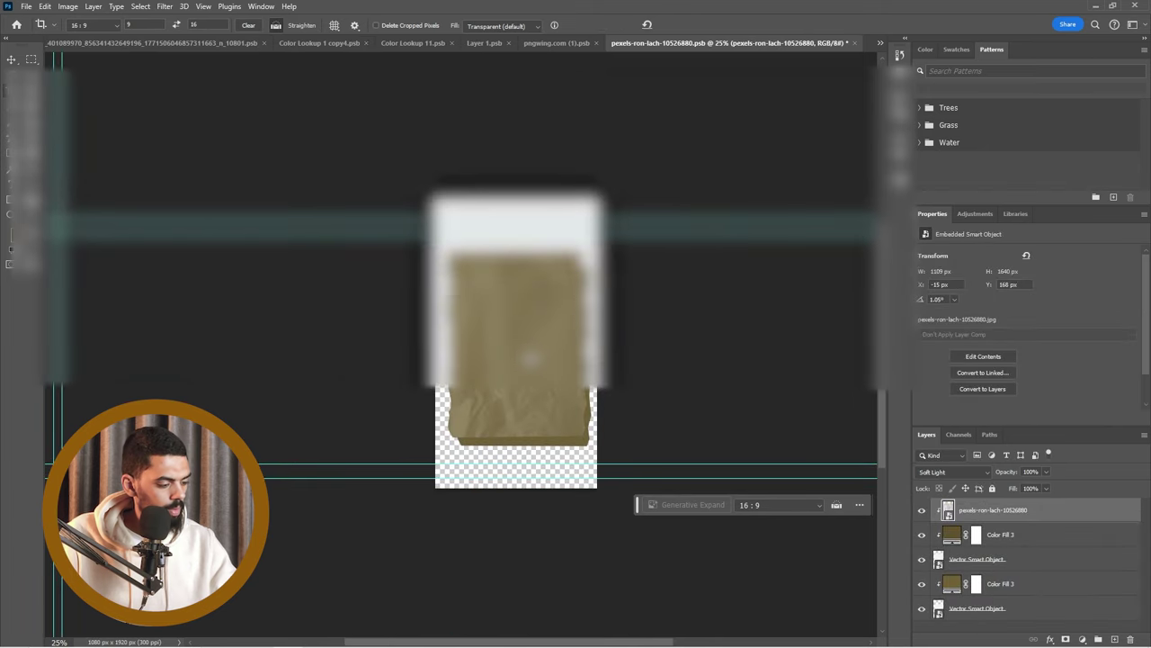
Save a PNG copy of the cropped paper in the project's "New folder" inside the YouTube videos folder on drive D.
{"action": "key", "text": "ctrl+alt+s"}
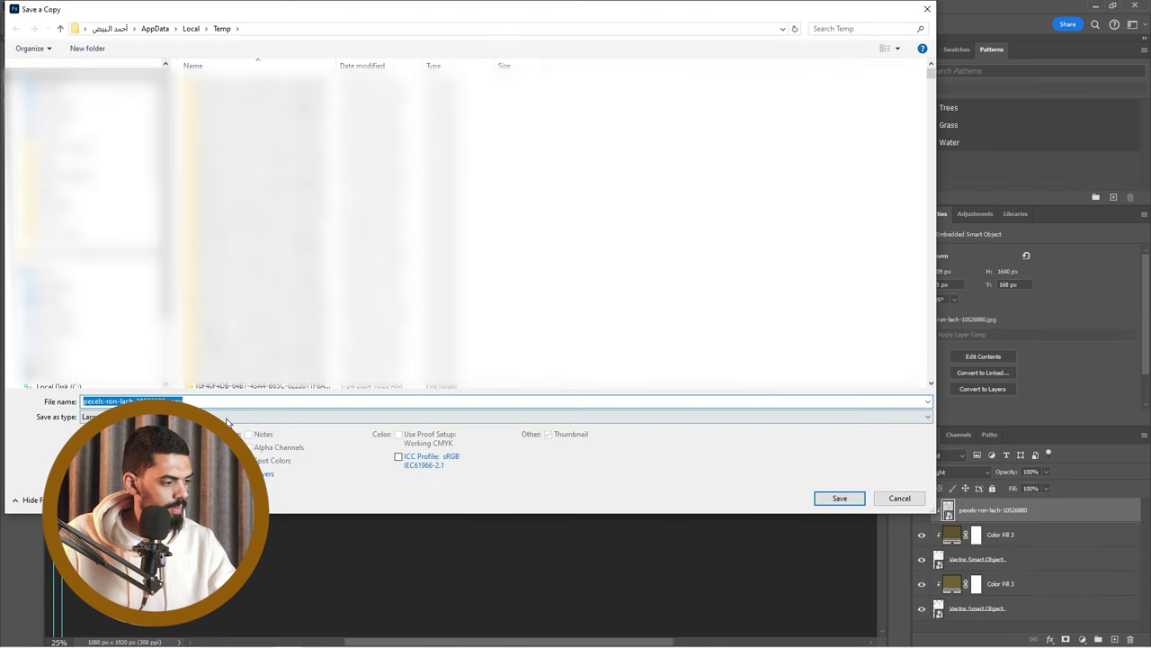
{"action": "left_click", "coordinate": [576, 416]}
{"action": "left_click", "coordinate": [153, 581]}
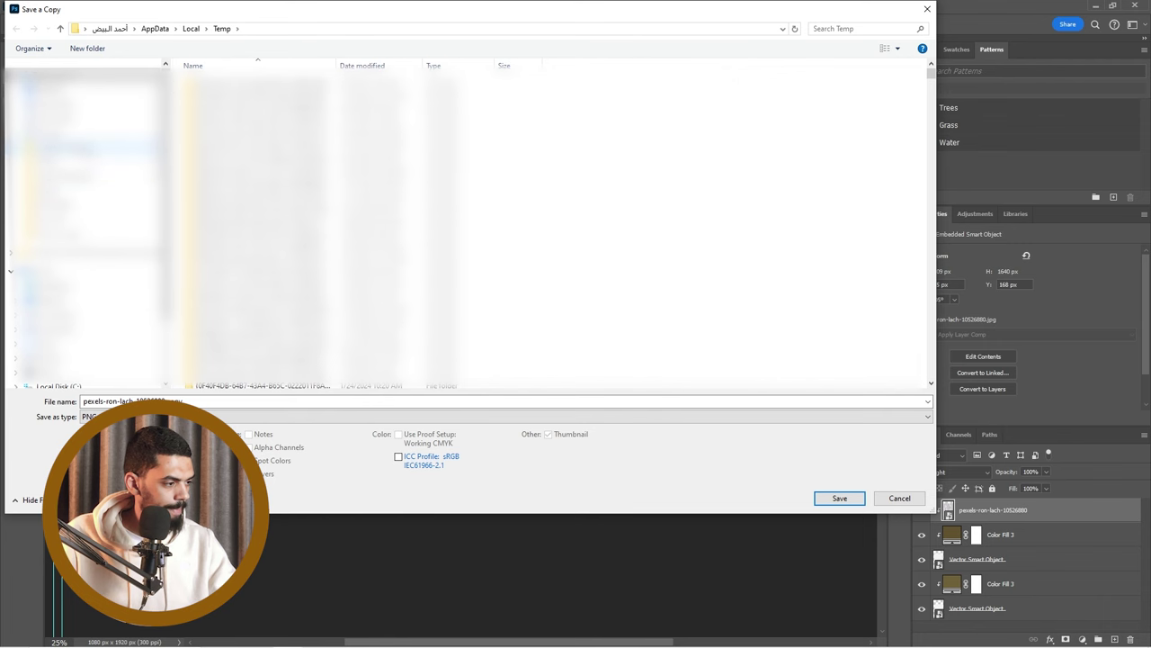
{"action": "left_click", "coordinate": [85, 146]}
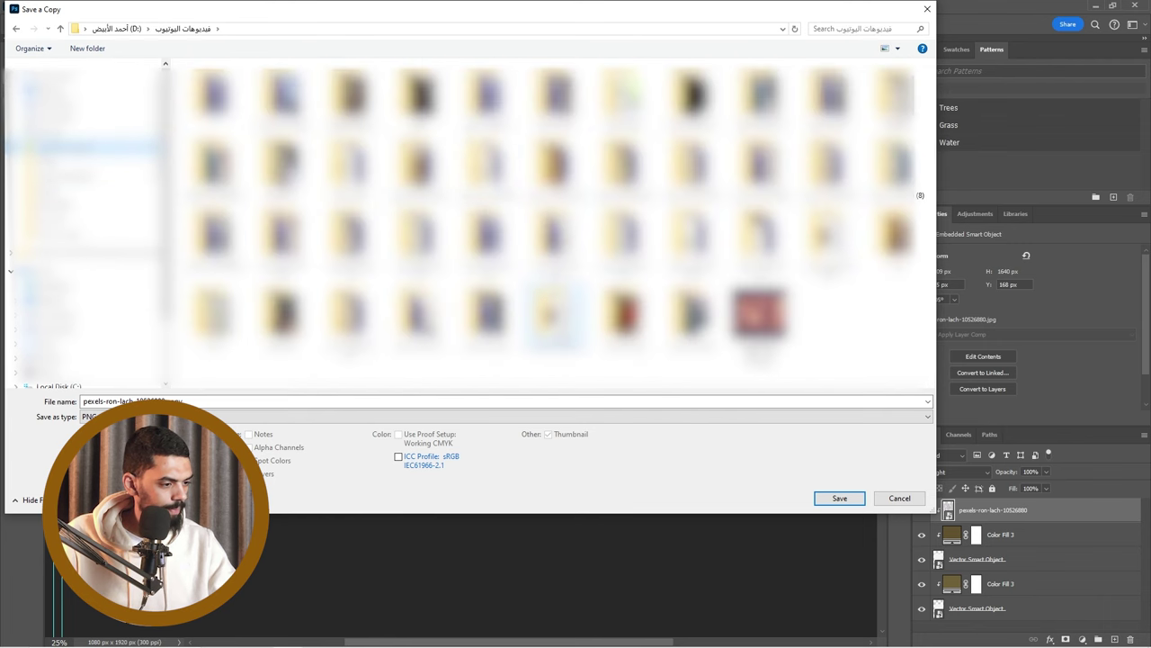
{"action": "double_click", "coordinate": [553, 315]}
{"action": "double_click", "coordinate": [350, 97]}
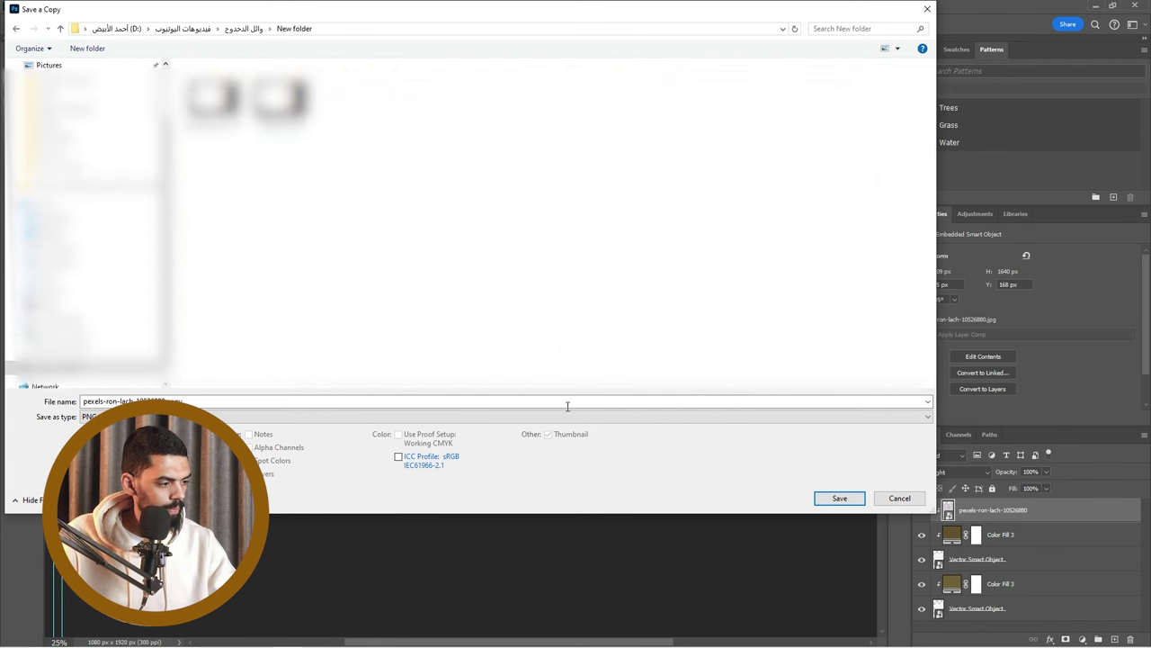
{"action": "left_click", "coordinate": [838, 500]}
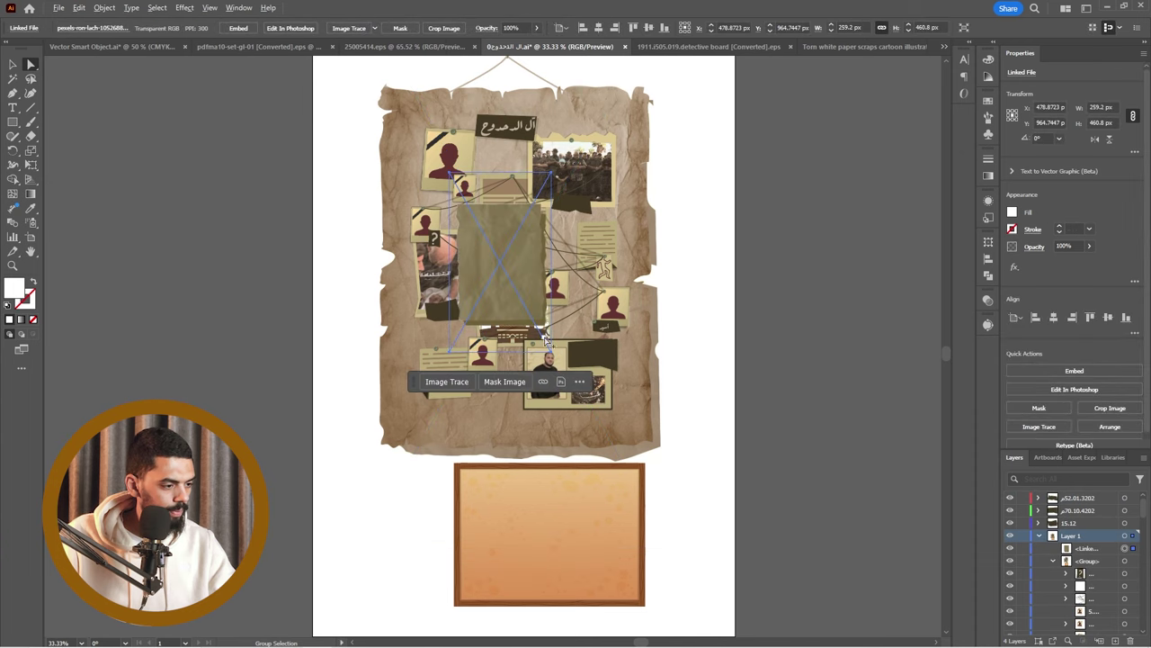
In Illustrator, duplicate the linked paper image and enlarge the copy to about 876 × 1557 px over the investigation board.
{"action": "left_click_drag", "start_coordinate": [548, 335], "coordinate": [544, 334]}
{"action": "key", "text": "v"}
{"action": "left_click", "coordinate": [556, 351]}
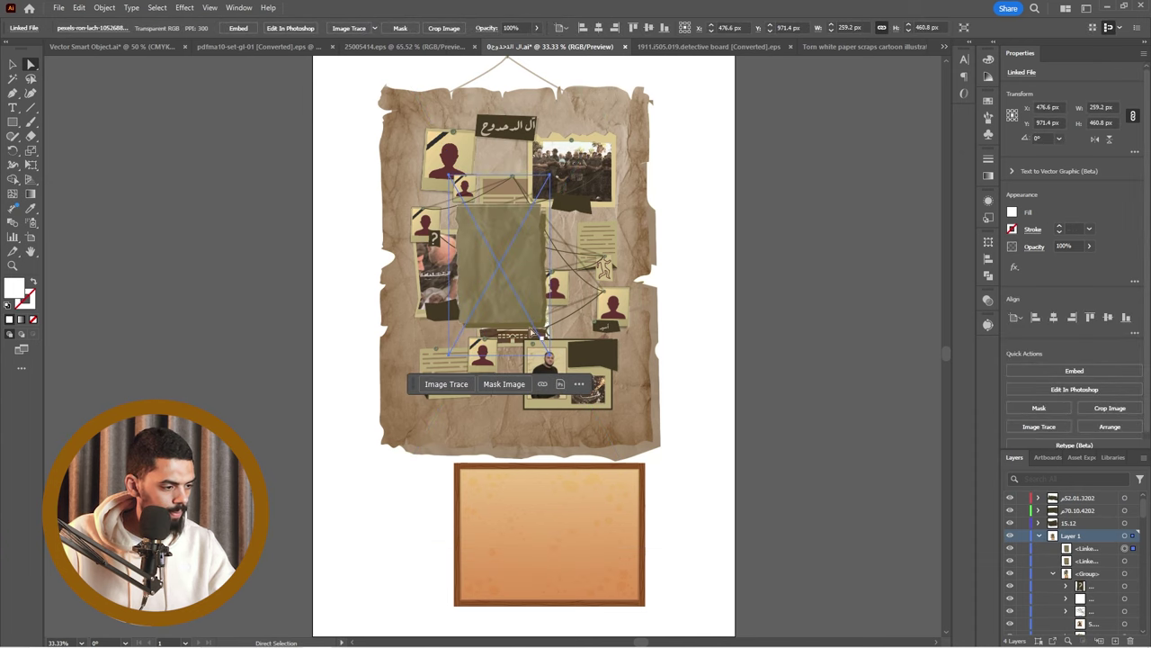
{"action": "mouse_move", "coordinate": [550, 355]}
{"action": "left_mouse_down"}
{"action": "mouse_move", "coordinate": [634, 400]}
{"action": "mouse_move", "coordinate": [796, 568]}
{"action": "mouse_move", "coordinate": [557, 336]}
{"action": "mouse_move", "coordinate": [566, 356]}
{"action": "left_mouse_up"}
Send the enlarged linked paper image to the back of Layer 1, behind the investigation board.
{"action": "left_click", "coordinate": [1110, 550]}
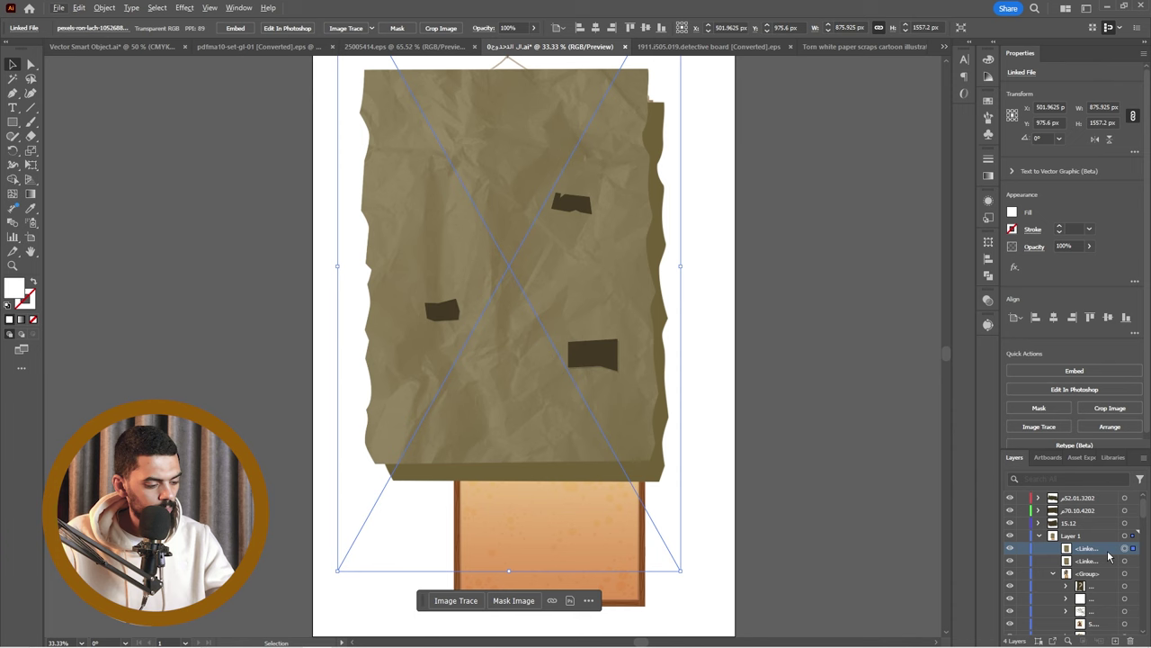
{"action": "key", "text": "ctrl+shift+bracketleft"}
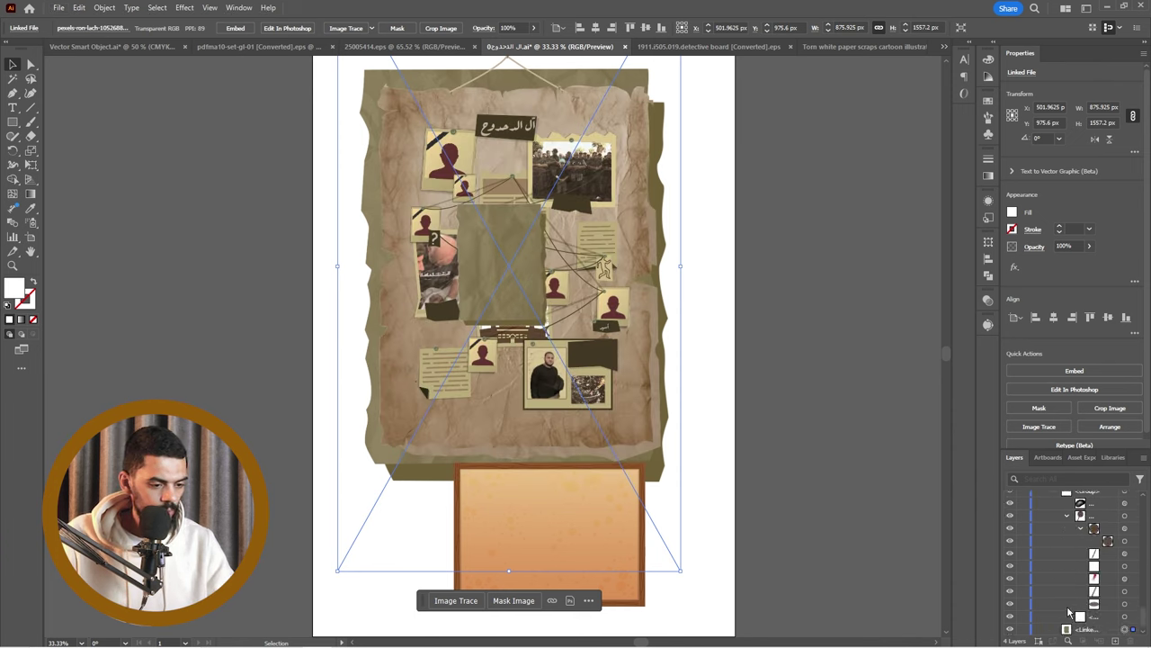
{"action": "scroll", "coordinate": [1074, 576], "scroll_direction": "up", "scroll_amount": 2}
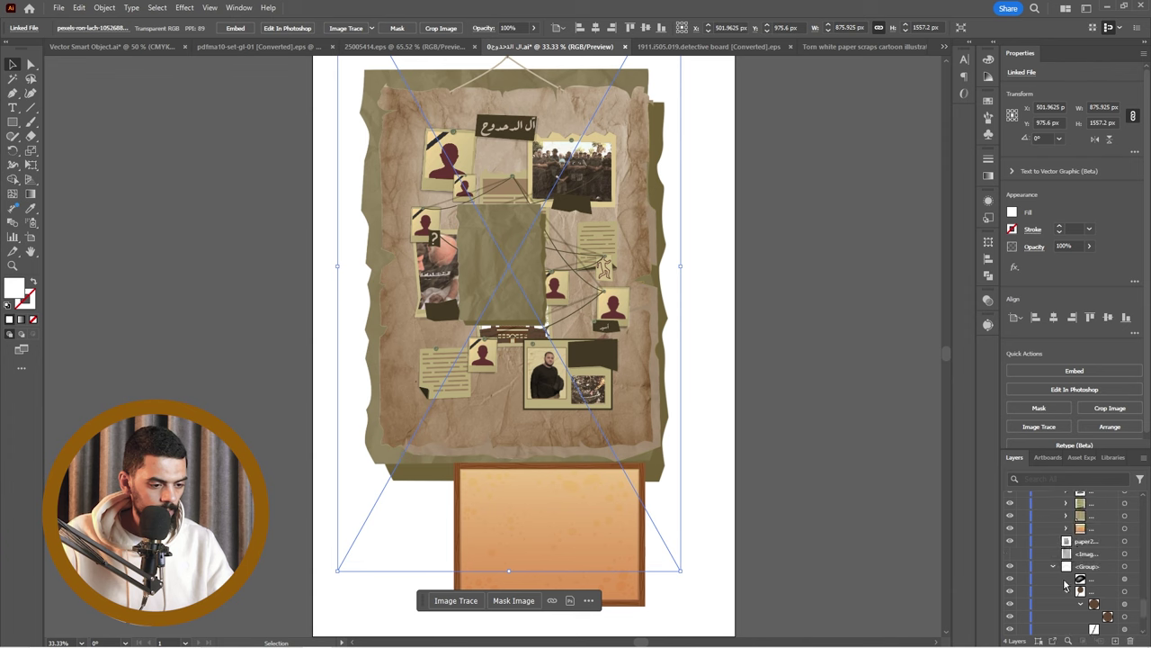
Place the enlarged linked paper image directly below the old paper texture in the layer order and hide the old texture.
{"action": "scroll", "coordinate": [1066, 586], "scroll_direction": "down", "scroll_amount": 2}
{"action": "left_click_drag", "start_coordinate": [1075, 627], "coordinate": [1035, 529]}
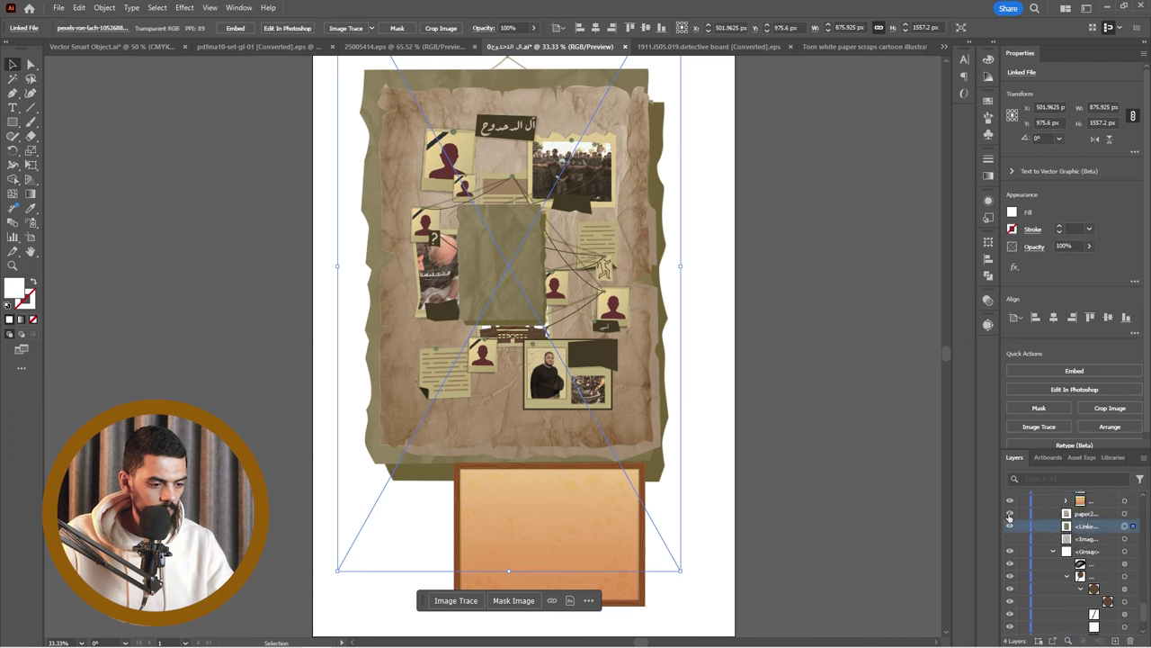
{"action": "left_click", "coordinate": [1009, 512]}
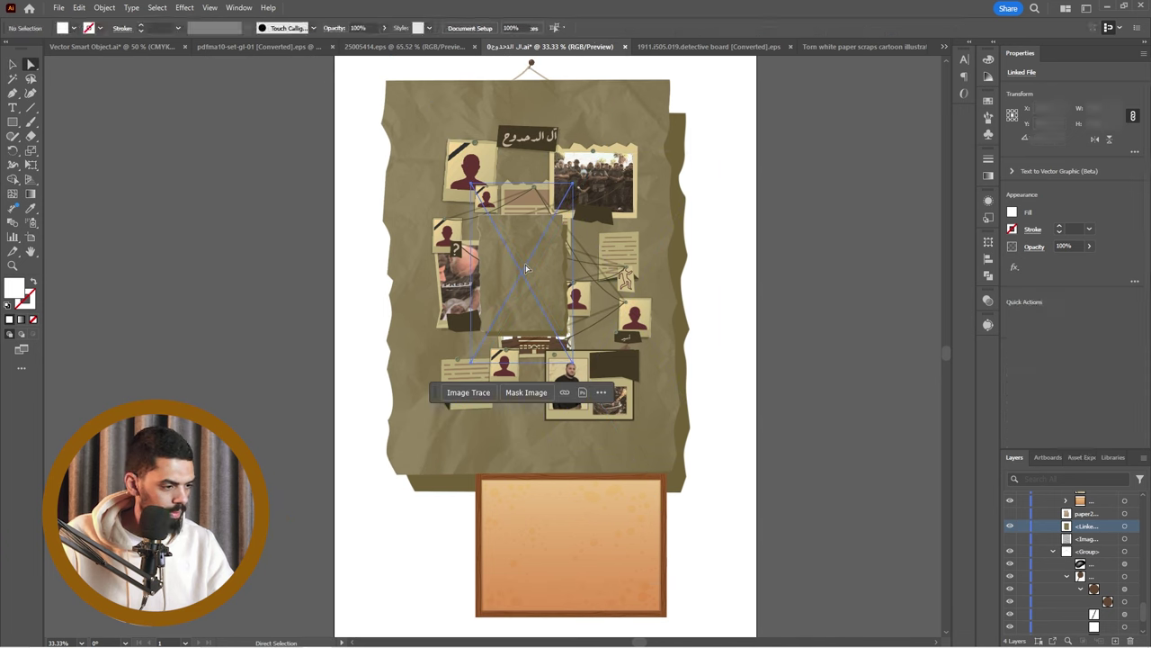
Delete the small linked paper copy covering the centre of the investigation board.
{"action": "key", "text": "Delete"}
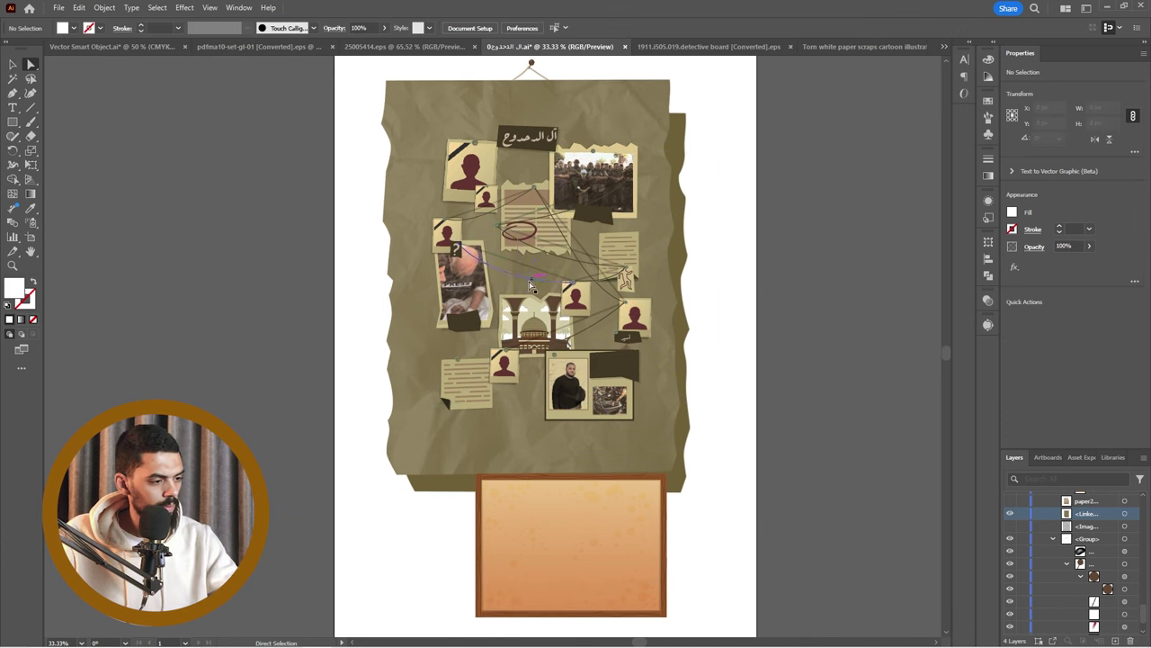
{"action": "scroll", "coordinate": [463, 186], "scroll_direction": "up", "scroll_amount": 1}
{"action": "scroll", "coordinate": [417, 202], "scroll_direction": "down", "scroll_amount": 1}
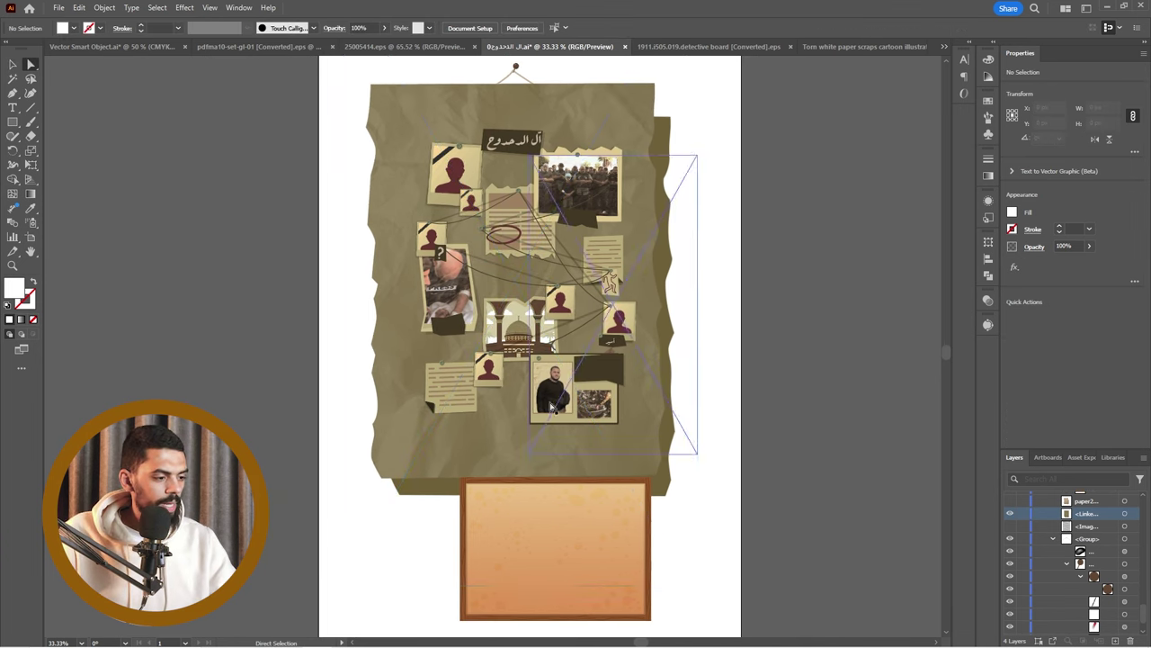
{"action": "left_click_drag", "start_coordinate": [596, 550], "coordinate": [680, 577]}
{"action": "key", "text": "ctrl+z"}
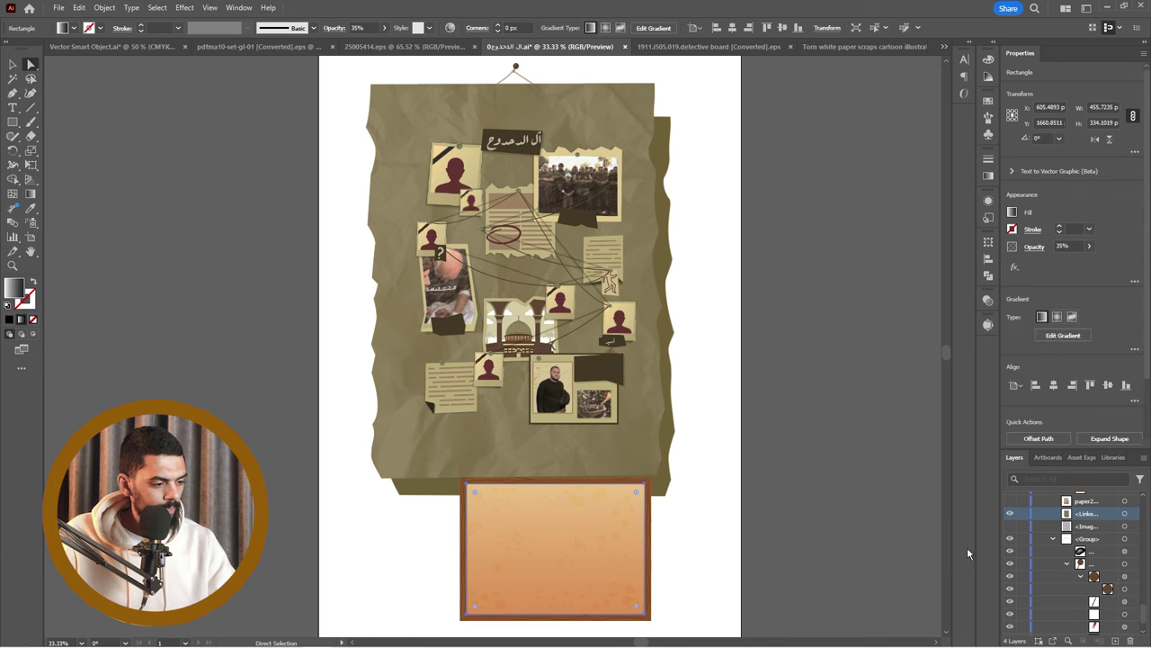
In Photoshop, lighten the front paper's colour fill to #9b8856.
{"action": "left_click", "coordinate": [399, 454]}
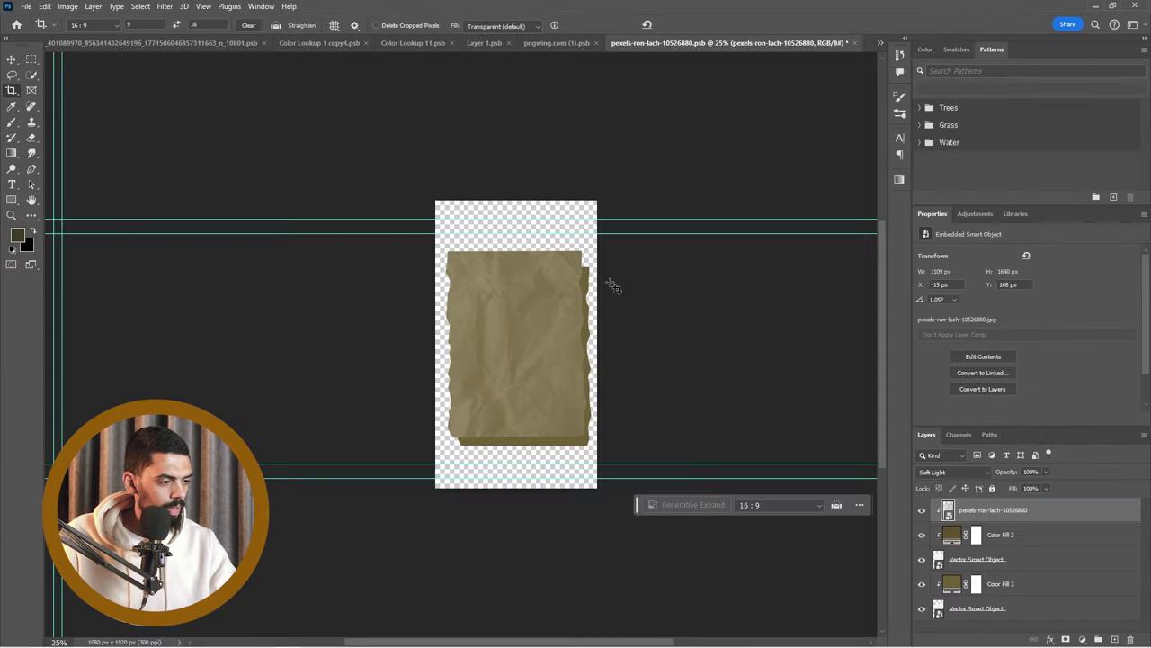
{"action": "double_click", "coordinate": [950, 534]}
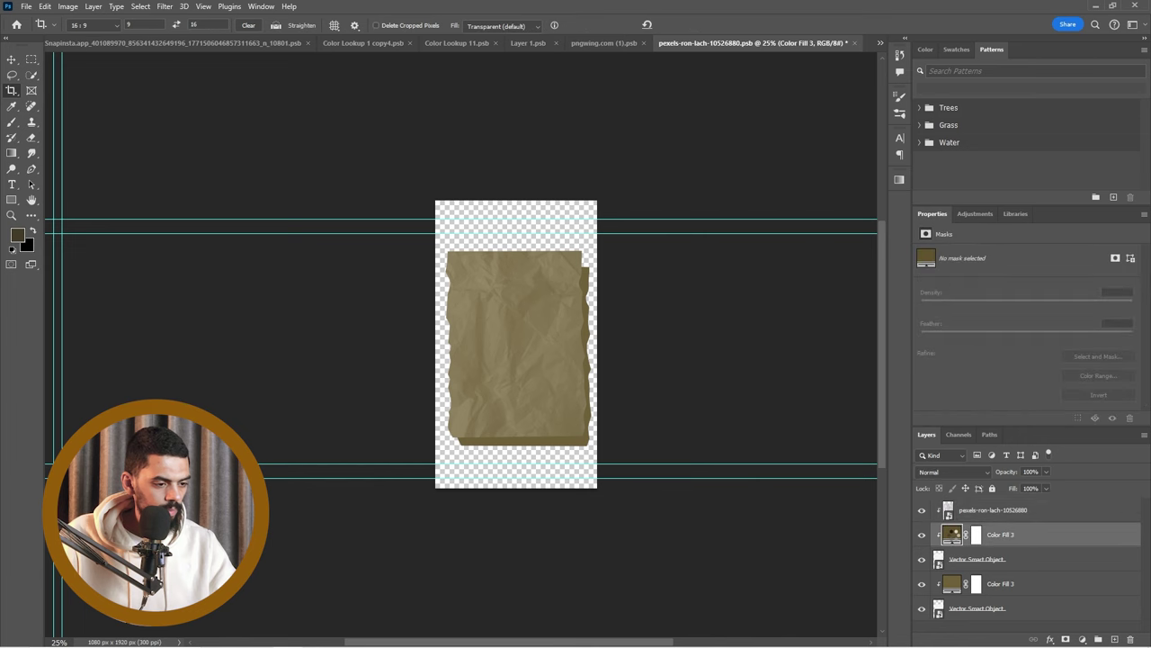
{"action": "mouse_move", "coordinate": [894, 369]}
{"action": "left_mouse_down"}
{"action": "mouse_move", "coordinate": [846, 319]}
{"action": "mouse_move", "coordinate": [875, 365]}
{"action": "mouse_move", "coordinate": [892, 331]}
{"action": "left_mouse_up"}
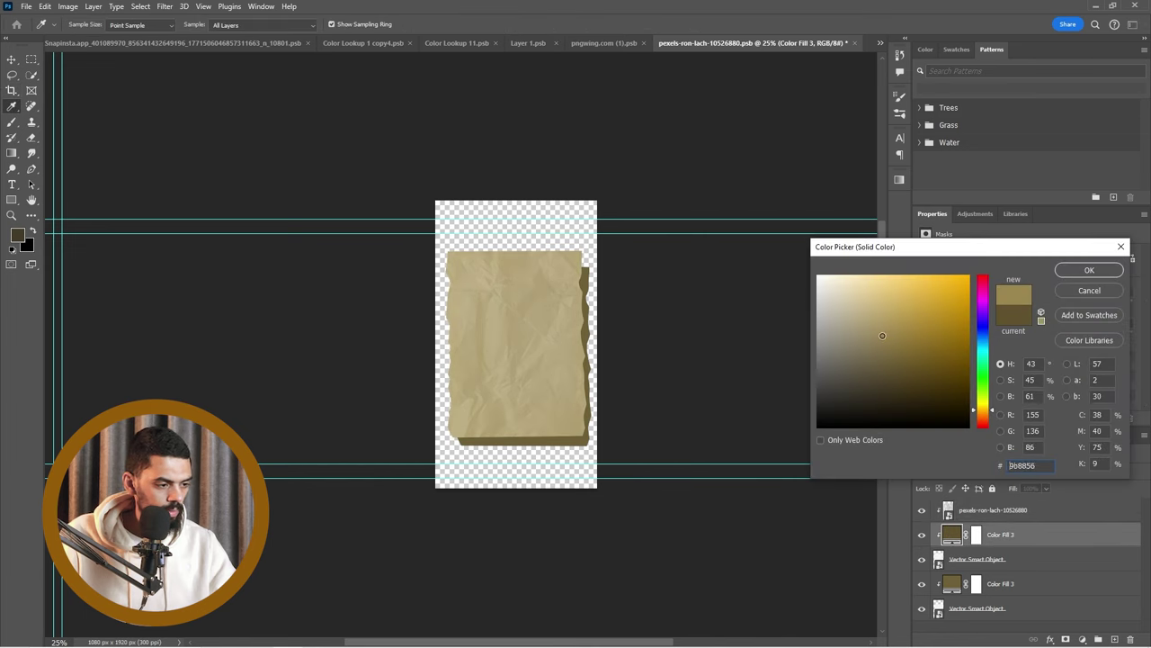
{"action": "left_click", "coordinate": [1089, 270]}
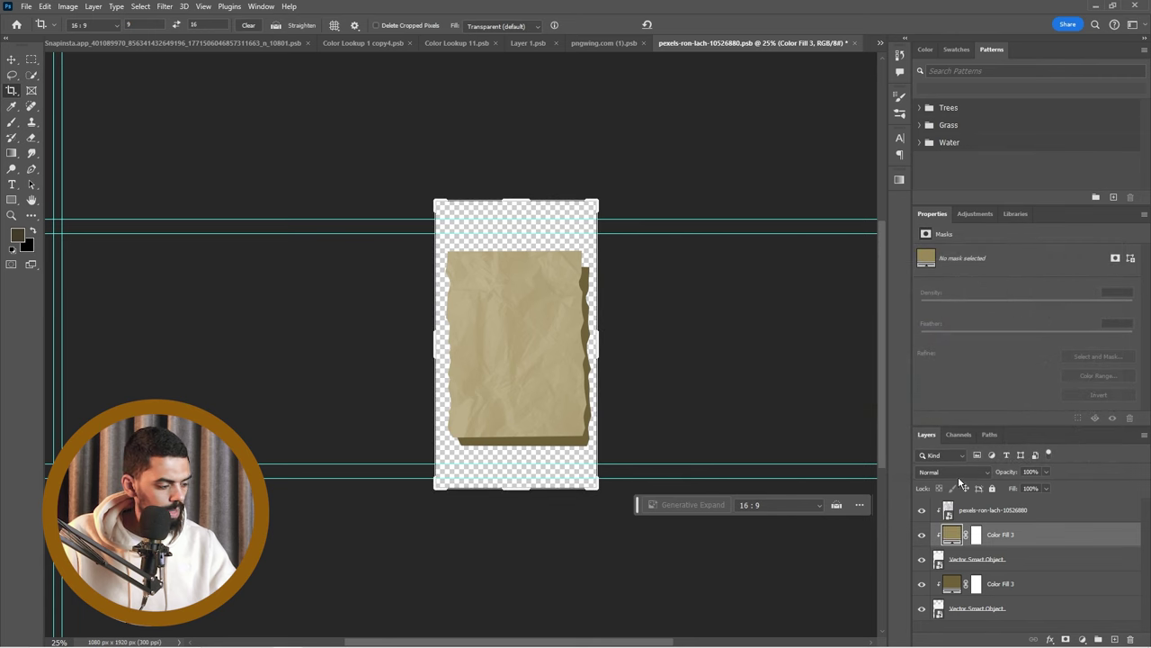
Save a PNG copy of the recoloured paper in the project's "New folder", replacing the previous PNG.
{"action": "key", "text": "ctrl+alt+s"}
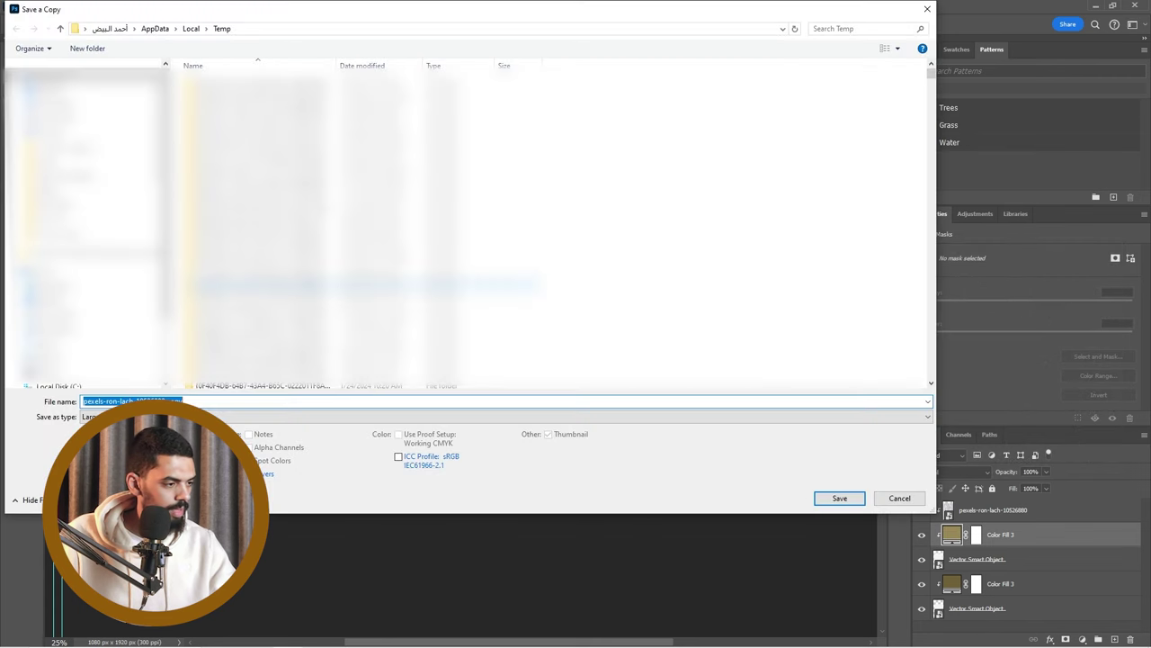
{"action": "left_click", "coordinate": [236, 417]}
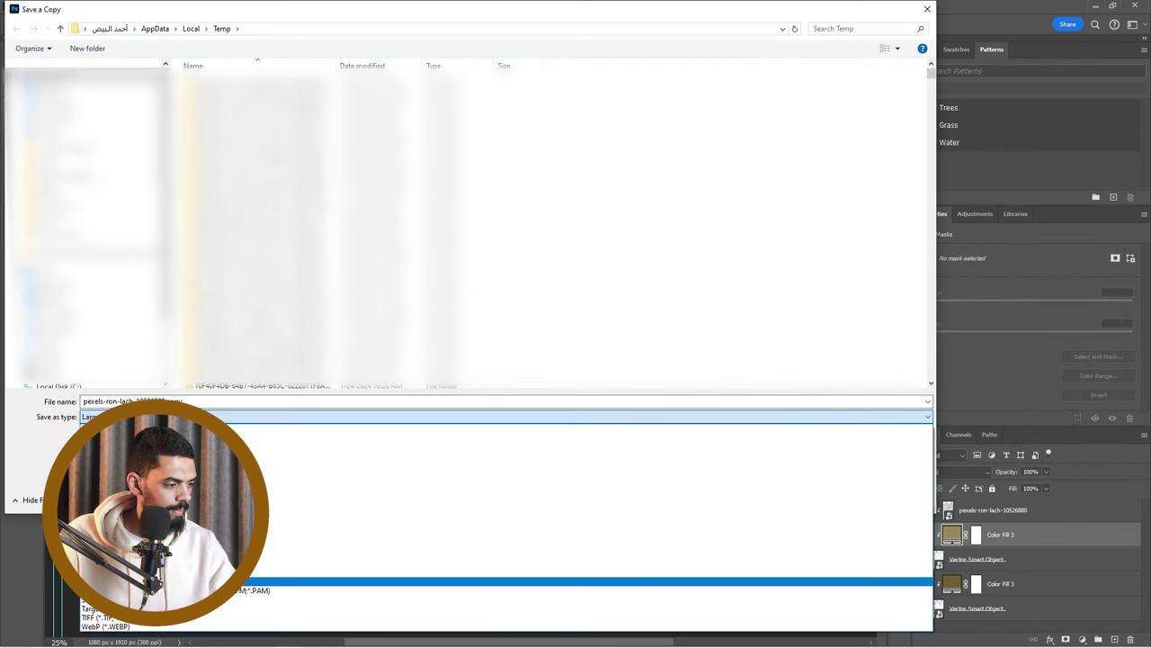
{"action": "left_click", "coordinate": [180, 581]}
{"action": "key", "text": "Return"}
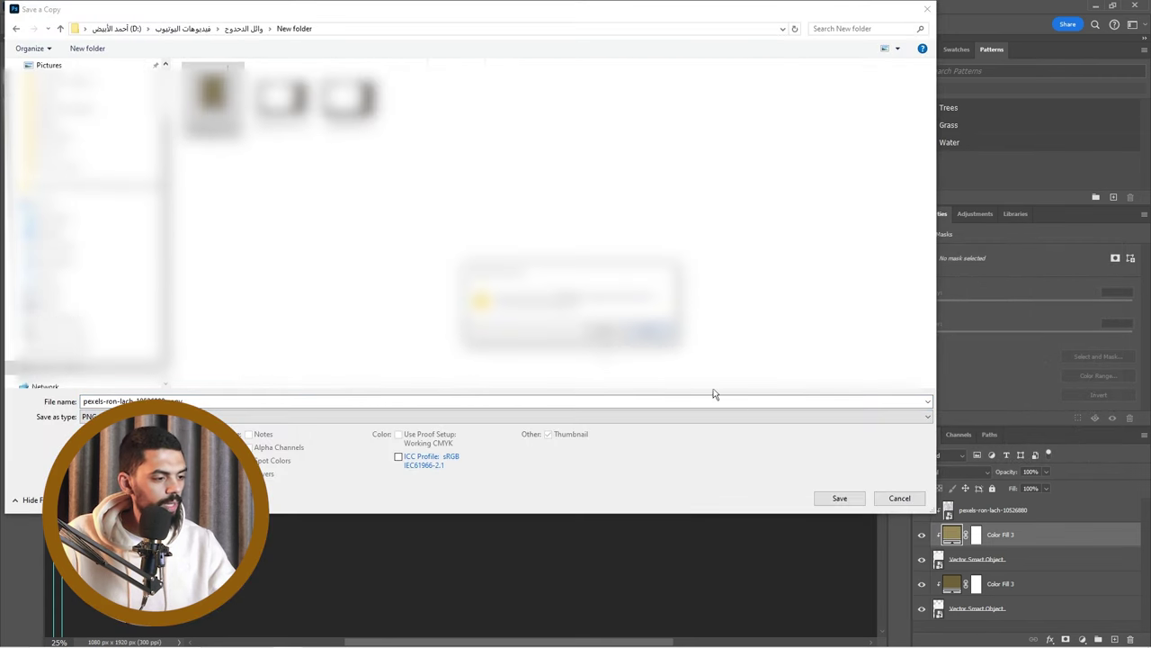
{"action": "left_click", "coordinate": [606, 333]}
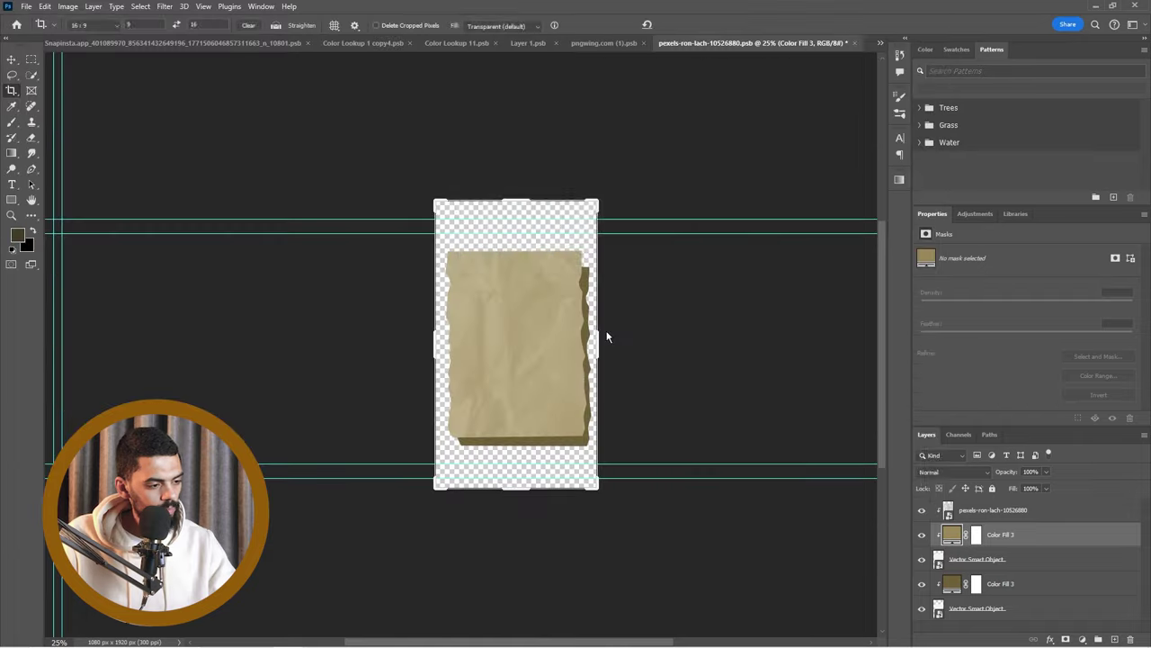
{"action": "left_click", "coordinate": [642, 197]}
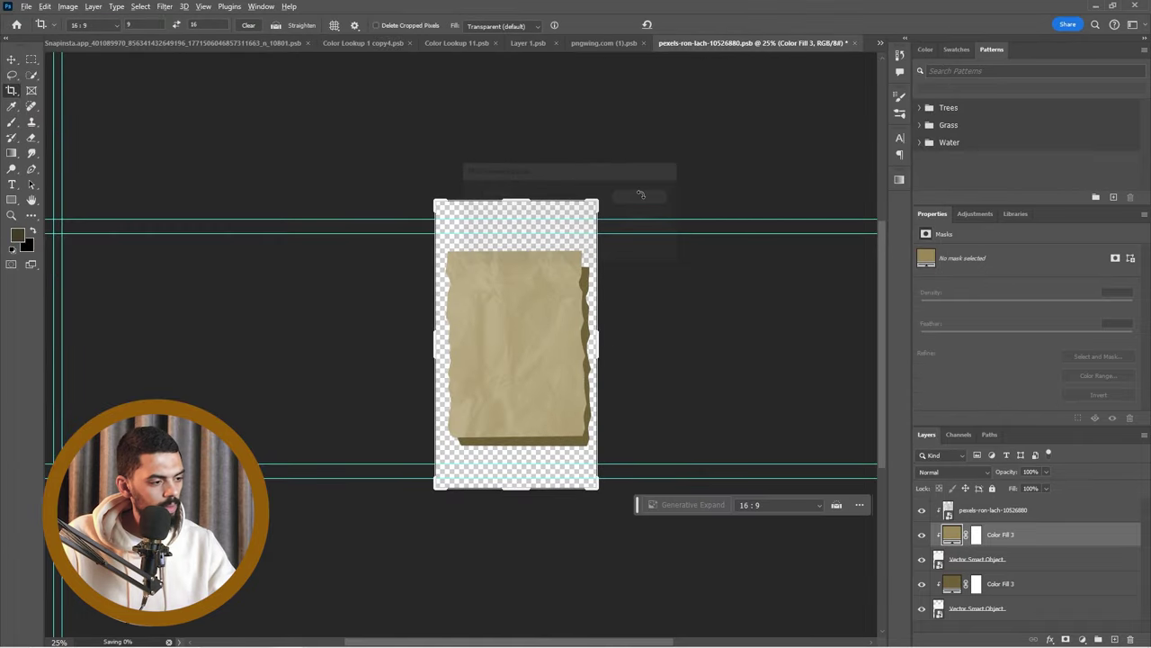
Switch to Illustrator and update the modified links so the board uses the recoloured paper.
{"action": "key", "text": "alt+Tab"}
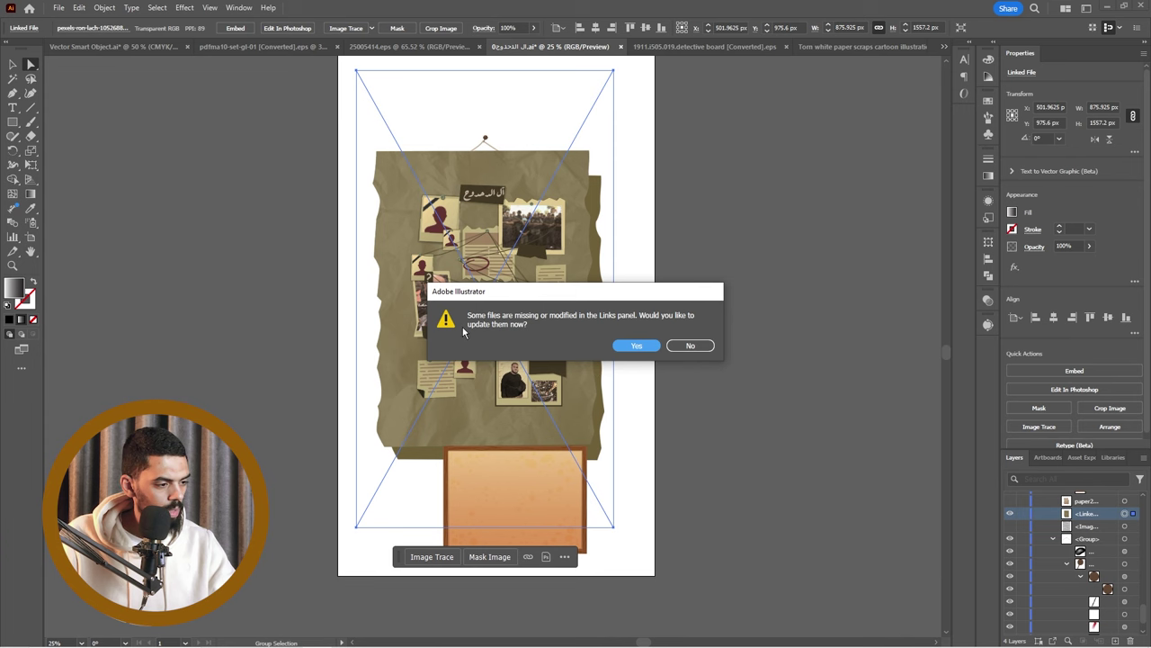
{"action": "left_click", "coordinate": [636, 345]}
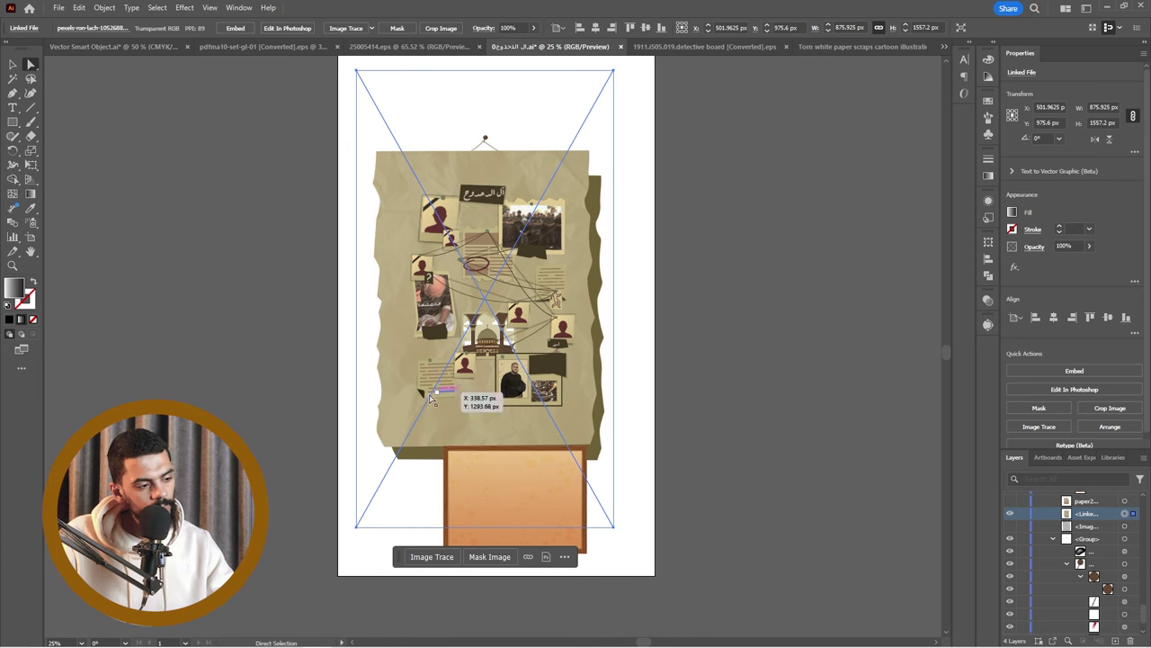
{"action": "scroll", "coordinate": [414, 358], "scroll_direction": "up", "scroll_amount": 2}
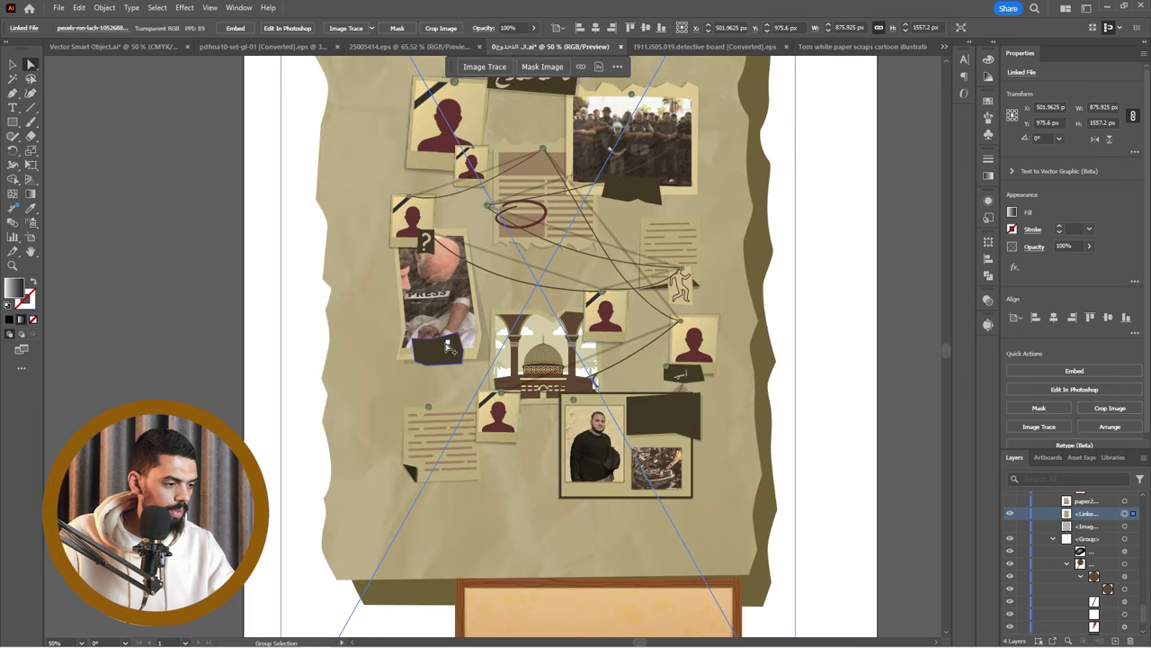
{"action": "scroll", "coordinate": [447, 346], "scroll_direction": "down", "scroll_amount": 1}
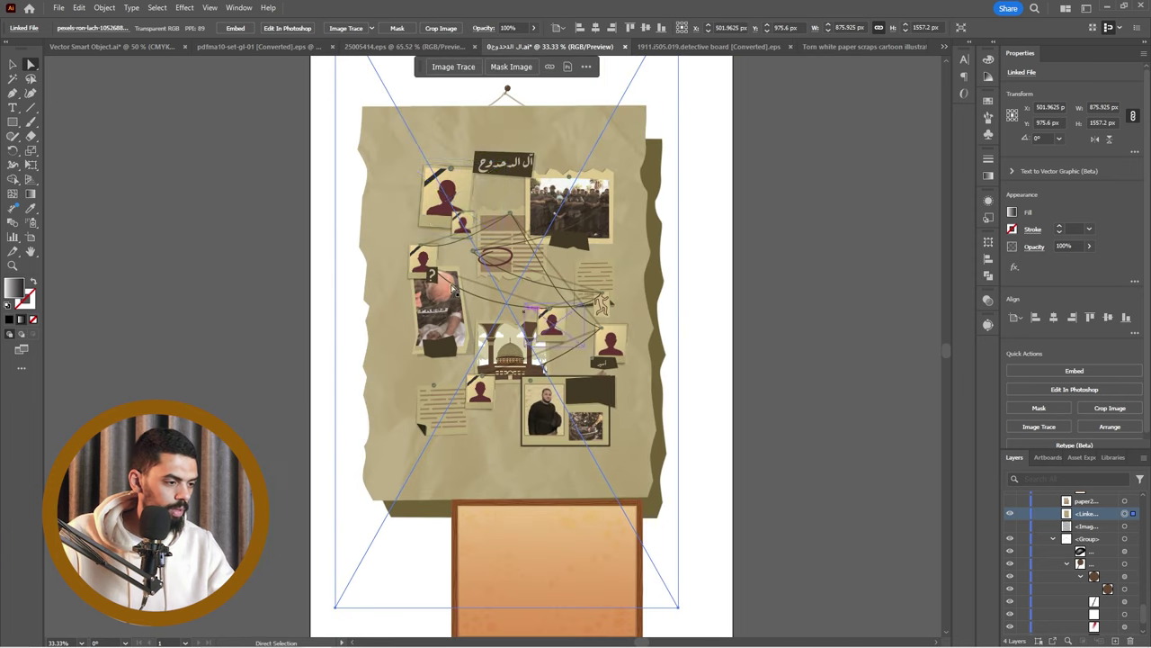
Nudge the linked paper image slightly down beneath the hanging string and deselect it.
{"action": "left_click", "coordinate": [707, 259]}
{"action": "scroll", "coordinate": [509, 117], "scroll_direction": "up", "scroll_amount": 3}
{"action": "left_click", "coordinate": [490, 144]}
{"action": "scroll", "coordinate": [487, 141], "scroll_direction": "down", "scroll_amount": 2}
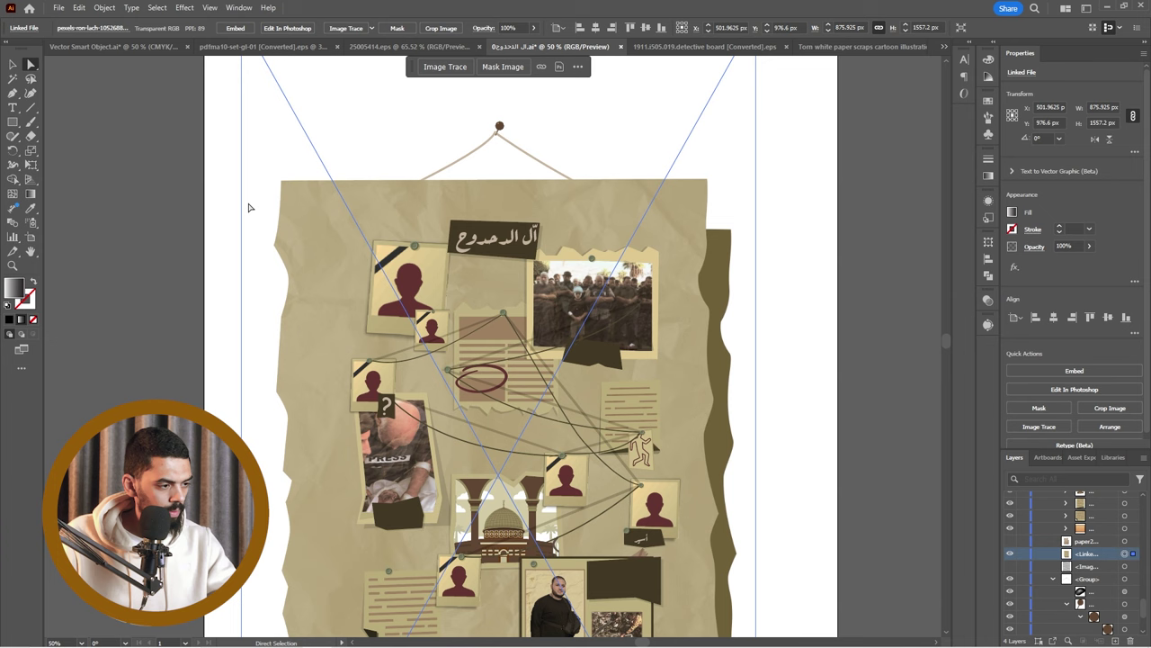
{"action": "left_click", "coordinate": [846, 262]}
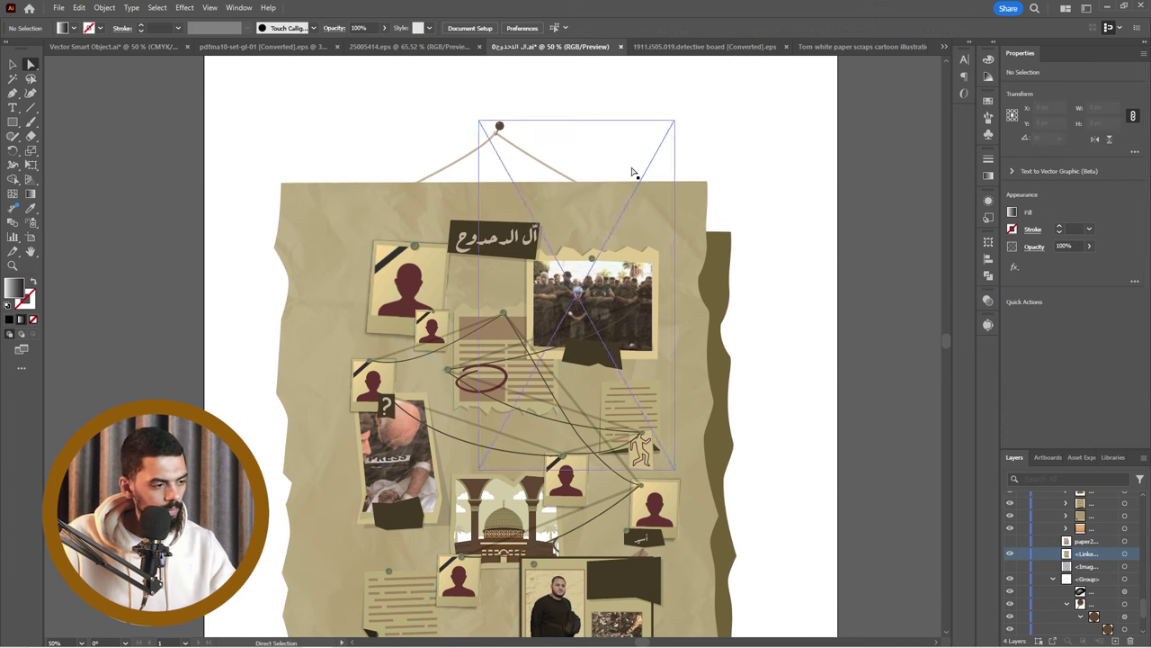
Draw a curved hanging string with the Pen tool over the pin and down onto the paper, using a black stroke and no fill.
{"action": "key", "text": "o"}
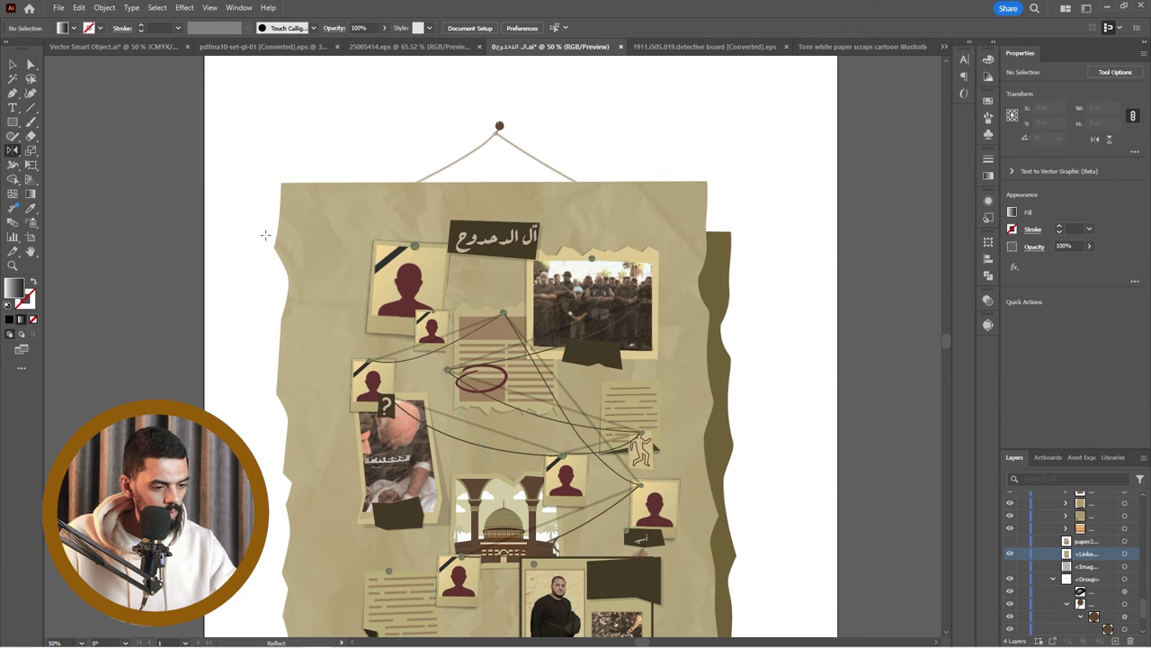
{"action": "left_click", "coordinate": [14, 95]}
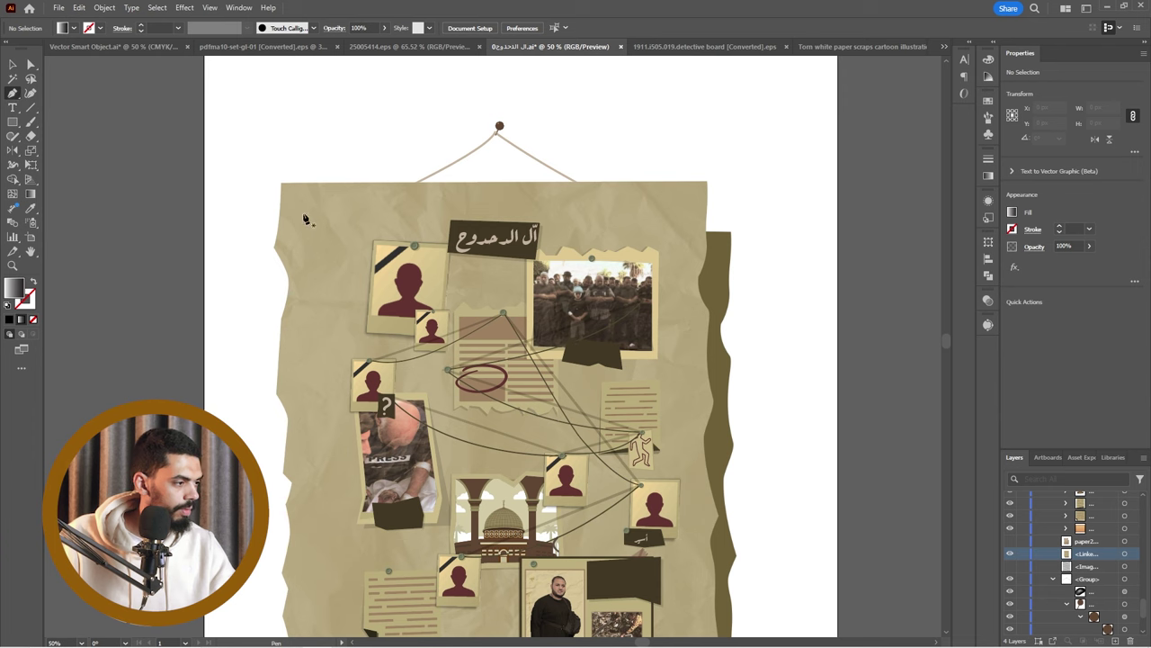
{"action": "left_click", "coordinate": [342, 227]}
{"action": "left_click_drag", "start_coordinate": [478, 125], "coordinate": [501, 97]}
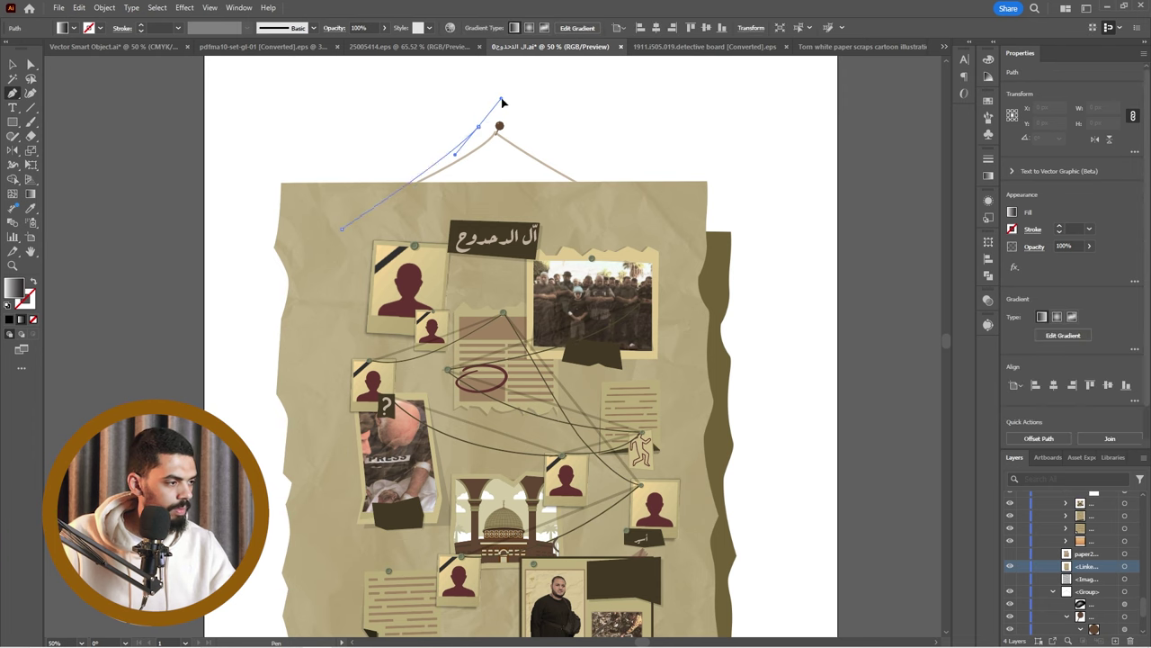
{"action": "left_click_drag", "start_coordinate": [658, 223], "coordinate": [758, 217]}
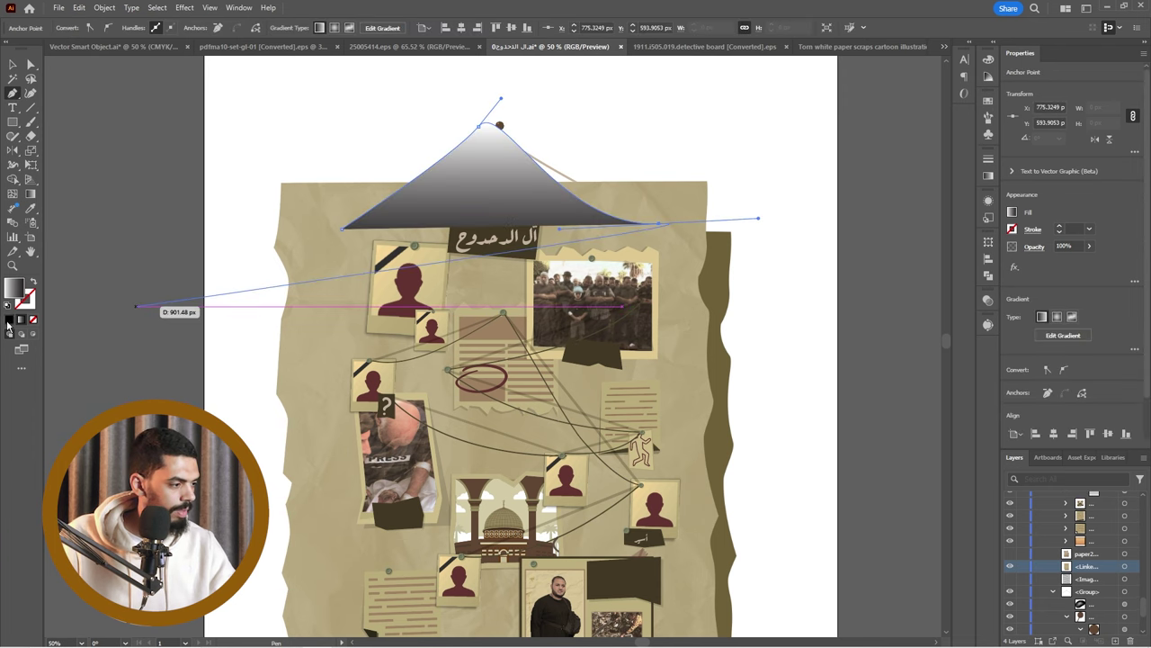
{"action": "left_click", "coordinate": [8, 321]}
{"action": "left_click", "coordinate": [33, 283]}
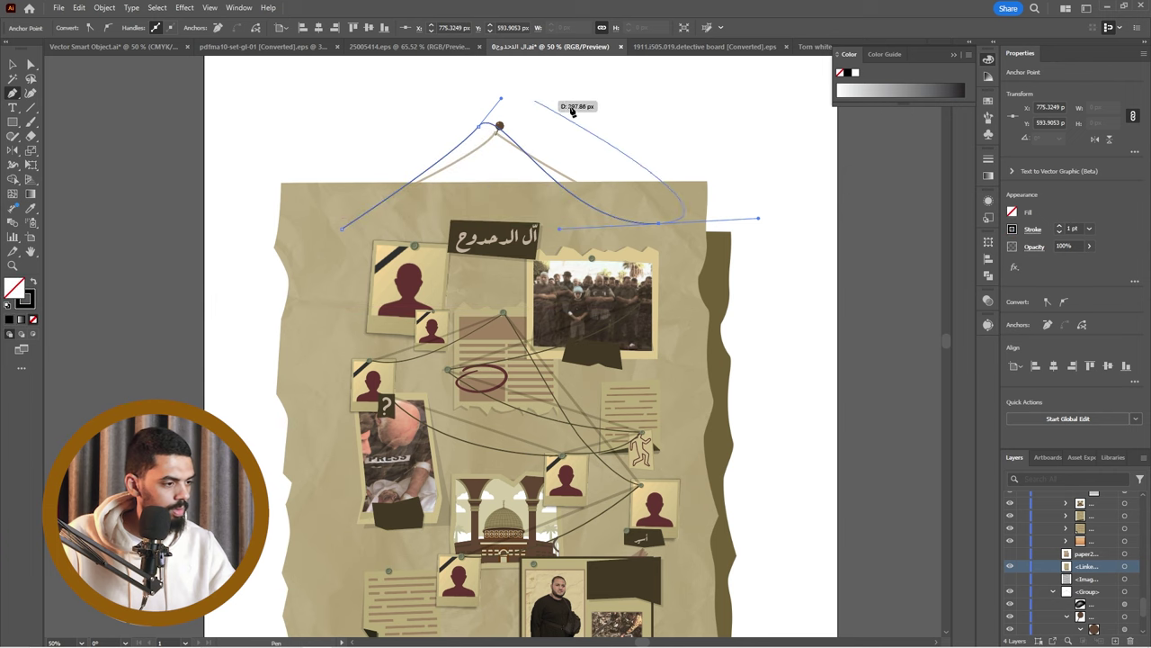
Set the stroke weight of the newly drawn string to 3 pt.
{"action": "left_click", "coordinate": [11, 65]}
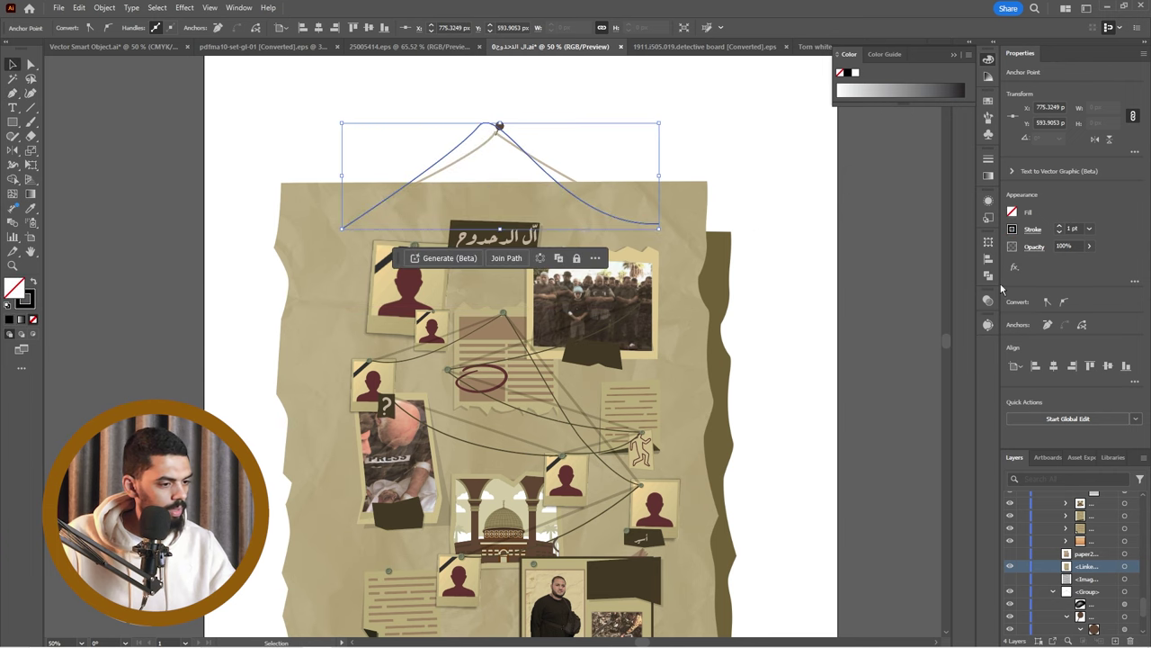
{"action": "left_click", "coordinate": [1059, 229]}
{"action": "left_click", "coordinate": [1059, 228]}
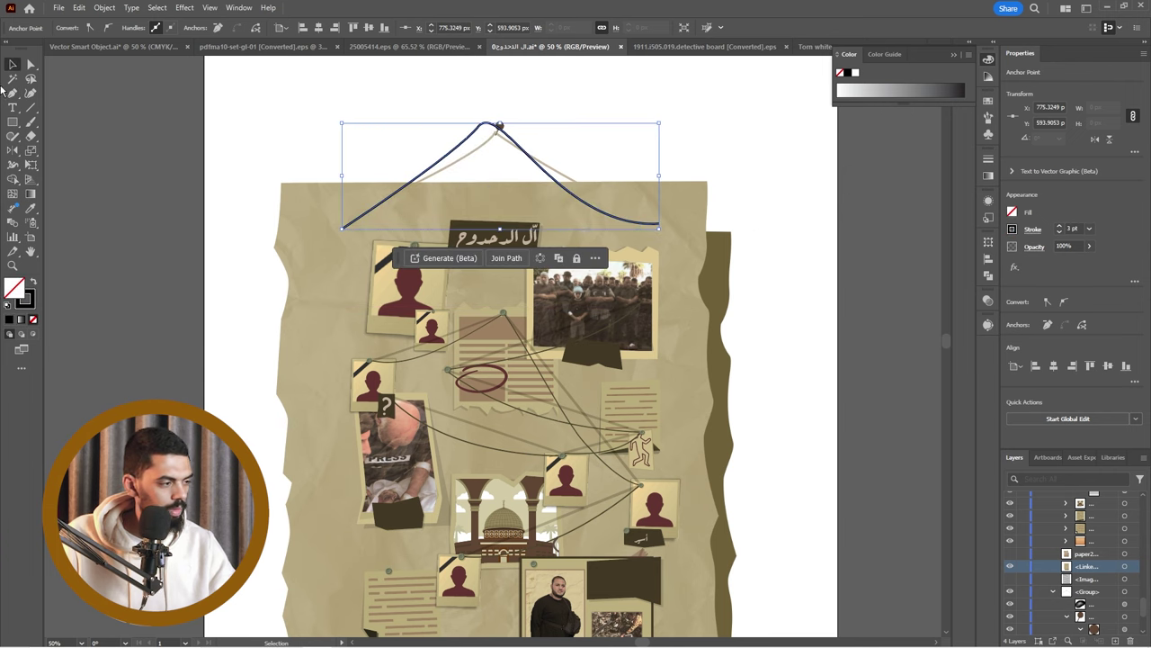
{"action": "left_click_drag", "start_coordinate": [425, 173], "coordinate": [447, 170]}
{"action": "key", "text": "ctrl+z"}
{"action": "key", "text": "a"}
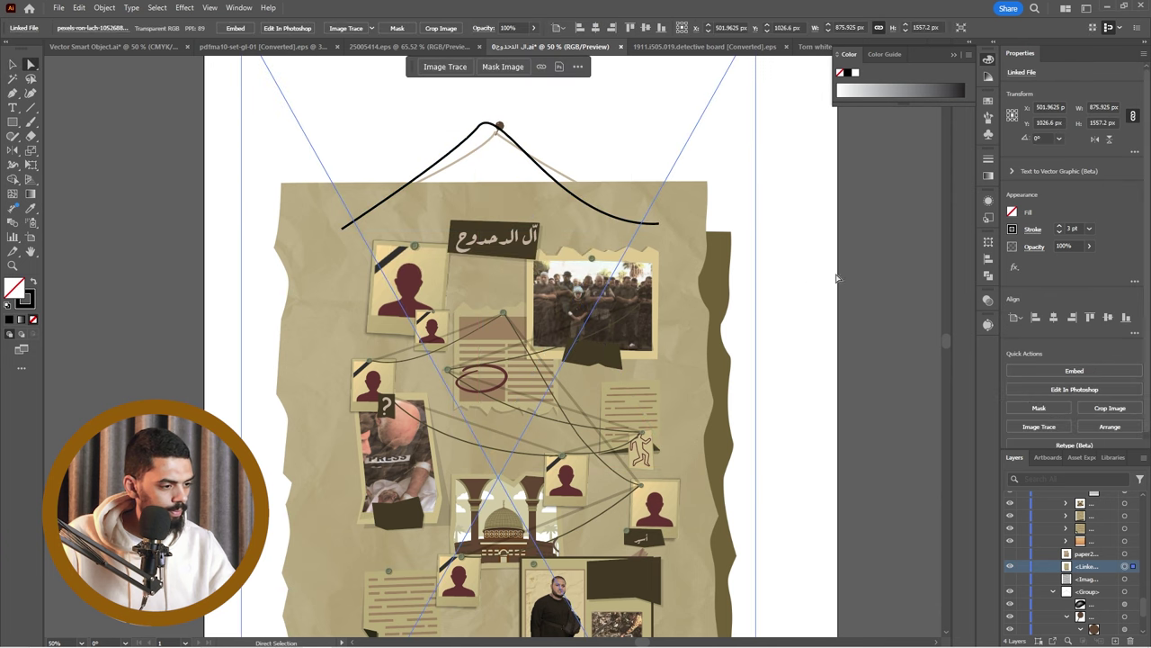
Reshape the right end of the black string by adjusting its curve with the Direct Selection tool.
{"action": "left_click", "coordinate": [837, 278]}
{"action": "left_click_drag", "start_coordinate": [650, 229], "coordinate": [657, 231]}
{"action": "key", "text": "v"}
{"action": "left_click_drag", "start_coordinate": [412, 170], "coordinate": [468, 170]}
{"action": "key", "text": "ctrl+z"}
Send the black string behind the linked paper image so the paper covers its ends, and deselect it.
{"action": "scroll", "coordinate": [421, 174], "scroll_direction": "up", "scroll_amount": 4}
{"action": "scroll", "coordinate": [469, 170], "scroll_direction": "down", "scroll_amount": 5}
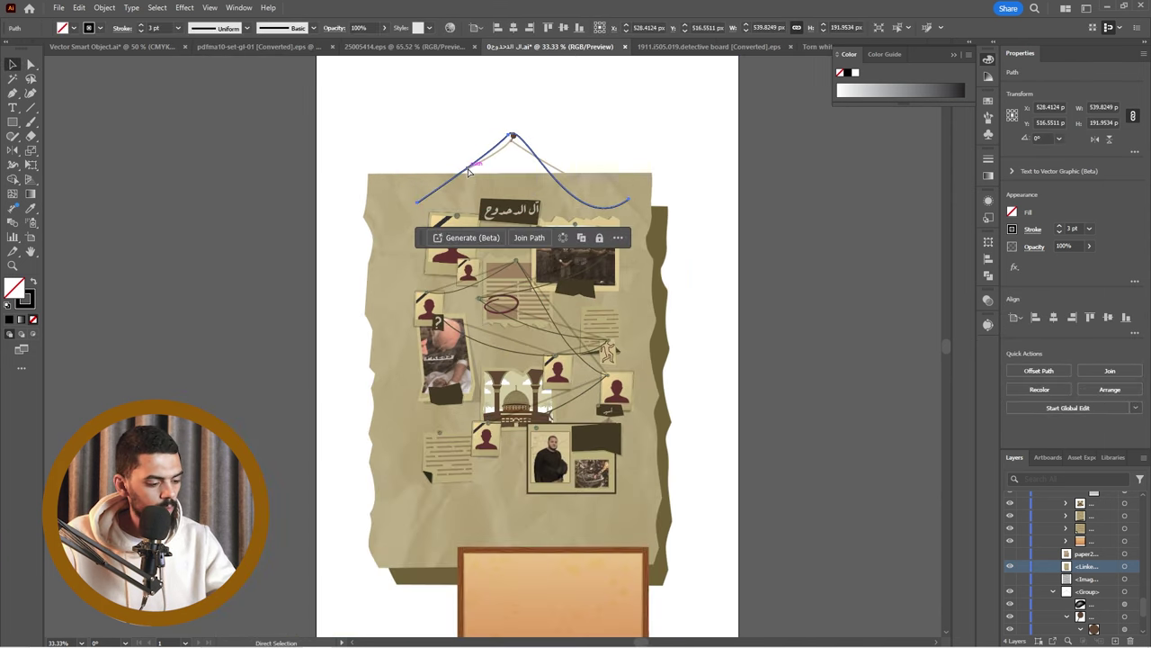
{"action": "key", "text": "v"}
{"action": "key", "text": "ctrl+shift+a"}
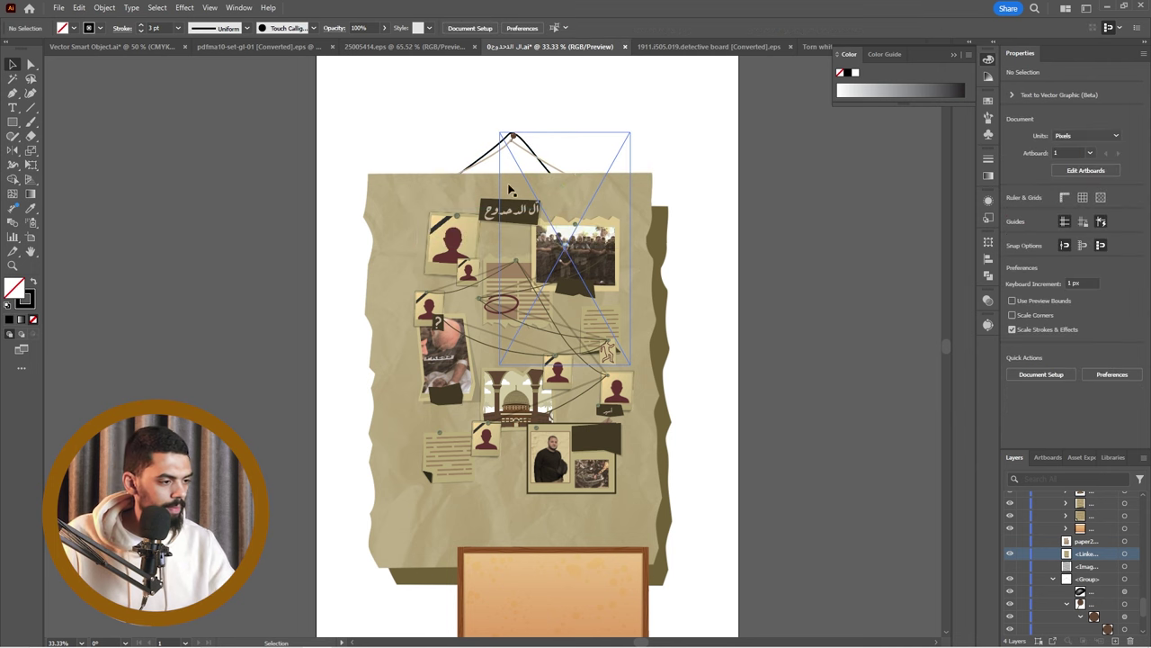
Switch to Freepik in the browser and search for "pin".
{"action": "scroll", "coordinate": [515, 169], "scroll_direction": "up", "scroll_amount": 5}
{"action": "scroll", "coordinate": [534, 149], "scroll_direction": "down", "scroll_amount": 4}
{"action": "scroll", "coordinate": [519, 101], "scroll_direction": "up", "scroll_amount": 4}
{"action": "scroll", "coordinate": [391, 118], "scroll_direction": "down", "scroll_amount": 5}
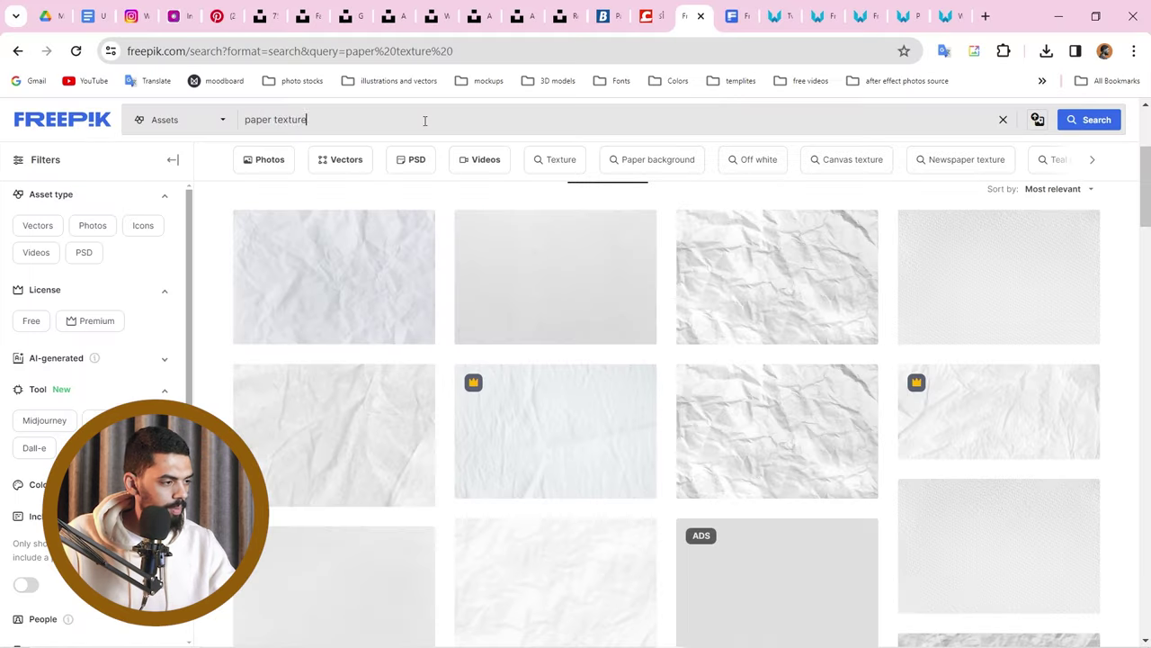
{"action": "type", "text": "pin"}
{"action": "key", "text": "Return"}
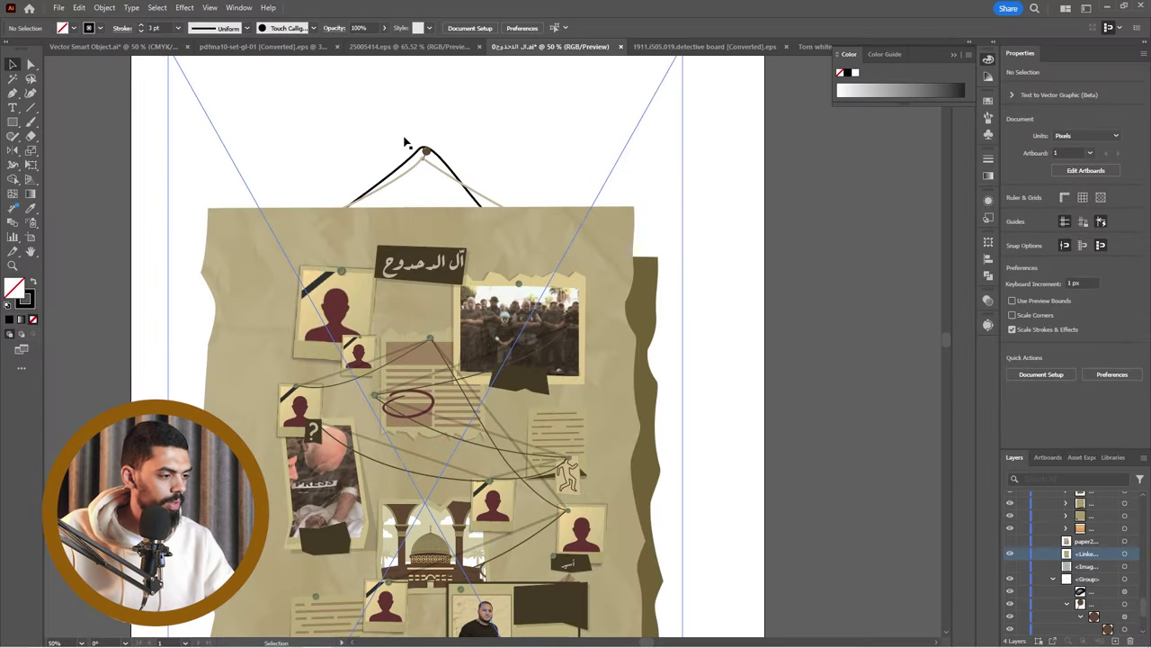
Back in Illustrator, draw a 22 × 22 px circle with a 3 pt black stroke and no fill just above the existing pin.
{"action": "scroll", "coordinate": [404, 141], "scroll_direction": "up", "scroll_amount": 4}
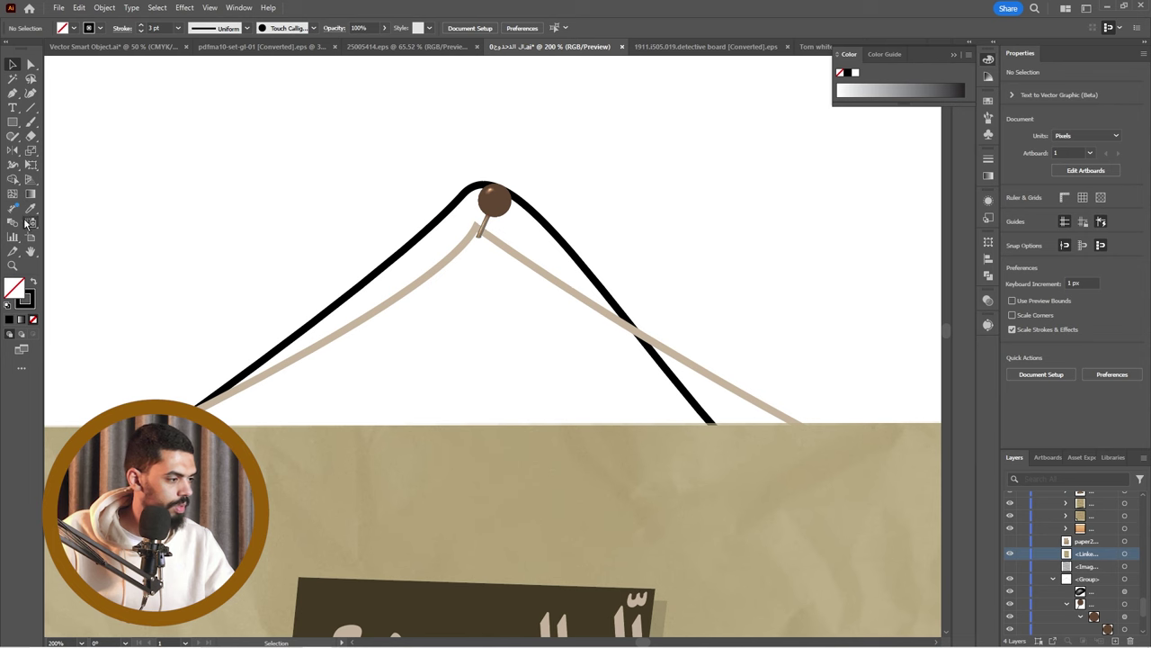
{"action": "left_click_drag", "start_coordinate": [13, 122], "coordinate": [54, 153]}
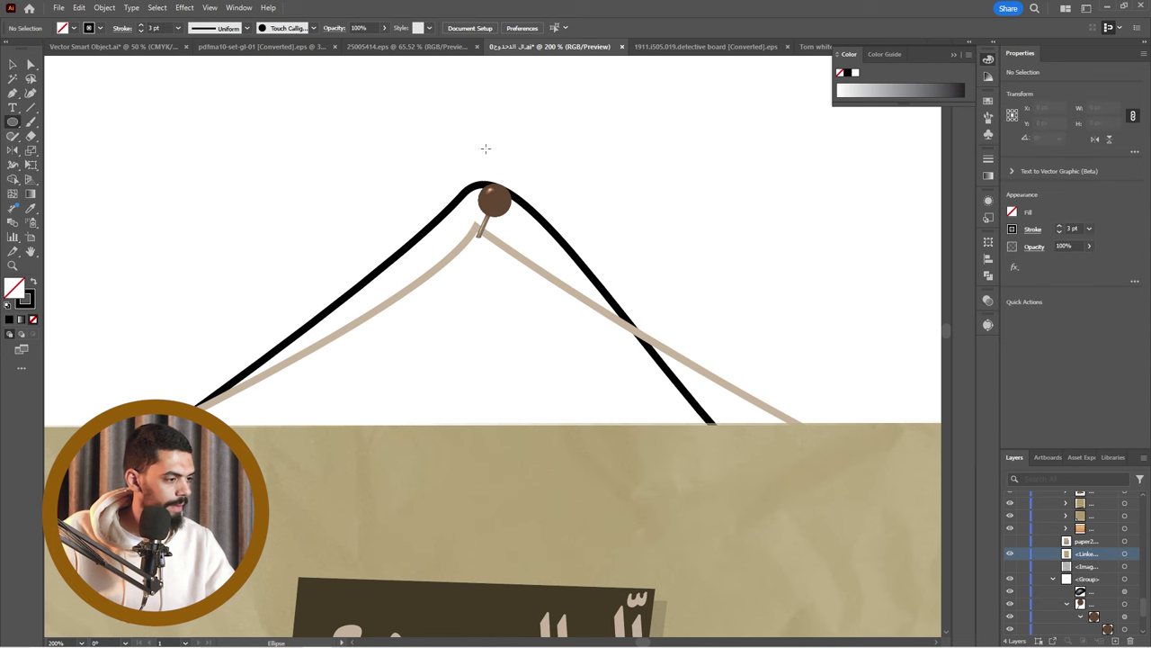
{"action": "left_click_drag", "start_coordinate": [484, 144], "coordinate": [513, 172]}
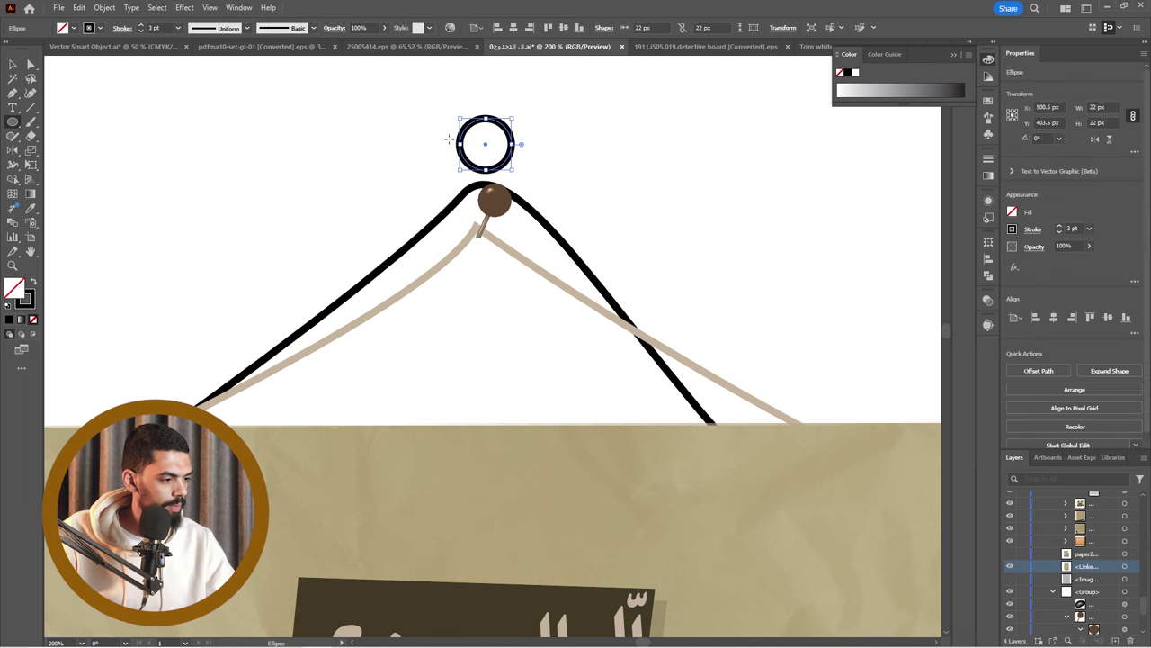
Turn the circle's black stroke into a solid black fill and draw a slanted straight needle down from it with the Pen tool.
{"action": "left_click", "coordinate": [32, 283]}
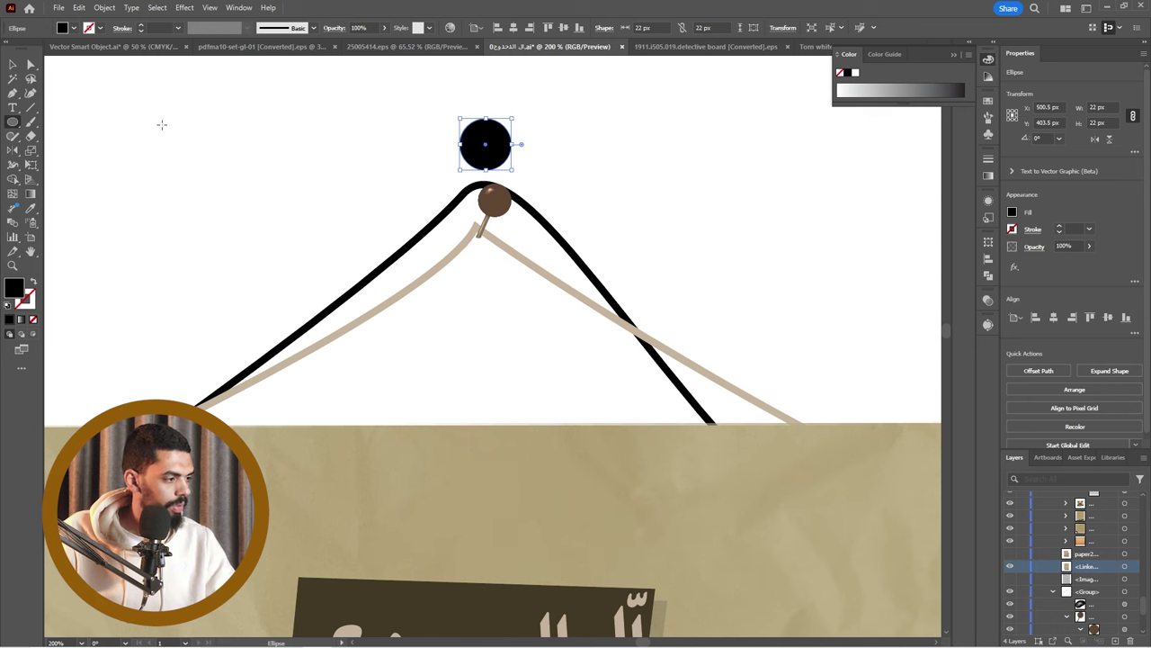
{"action": "key", "text": "p"}
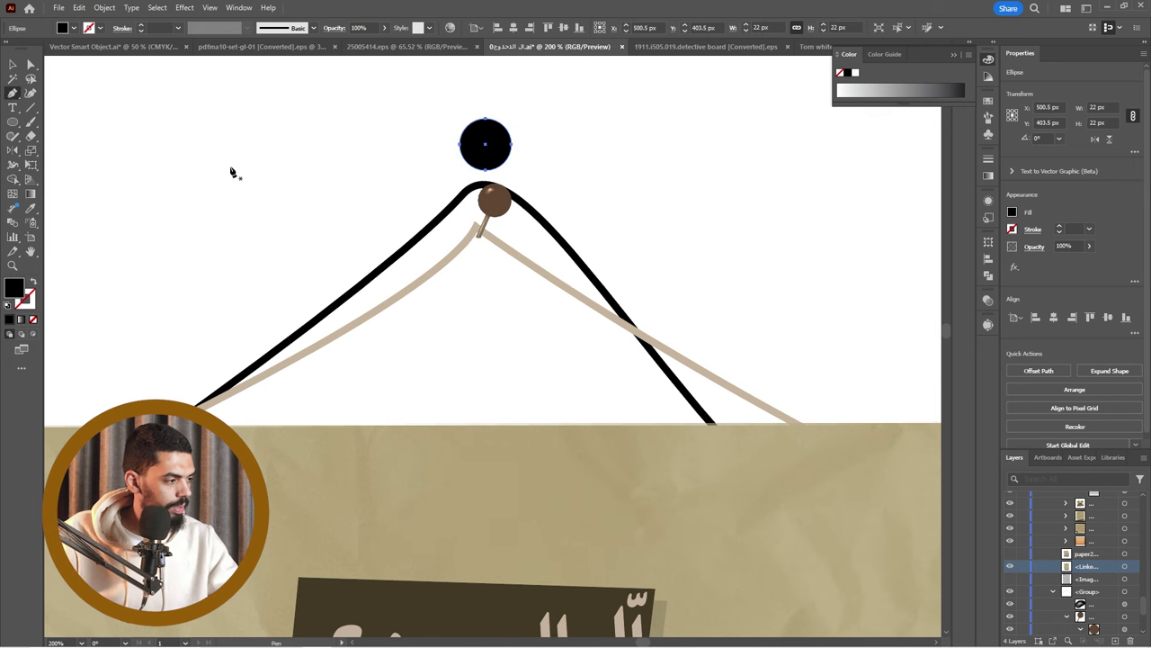
{"action": "left_click", "coordinate": [494, 163]}
{"action": "left_click", "coordinate": [457, 241]}
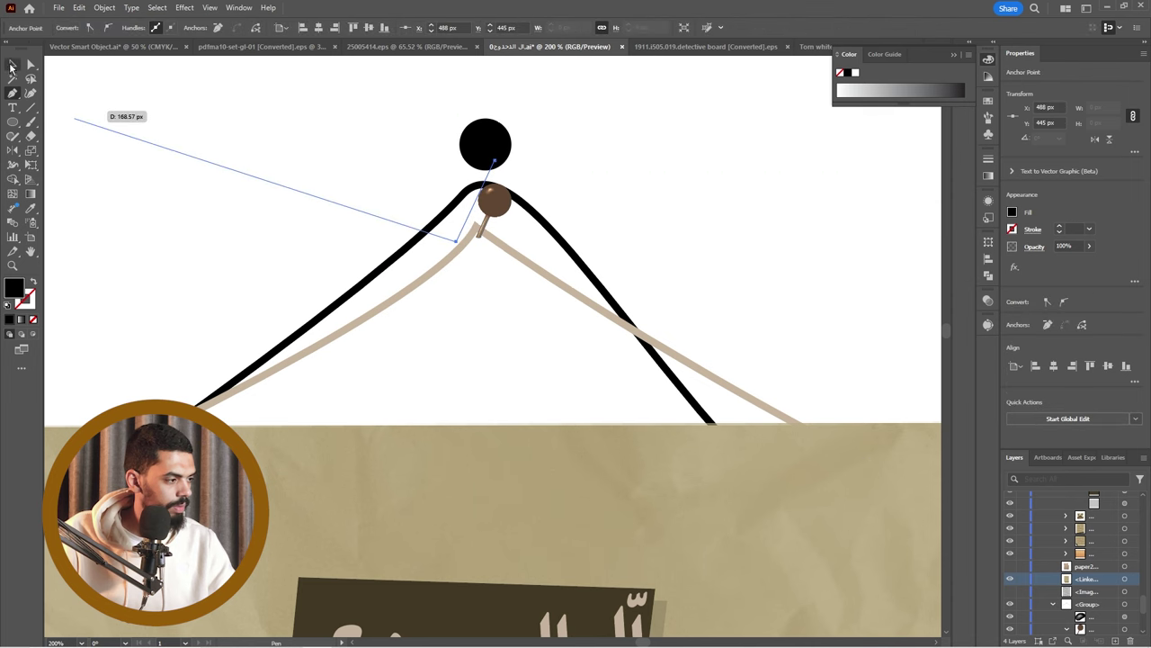
{"action": "left_click", "coordinate": [12, 66]}
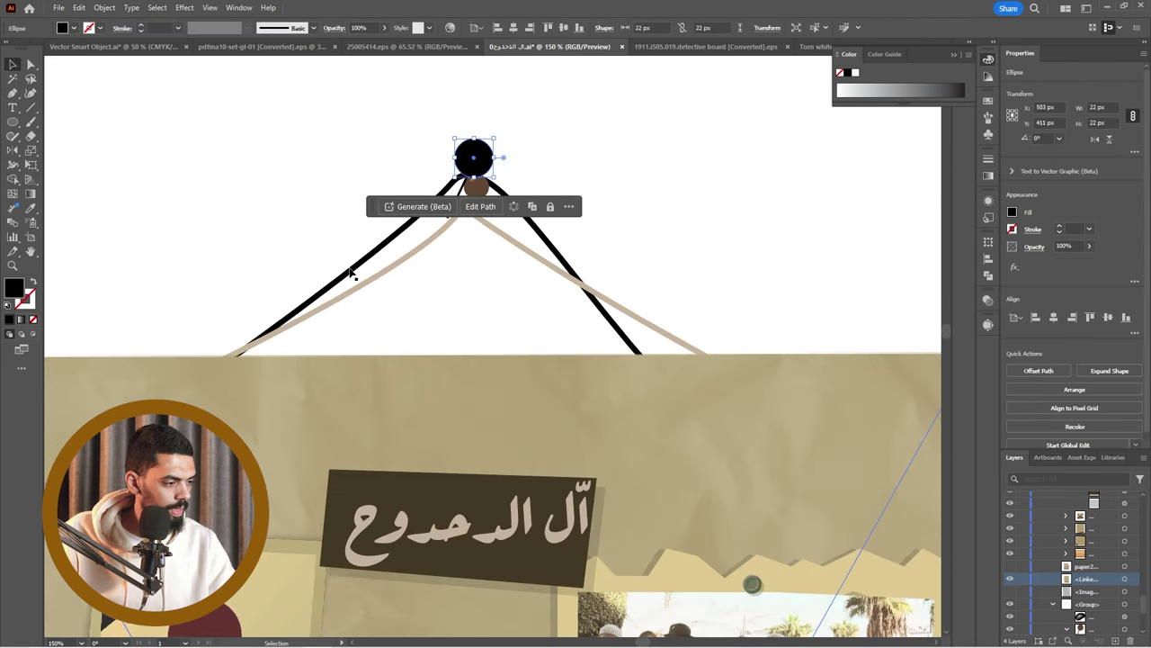
Recolor the new black string with the old string's beige as a 4 pt stroke with no fill.
{"action": "left_click", "coordinate": [351, 273]}
{"action": "key", "text": "a"}
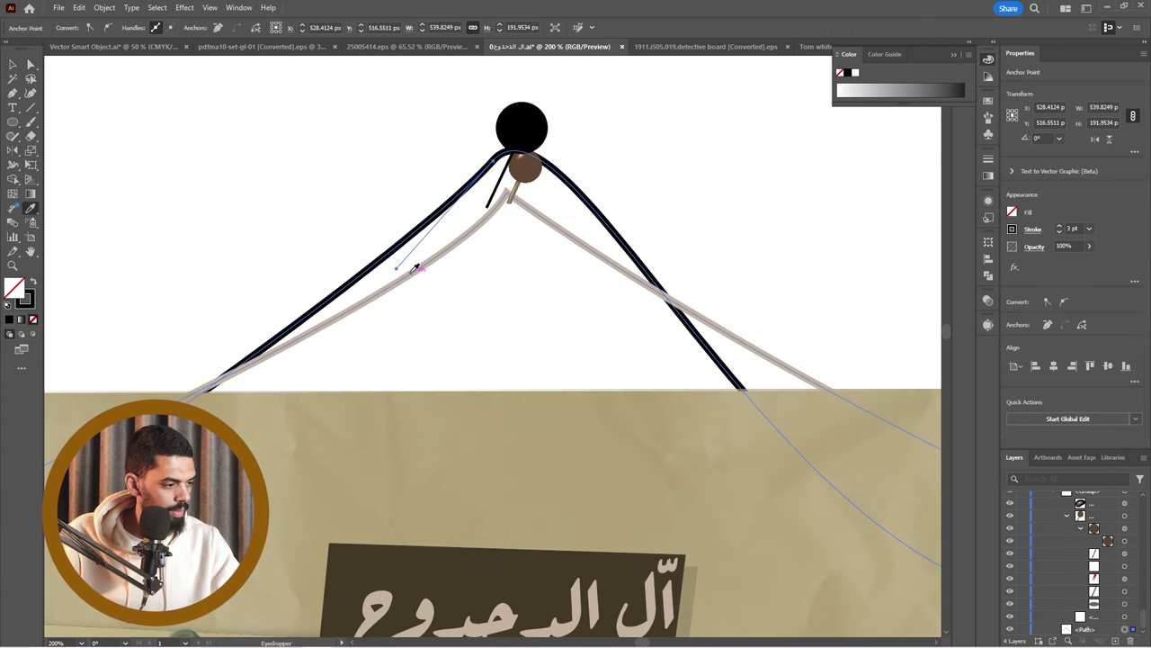
{"action": "left_click", "coordinate": [413, 271]}
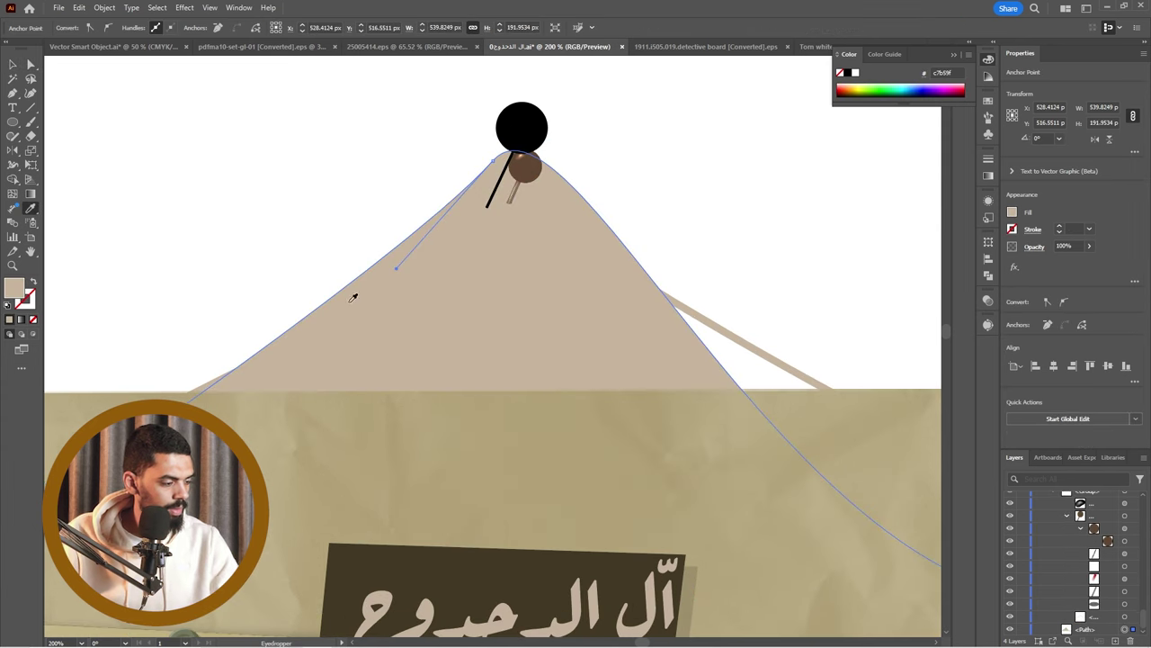
{"action": "left_click", "coordinate": [34, 281]}
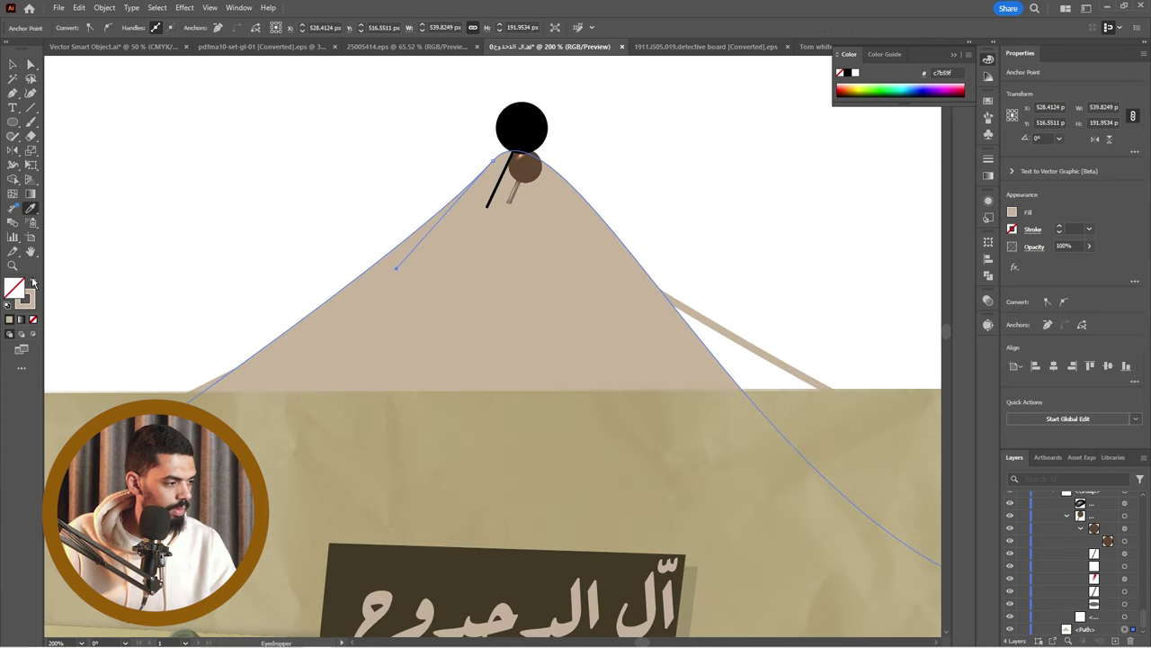
{"action": "left_click", "coordinate": [1060, 226]}
{"action": "left_click", "coordinate": [1060, 227]}
{"action": "left_click", "coordinate": [1059, 227]}
{"action": "left_click", "coordinate": [14, 63]}
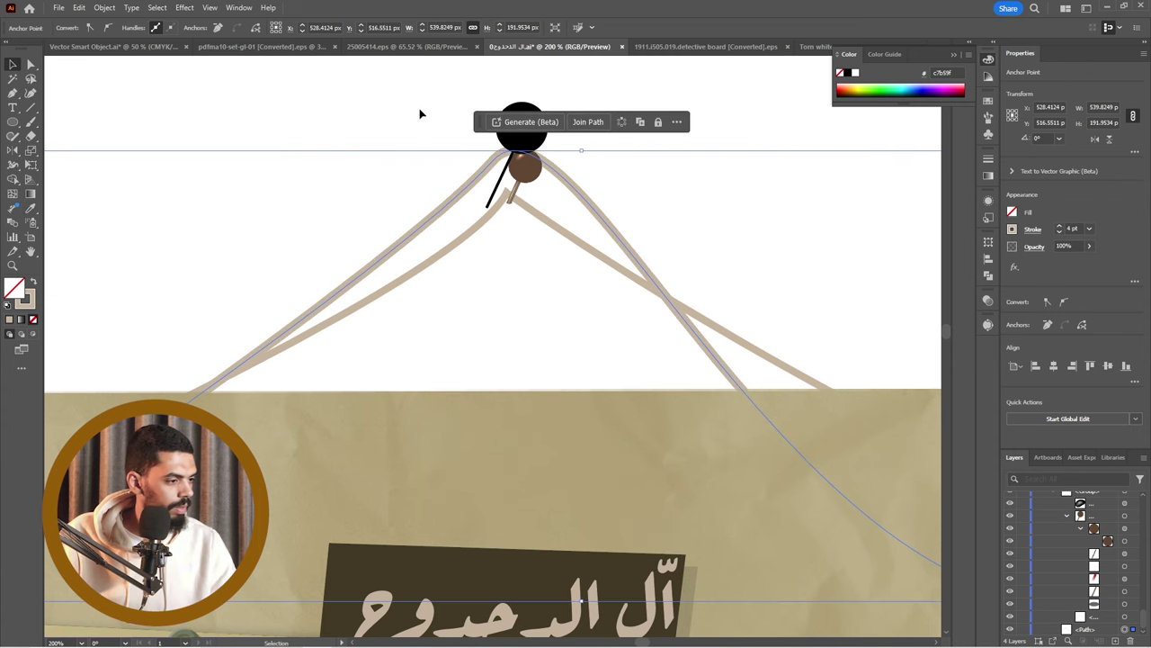
Fill the new circular pin head with the brown sampled from the old pin, and leave nothing selected.
{"action": "scroll", "coordinate": [490, 128], "scroll_direction": "up", "scroll_amount": 2}
{"action": "left_click", "coordinate": [534, 133]}
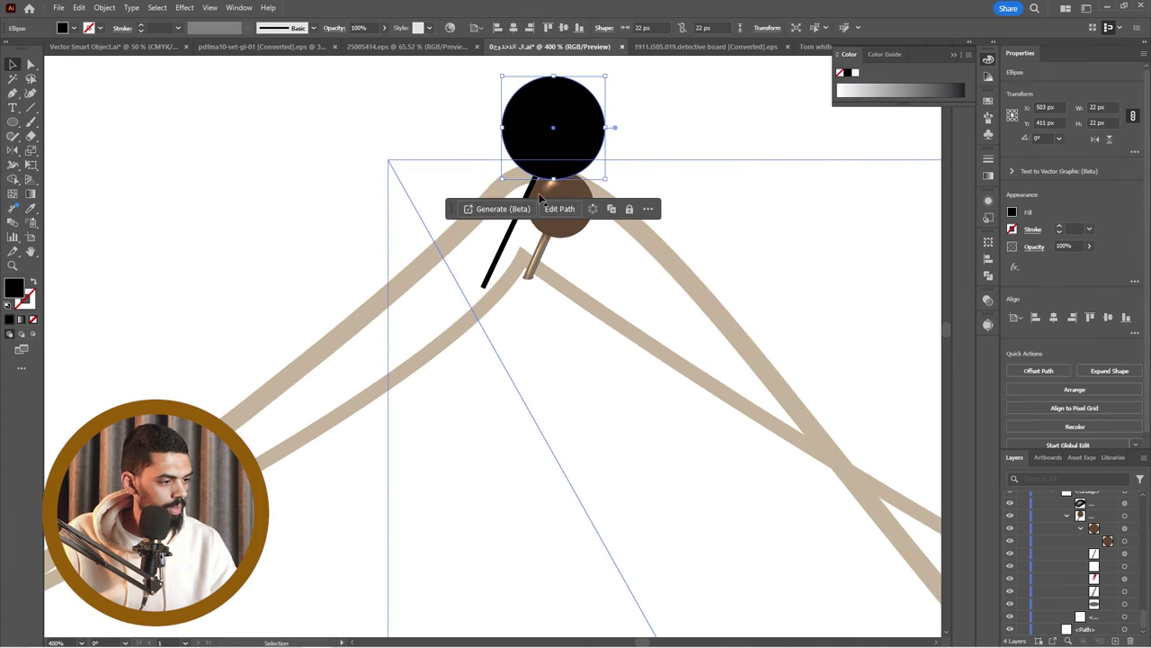
{"action": "key", "text": "i"}
{"action": "left_click", "coordinate": [559, 207]}
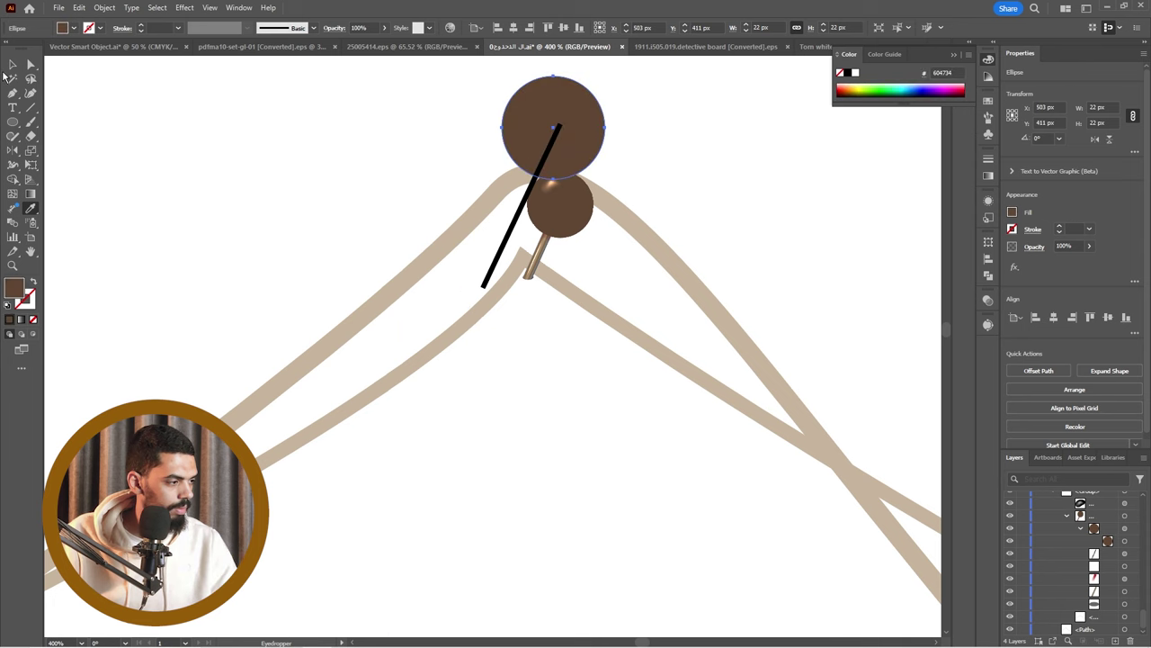
{"action": "left_click", "coordinate": [13, 64]}
{"action": "key", "text": "v"}
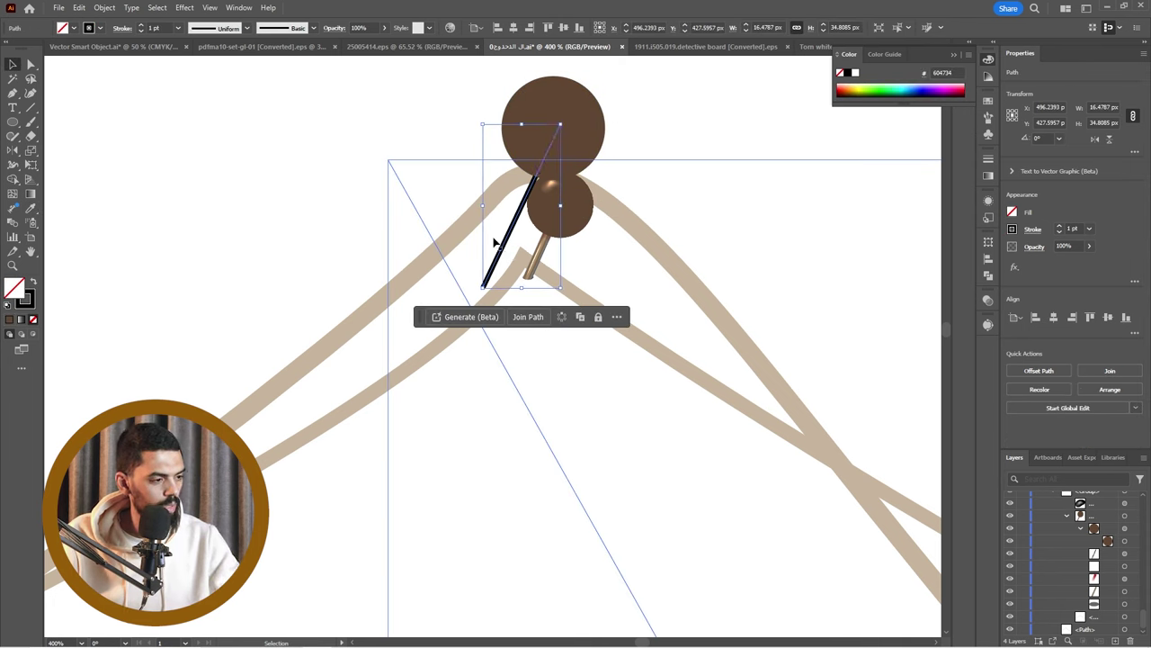
{"action": "left_click", "coordinate": [312, 207]}
Examine the whole poster and its investigation board up close.
{"action": "scroll", "coordinate": [314, 206], "scroll_direction": "down", "scroll_amount": 2}
{"action": "scroll", "coordinate": [314, 205], "scroll_direction": "down", "scroll_amount": 1}
{"action": "scroll", "coordinate": [313, 204], "scroll_direction": "down", "scroll_amount": 5}
{"action": "scroll", "coordinate": [231, 216], "scroll_direction": "down", "scroll_amount": 3}
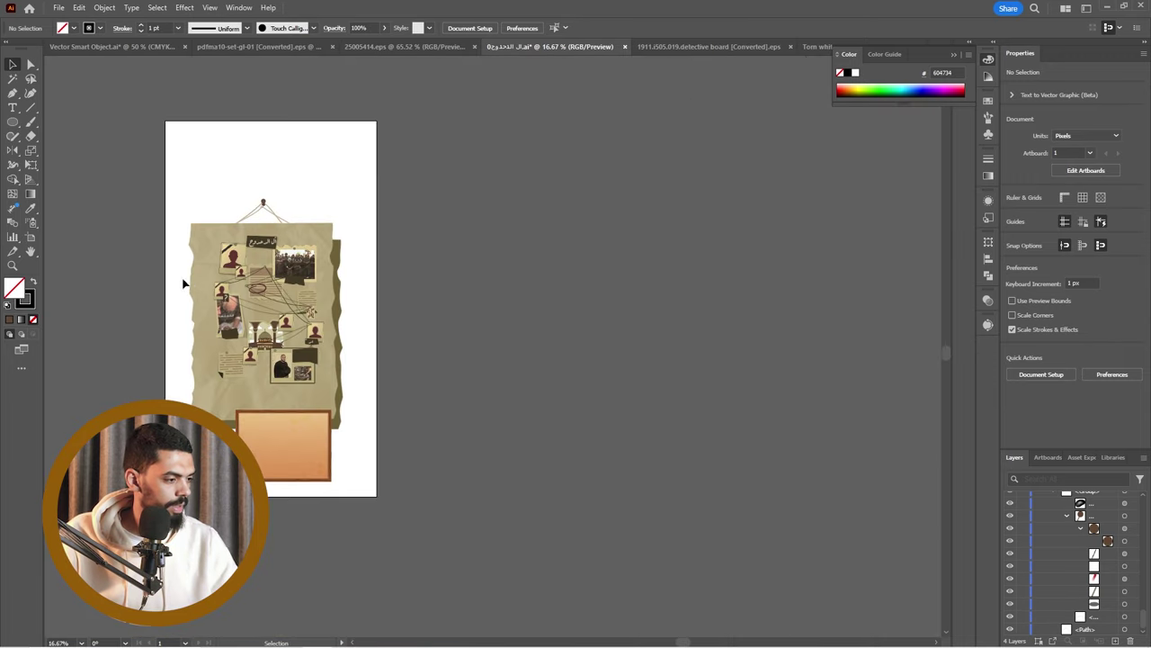
{"action": "scroll", "coordinate": [194, 286], "scroll_direction": "up", "scroll_amount": 3}
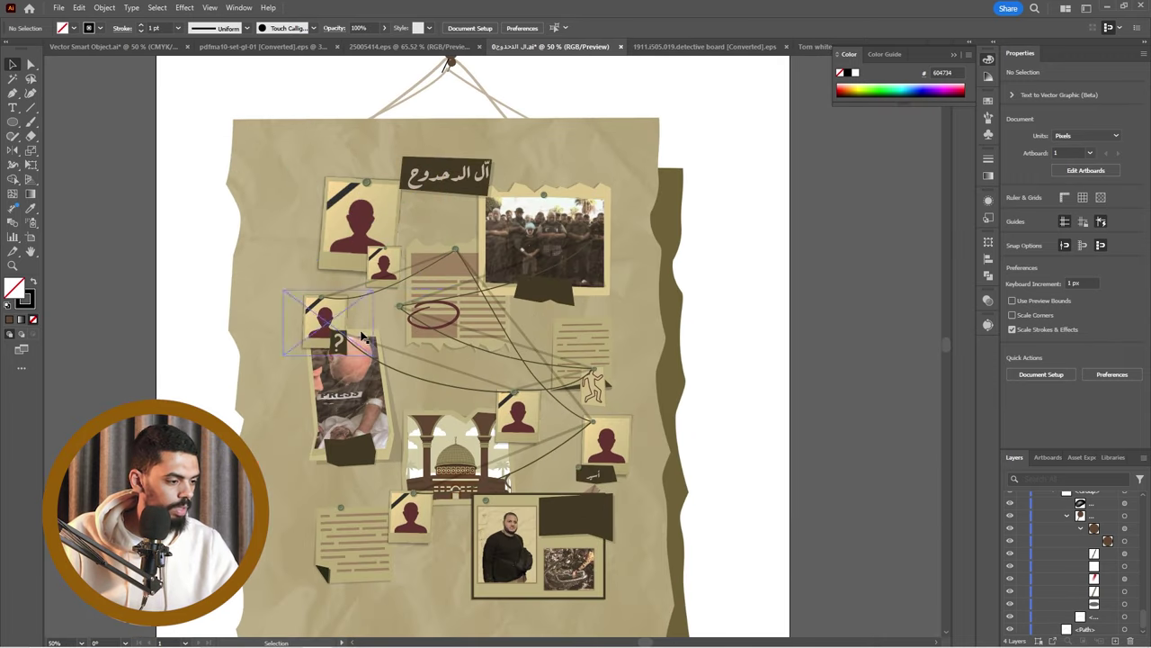
{"action": "scroll", "coordinate": [362, 334], "scroll_direction": "up", "scroll_amount": 3}
{"action": "scroll", "coordinate": [314, 269], "scroll_direction": "down", "scroll_amount": 2}
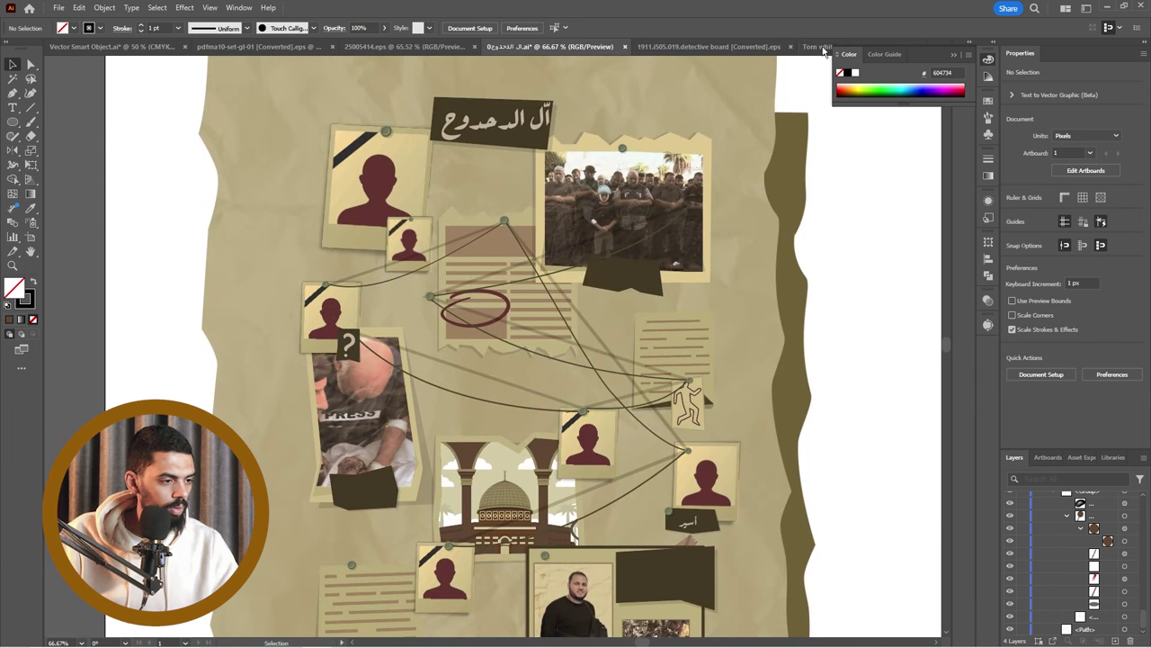
Compare the pins, papers and strings of the detective board source file with those on the poster's board.
{"action": "left_click", "coordinate": [719, 46]}
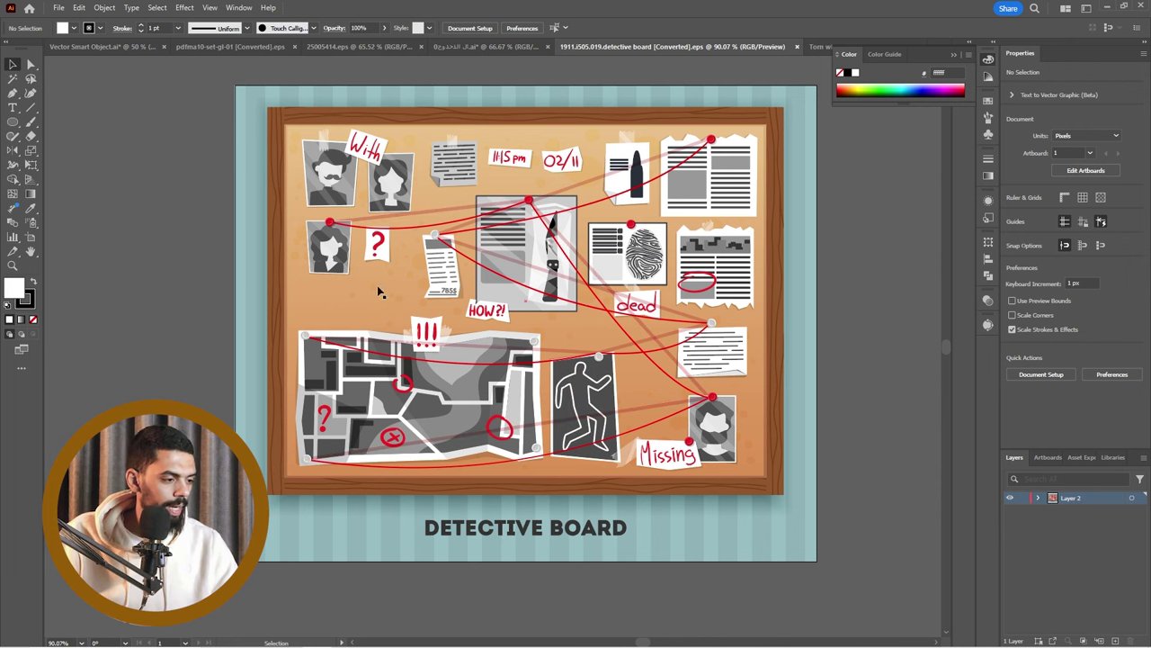
{"action": "scroll", "coordinate": [600, 222], "scroll_direction": "up", "scroll_amount": 2}
{"action": "scroll", "coordinate": [538, 256], "scroll_direction": "down", "scroll_amount": 1}
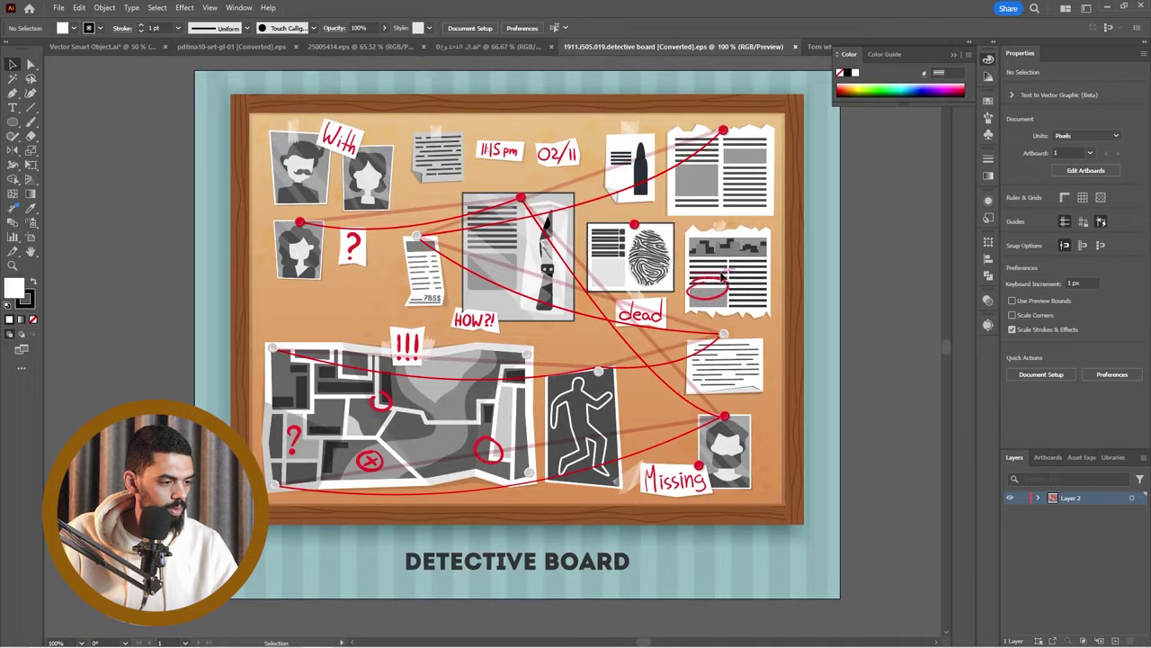
{"action": "scroll", "coordinate": [668, 265], "scroll_direction": "up", "scroll_amount": 3}
{"action": "left_click", "coordinate": [499, 47]}
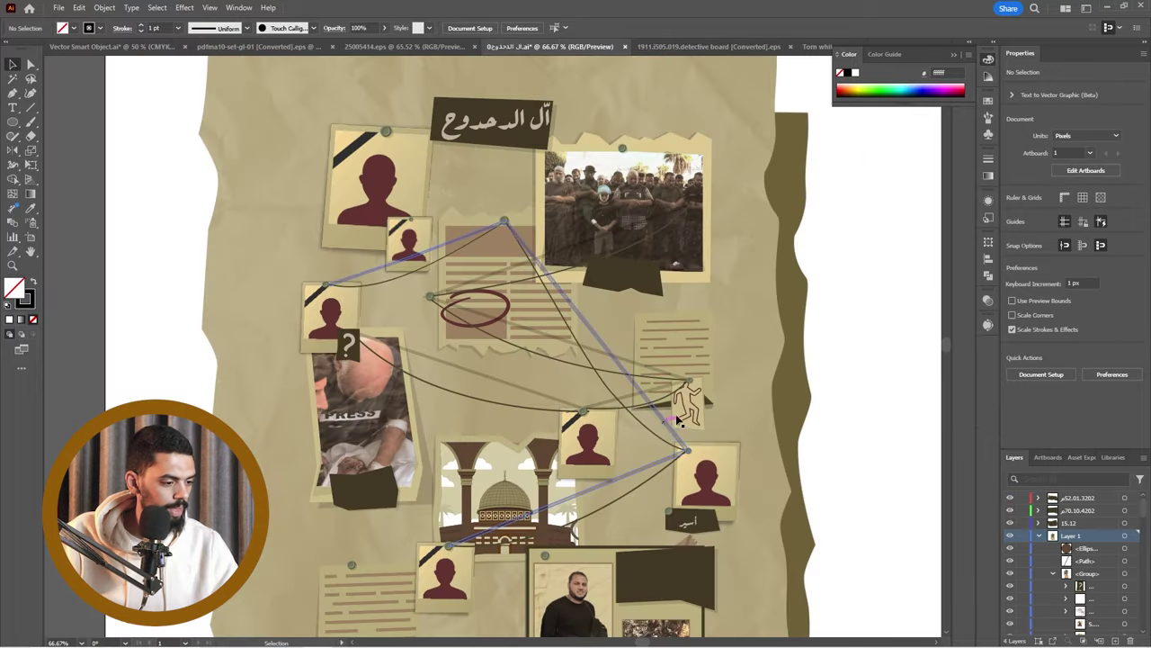
{"action": "scroll", "coordinate": [641, 449], "scroll_direction": "down", "scroll_amount": 2}
{"action": "scroll", "coordinate": [630, 544], "scroll_direction": "up", "scroll_amount": 4}
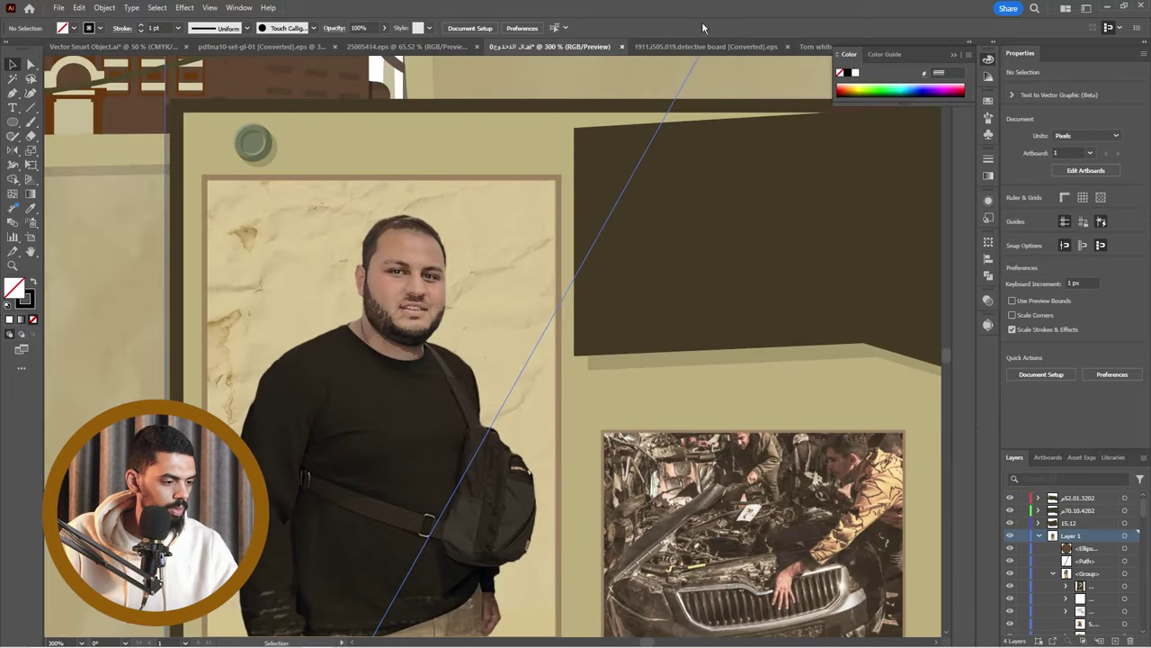
{"action": "left_click", "coordinate": [706, 46]}
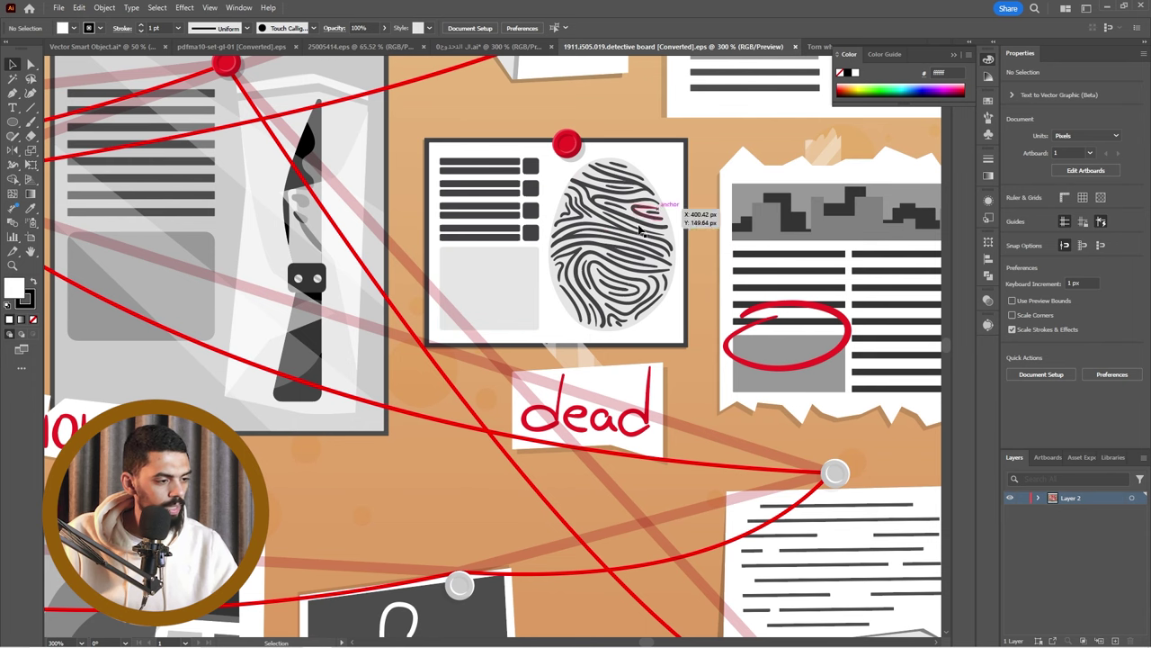
{"action": "scroll", "coordinate": [630, 216], "scroll_direction": "down", "scroll_amount": 1}
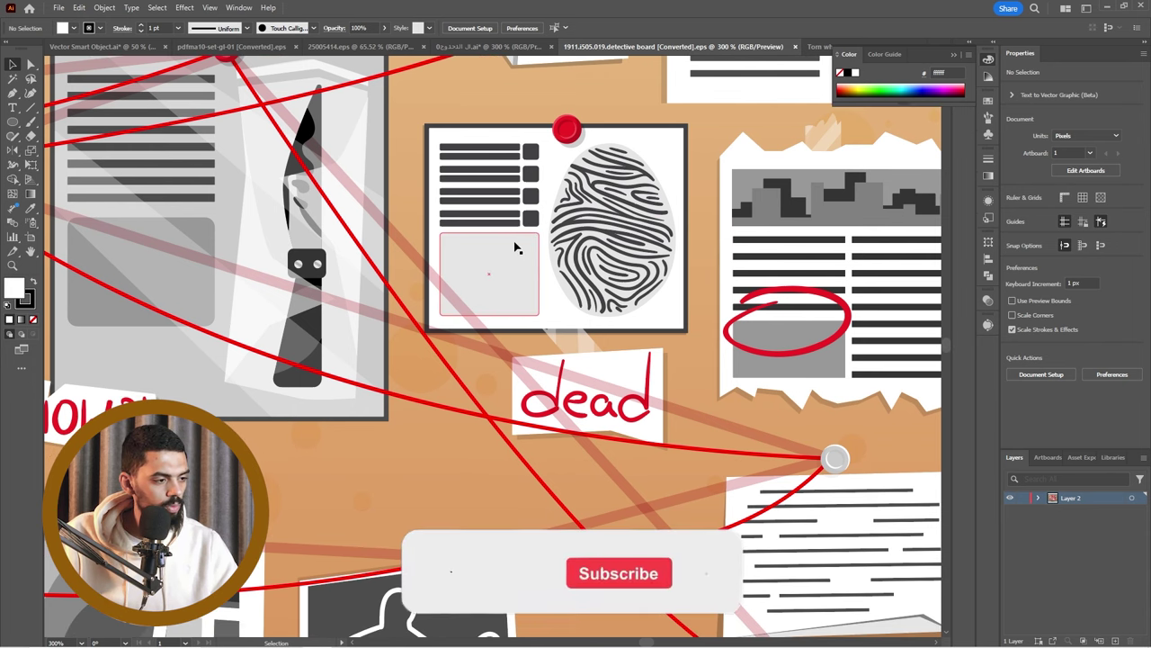
{"action": "key", "text": "ctrl+0"}
{"action": "scroll", "coordinate": [375, 227], "scroll_direction": "up", "scroll_amount": 2}
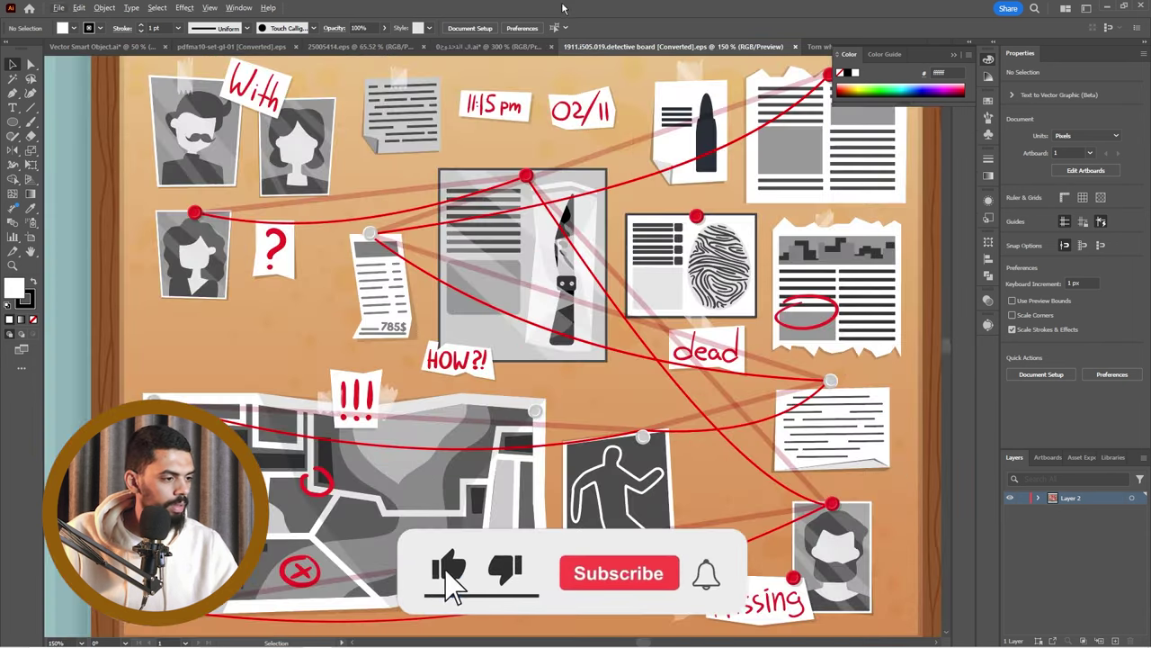
Inspect the poster's mosque illustration, switch to Freepik in the browser and search for "palastine" to browse the source artwork.
{"action": "left_click", "coordinate": [507, 47]}
{"action": "scroll", "coordinate": [440, 225], "scroll_direction": "down", "scroll_amount": 5}
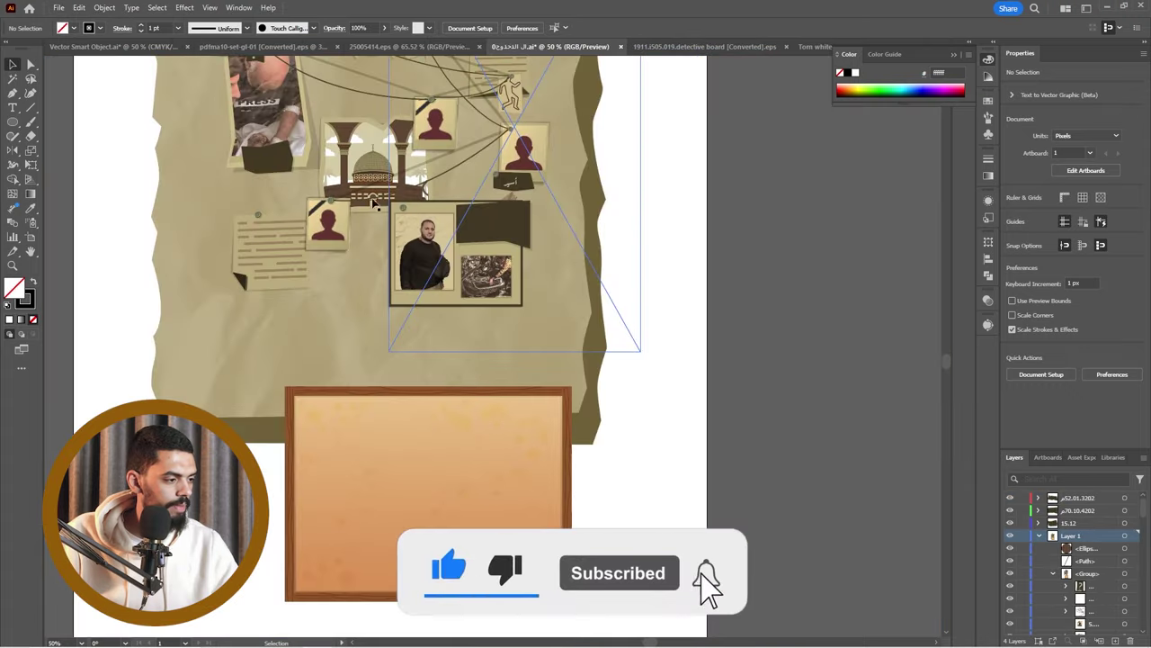
{"action": "scroll", "coordinate": [324, 202], "scroll_direction": "up", "scroll_amount": 3}
{"action": "scroll", "coordinate": [324, 246], "scroll_direction": "up", "scroll_amount": 1}
{"action": "scroll", "coordinate": [322, 242], "scroll_direction": "up", "scroll_amount": 2}
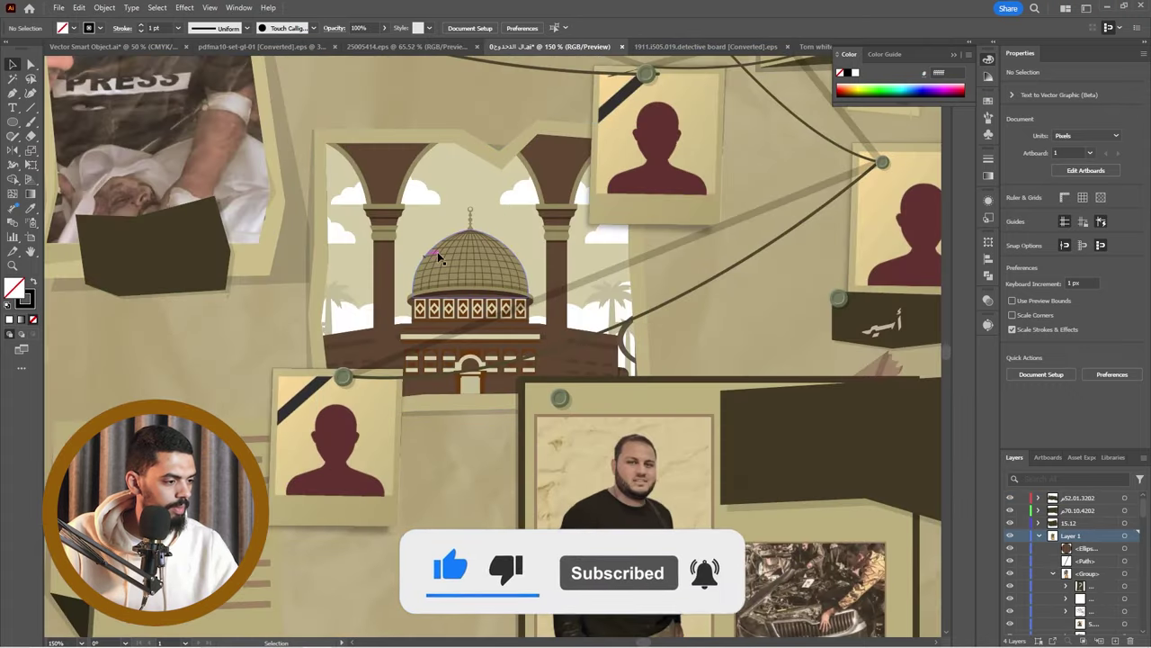
{"action": "key", "text": "alt+Tab"}
{"action": "triple_click", "coordinate": [357, 109]}
{"action": "type", "text": "palestine"}
{"action": "key", "text": "Return"}
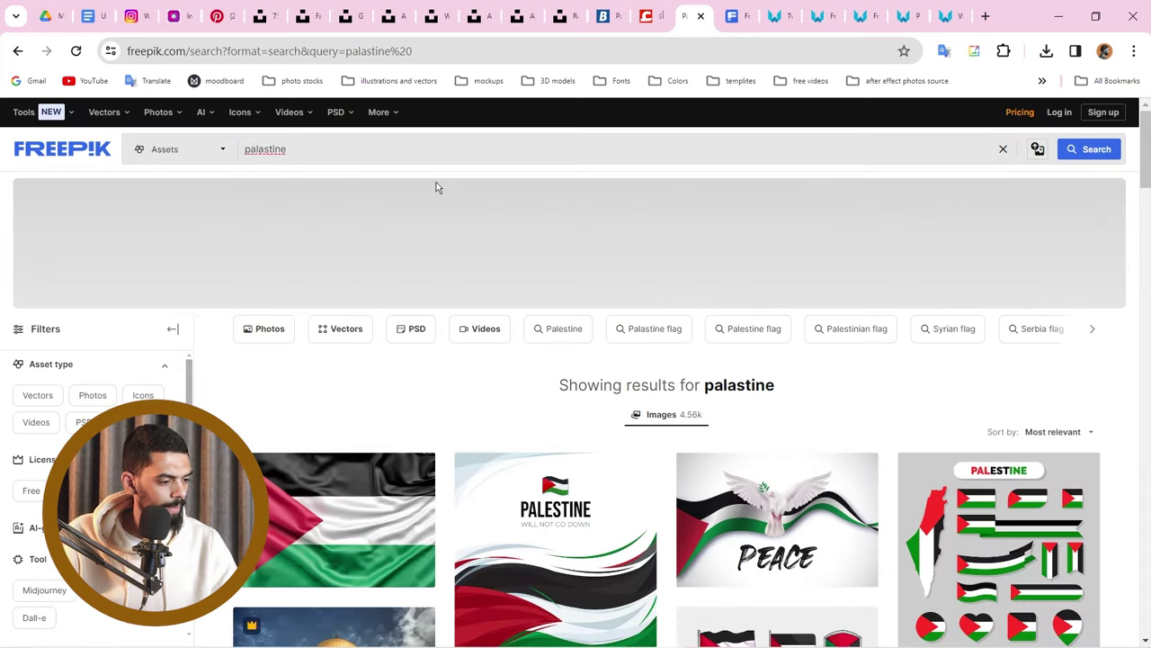
{"action": "scroll", "coordinate": [902, 380], "scroll_direction": "down", "scroll_amount": 5}
{"action": "scroll", "coordinate": [570, 423], "scroll_direction": "up", "scroll_amount": 2}
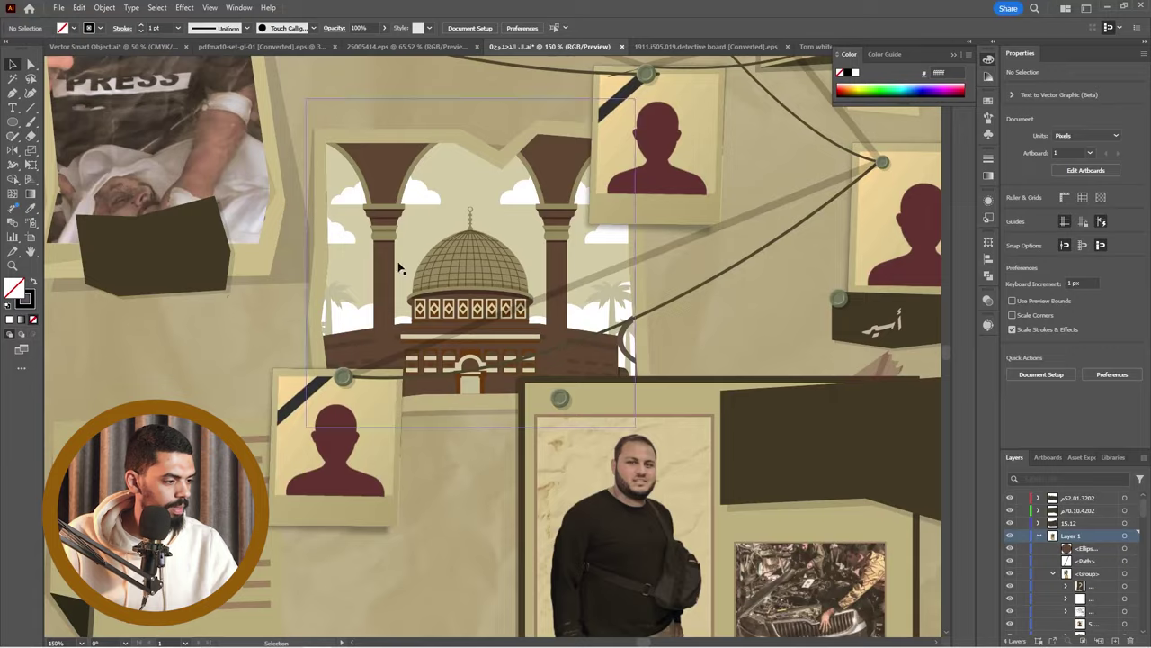
Check the board's silhouettes, switch to a new browser tab, open Flaticon's icons page and search for "person".
{"action": "scroll", "coordinate": [467, 260], "scroll_direction": "down", "scroll_amount": 1}
{"action": "scroll", "coordinate": [560, 192], "scroll_direction": "up", "scroll_amount": 1}
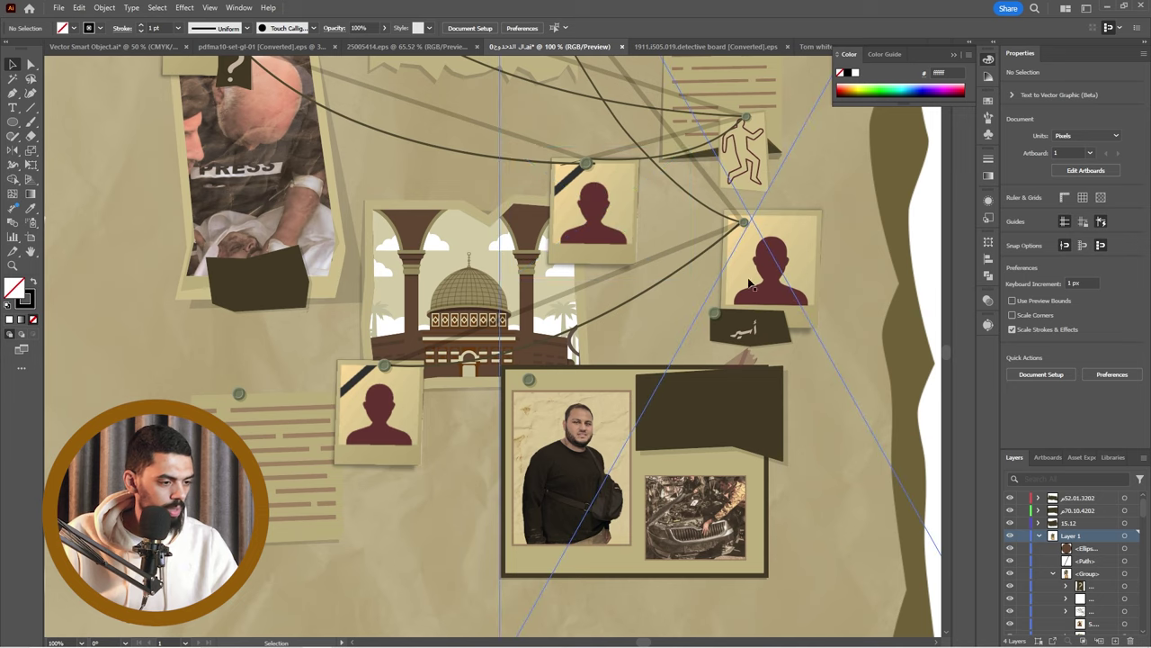
{"action": "key", "text": "alt+Tab"}
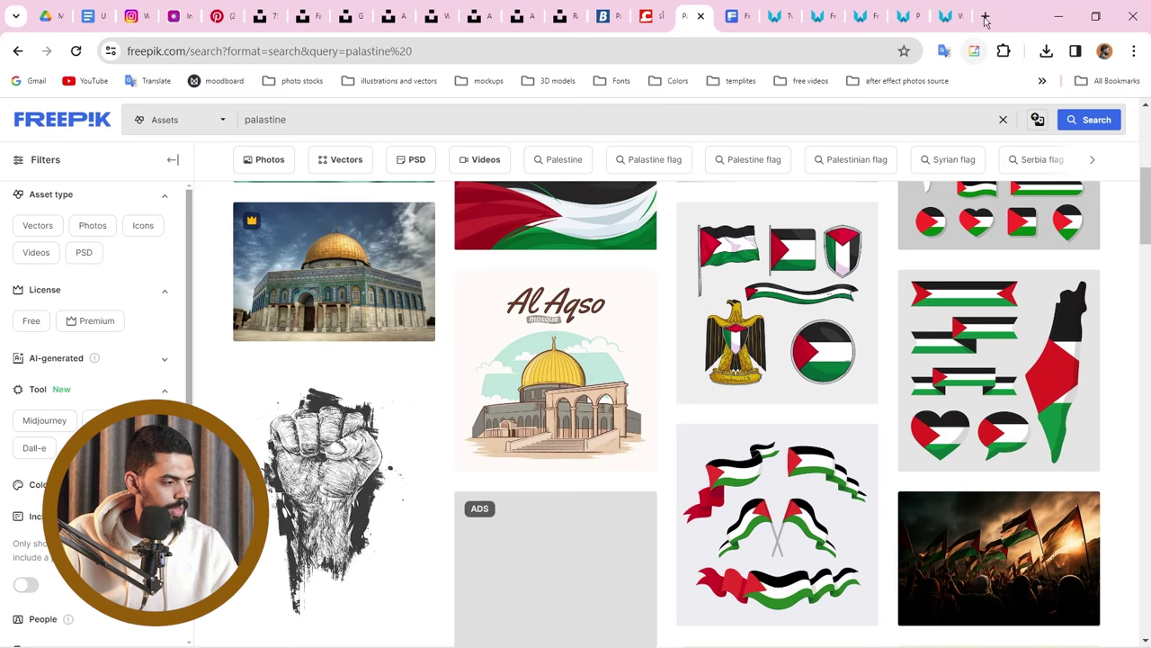
{"action": "left_click", "coordinate": [987, 16]}
{"action": "type", "text": "fla"}
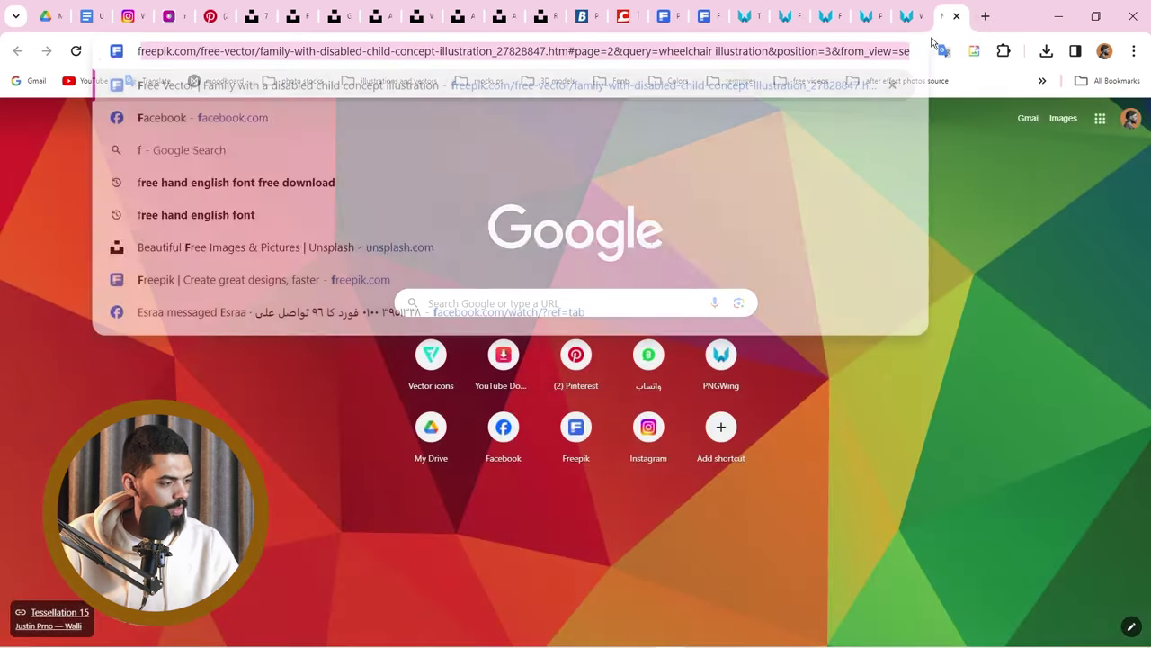
{"action": "type", "text": "t"}
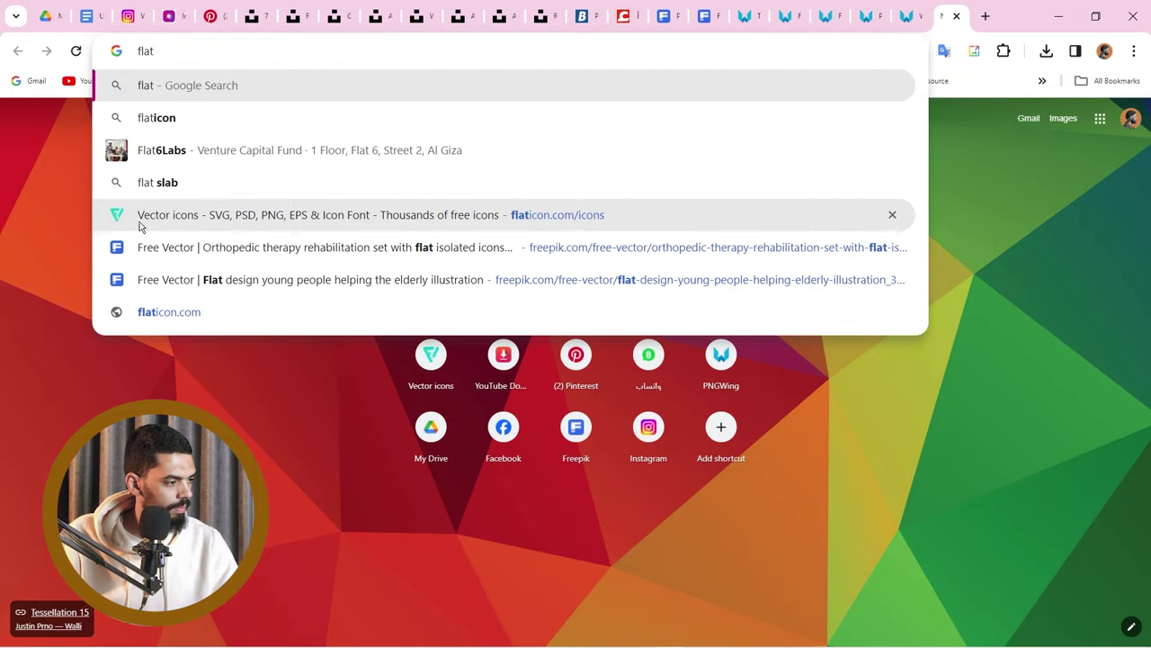
{"action": "left_click", "coordinate": [297, 213]}
{"action": "left_click", "coordinate": [229, 153]}
{"action": "type", "text": "pe"}
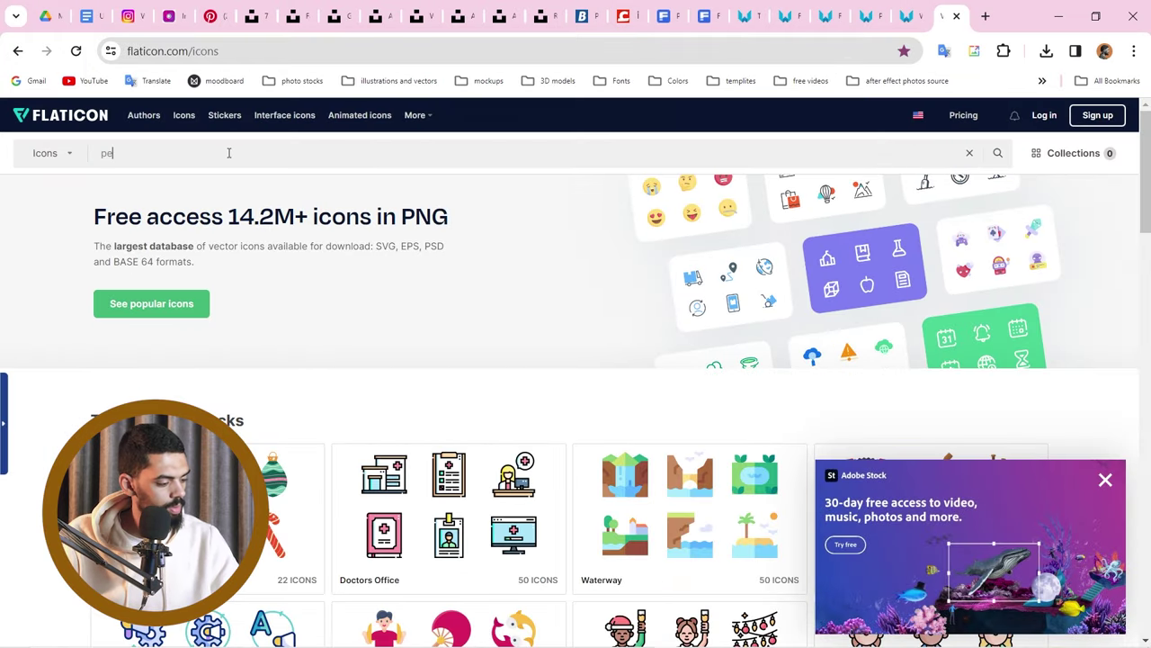
{"action": "type", "text": "rson"}
{"action": "key", "text": "Return"}
{"action": "scroll", "coordinate": [578, 350], "scroll_direction": "down", "scroll_amount": 2}
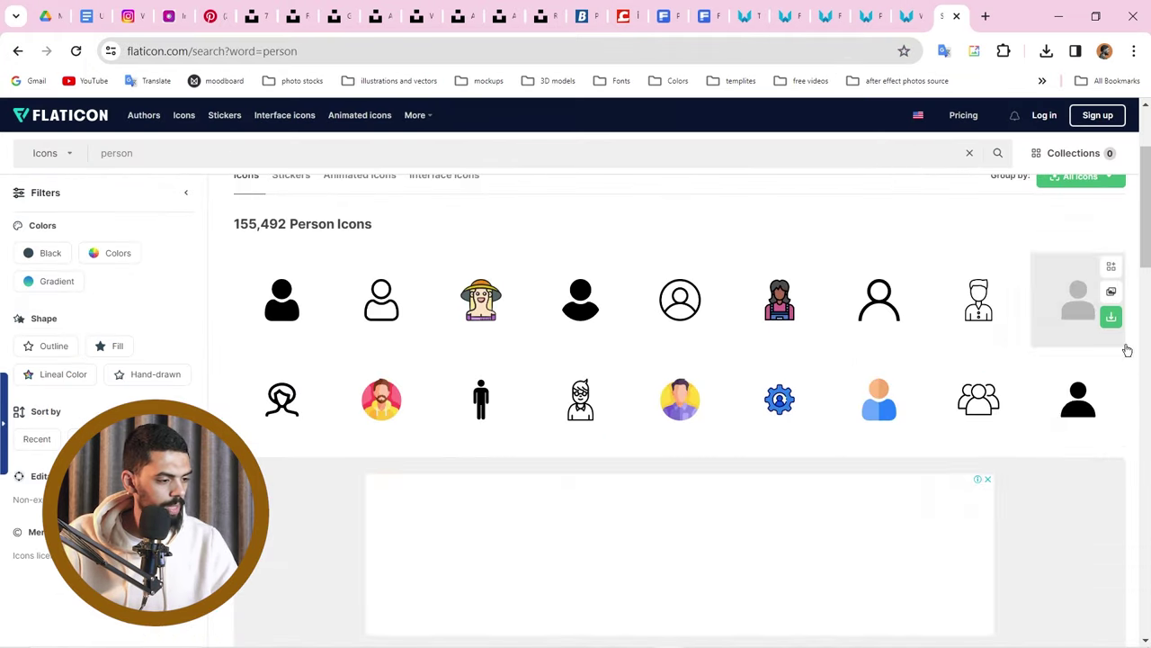
{"action": "scroll", "coordinate": [771, 387], "scroll_direction": "down", "scroll_amount": 5}
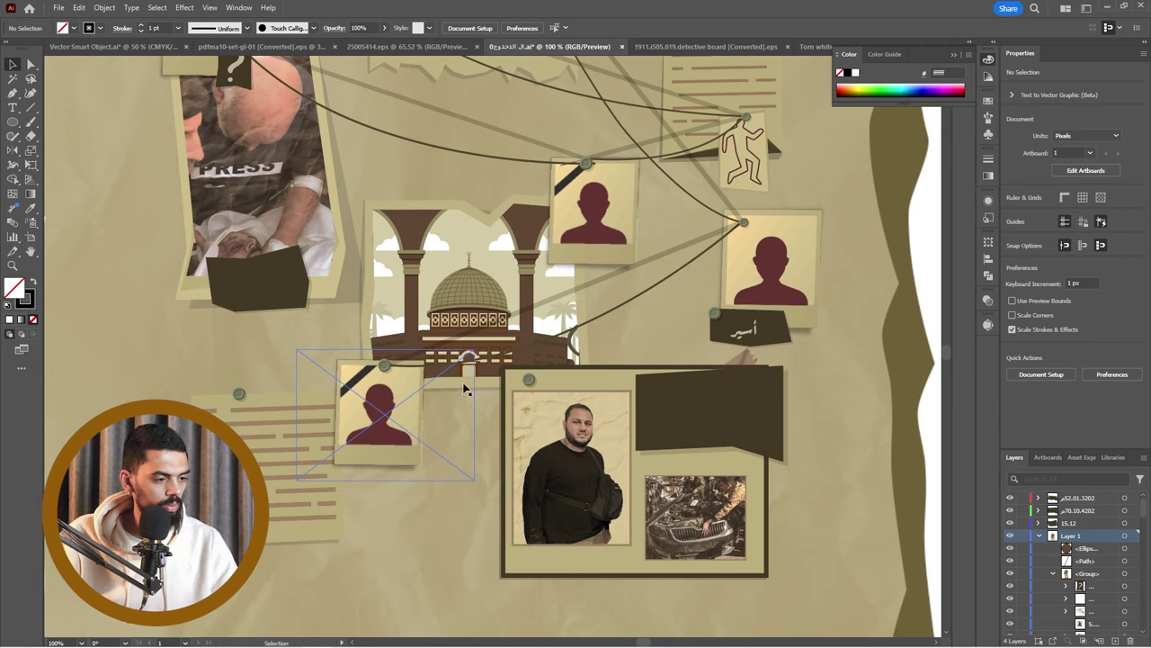
Back in Illustrator, review the investigation board and collapse the floating Color controls covering the canvas.
{"action": "scroll", "coordinate": [333, 257], "scroll_direction": "down", "scroll_amount": 4}
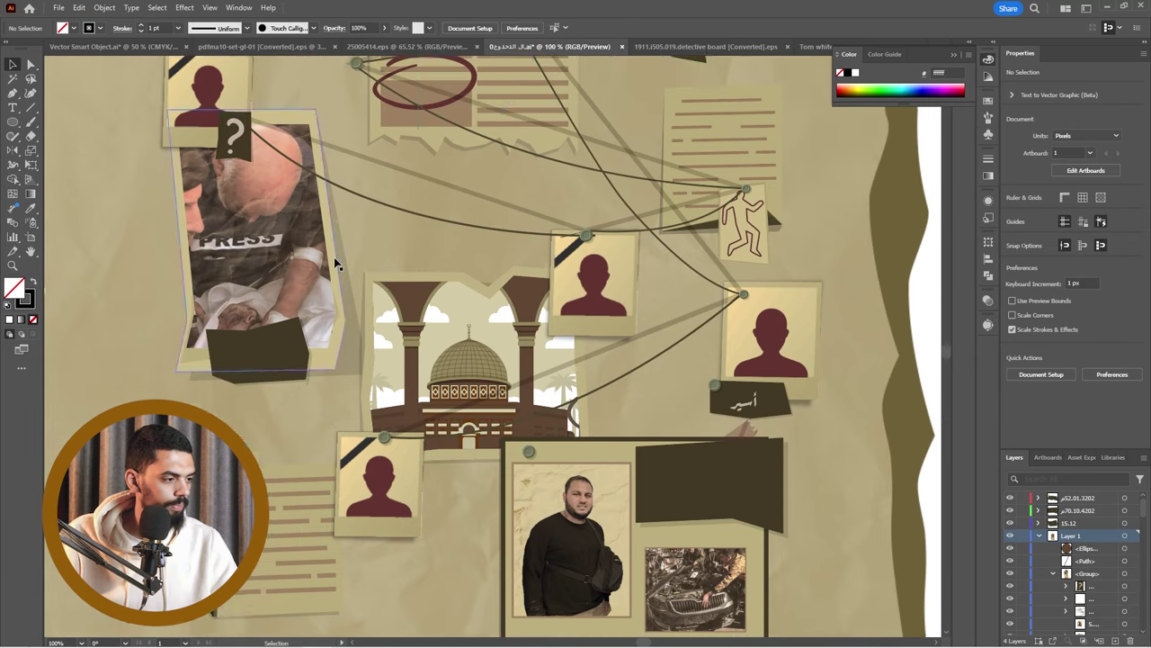
{"action": "scroll", "coordinate": [358, 235], "scroll_direction": "up", "scroll_amount": 2}
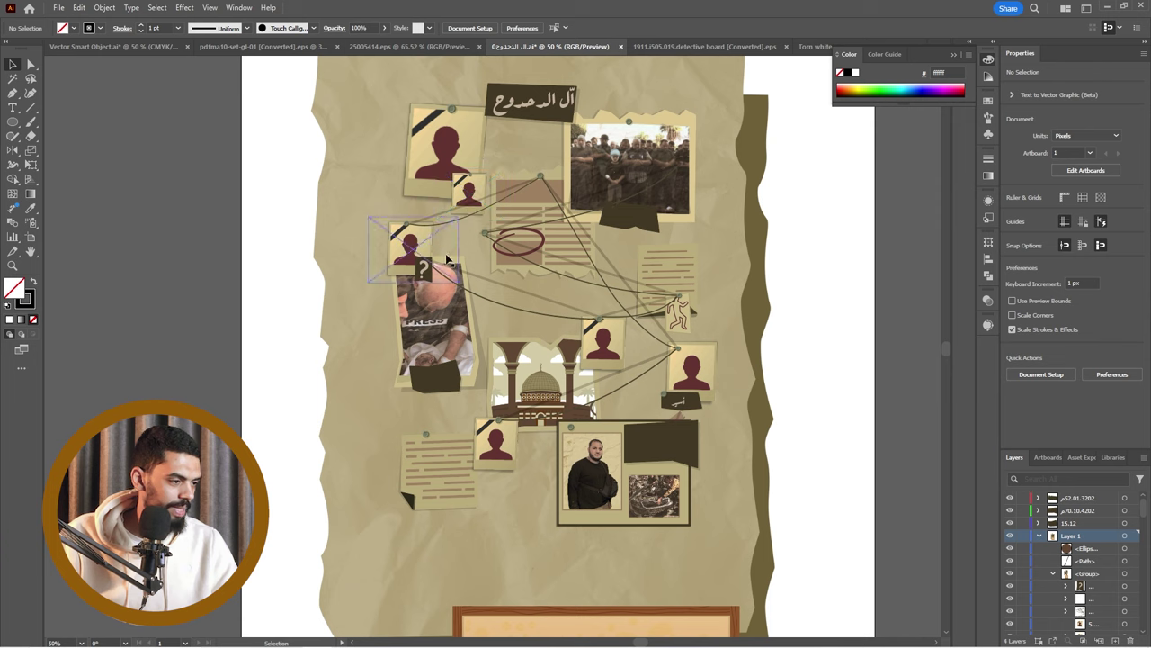
{"action": "left_click", "coordinate": [988, 59]}
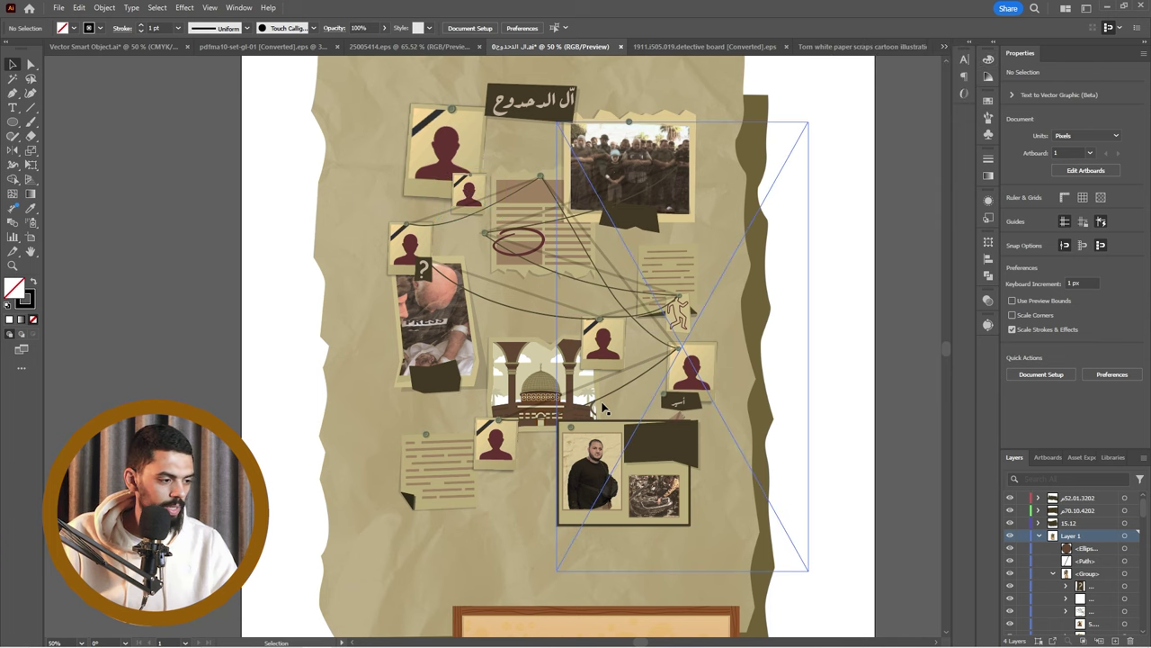
Bring the photo of the man in the press vest into the Illustrator document and position it above the investigation board.
{"action": "scroll", "coordinate": [439, 301], "scroll_direction": "up", "scroll_amount": 3}
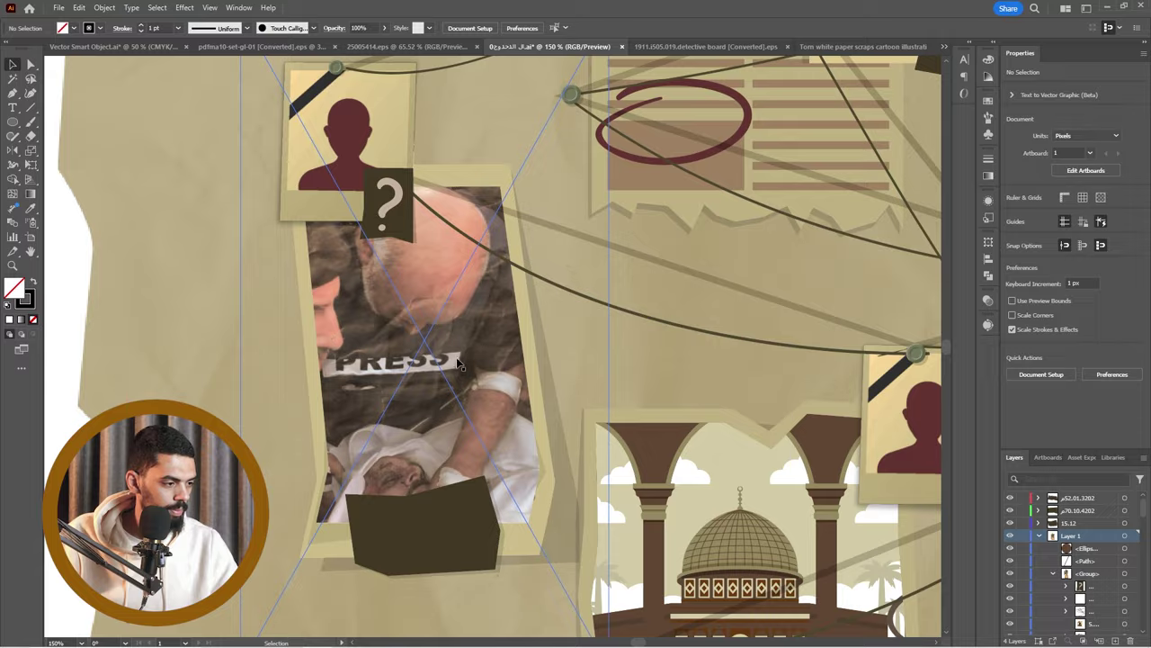
{"action": "key", "text": "ctrl+0"}
{"action": "scroll", "coordinate": [688, 210], "scroll_direction": "up", "scroll_amount": 3}
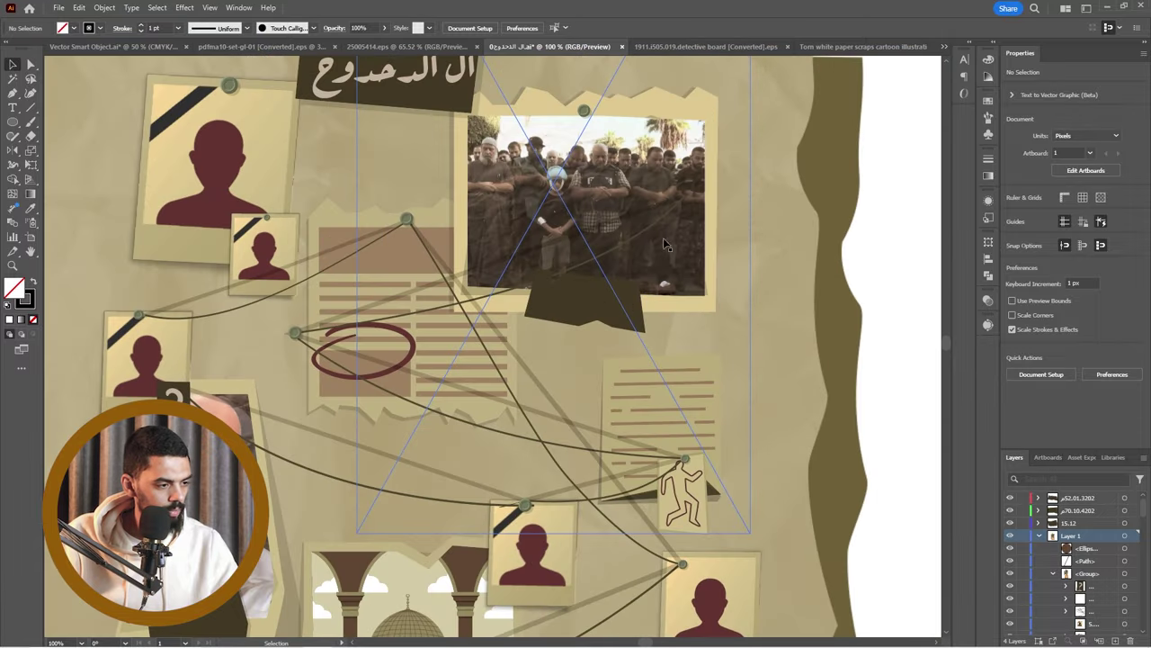
{"action": "scroll", "coordinate": [526, 235], "scroll_direction": "up", "scroll_amount": 1}
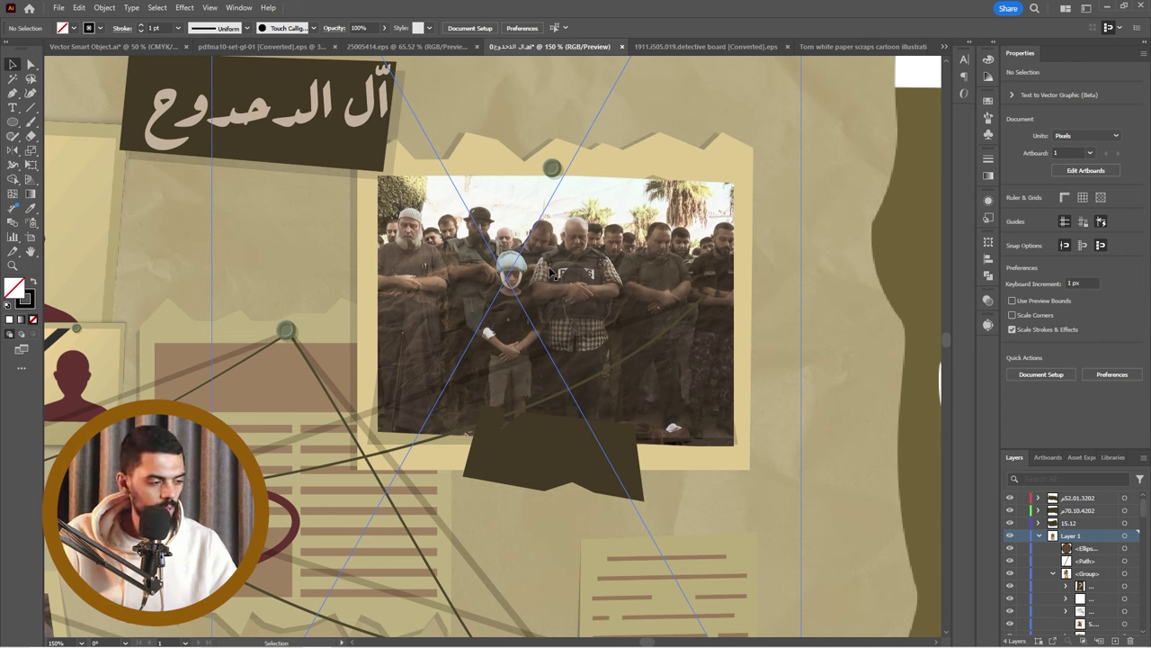
{"action": "key", "text": "alt+Tab"}
{"action": "left_click_drag", "start_coordinate": [724, 86], "coordinate": [680, 230]}
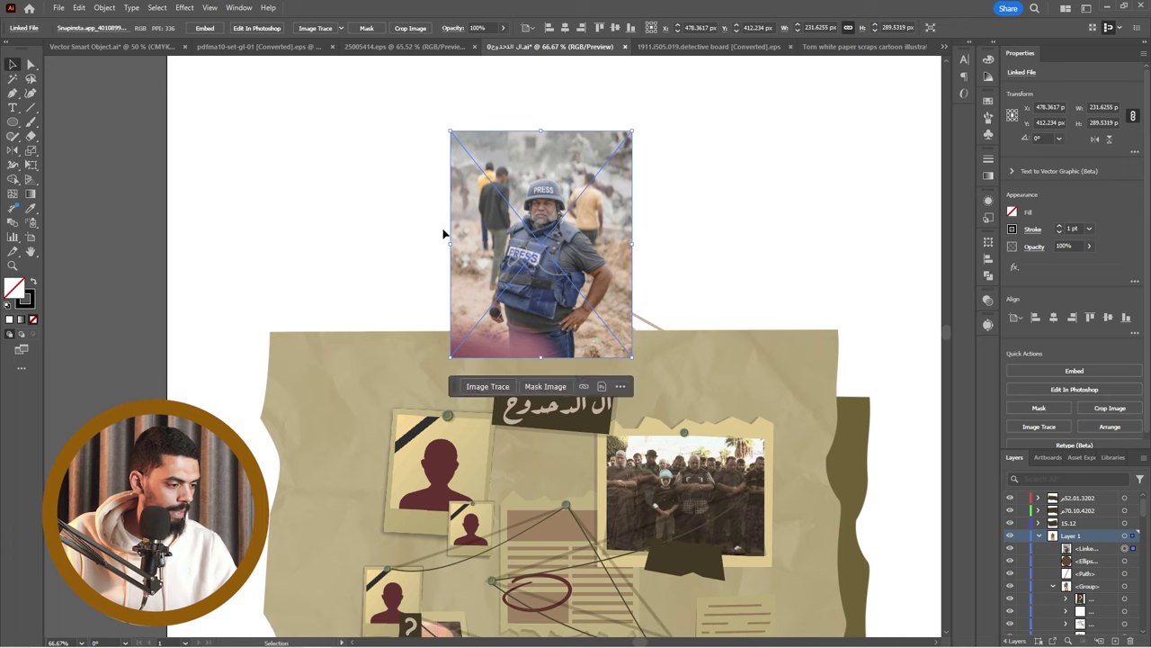
{"action": "left_click_drag", "start_coordinate": [504, 215], "coordinate": [451, 173]}
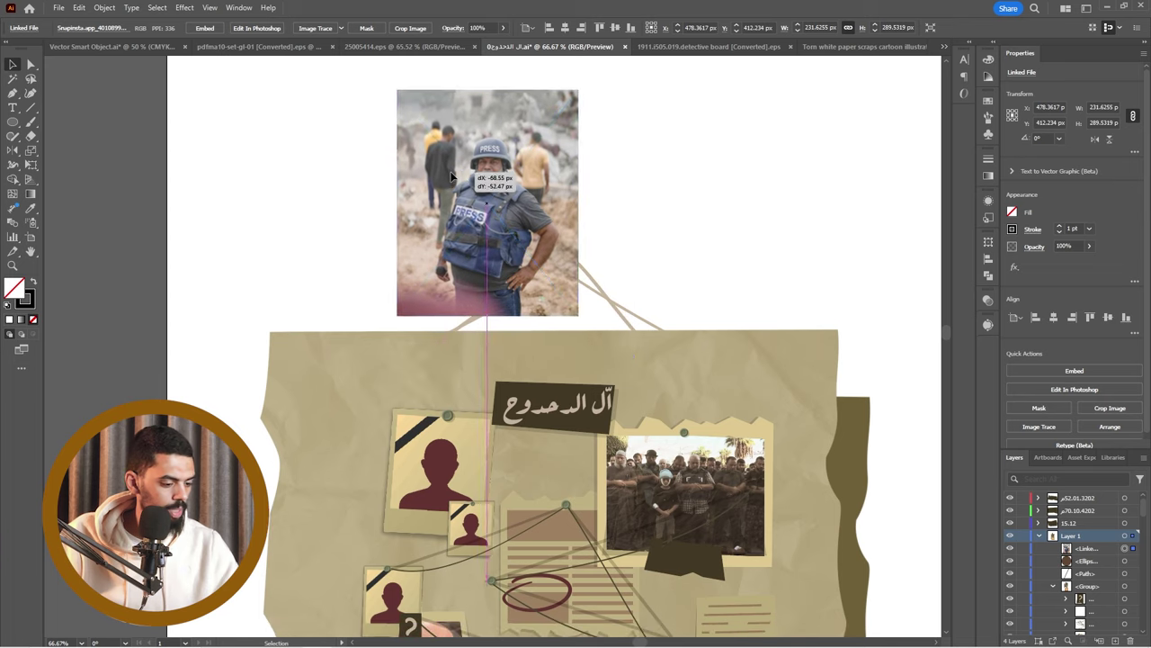
{"action": "key", "text": "Return"}
{"action": "left_click", "coordinate": [614, 424]}
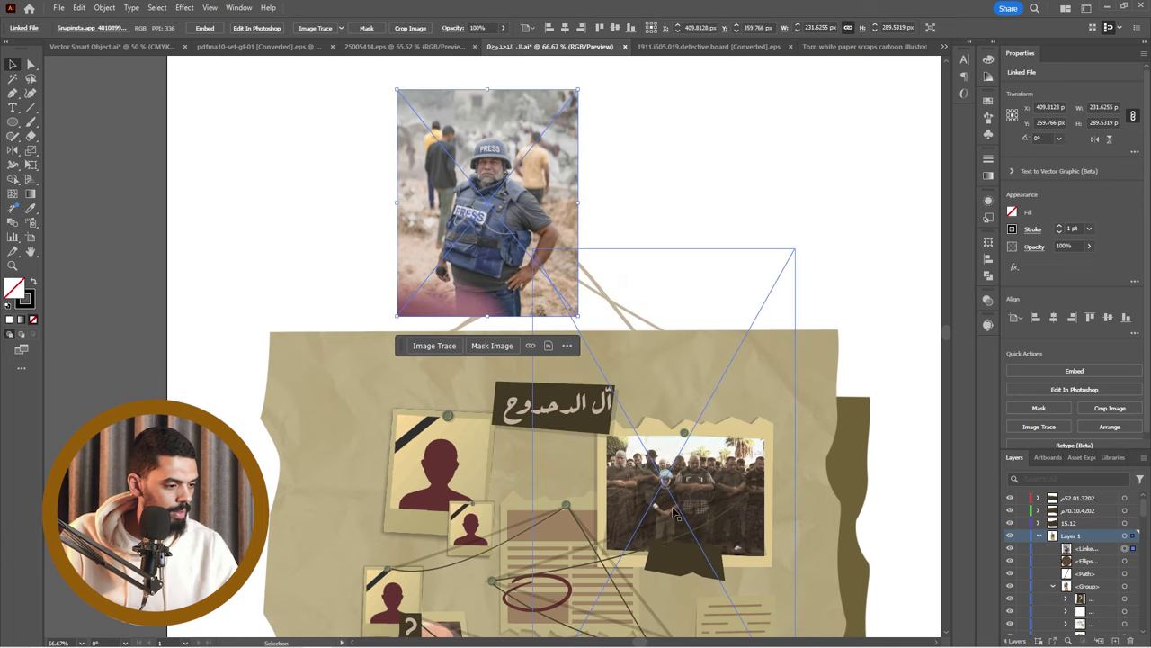
Copy a torn paper shape from the paper scraps file, fit it upright over the press photo and clip the photo to it.
{"action": "scroll", "coordinate": [322, 243], "scroll_direction": "down", "scroll_amount": 1}
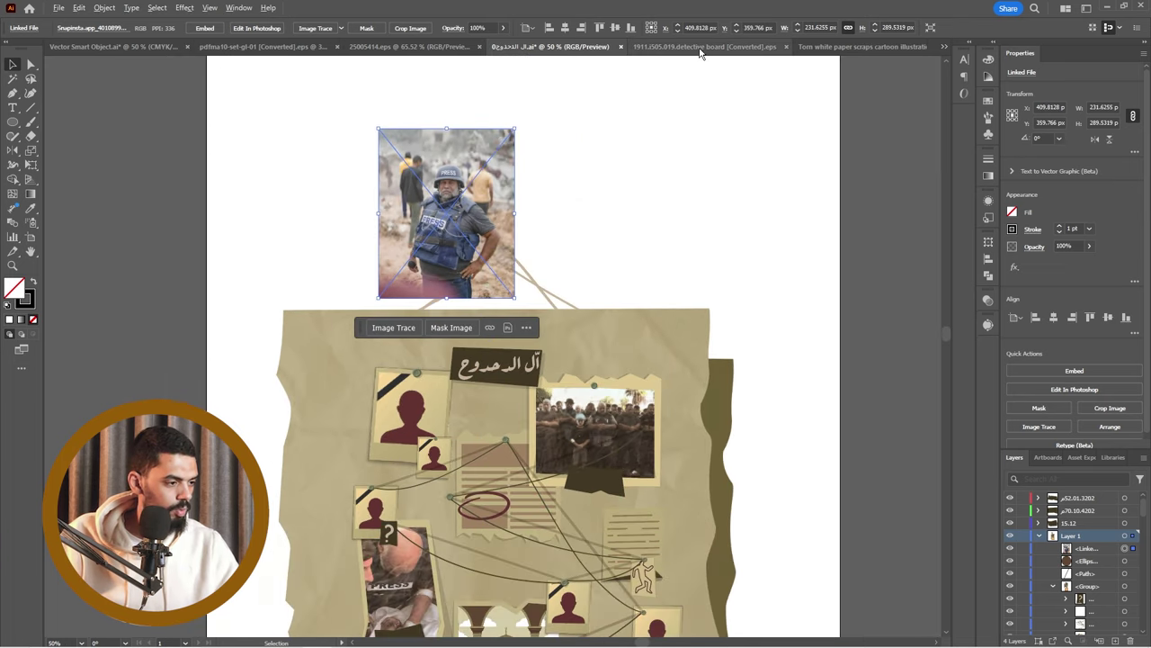
{"action": "left_click", "coordinate": [836, 46]}
{"action": "left_click", "coordinate": [502, 44]}
{"action": "left_click", "coordinate": [456, 49]}
{"action": "key", "text": "ctrl+v"}
{"action": "left_click_drag", "start_coordinate": [441, 296], "coordinate": [518, 182]}
{"action": "left_click_drag", "start_coordinate": [761, 376], "coordinate": [661, 300]}
{"action": "left_click_drag", "start_coordinate": [667, 163], "coordinate": [610, 290]}
{"action": "left_click_drag", "start_coordinate": [599, 281], "coordinate": [476, 258]}
{"action": "left_click_drag", "start_coordinate": [418, 194], "coordinate": [345, 204]}
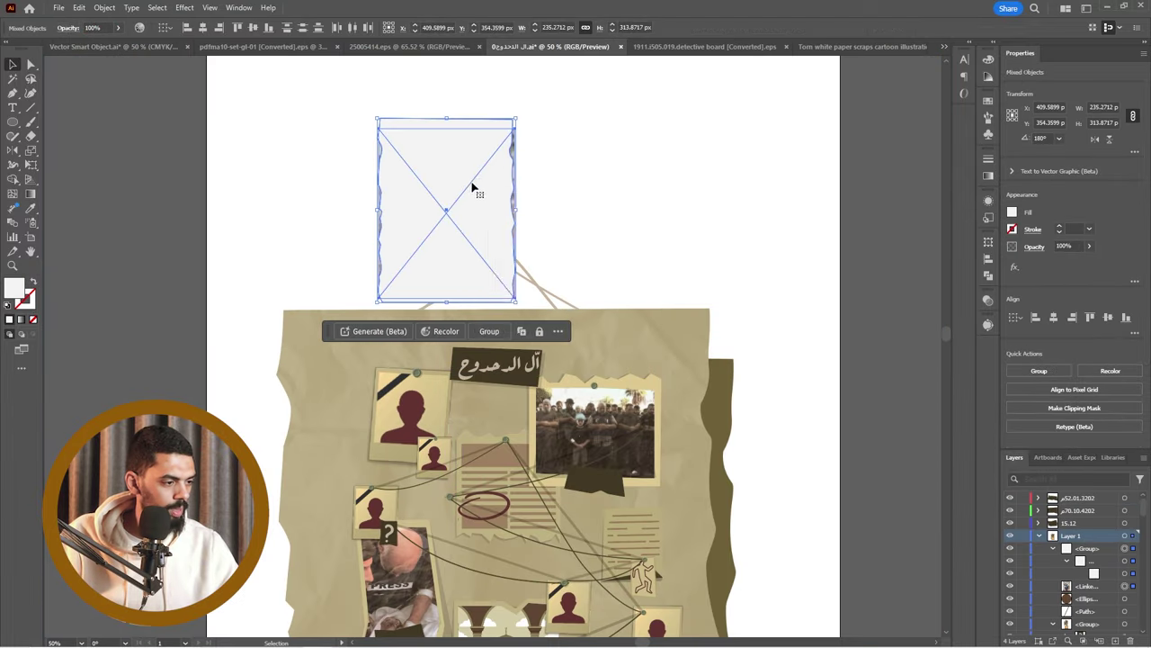
{"action": "right_click", "coordinate": [472, 177]}
{"action": "left_click", "coordinate": [546, 369]}
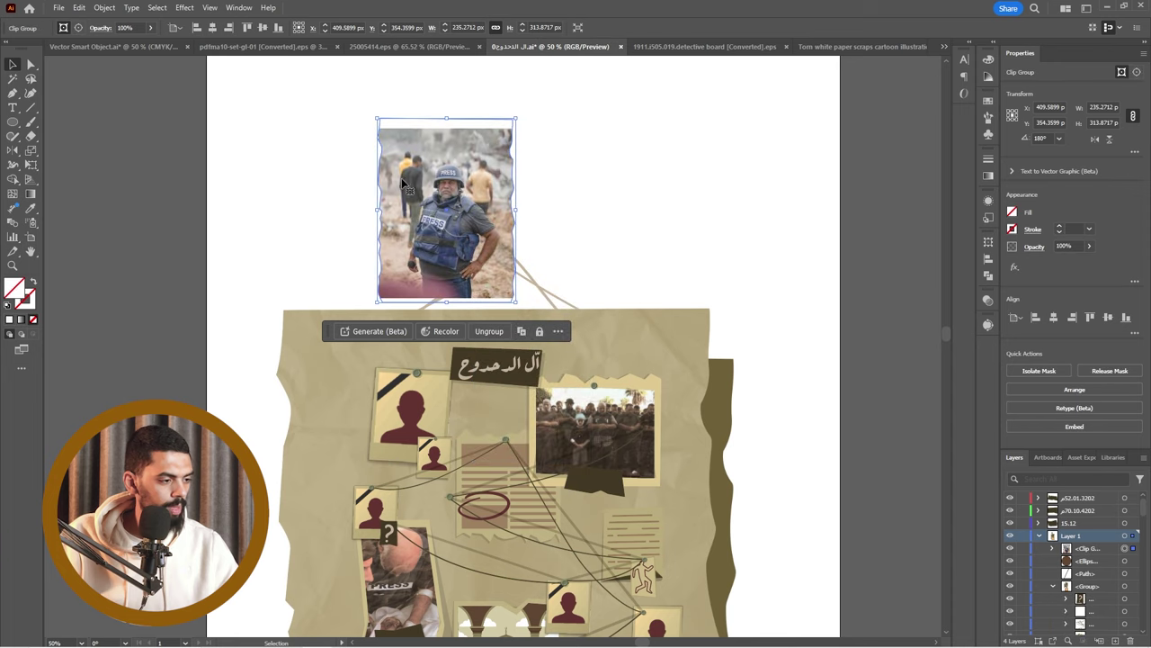
Give the torn paper clipping path of the press photo a thick black stroke.
{"action": "key", "text": "ctrl+equal"}
{"action": "key", "text": "ctrl+equal"}
{"action": "key", "text": "ctrl+equal"}
{"action": "left_click", "coordinate": [775, 232]}
{"action": "left_click", "coordinate": [667, 247]}
{"action": "left_click", "coordinate": [1054, 548]}
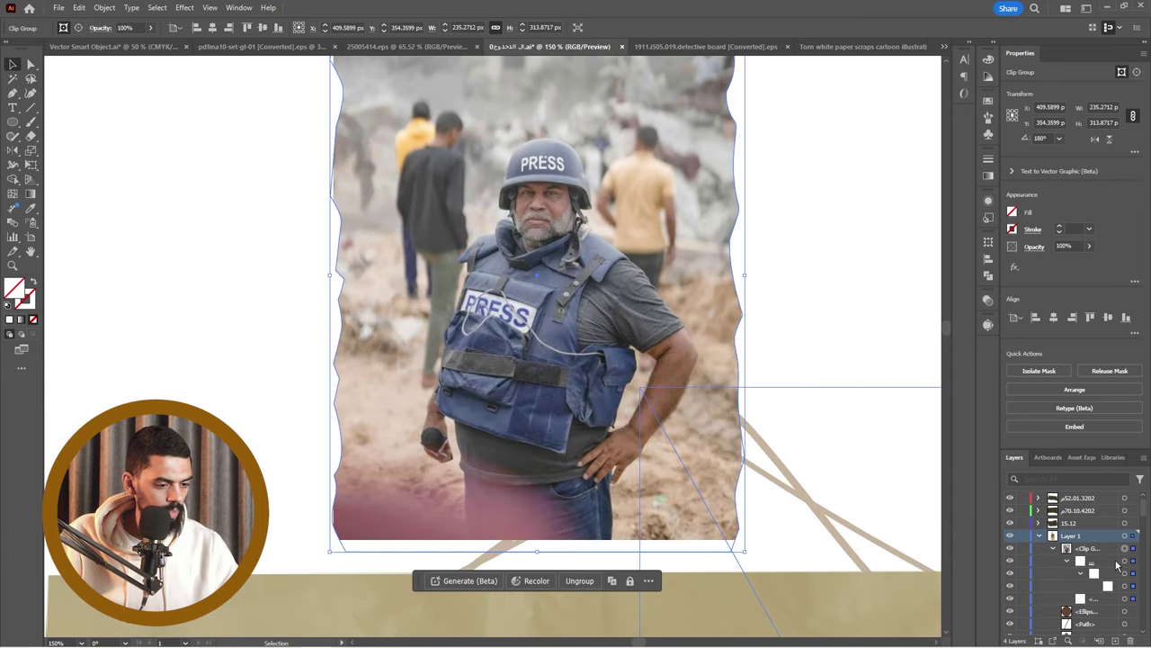
{"action": "left_click", "coordinate": [1132, 581]}
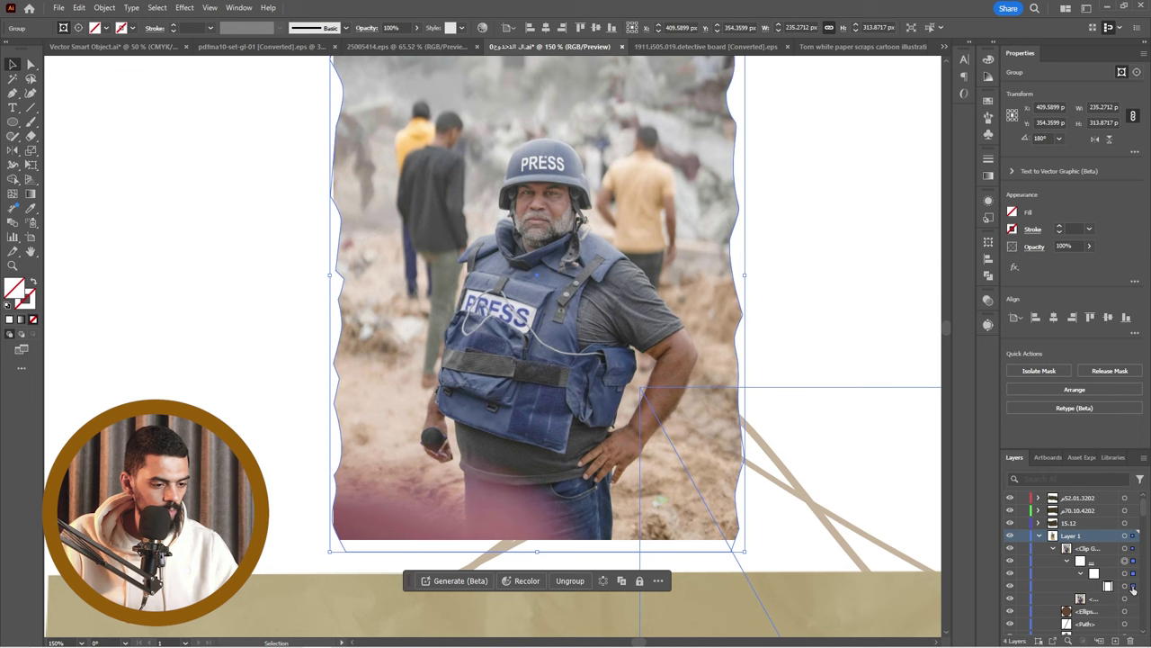
{"action": "left_click", "coordinate": [1059, 225]}
{"action": "left_click", "coordinate": [1060, 228]}
{"action": "left_click", "coordinate": [286, 278]}
{"action": "scroll", "coordinate": [230, 232], "scroll_direction": "down", "scroll_amount": 2}
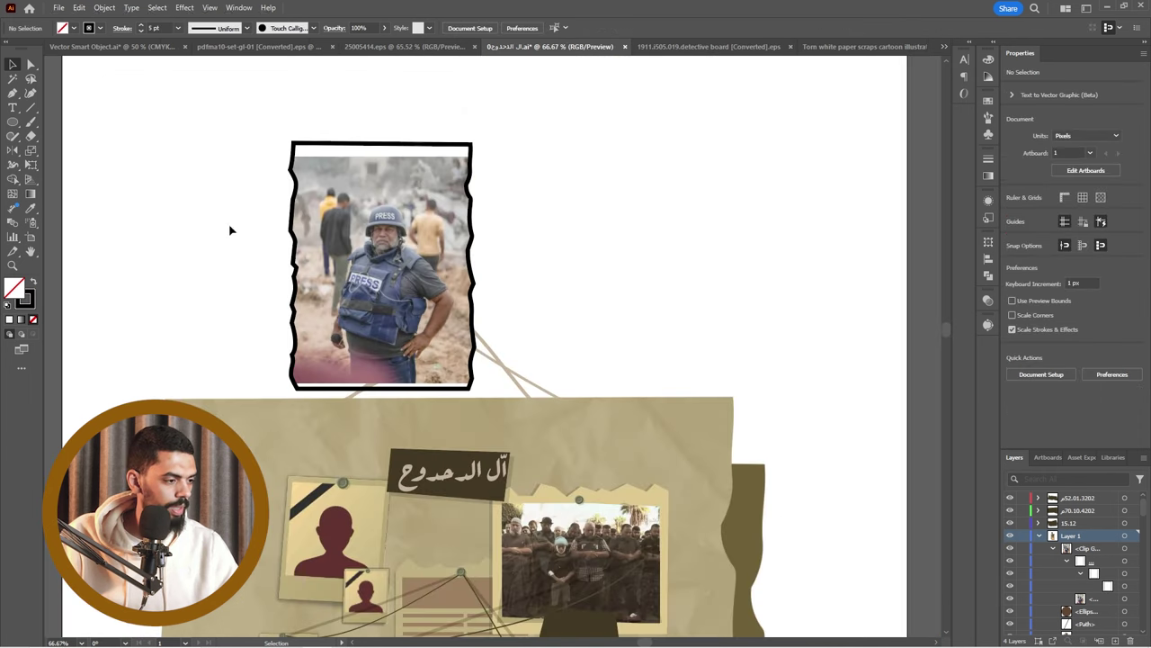
{"action": "scroll", "coordinate": [265, 265], "scroll_direction": "up", "scroll_amount": 1}
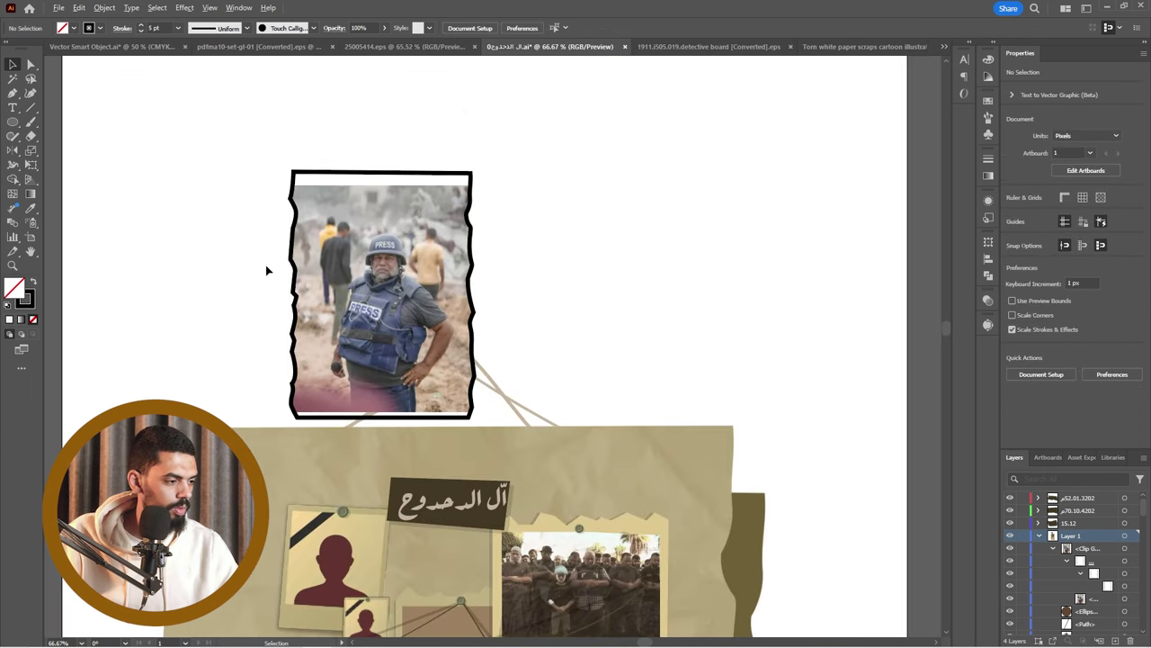
Enlarge the linked press photo inside its clipping mask so it fills the torn paper frame.
{"action": "left_click", "coordinate": [1133, 599]}
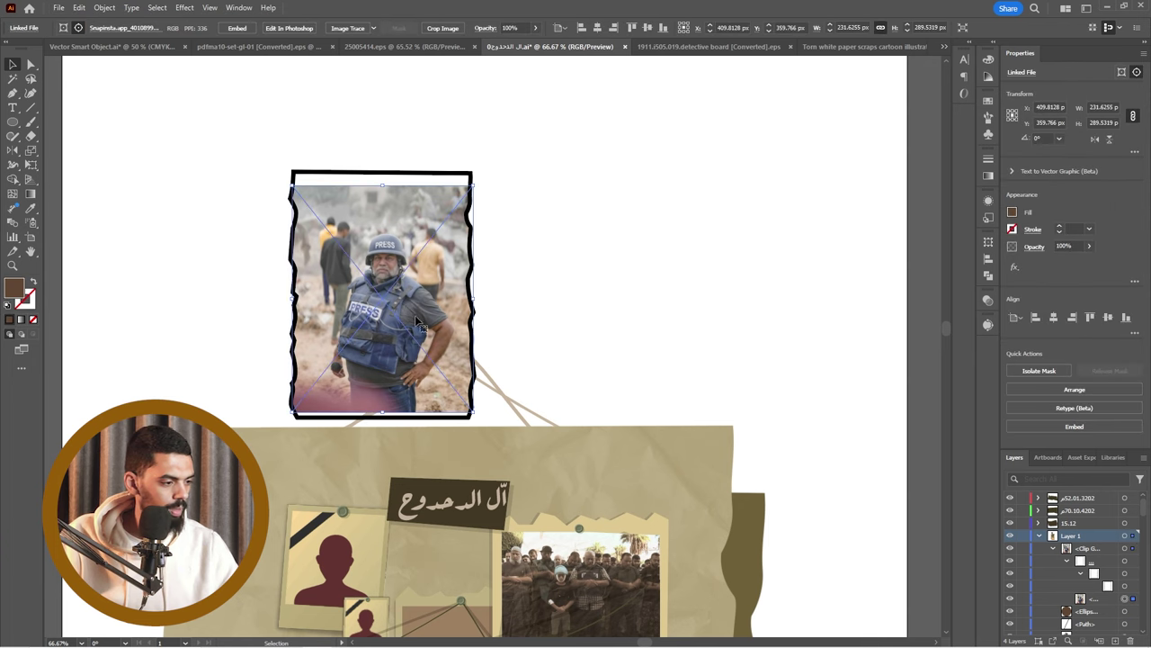
{"action": "left_click_drag", "start_coordinate": [469, 307], "coordinate": [500, 300]}
{"action": "left_click", "coordinate": [580, 309]}
{"action": "scroll", "coordinate": [257, 272], "scroll_direction": "up", "scroll_amount": 2}
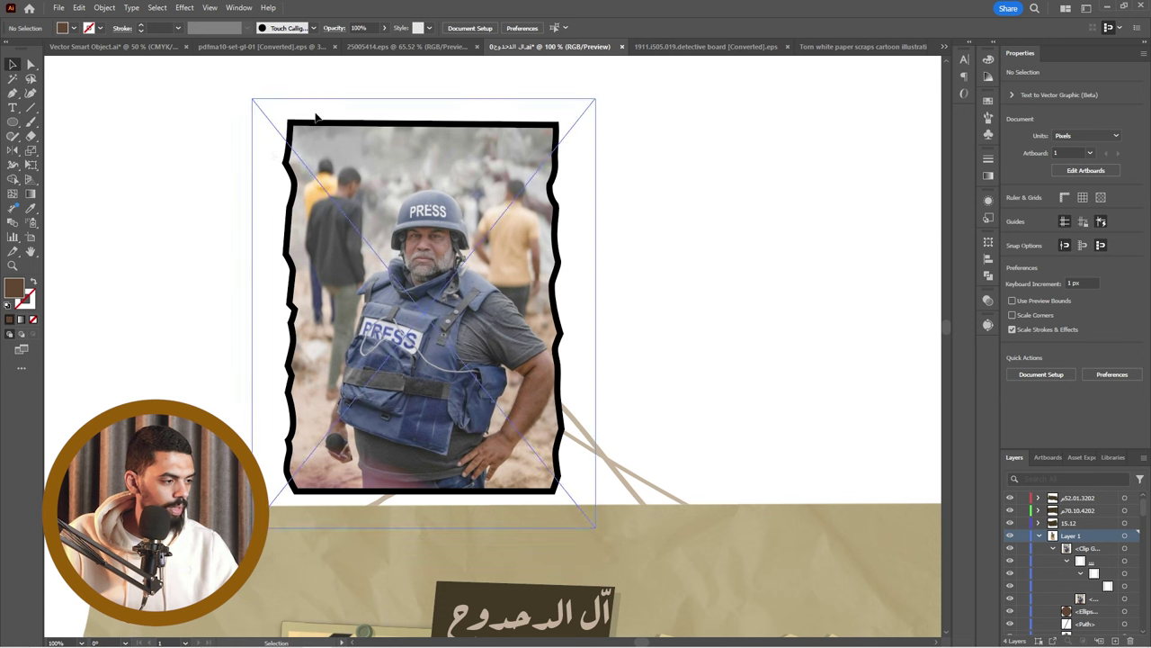
{"action": "scroll", "coordinate": [408, 350], "scroll_direction": "down", "scroll_amount": 3}
{"action": "scroll", "coordinate": [407, 351], "scroll_direction": "down", "scroll_amount": 2}
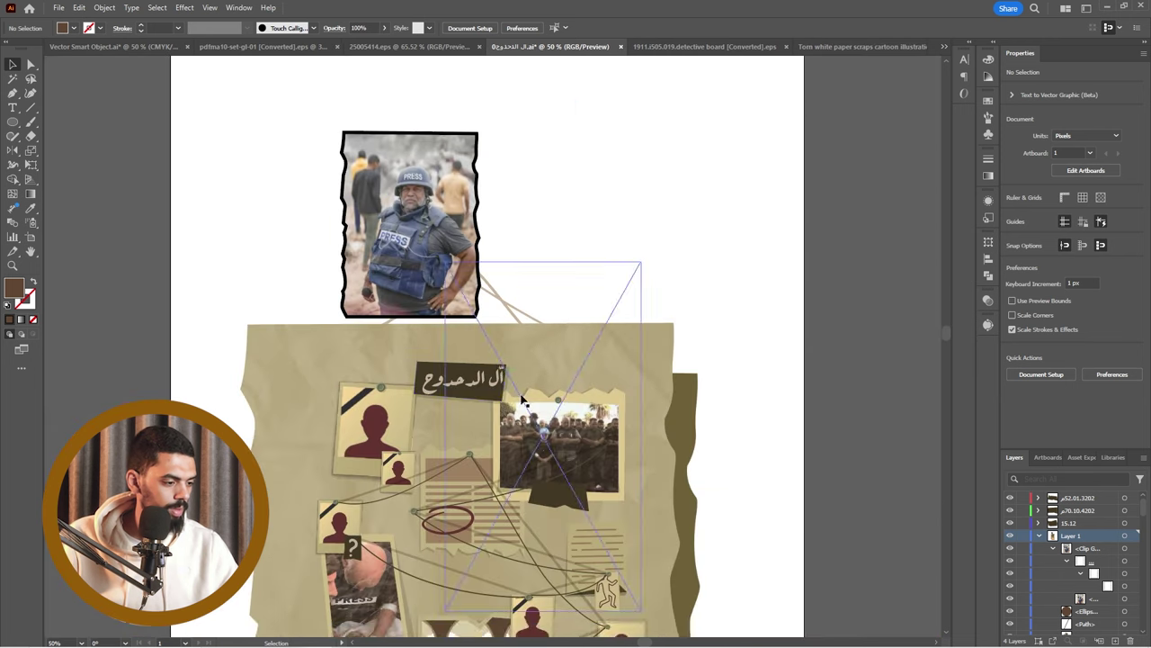
{"action": "scroll", "coordinate": [392, 283], "scroll_direction": "up", "scroll_amount": 5}
{"action": "scroll", "coordinate": [414, 356], "scroll_direction": "down", "scroll_amount": 6}
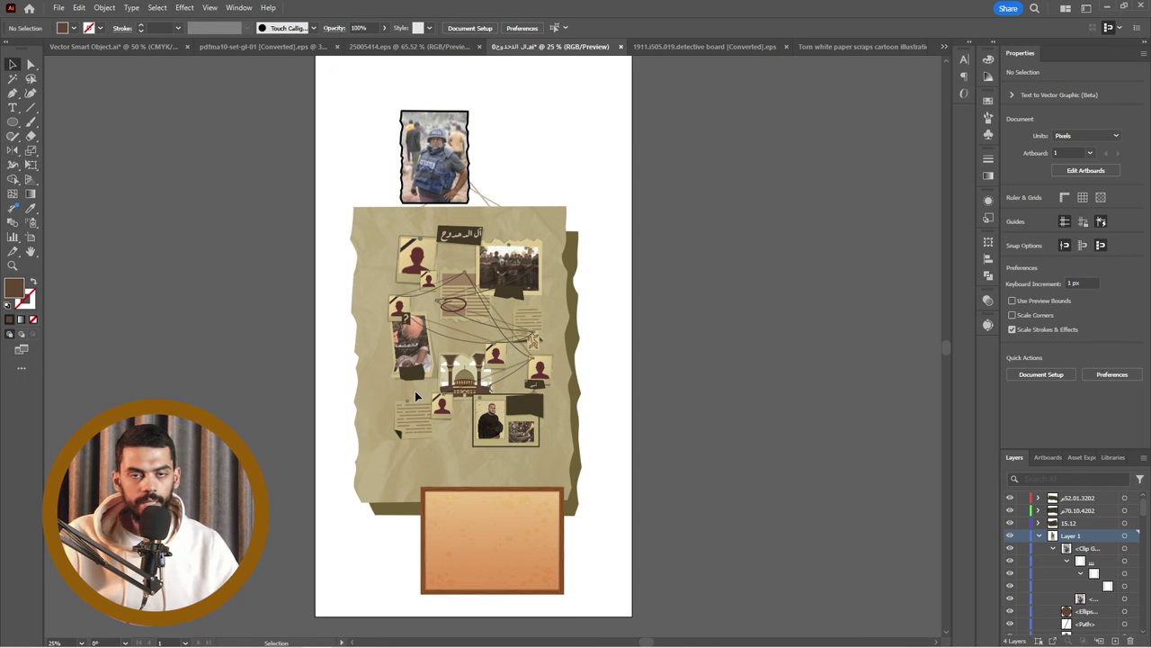
{"action": "scroll", "coordinate": [443, 395], "scroll_direction": "up", "scroll_amount": 1}
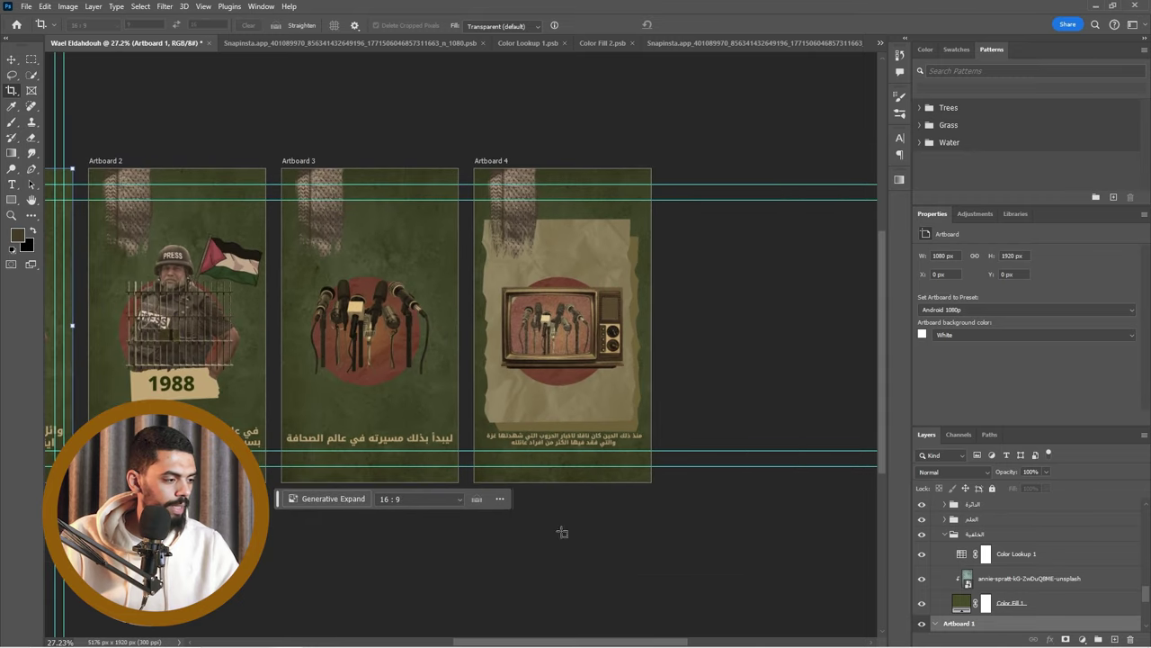
Switch to Photoshop and duplicate Artboard 4 beside the original, at X 4750 px.
{"action": "left_click_drag", "start_coordinate": [601, 643], "coordinate": [515, 643]}
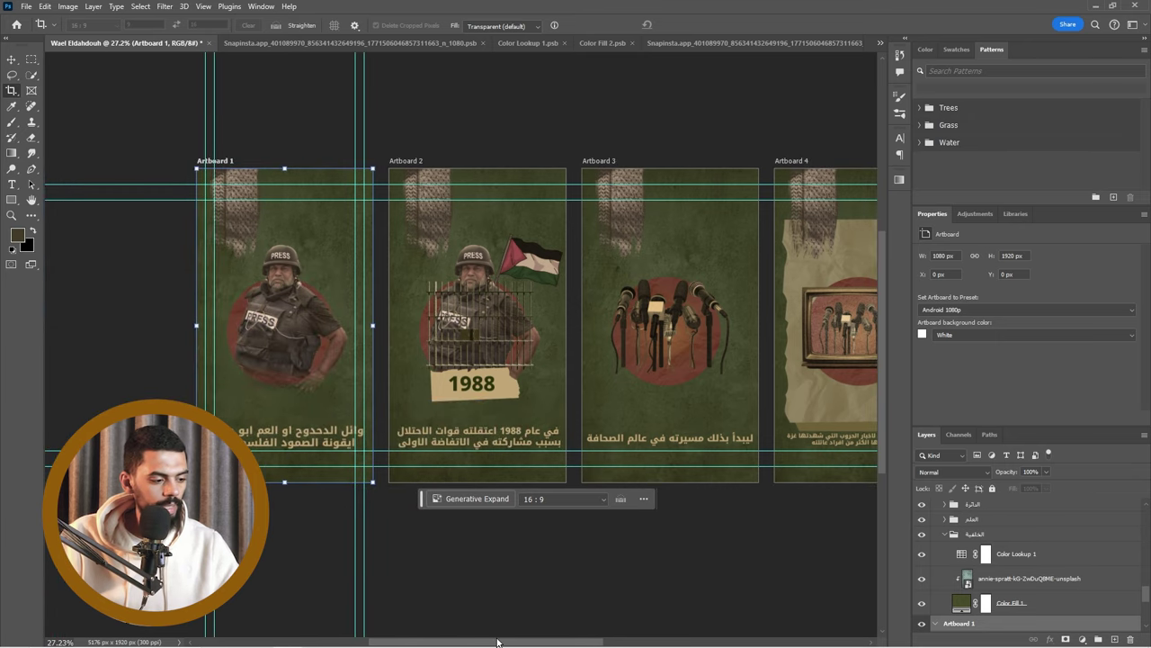
{"action": "left_click_drag", "start_coordinate": [504, 642], "coordinate": [576, 642]}
{"action": "key", "text": "v"}
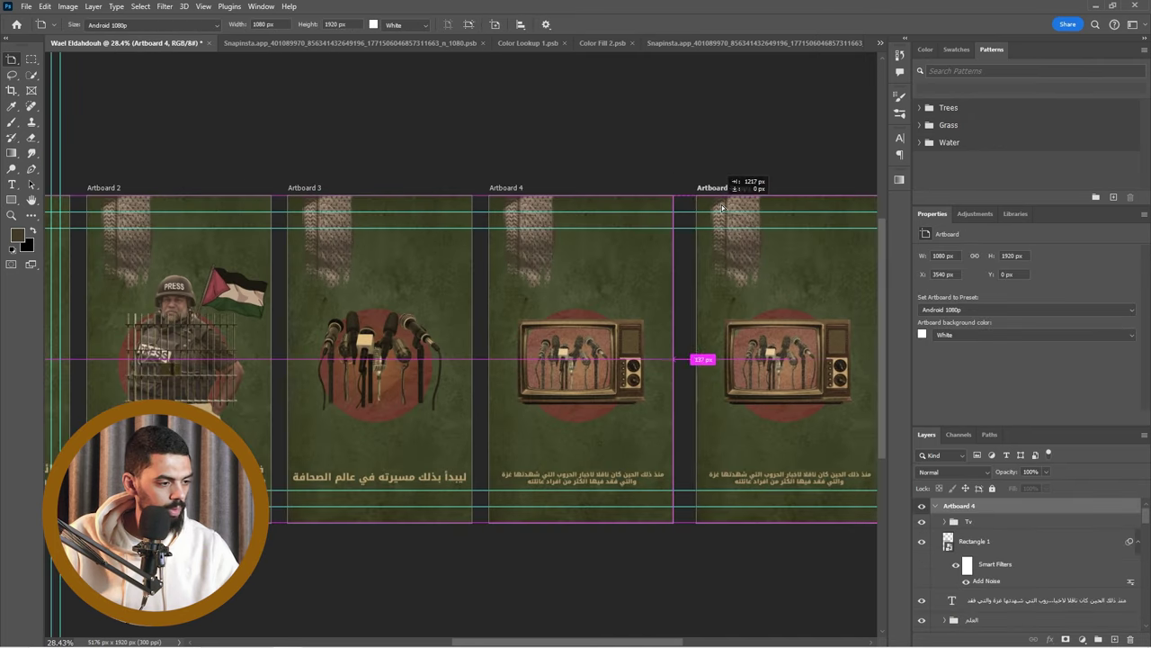
{"action": "left_click_drag", "start_coordinate": [717, 206], "coordinate": [715, 209]}
{"action": "right_click", "coordinate": [8, 63]}
{"action": "left_click", "coordinate": [49, 59]}
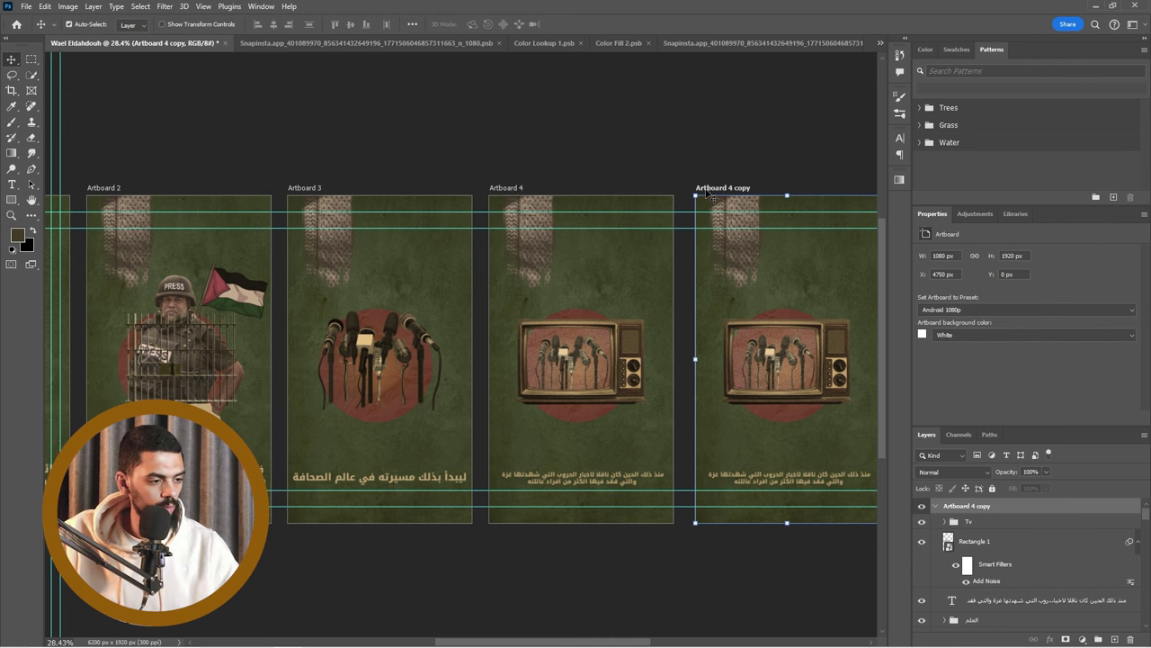
Return to Illustrator and examine the board's photos, dark paper labels, strings and overall layout.
{"action": "scroll", "coordinate": [500, 189], "scroll_direction": "down", "scroll_amount": 3}
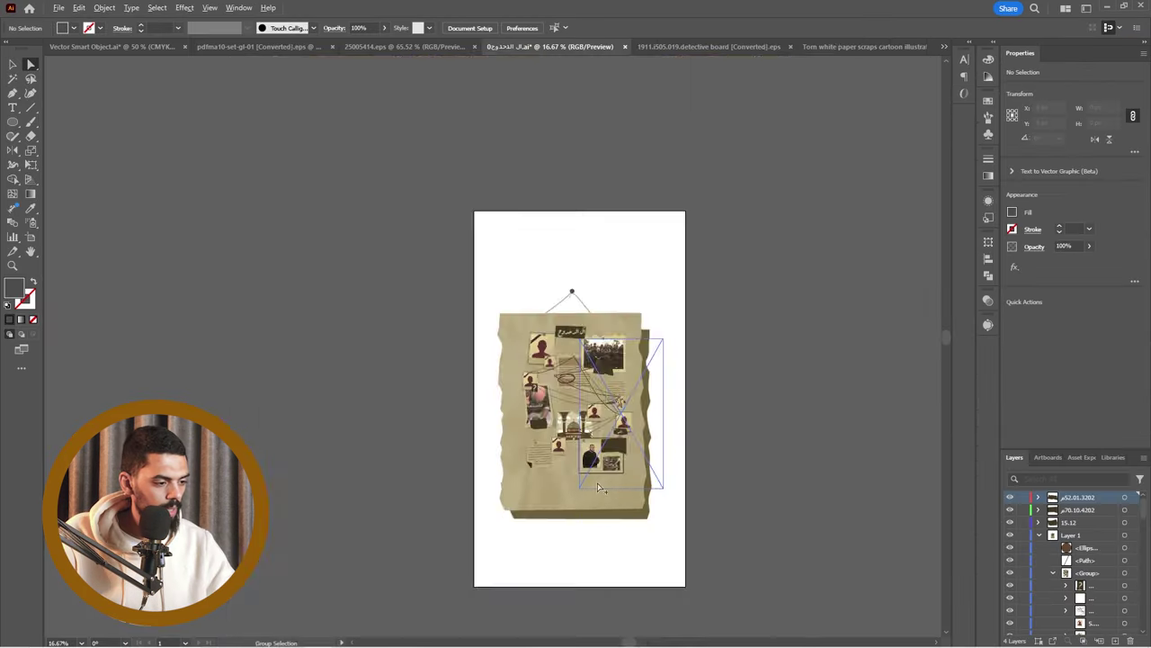
{"action": "scroll", "coordinate": [560, 241], "scroll_direction": "up", "scroll_amount": 3}
{"action": "scroll", "coordinate": [560, 241], "scroll_direction": "up", "scroll_amount": 3}
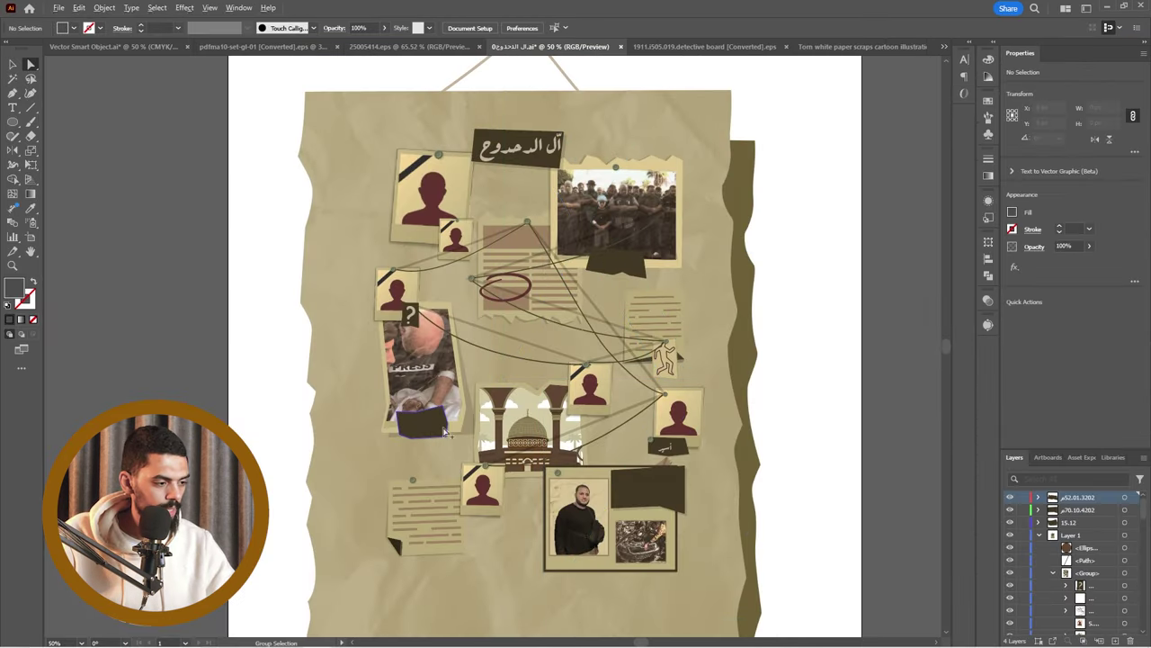
{"action": "scroll", "coordinate": [443, 427], "scroll_direction": "up", "scroll_amount": 3}
{"action": "scroll", "coordinate": [698, 196], "scroll_direction": "down", "scroll_amount": 4}
{"action": "scroll", "coordinate": [768, 144], "scroll_direction": "up", "scroll_amount": 4}
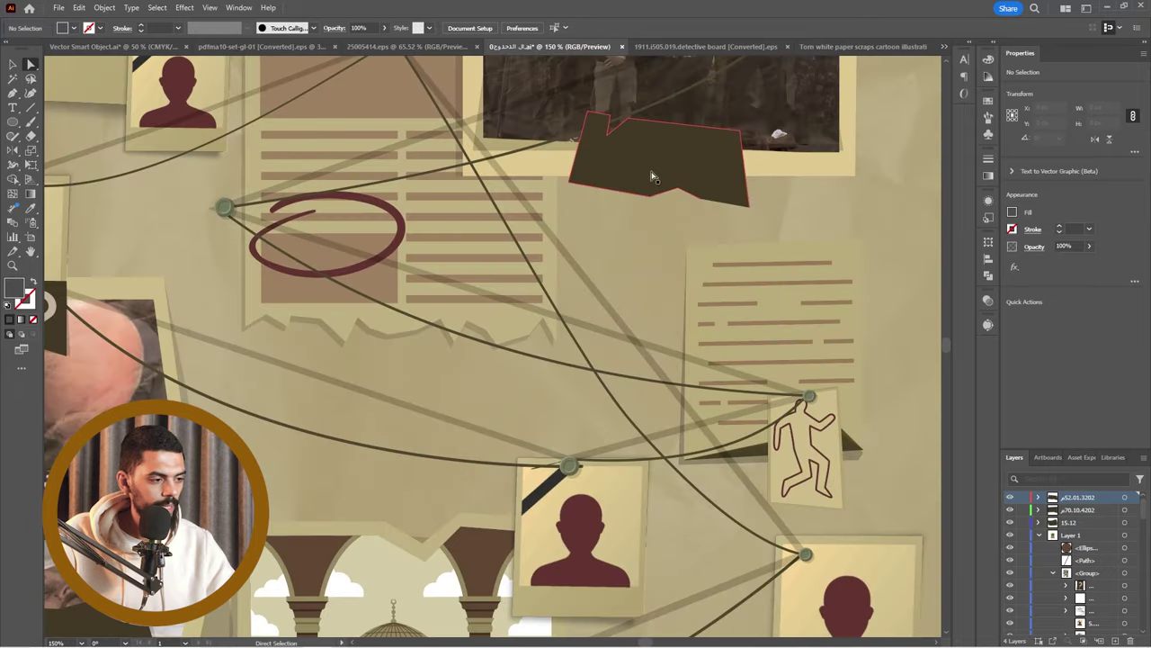
{"action": "scroll", "coordinate": [653, 177], "scroll_direction": "down", "scroll_amount": 6}
{"action": "scroll", "coordinate": [303, 333], "scroll_direction": "up", "scroll_amount": 3}
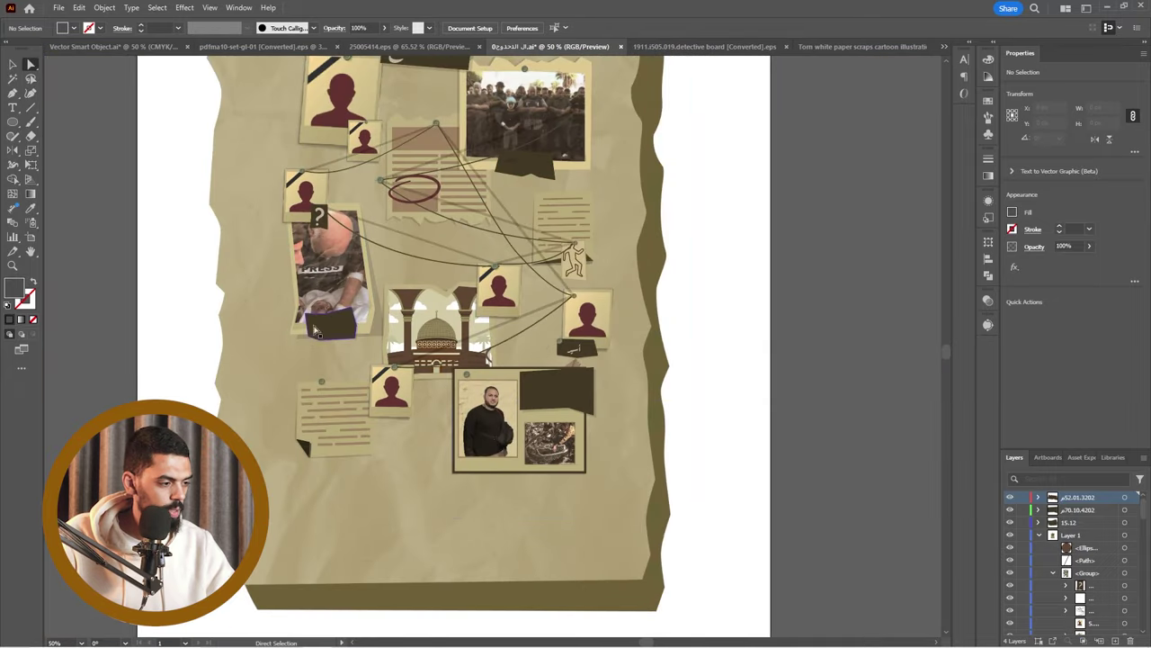
{"action": "scroll", "coordinate": [643, 454], "scroll_direction": "down", "scroll_amount": 2}
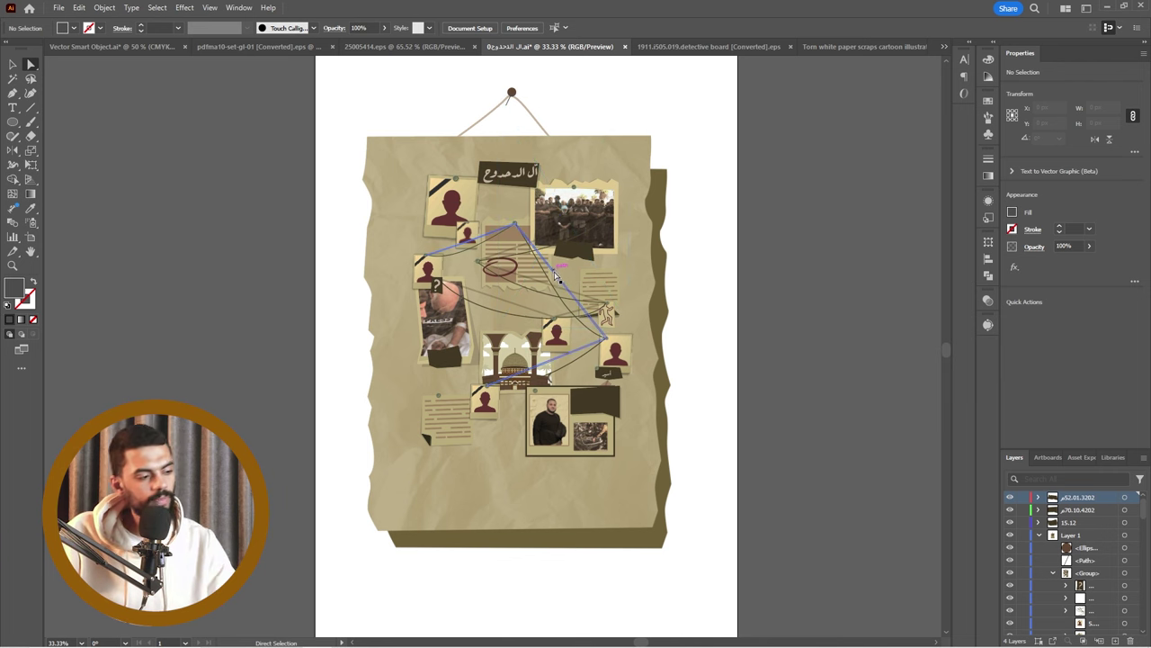
Export the finished investigation board from Illustrator as a PNG image.
{"action": "left_click", "coordinate": [61, 9]}
{"action": "mouse_move", "coordinate": [200, 276]}
{"action": "left_click", "coordinate": [284, 281]}
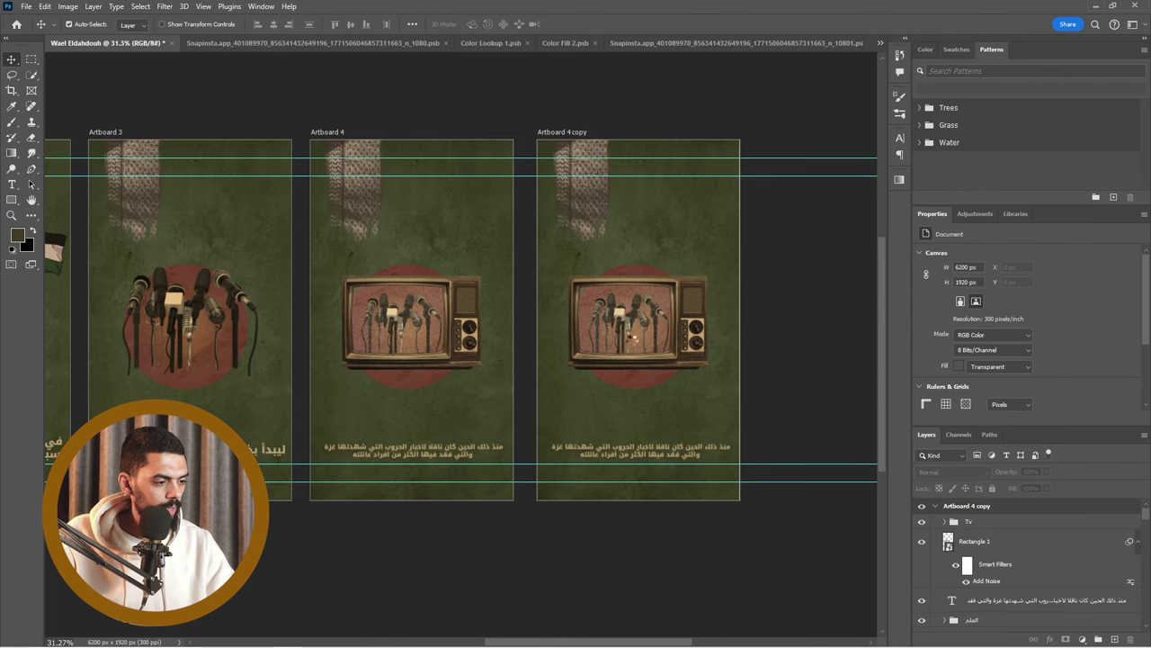
In Photoshop, place the exported board on Artboard 4 copy, scaled to 740 × 1102 px at X 195, Y 369 px.
{"action": "key", "text": "ctrl+v"}
{"action": "left_click_drag", "start_coordinate": [472, 313], "coordinate": [690, 332]}
{"action": "left_click_drag", "start_coordinate": [742, 500], "coordinate": [718, 455]}
{"action": "key", "text": "Return"}
{"action": "left_click_drag", "start_coordinate": [655, 327], "coordinate": [659, 327]}
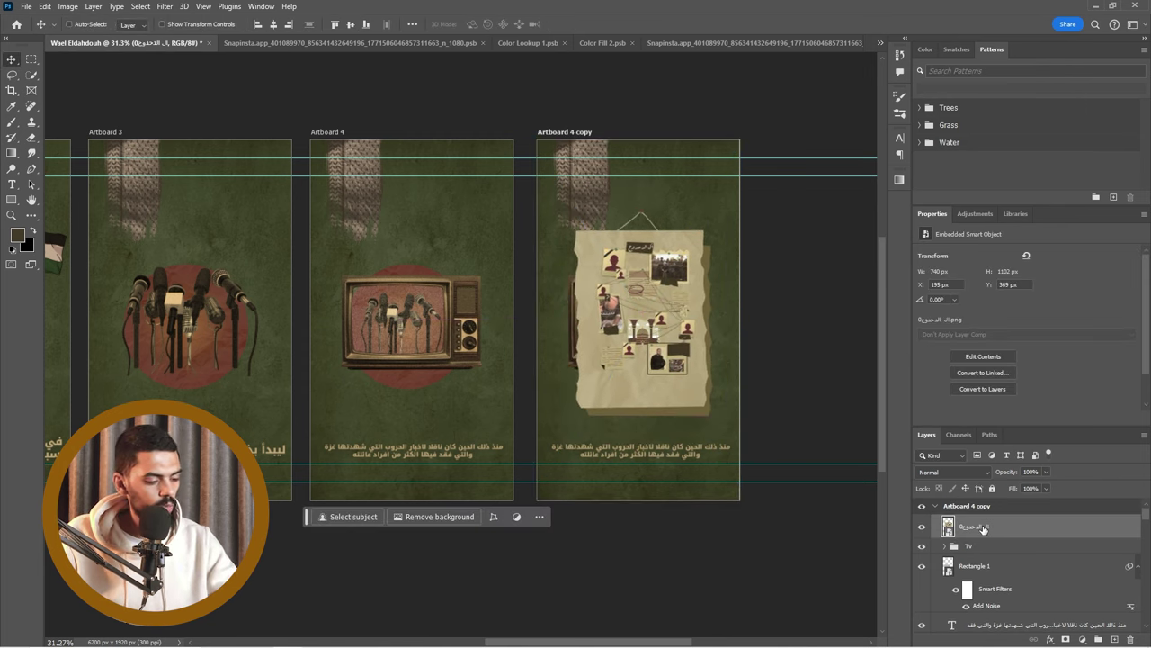
Reorder the board layer so it sits below the microphone group and above the red circle group.
{"action": "key", "text": "ctrl+bracketleft"}
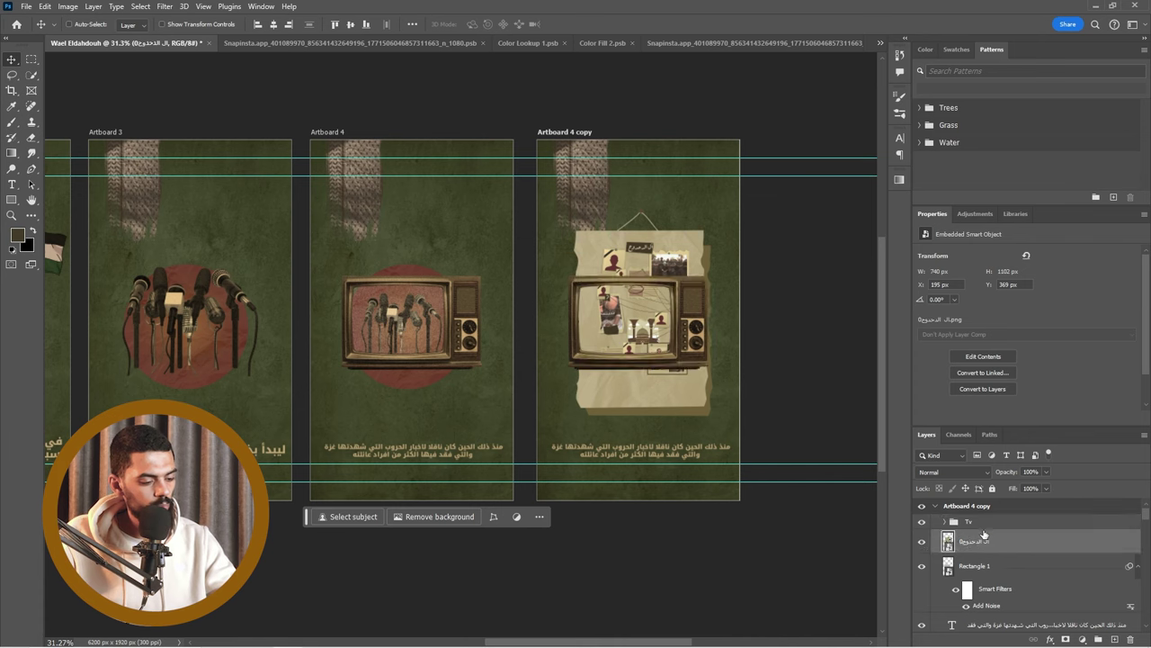
{"action": "key", "text": "ctrl+shift+bracketleft"}
{"action": "left_click_drag", "start_coordinate": [996, 617], "coordinate": [996, 519]}
{"action": "key", "text": "ctrl+bracketright"}
{"action": "key", "text": "ctrl+bracketright"}
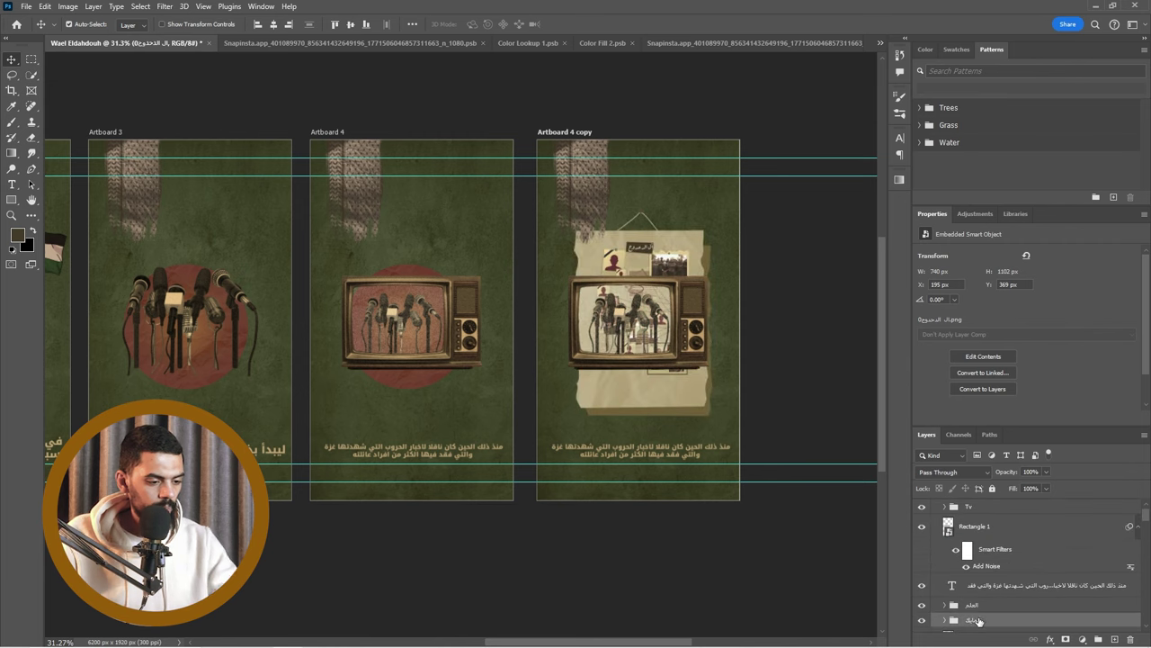
Delete the microphones, Tv group, Rectangle 1 and red circle from the artboard copy, and move the board to X 115 px.
{"action": "scroll", "coordinate": [979, 603], "scroll_direction": "up", "scroll_amount": 1}
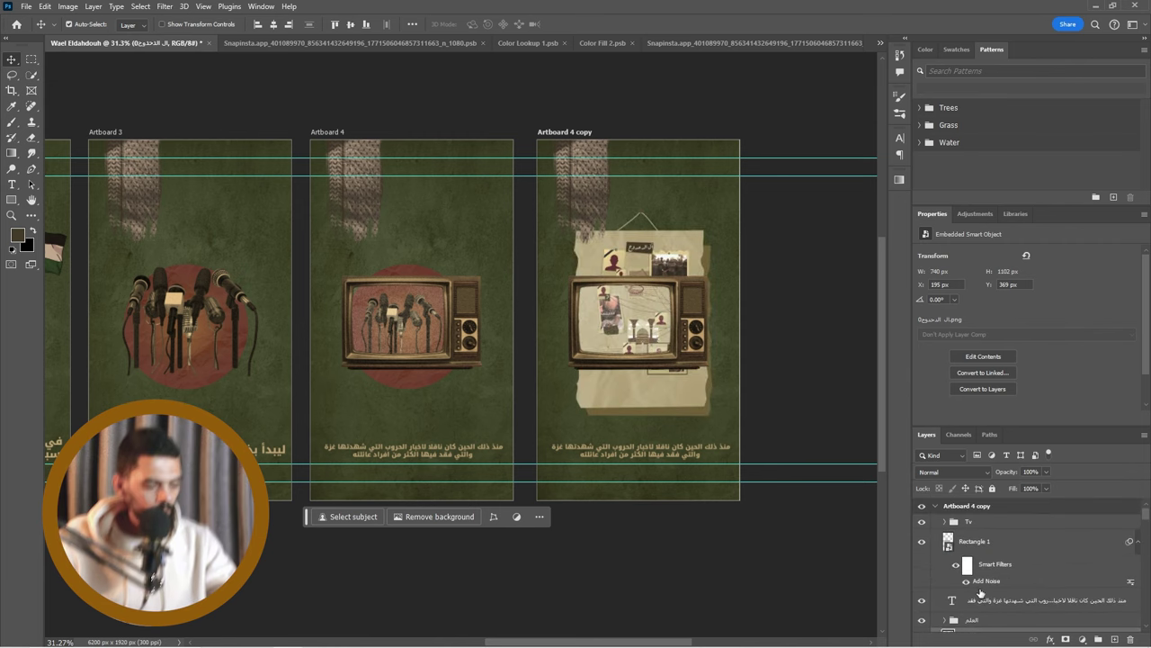
{"action": "left_click", "coordinate": [976, 527]}
{"action": "key", "text": "Delete"}
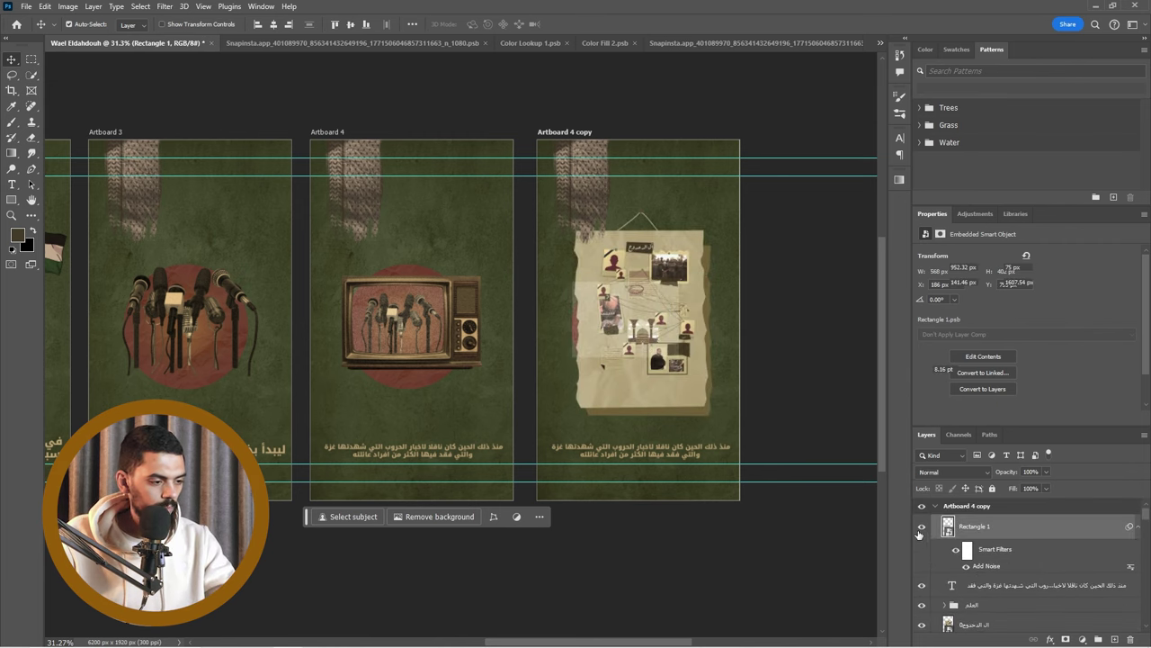
{"action": "key", "text": "Delete"}
{"action": "scroll", "coordinate": [620, 353], "scroll_direction": "up", "scroll_amount": 1, "text": "alt"}
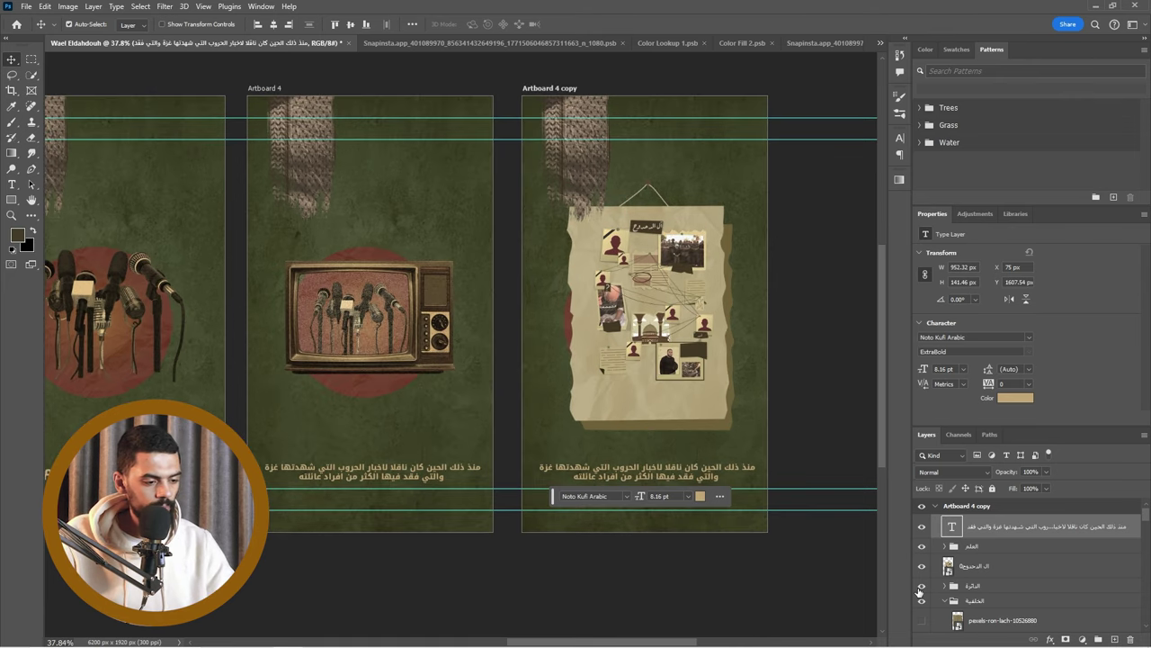
{"action": "left_click", "coordinate": [970, 589]}
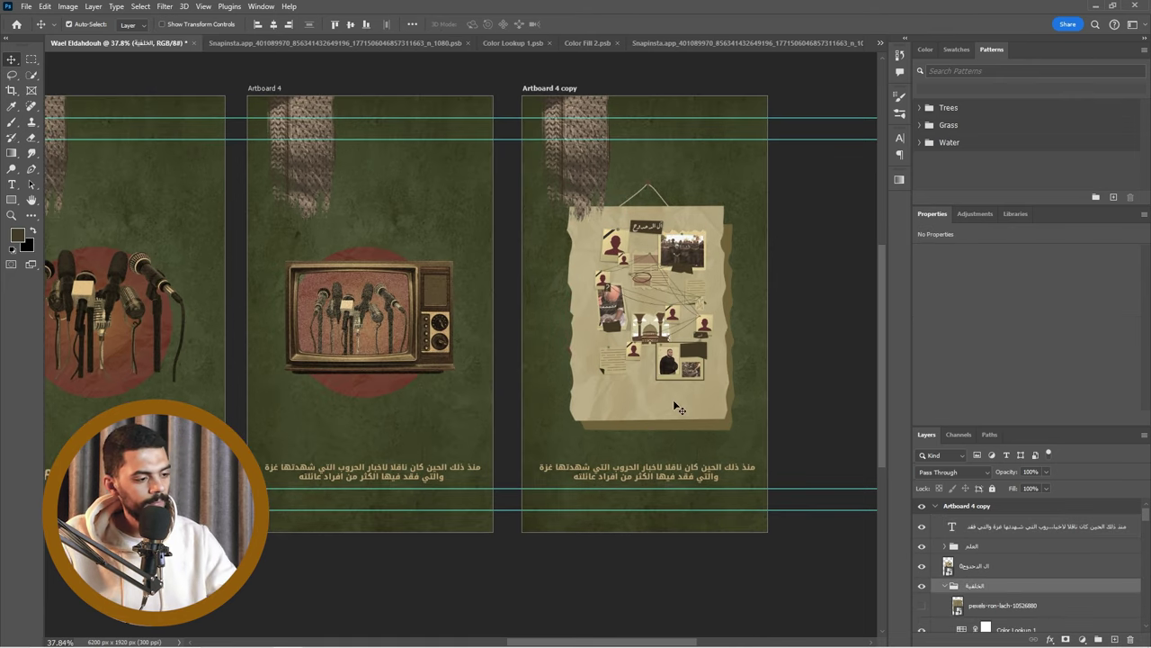
{"action": "left_click_drag", "start_coordinate": [683, 412], "coordinate": [661, 406]}
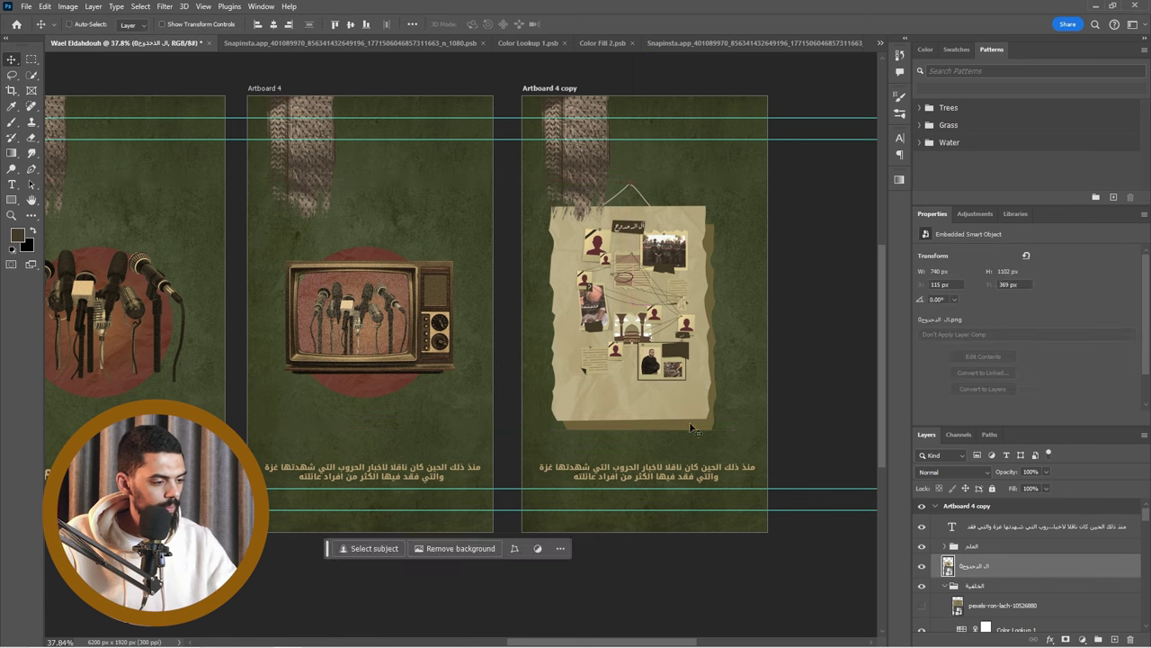
Resize the investigation board proportionally to 790 × 1176 px and move it to X 144, Y 426 px.
{"action": "key", "text": "ctrl+t"}
{"action": "left_click_drag", "start_coordinate": [761, 510], "coordinate": [765, 518]}
{"action": "left_click_drag", "start_coordinate": [648, 378], "coordinate": [662, 401]}
{"action": "key", "text": "Return"}
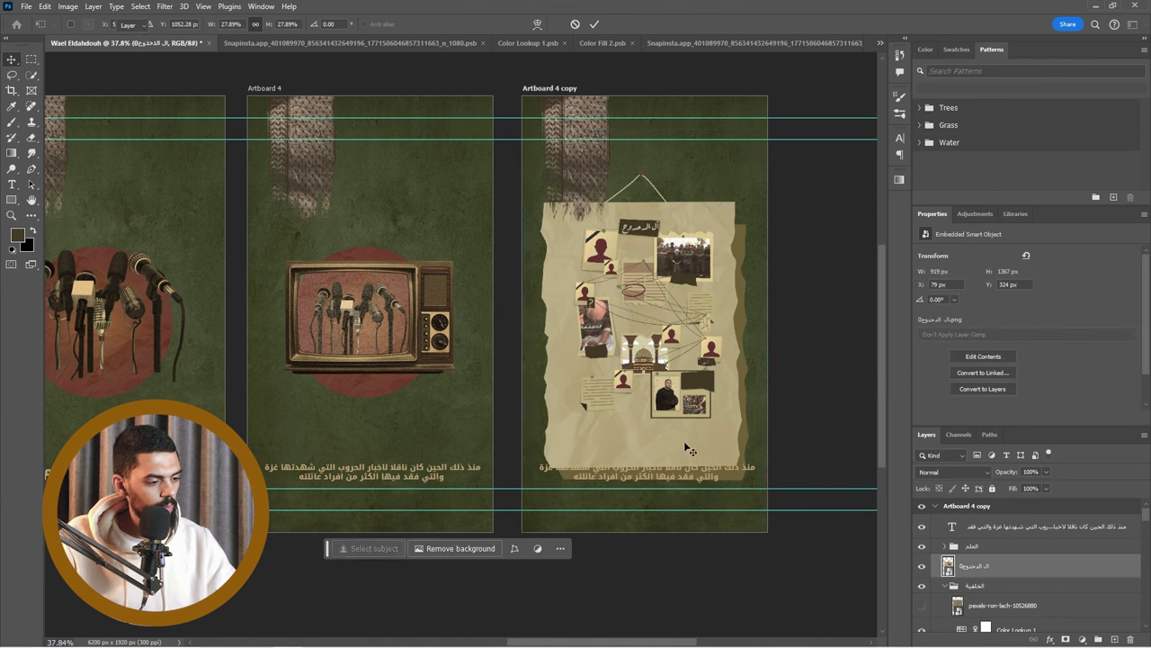
{"action": "key", "text": "ctrl+t"}
{"action": "left_click_drag", "start_coordinate": [765, 535], "coordinate": [744, 515]}
{"action": "key", "text": "Return"}
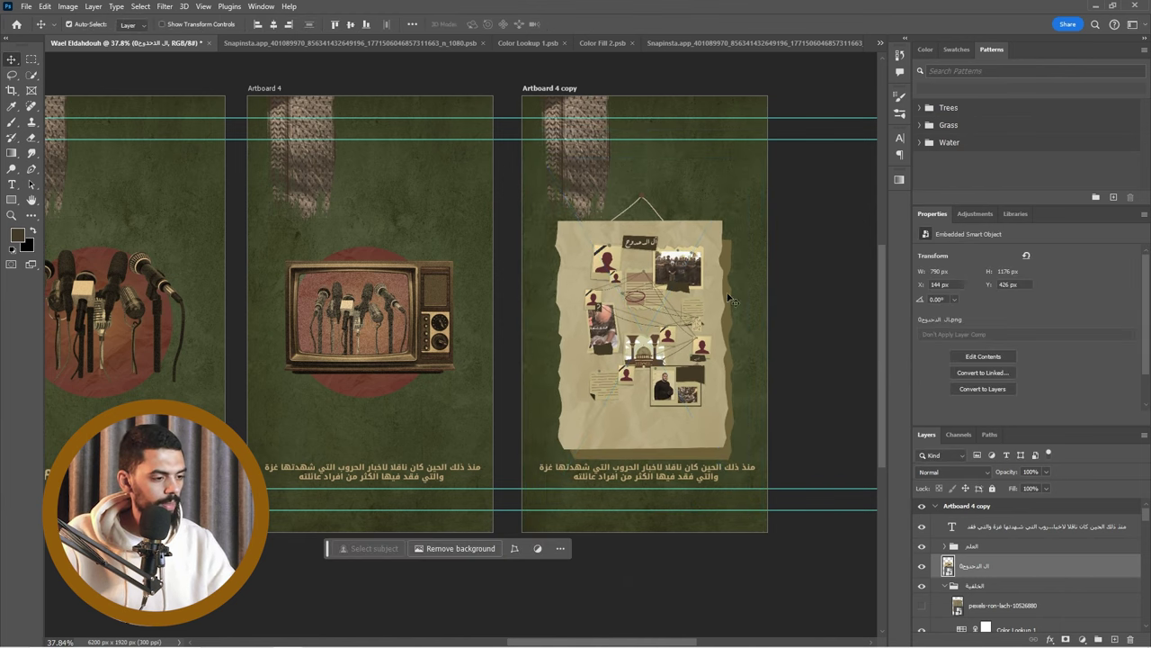
Examine the board's portraits, photos, notes and connecting threads up close and its balance with the texts on the whole artboard.
{"action": "scroll", "coordinate": [707, 296], "scroll_direction": "up", "scroll_amount": 2}
{"action": "scroll", "coordinate": [707, 296], "scroll_direction": "up", "scroll_amount": 8}
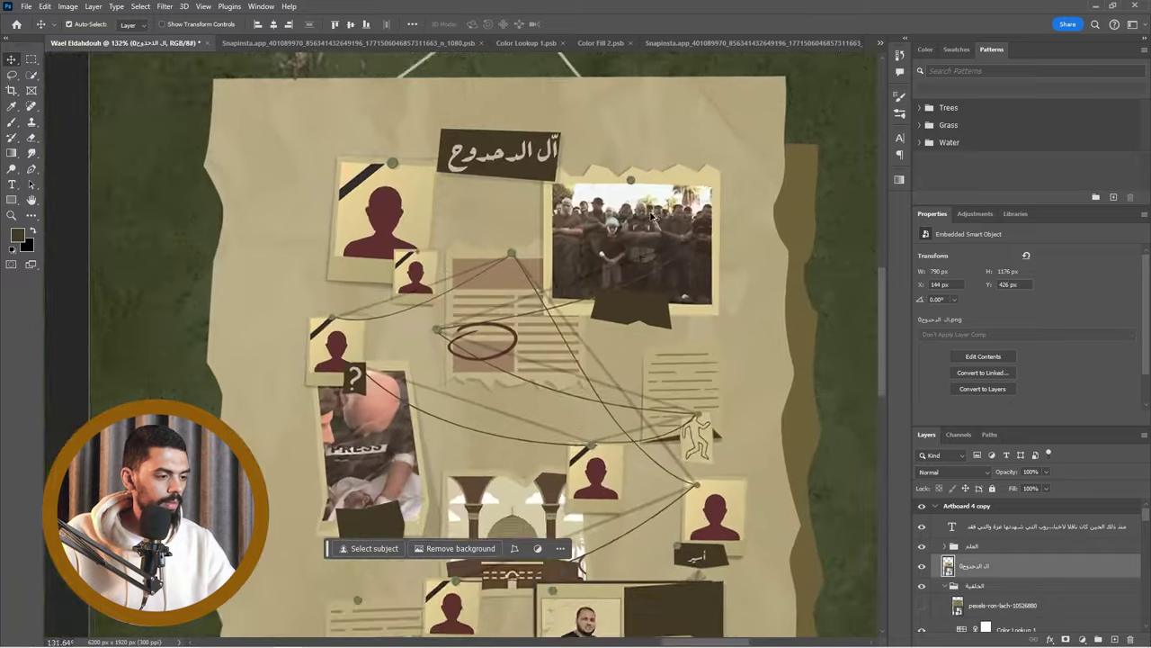
{"action": "scroll", "coordinate": [404, 446], "scroll_direction": "down", "scroll_amount": 3}
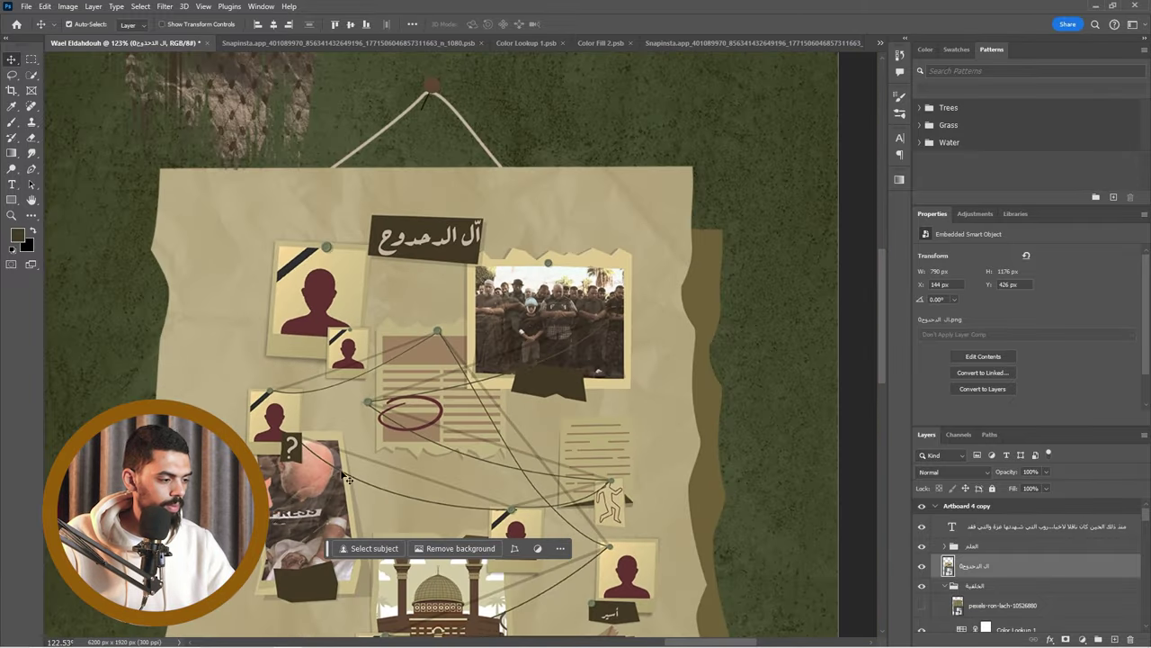
{"action": "scroll", "coordinate": [268, 514], "scroll_direction": "up", "scroll_amount": 4}
{"action": "scroll", "coordinate": [268, 513], "scroll_direction": "down", "scroll_amount": 2}
{"action": "scroll", "coordinate": [284, 476], "scroll_direction": "down", "scroll_amount": 5}
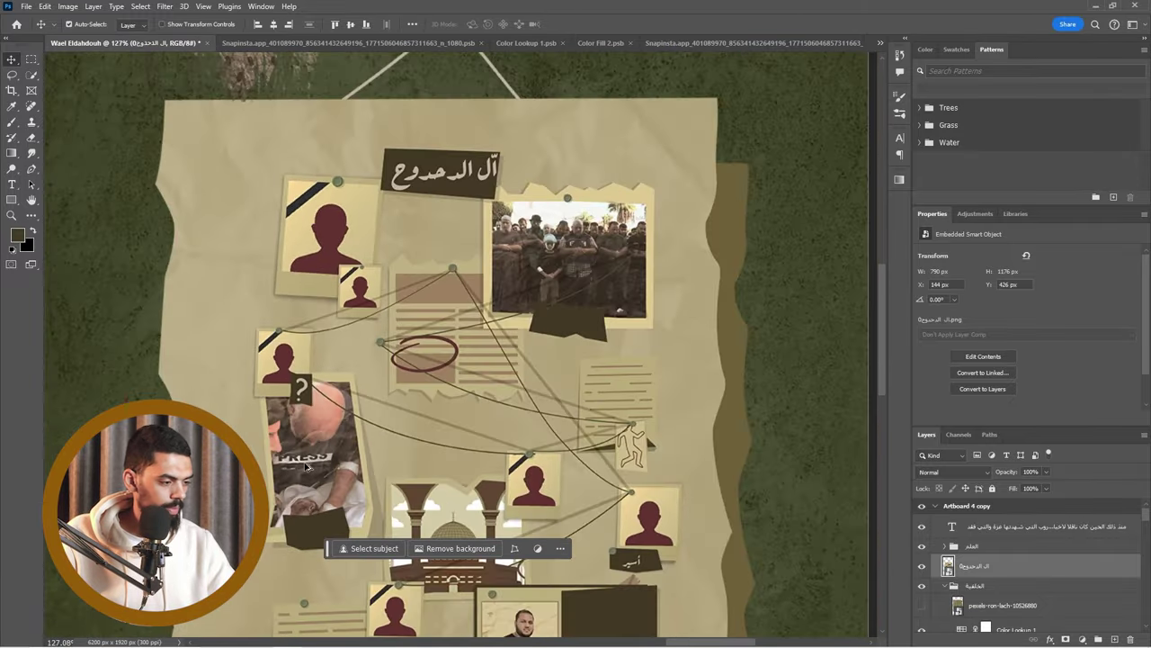
{"action": "scroll", "coordinate": [418, 544], "scroll_direction": "up", "scroll_amount": 4}
{"action": "scroll", "coordinate": [438, 187], "scroll_direction": "down", "scroll_amount": 3}
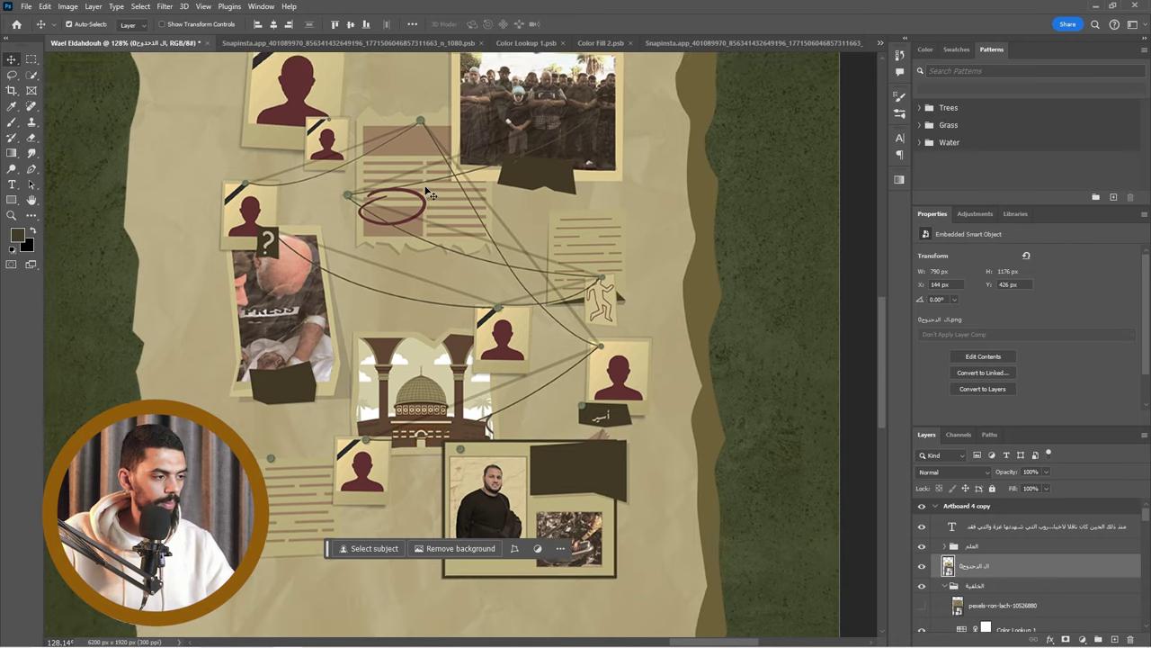
{"action": "scroll", "coordinate": [438, 186], "scroll_direction": "down", "scroll_amount": 3}
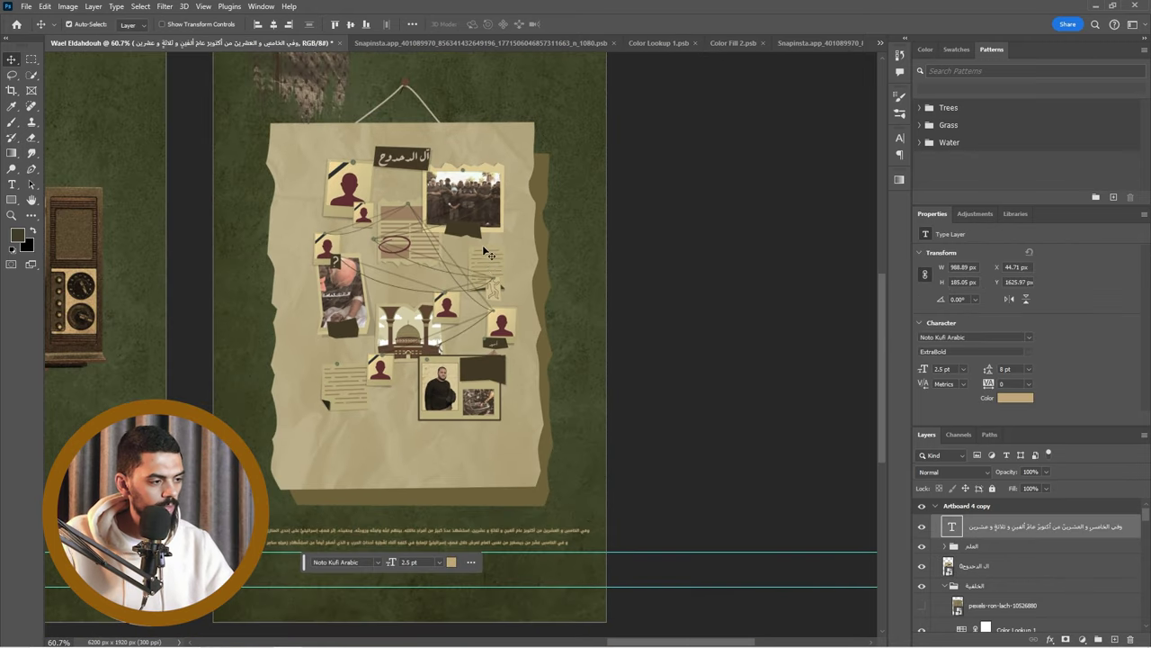
{"action": "scroll", "coordinate": [362, 219], "scroll_direction": "up", "scroll_amount": 1}
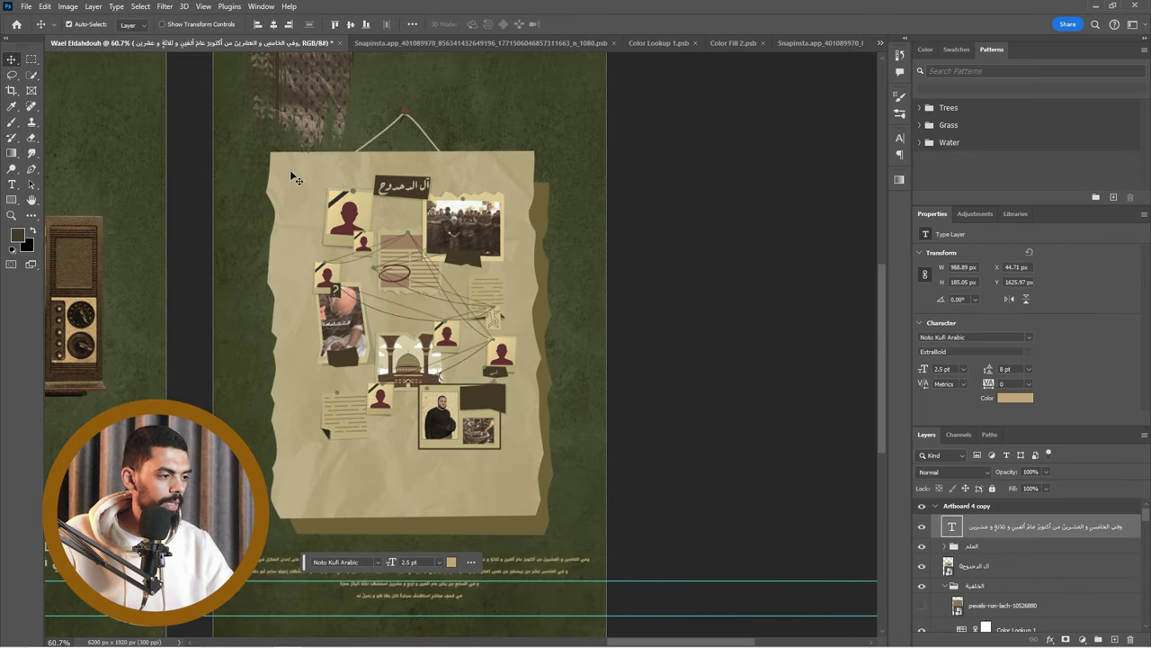
{"action": "scroll", "coordinate": [434, 182], "scroll_direction": "down", "scroll_amount": 1}
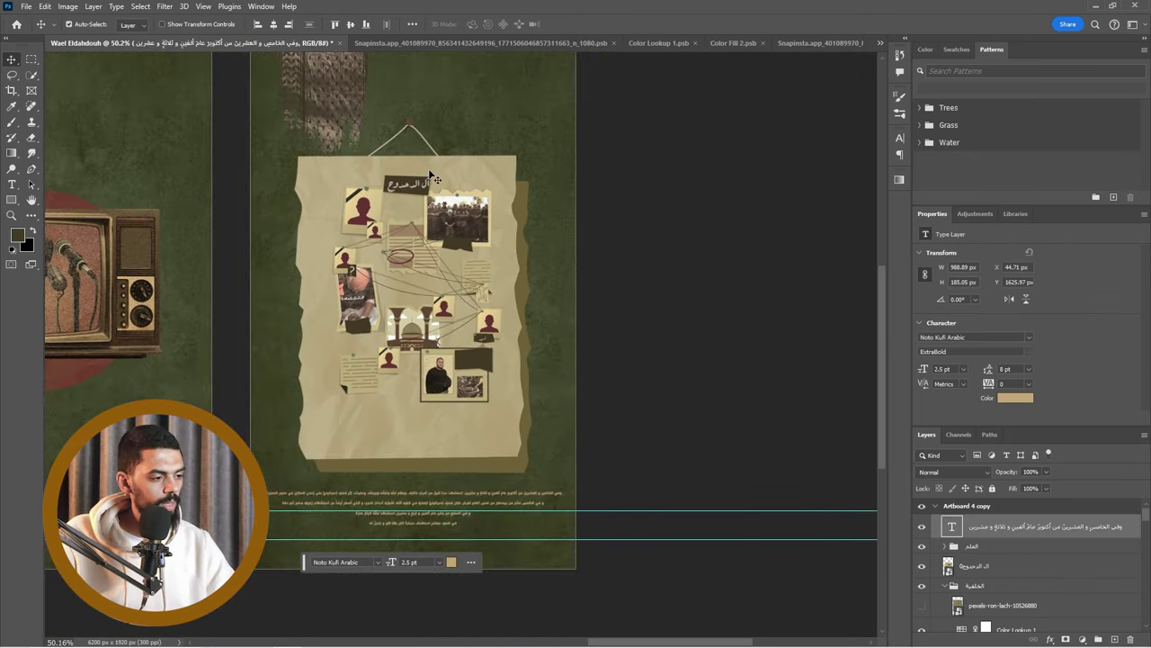
{"action": "scroll", "coordinate": [439, 171], "scroll_direction": "down", "scroll_amount": 1}
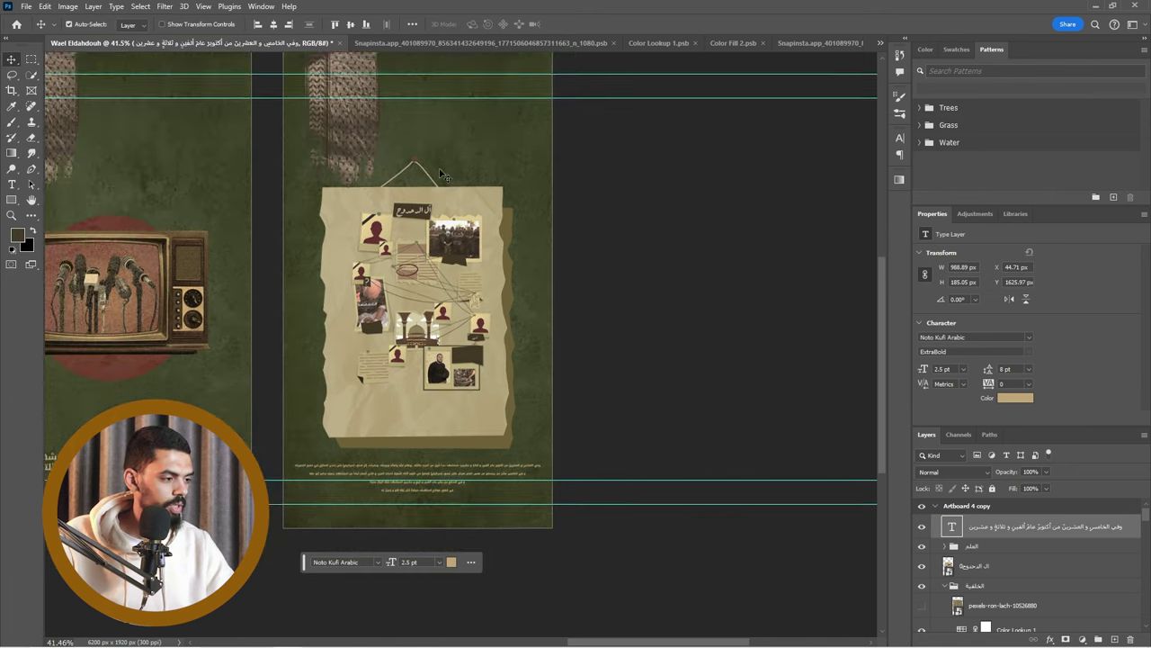
Switch to the script in Google Docs and highlight the message line and the last line of the conclusion.
{"action": "key", "text": "alt+Tab"}
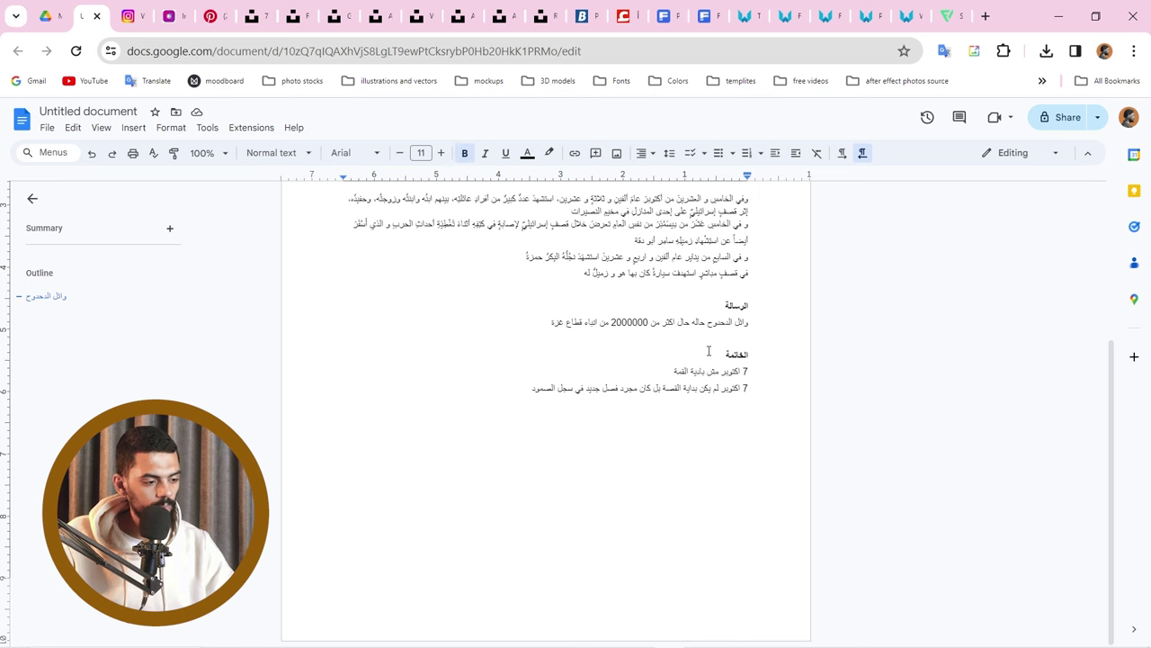
{"action": "left_click_drag", "start_coordinate": [750, 322], "coordinate": [545, 318]}
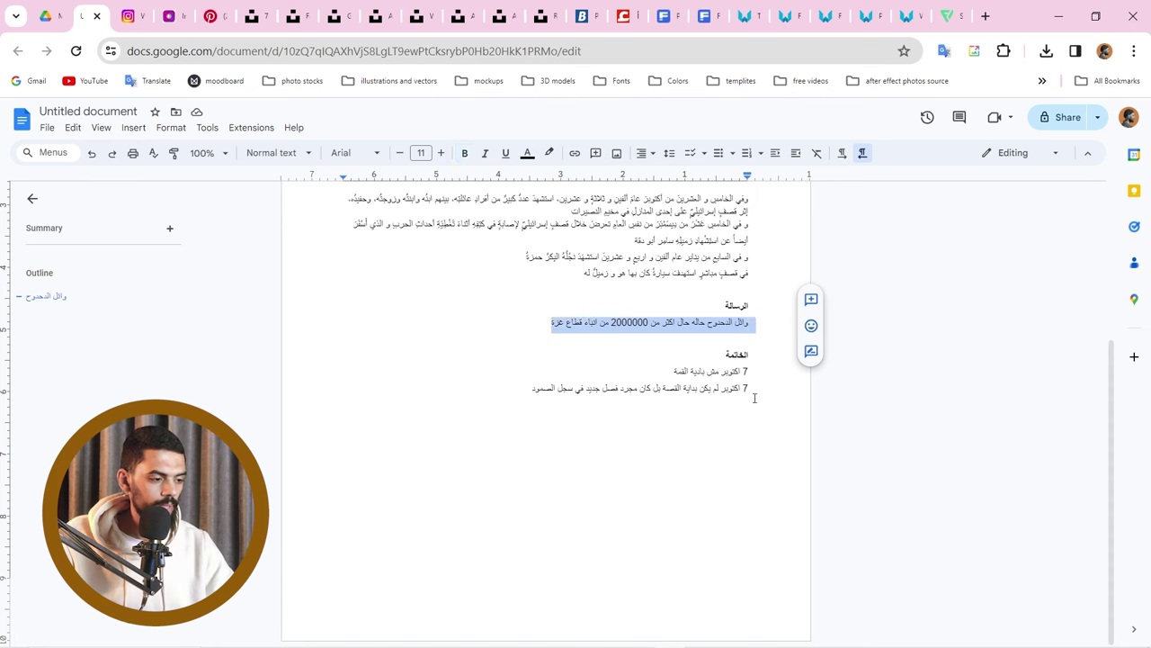
{"action": "left_click_drag", "start_coordinate": [748, 388], "coordinate": [541, 395]}
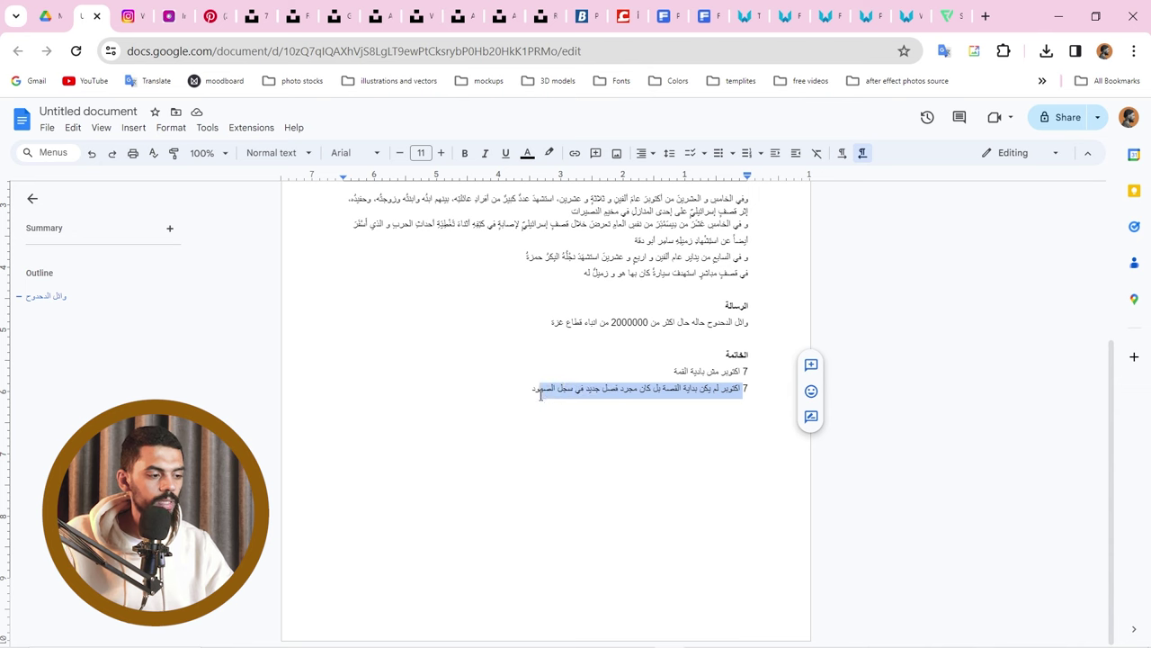
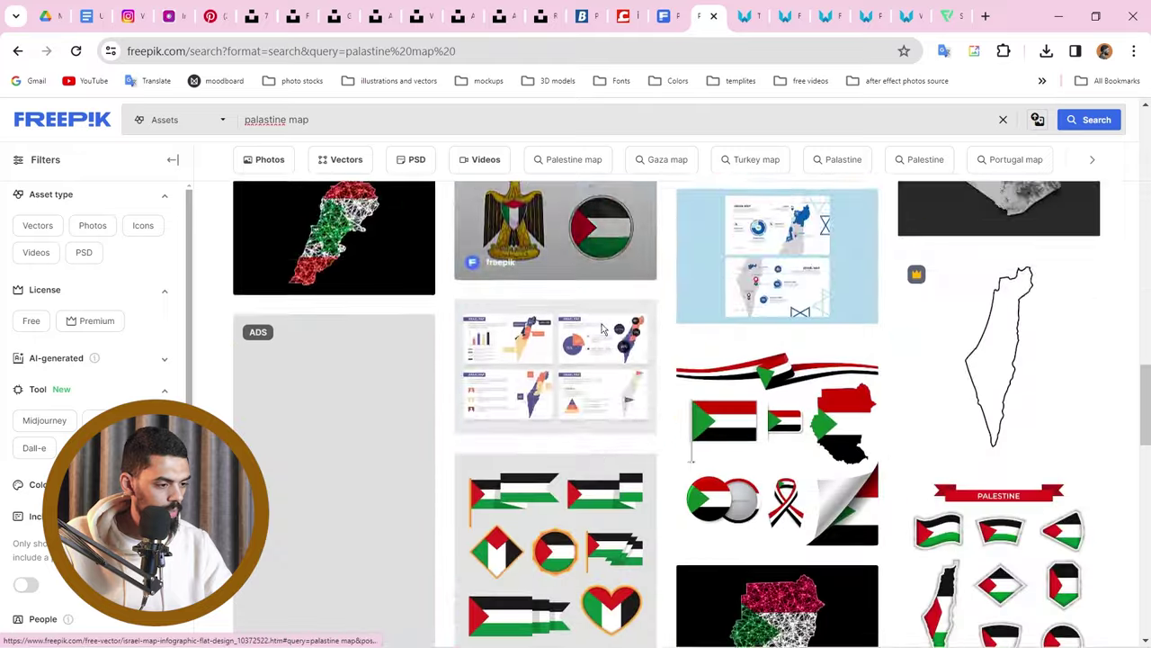
Look through the Freepik results for "palastine map" to find a suitable vector map.
{"action": "scroll", "coordinate": [530, 462], "scroll_direction": "down", "scroll_amount": 3}
{"action": "scroll", "coordinate": [530, 432], "scroll_direction": "up", "scroll_amount": 3}
{"action": "scroll", "coordinate": [533, 384], "scroll_direction": "down", "scroll_amount": 4}
{"action": "scroll", "coordinate": [1111, 454], "scroll_direction": "down", "scroll_amount": 2}
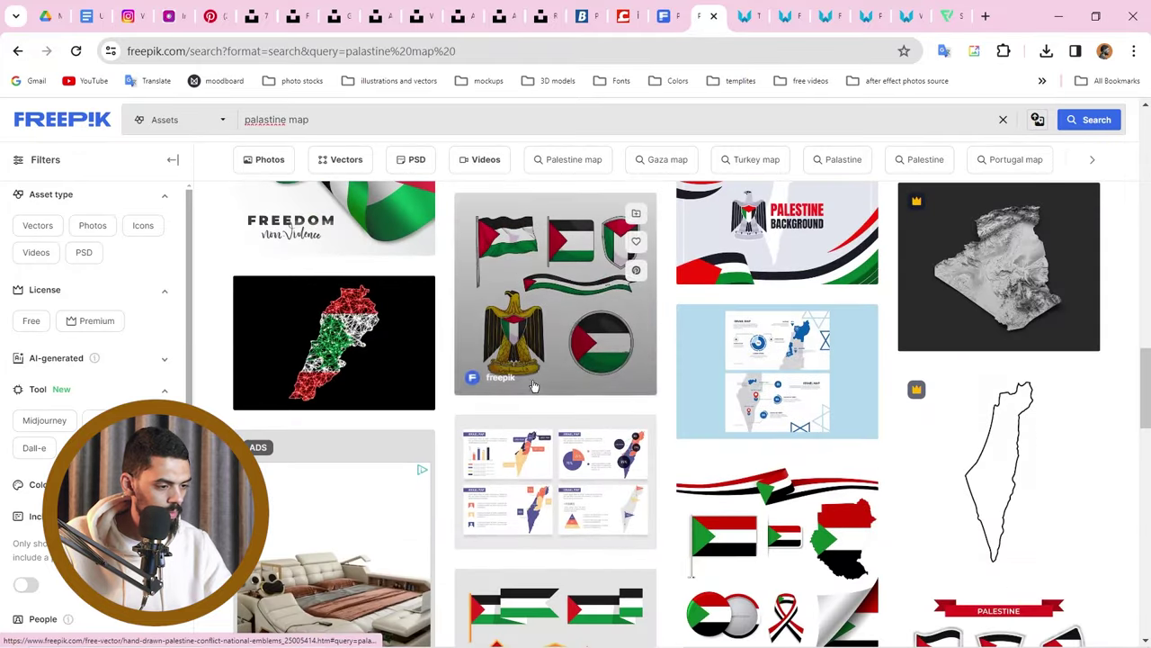
{"action": "scroll", "coordinate": [1111, 455], "scroll_direction": "down", "scroll_amount": 3}
{"action": "scroll", "coordinate": [1143, 438], "scroll_direction": "up", "scroll_amount": 1}
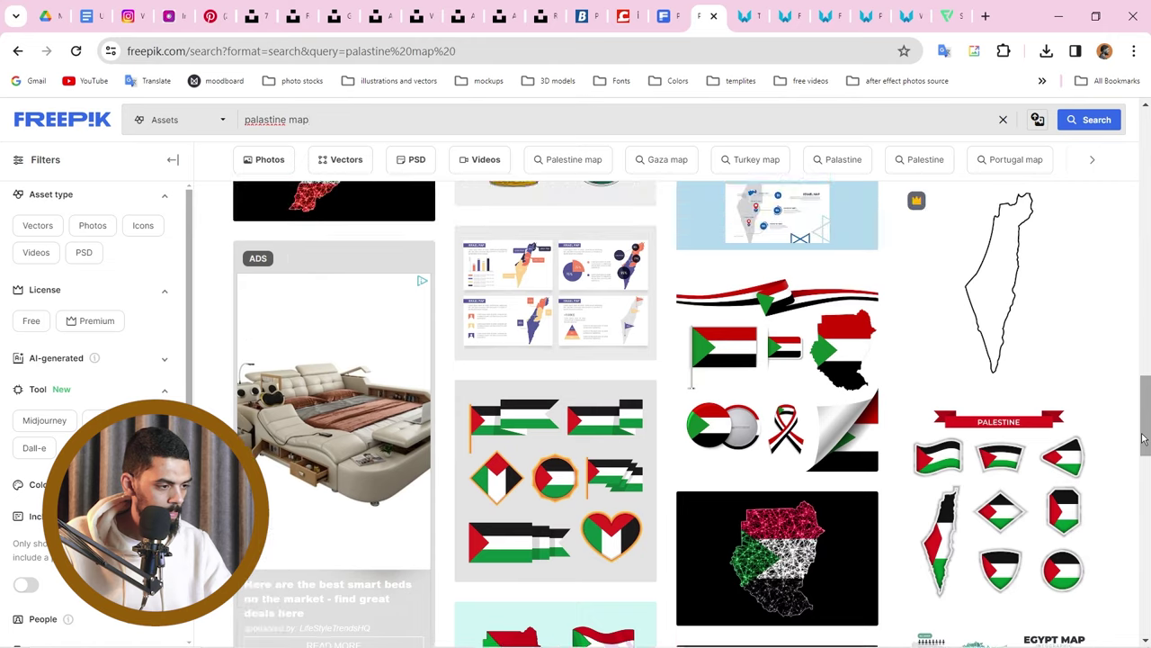
{"action": "scroll", "coordinate": [719, 457], "scroll_direction": "down", "scroll_amount": 3}
{"action": "left_click", "coordinate": [872, 461]}
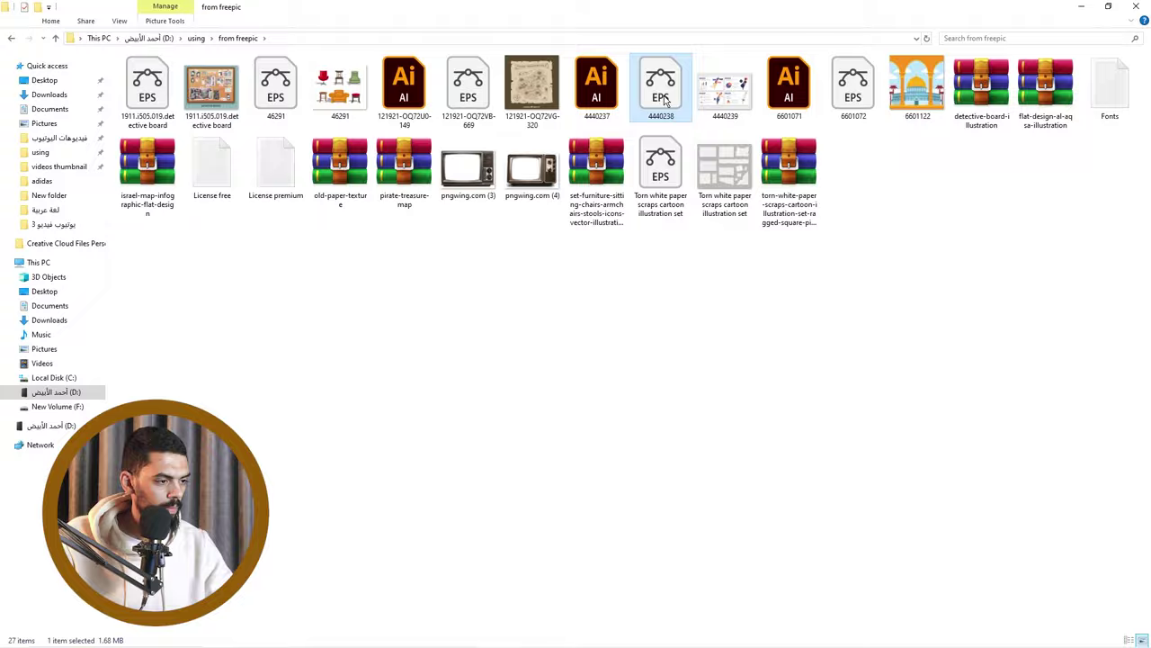
In the map vector 4440238.eps in Illustrator, select every region except the Gaza strip and recolor them all coral red.
{"action": "left_click", "coordinate": [664, 95], "text": "shift"}
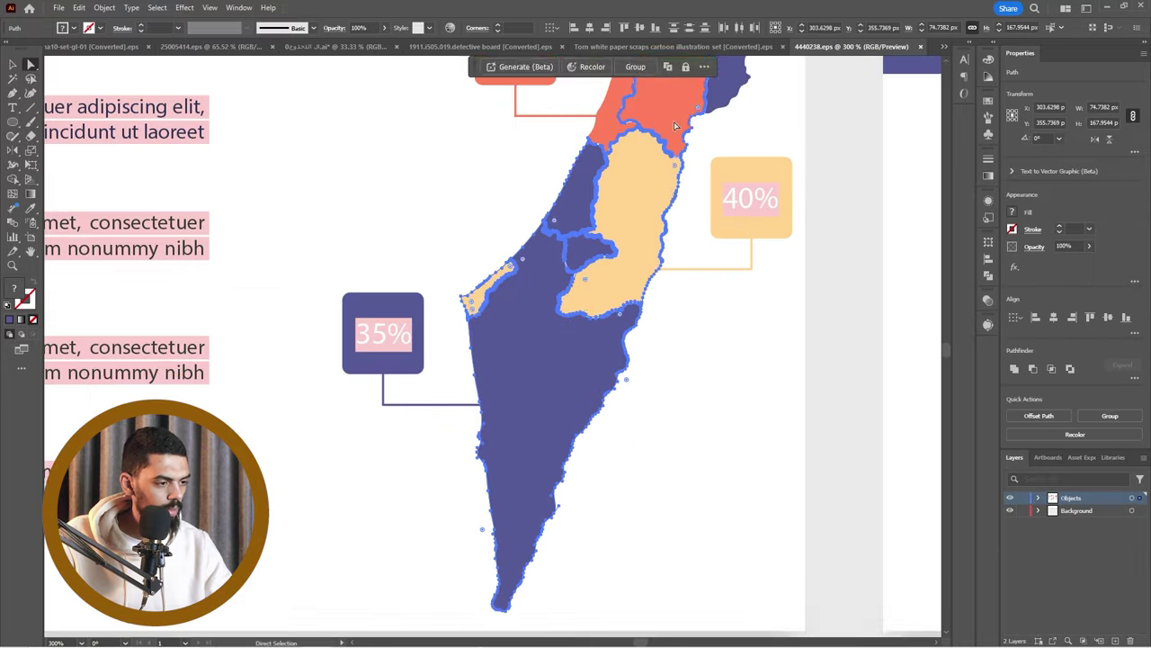
{"action": "scroll", "coordinate": [653, 168], "scroll_direction": "up", "scroll_amount": 2}
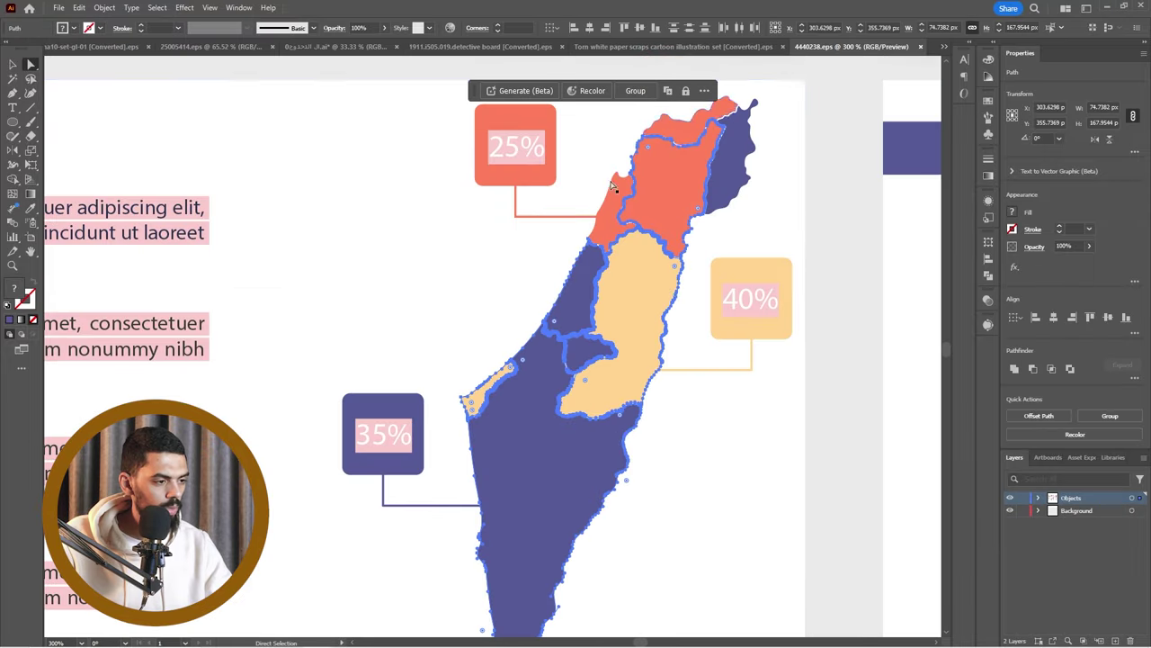
{"action": "left_click", "coordinate": [614, 214], "text": "shift"}
{"action": "left_click", "coordinate": [578, 478]}
{"action": "left_click", "coordinate": [629, 333], "text": "shift"}
{"action": "left_click", "coordinate": [576, 287], "text": "shift"}
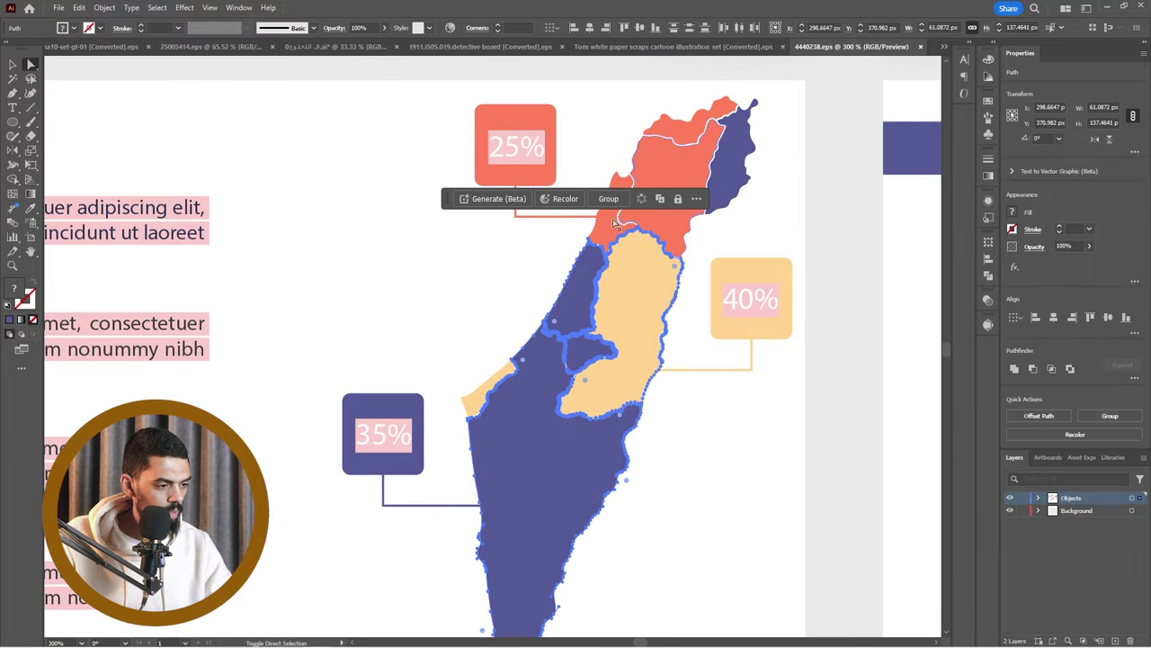
{"action": "left_click", "coordinate": [615, 214], "text": "shift"}
{"action": "left_click", "coordinate": [662, 176], "text": "shift"}
{"action": "left_click", "coordinate": [732, 155], "text": "shift"}
{"action": "left_click", "coordinate": [702, 119], "text": "shift"}
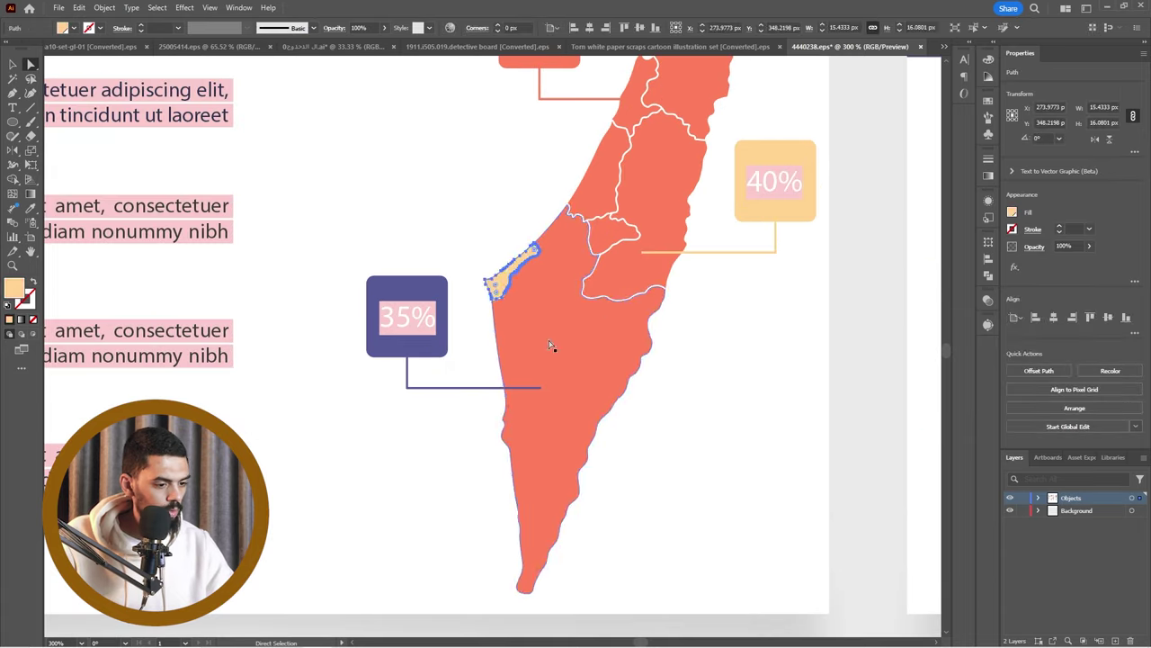
Try to delete the inner regions in the middle of the coral map.
{"action": "left_click", "coordinate": [550, 342]}
{"action": "left_click", "coordinate": [636, 243]}
{"action": "scroll", "coordinate": [636, 239], "scroll_direction": "up", "scroll_amount": 4}
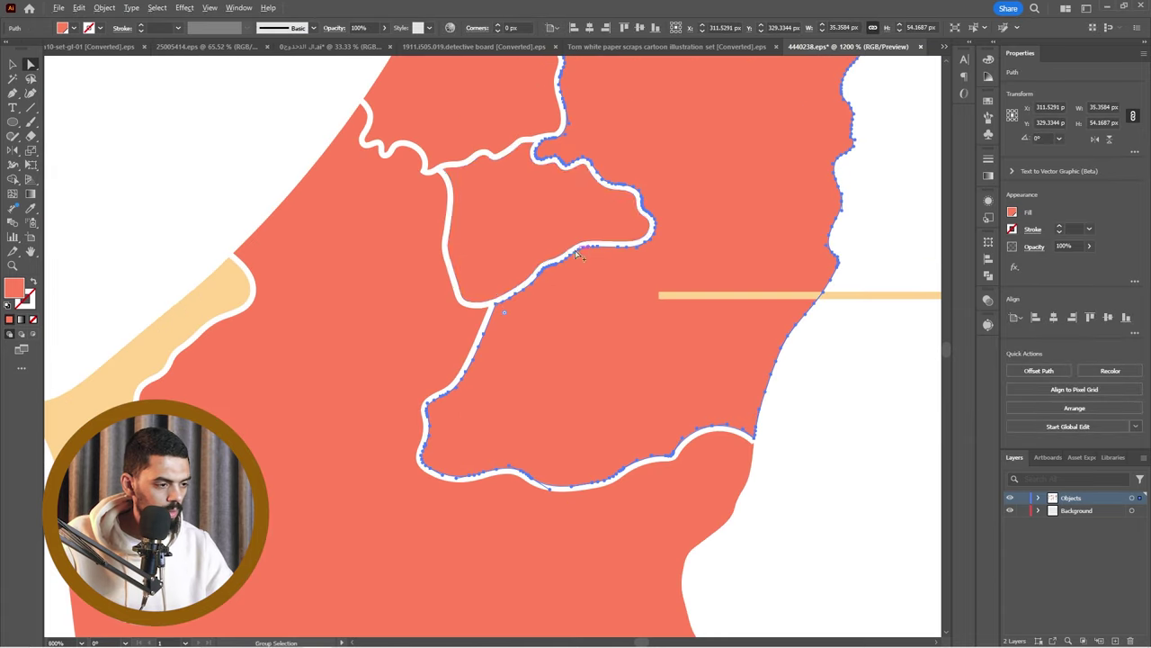
{"action": "left_click", "coordinate": [496, 300]}
{"action": "key", "text": "Delete"}
{"action": "left_click", "coordinate": [491, 184]}
{"action": "key", "text": "Delete"}
{"action": "key", "text": "ctrl+z"}
{"action": "scroll", "coordinate": [477, 212], "scroll_direction": "down", "scroll_amount": 4}
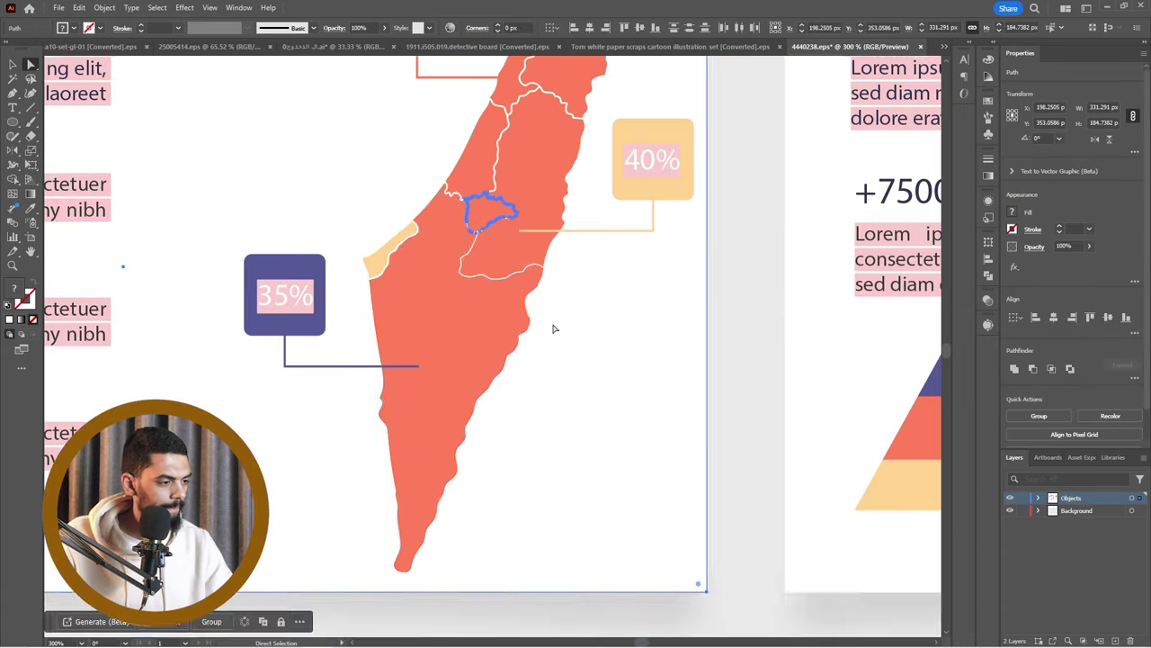
{"action": "scroll", "coordinate": [552, 329], "scroll_direction": "up", "scroll_amount": 2}
{"action": "key", "text": "ctrl+z"}
{"action": "left_click", "coordinate": [356, 262]}
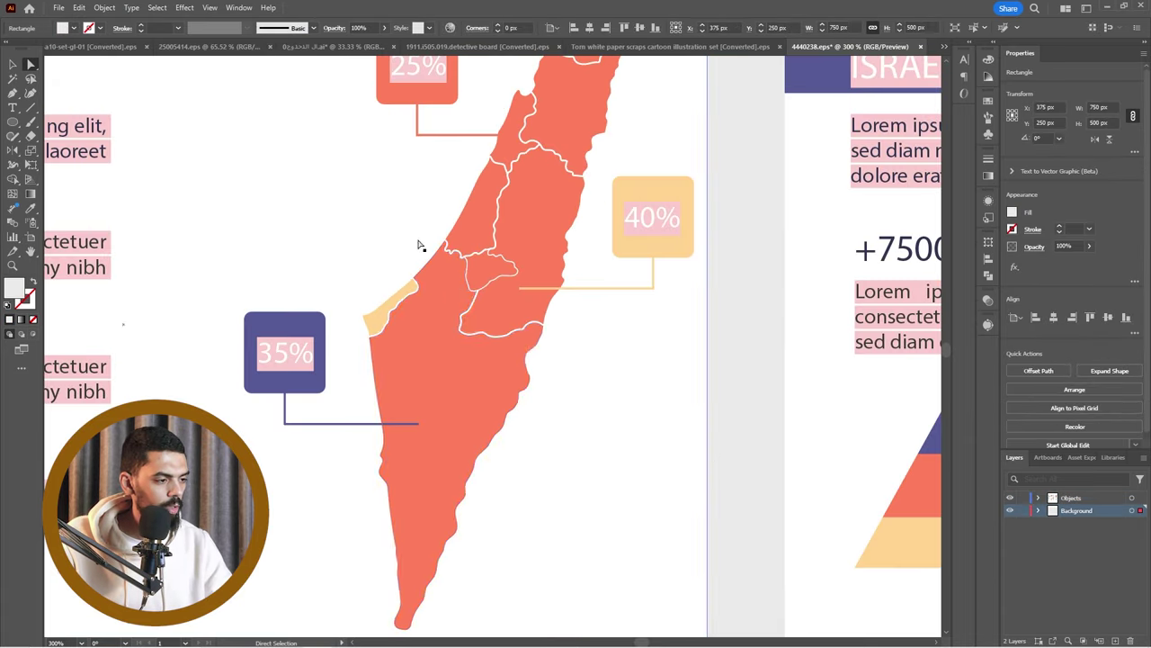
Delete the 40%, 25% and 35% callouts with their connector lines around the map.
{"action": "scroll", "coordinate": [419, 235], "scroll_direction": "up", "scroll_amount": 3}
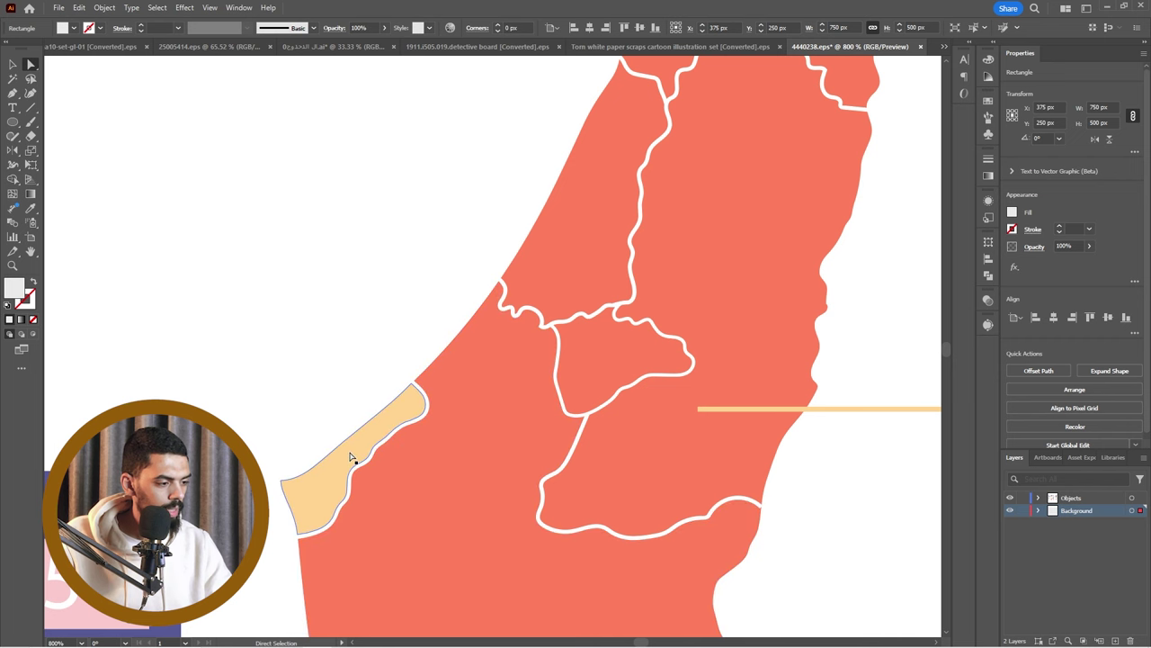
{"action": "scroll", "coordinate": [363, 447], "scroll_direction": "down", "scroll_amount": 3}
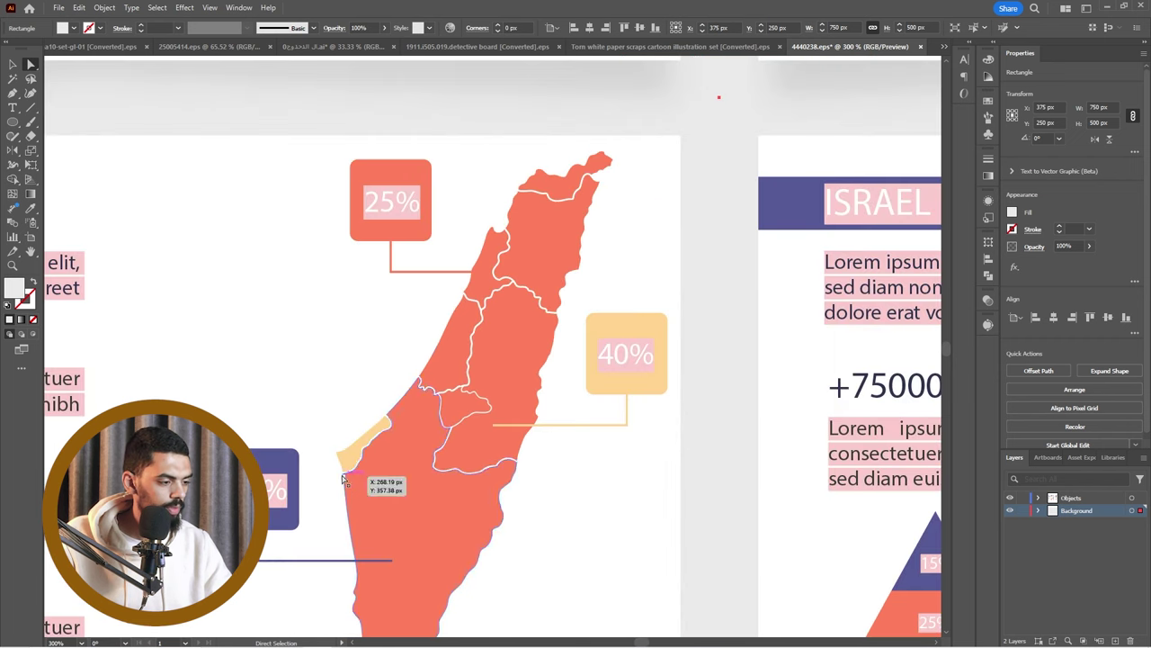
{"action": "scroll", "coordinate": [344, 463], "scroll_direction": "up", "scroll_amount": 3}
{"action": "scroll", "coordinate": [380, 470], "scroll_direction": "down", "scroll_amount": 3}
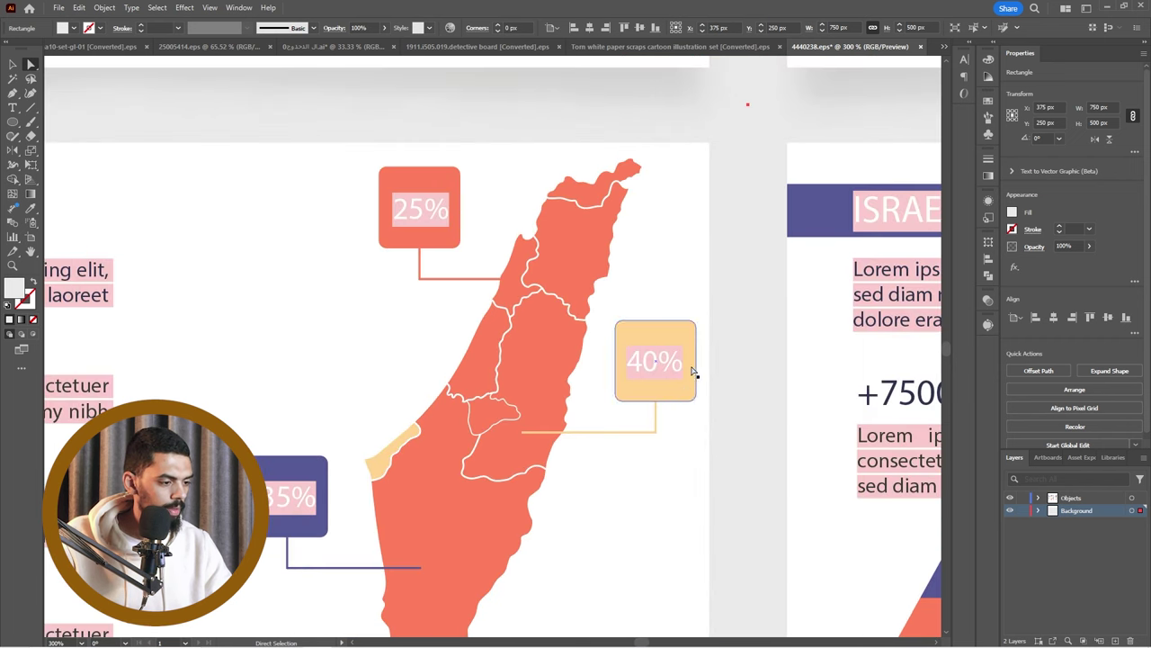
{"action": "left_click_drag", "start_coordinate": [713, 322], "coordinate": [619, 532]}
{"action": "key", "text": "Delete"}
{"action": "key", "text": "Delete"}
{"action": "key", "text": "Delete"}
{"action": "left_click_drag", "start_coordinate": [342, 144], "coordinate": [465, 310]}
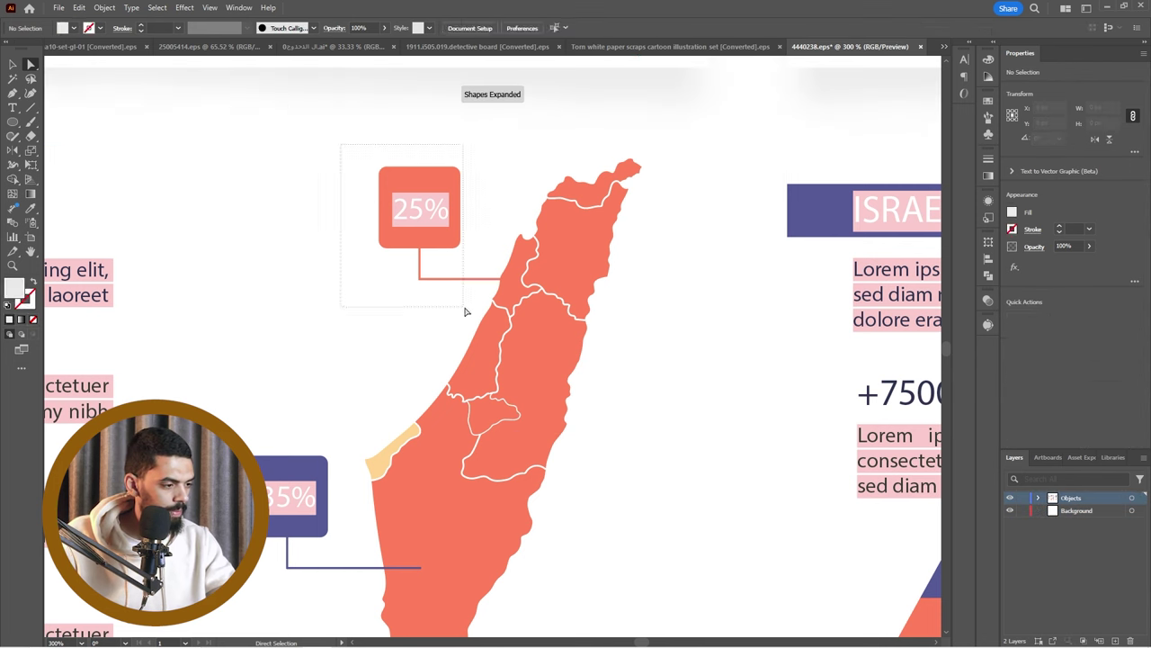
{"action": "key", "text": "Delete"}
{"action": "scroll", "coordinate": [465, 310], "scroll_direction": "down", "scroll_amount": 2}
{"action": "left_click_drag", "start_coordinate": [236, 328], "coordinate": [330, 540]}
{"action": "key", "text": "Delete"}
{"action": "scroll", "coordinate": [1052, 522], "scroll_direction": "down", "scroll_amount": 2}
{"action": "left_click", "coordinate": [1124, 555]}
{"action": "left_click", "coordinate": [441, 252]}
{"action": "scroll", "coordinate": [437, 266], "scroll_direction": "down", "scroll_amount": 3}
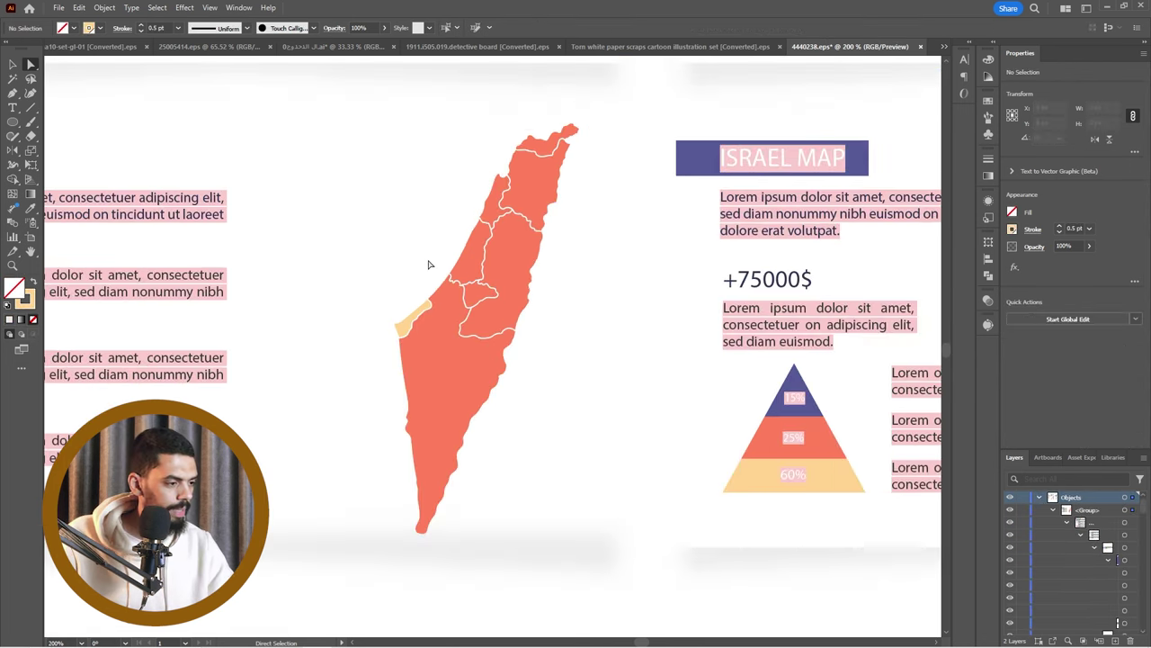
{"action": "scroll", "coordinate": [396, 317], "scroll_direction": "up", "scroll_amount": 2}
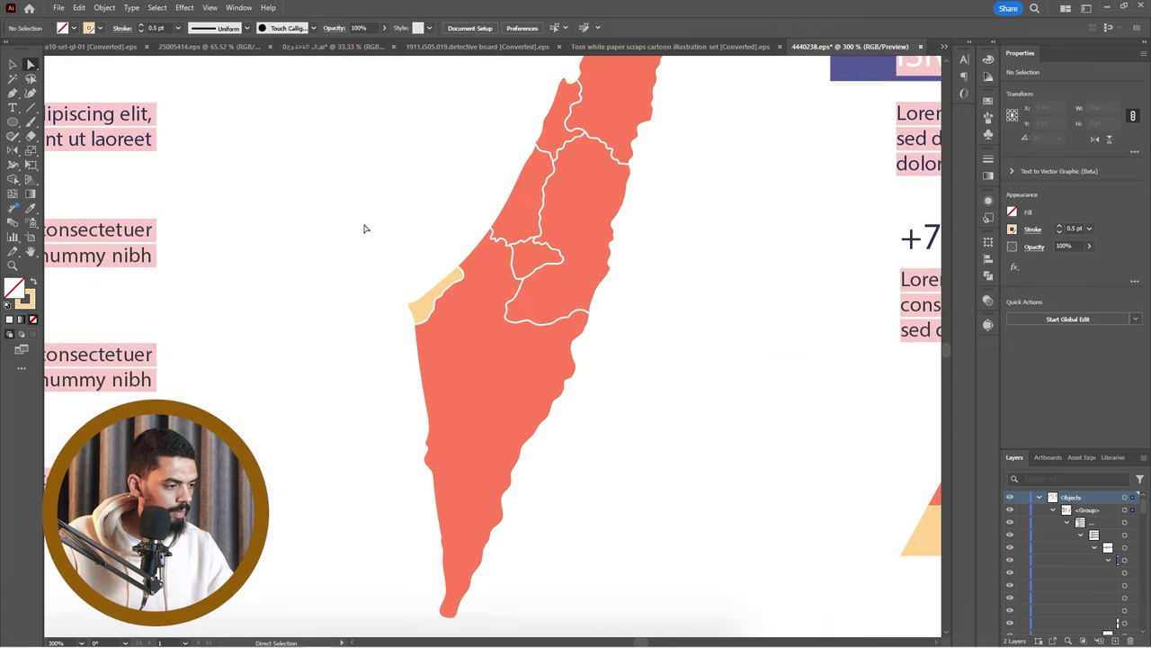
Select all regions of the map including the Gaza strip and copy them.
{"action": "left_click_drag", "start_coordinate": [351, 197], "coordinate": [624, 397]}
{"action": "scroll", "coordinate": [630, 395], "scroll_direction": "down", "scroll_amount": 3}
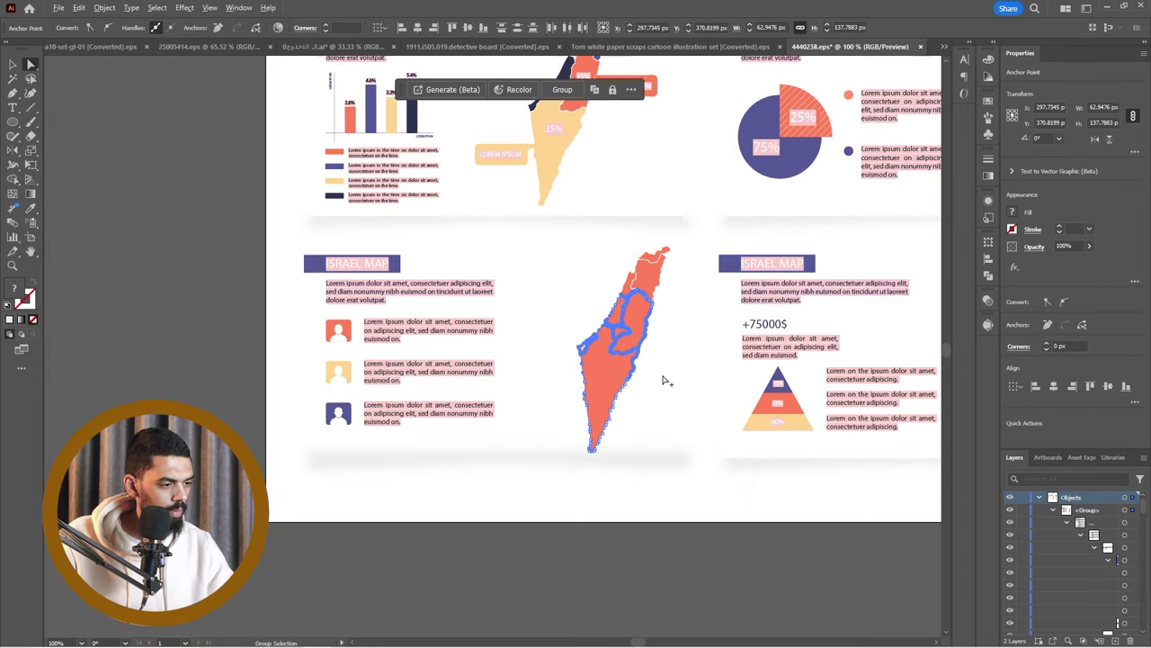
{"action": "left_click_drag", "start_coordinate": [670, 443], "coordinate": [676, 420]}
{"action": "key", "text": "v"}
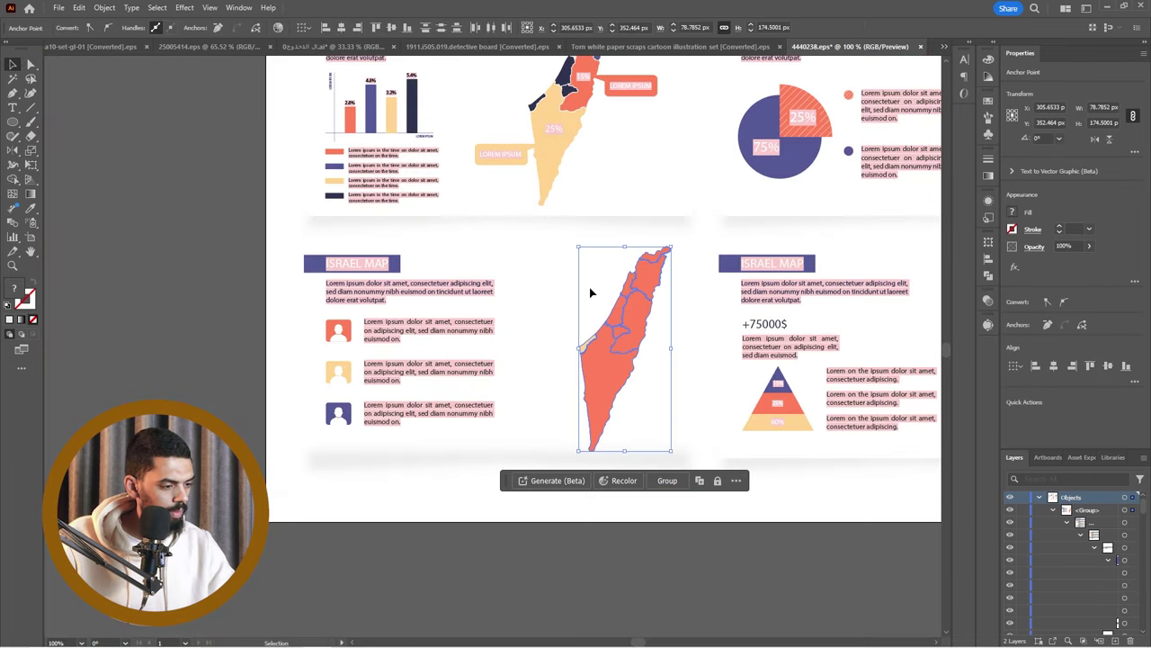
{"action": "key", "text": "ctrl+c"}
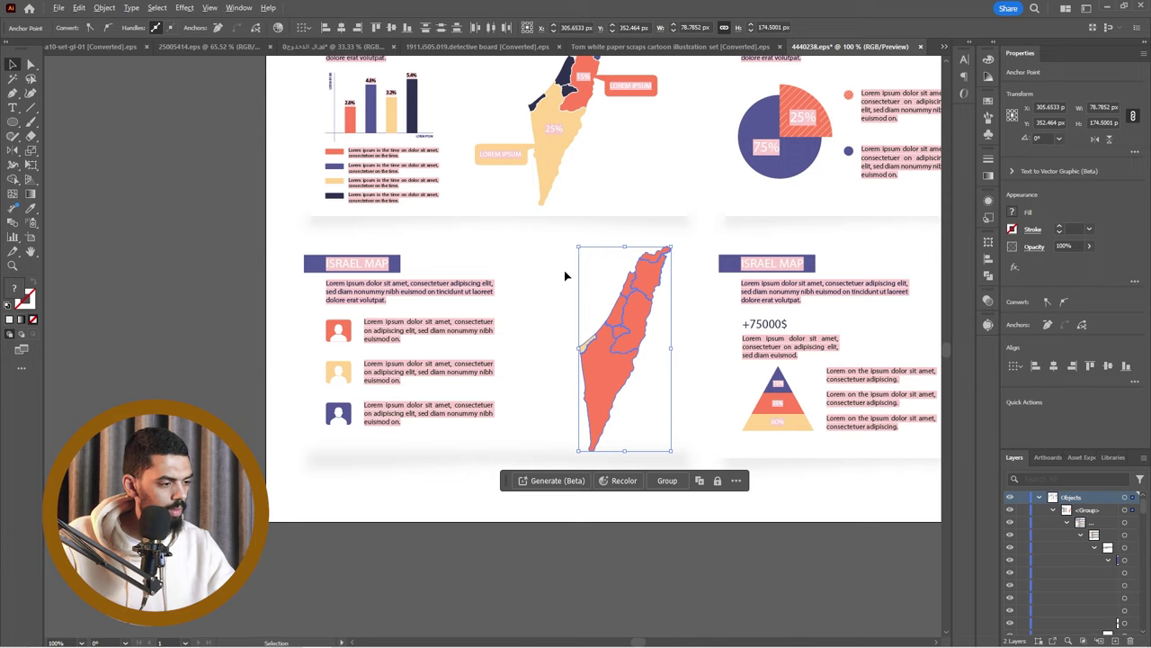
Switch to Photoshop and paste the map as a Smart Object onto the empty green artboard beside the investigation board.
{"action": "key", "text": "alt+Tab"}
{"action": "left_click", "coordinate": [595, 368]}
{"action": "key", "text": "ctrl+v"}
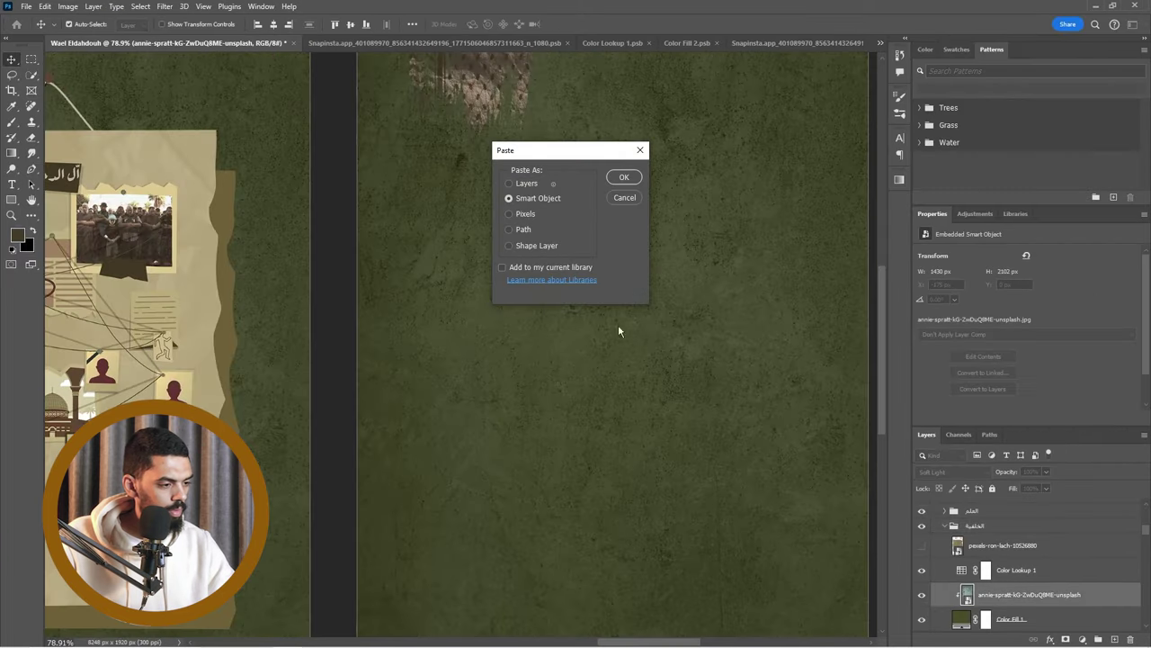
{"action": "left_click", "coordinate": [624, 179]}
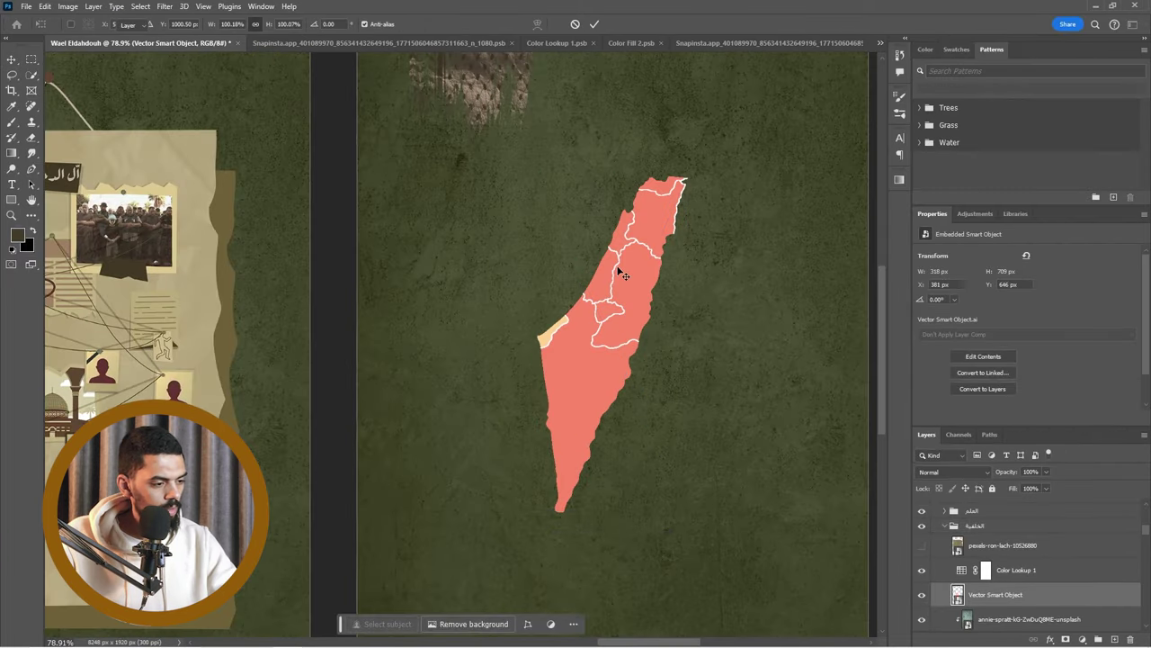
Copy only the Gaza strip shape from the map in Illustrator and paste it into the Photoshop poster as a Smart Object.
{"action": "key", "text": "alt+Tab"}
{"action": "left_click", "coordinate": [560, 320]}
{"action": "left_click", "coordinate": [586, 345]}
{"action": "key", "text": "ctrl+c"}
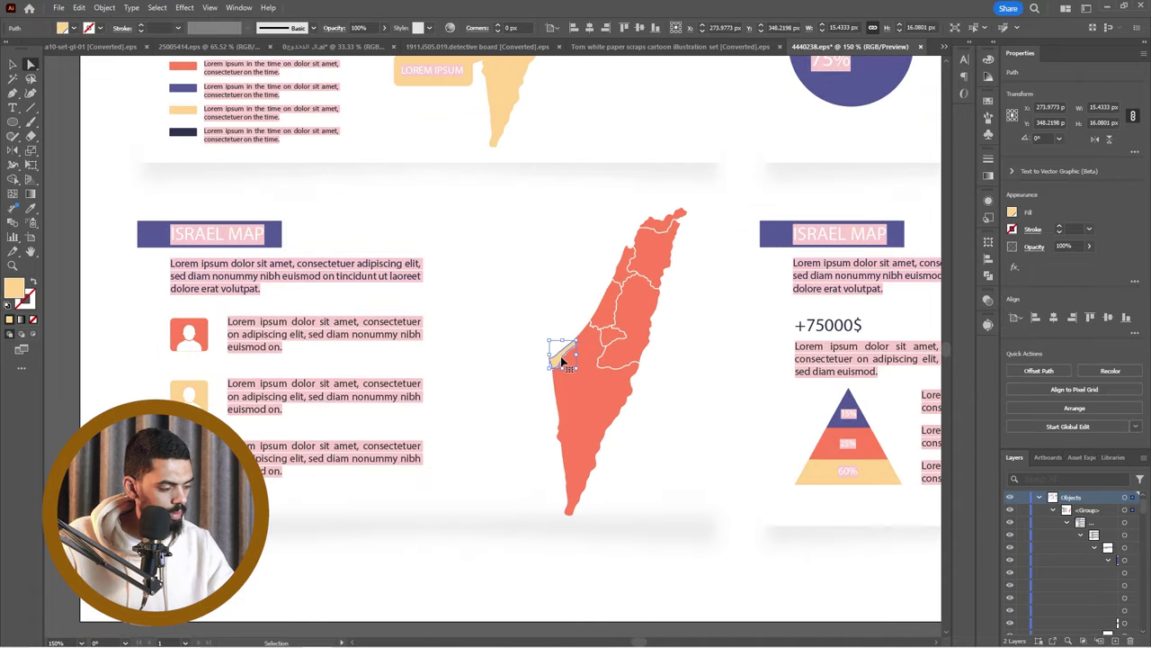
{"action": "key", "text": "alt+Tab"}
{"action": "key", "text": "ctrl+v"}
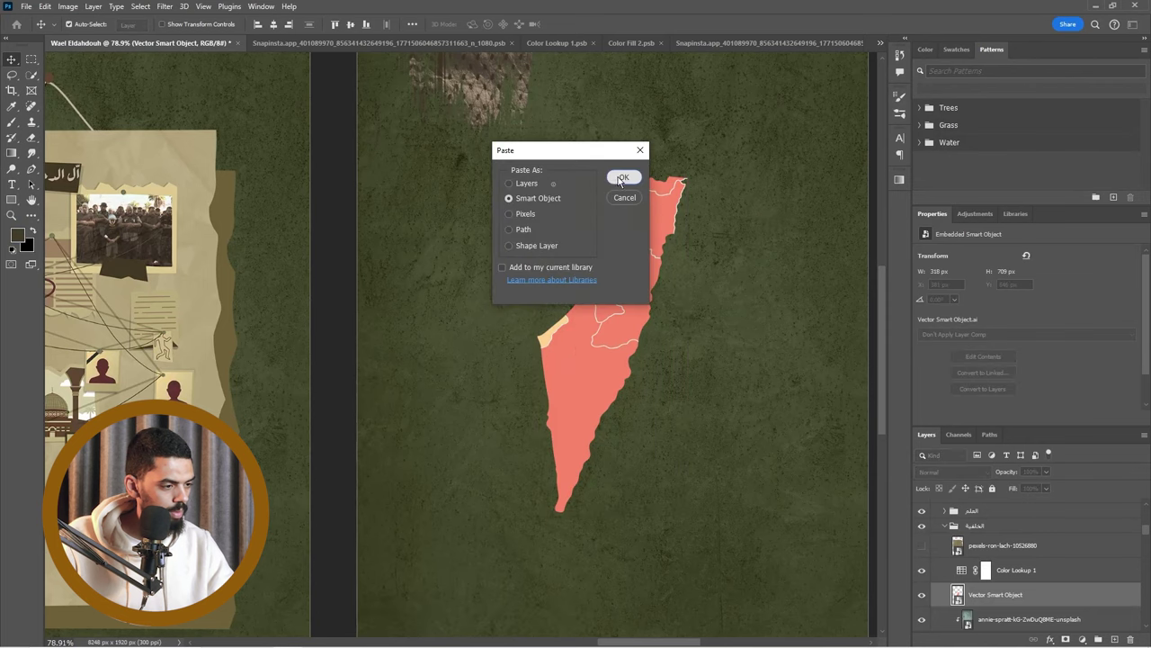
{"action": "left_click", "coordinate": [623, 178]}
Place the Gaza shape exactly over its spot on the coral map and check both layers by toggling their visibility.
{"action": "scroll", "coordinate": [620, 342], "scroll_direction": "up", "scroll_amount": 3}
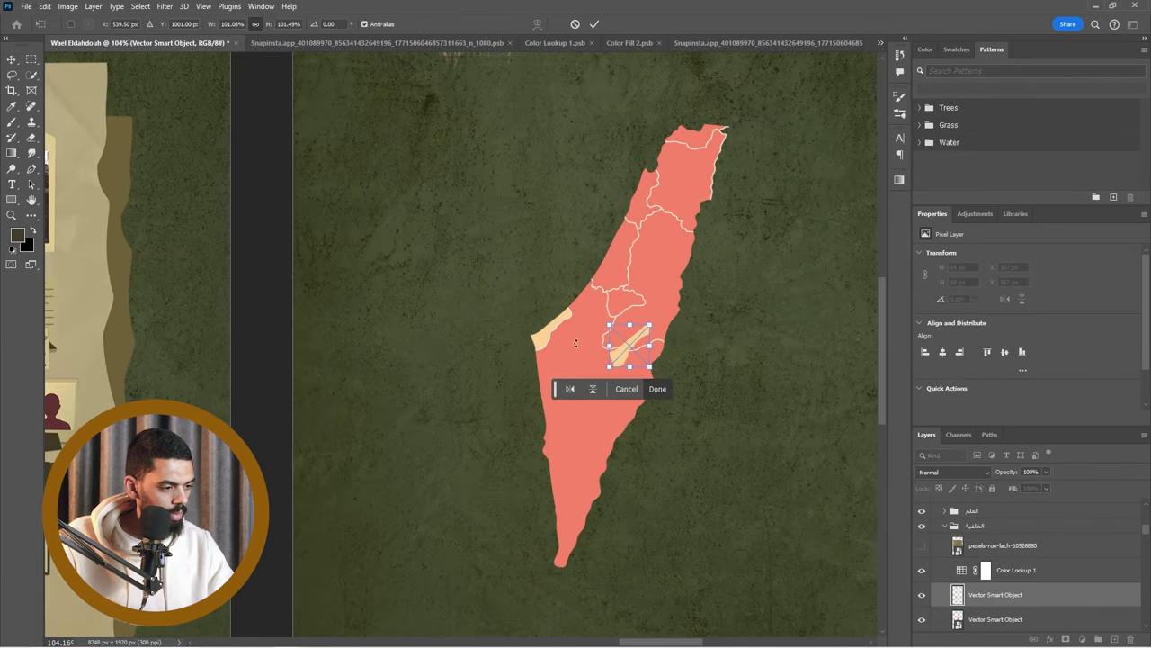
{"action": "scroll", "coordinate": [535, 334], "scroll_direction": "up", "scroll_amount": 1}
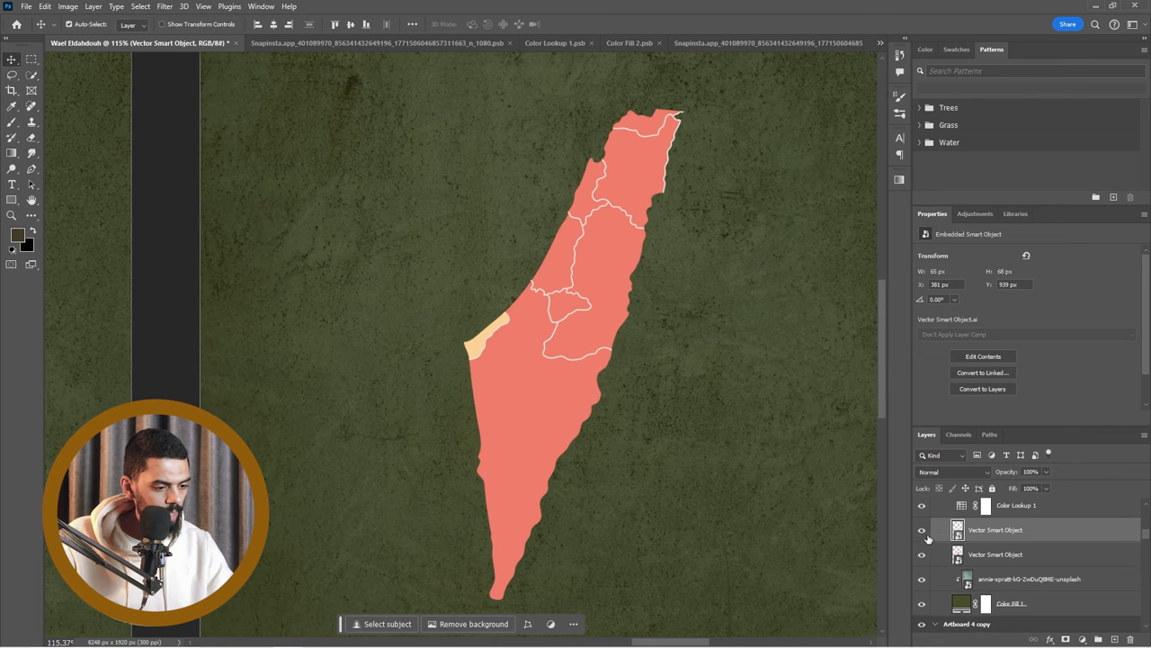
{"action": "left_click", "coordinate": [922, 531]}
{"action": "left_click", "coordinate": [922, 554]}
{"action": "left_click", "coordinate": [922, 554]}
{"action": "left_click", "coordinate": [921, 530]}
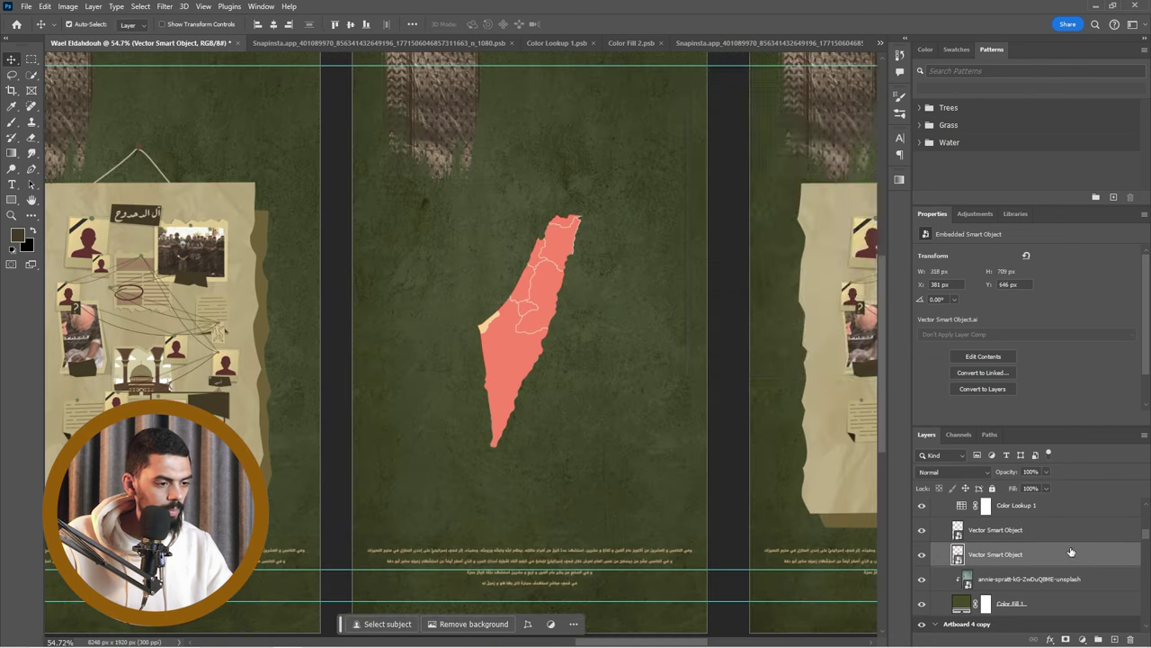
Add a Color Overlay to the full map layer using the light beige sampled from the investigation board.
{"action": "double_click", "coordinate": [1070, 554]}
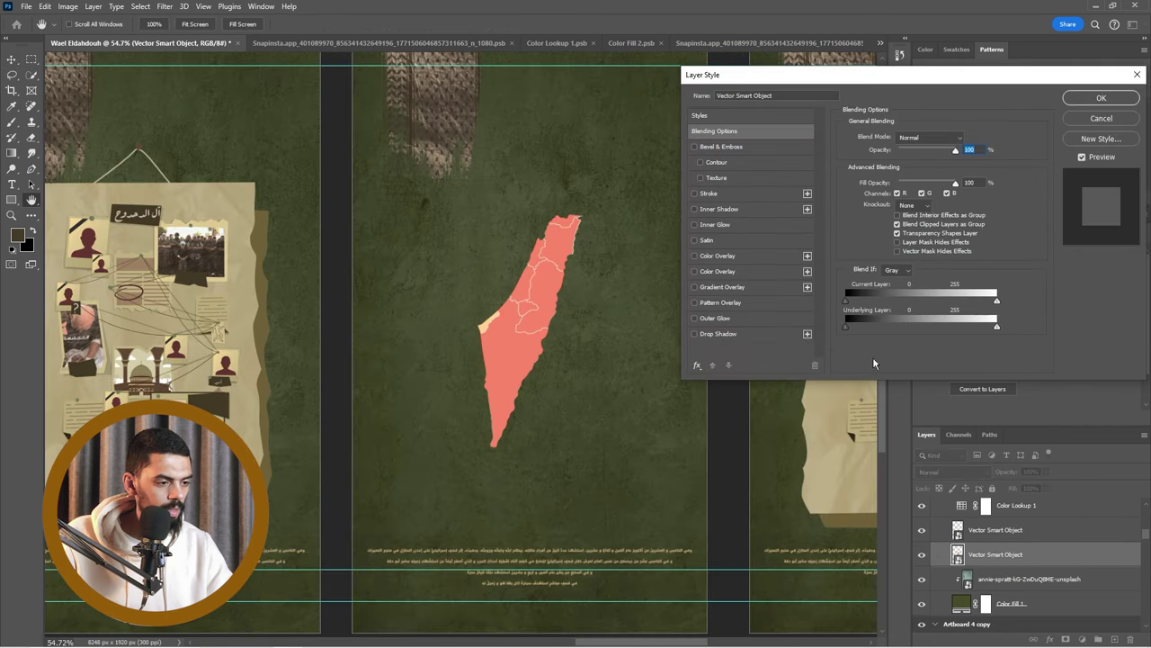
{"action": "left_click", "coordinate": [696, 255]}
{"action": "left_click", "coordinate": [967, 138]}
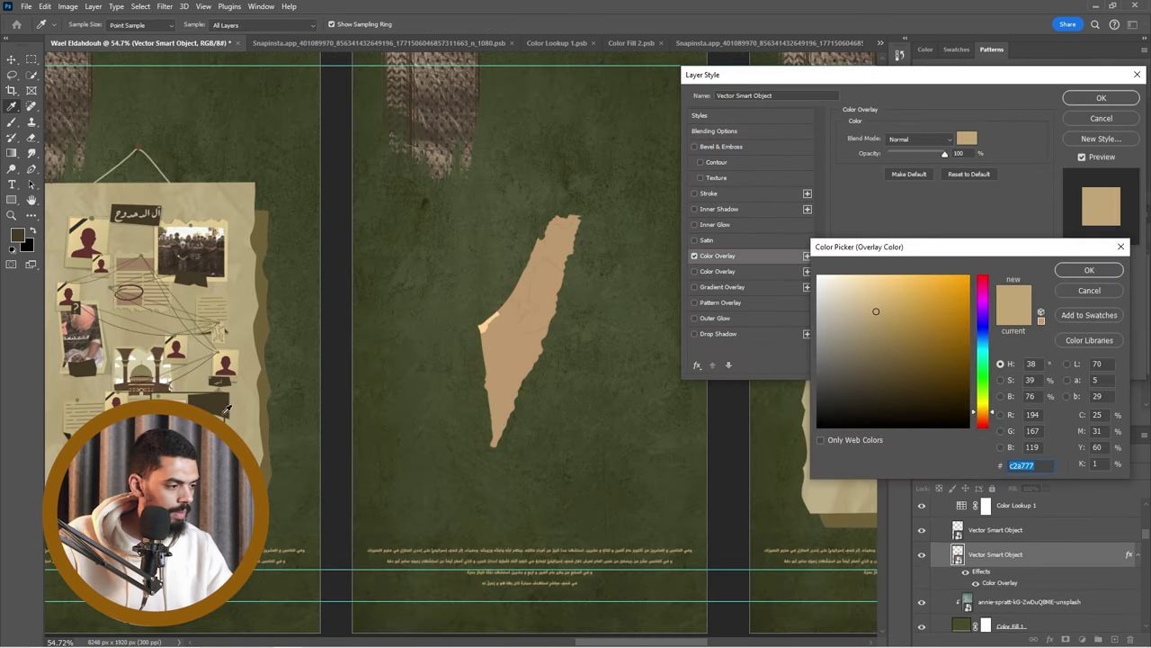
{"action": "left_click", "coordinate": [210, 221]}
{"action": "left_click", "coordinate": [1089, 270]}
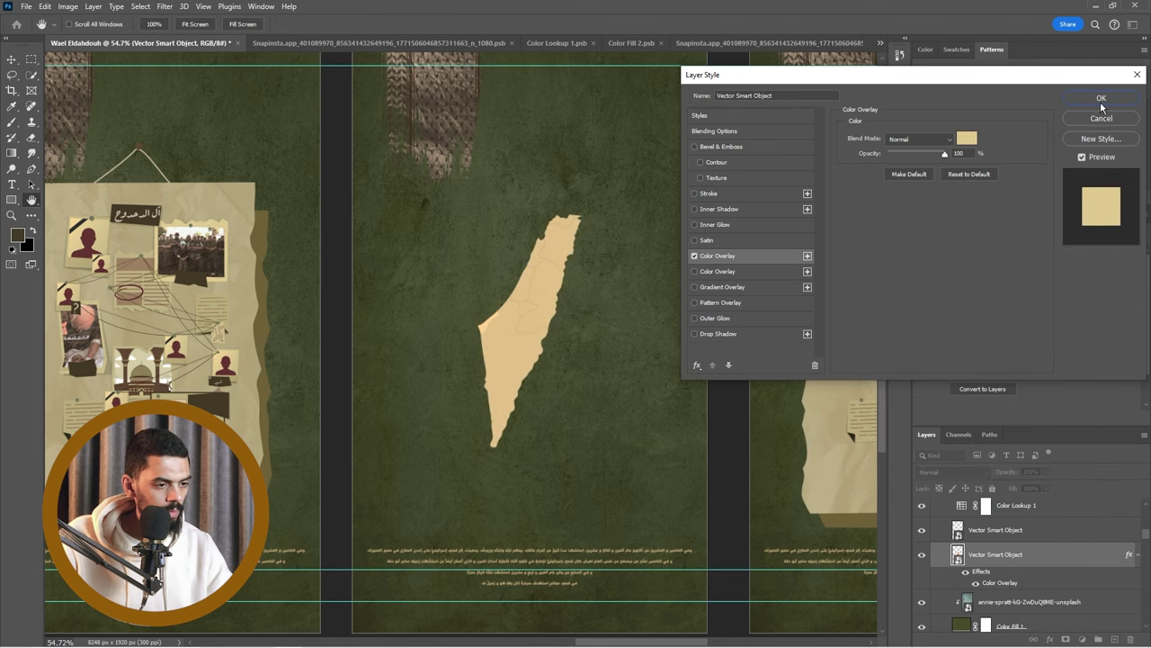
{"action": "left_click", "coordinate": [1100, 98]}
Add a dark red Color Overlay (#633431) to the Gaza shape layer.
{"action": "left_click", "coordinate": [989, 531]}
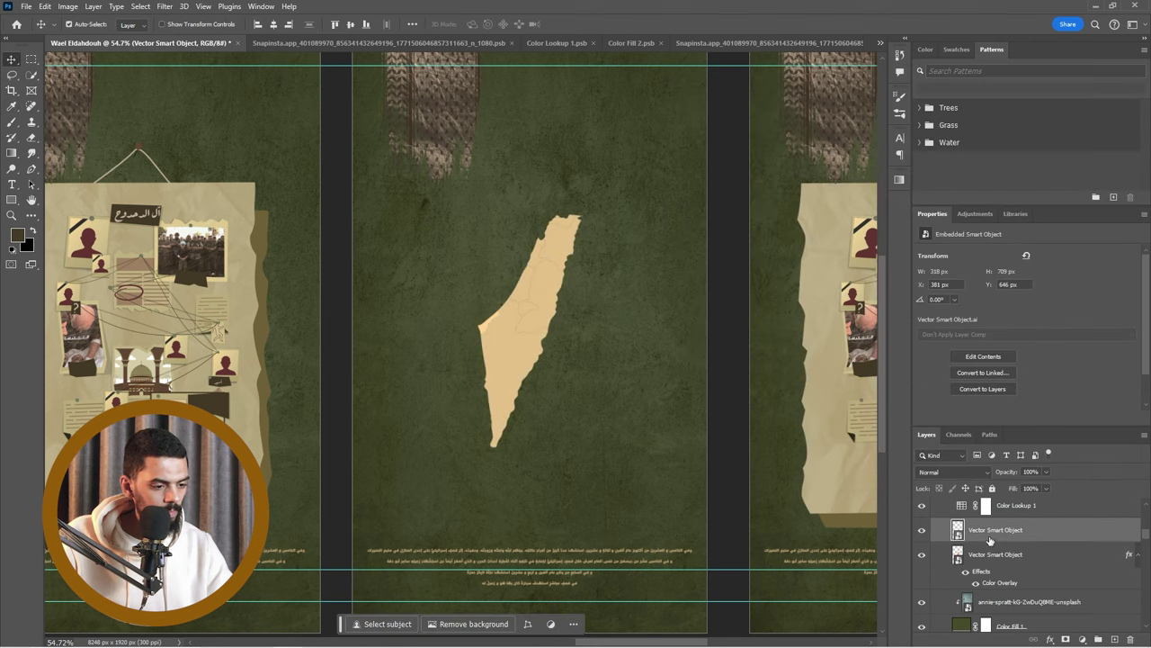
{"action": "double_click", "coordinate": [1101, 535]}
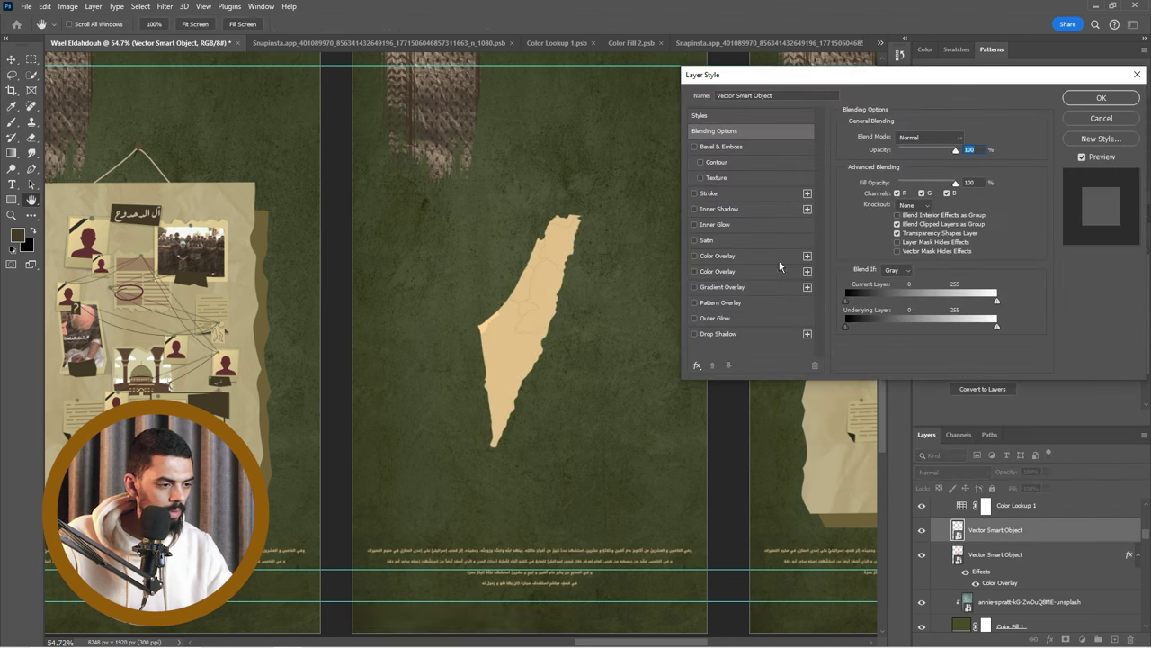
{"action": "left_click", "coordinate": [698, 257]}
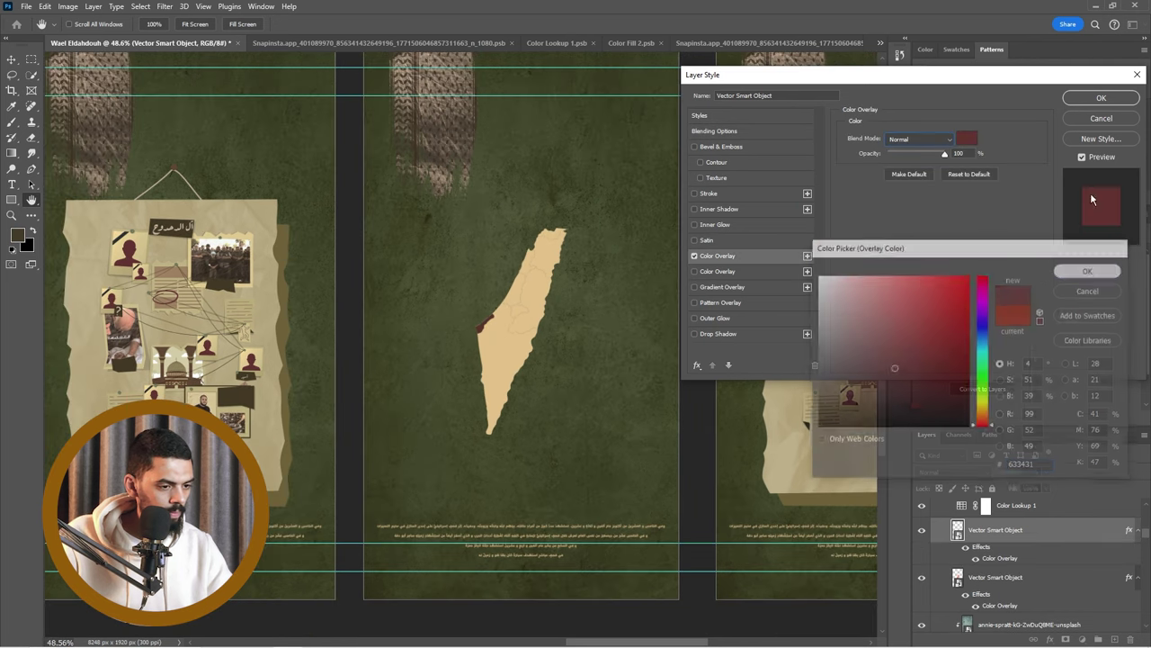
{"action": "left_click", "coordinate": [1089, 270]}
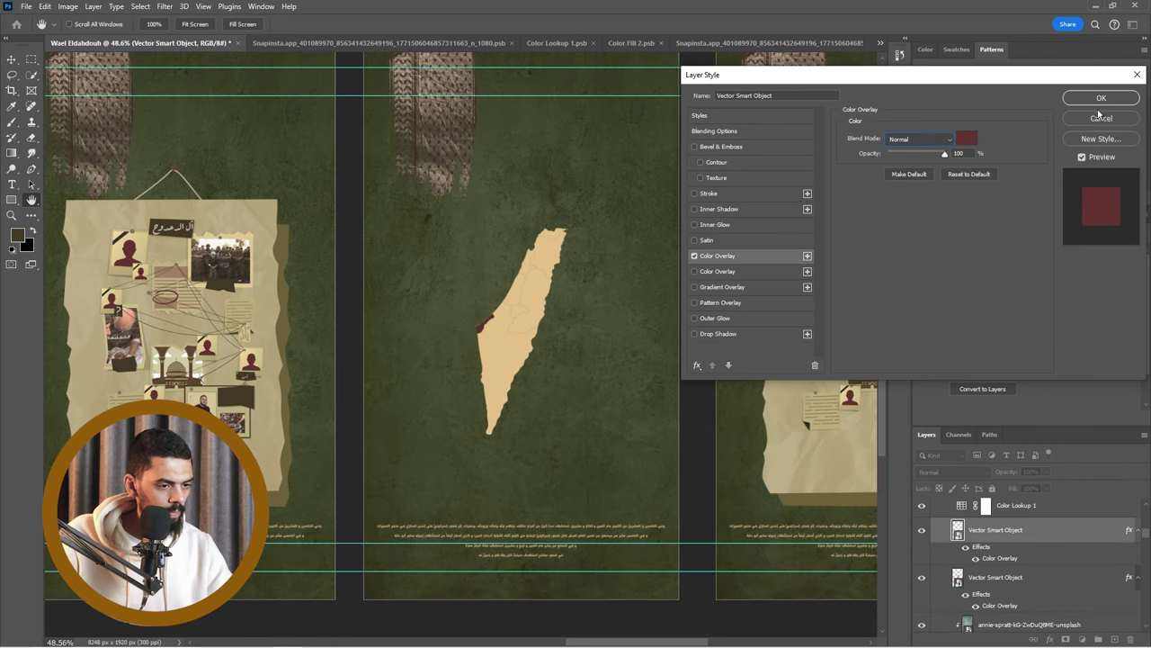
{"action": "left_click", "coordinate": [1101, 97]}
Transform the map and Gaza shape together, enlarging the map to about 348 × 1074 px and rotating both to about -12°.
{"action": "scroll", "coordinate": [454, 324], "scroll_direction": "up", "scroll_amount": 4}
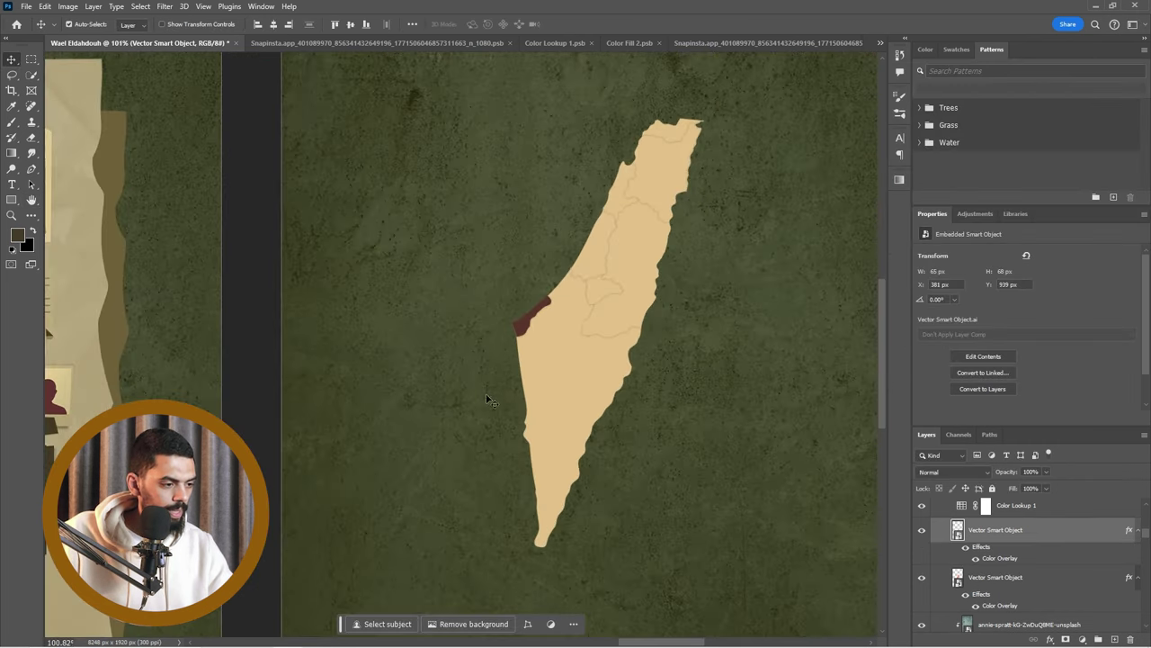
{"action": "scroll", "coordinate": [489, 400], "scroll_direction": "down", "scroll_amount": 2}
{"action": "left_click", "coordinate": [1021, 581], "text": "shift"}
{"action": "key", "text": "ctrl+t"}
{"action": "scroll", "coordinate": [533, 334], "scroll_direction": "down", "scroll_amount": 1}
{"action": "left_click_drag", "start_coordinate": [644, 502], "coordinate": [695, 515]}
{"action": "left_click_drag", "start_coordinate": [585, 406], "coordinate": [662, 406]}
{"action": "key", "text": "Return"}
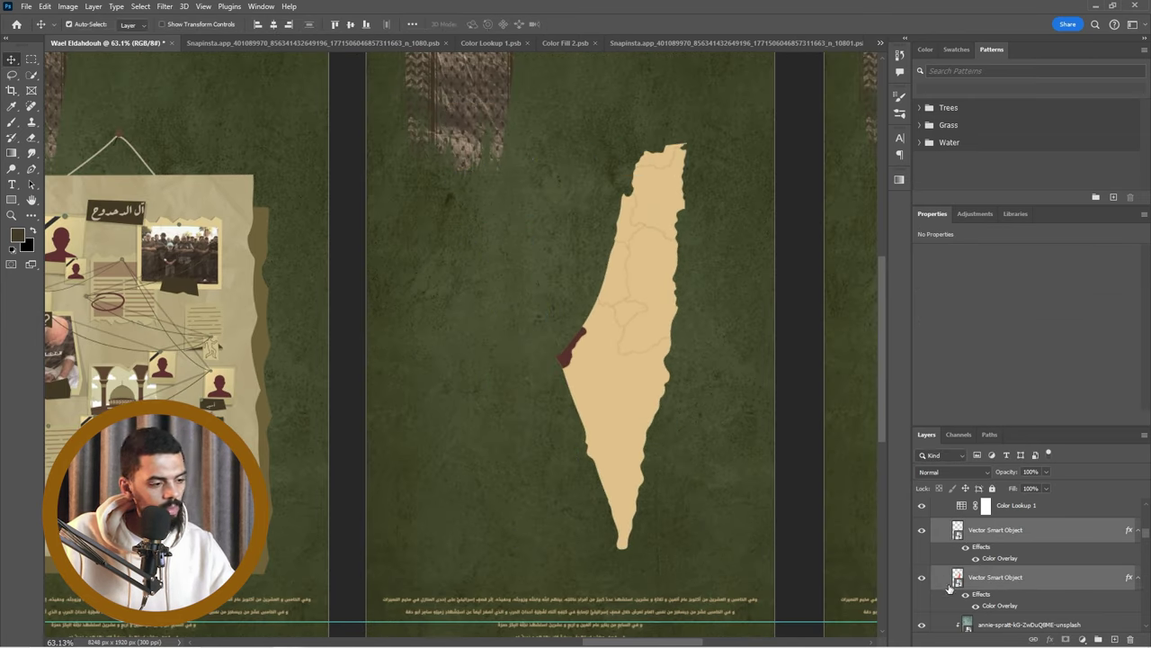
Try applying an Add Noise filter of 120.31% directly to the beige map layer, then undo it.
{"action": "left_click", "coordinate": [165, 6]}
{"action": "mouse_move", "coordinate": [207, 180]}
{"action": "left_click", "coordinate": [346, 182]}
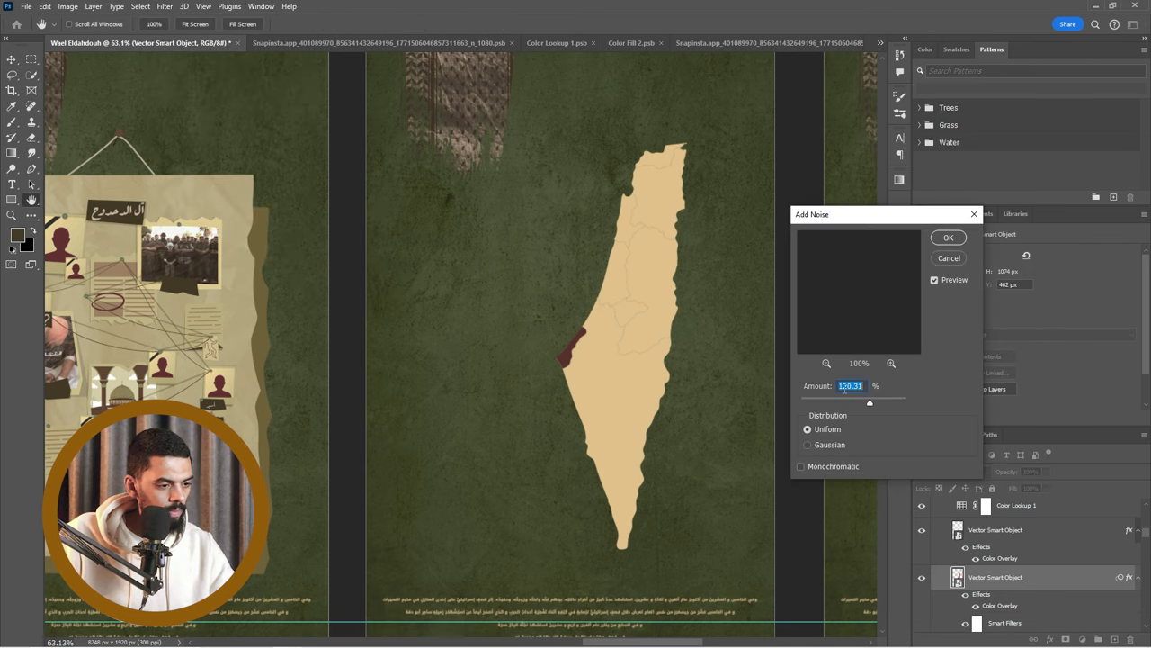
{"action": "left_click", "coordinate": [945, 238]}
{"action": "scroll", "coordinate": [766, 485], "scroll_direction": "up", "scroll_amount": 1}
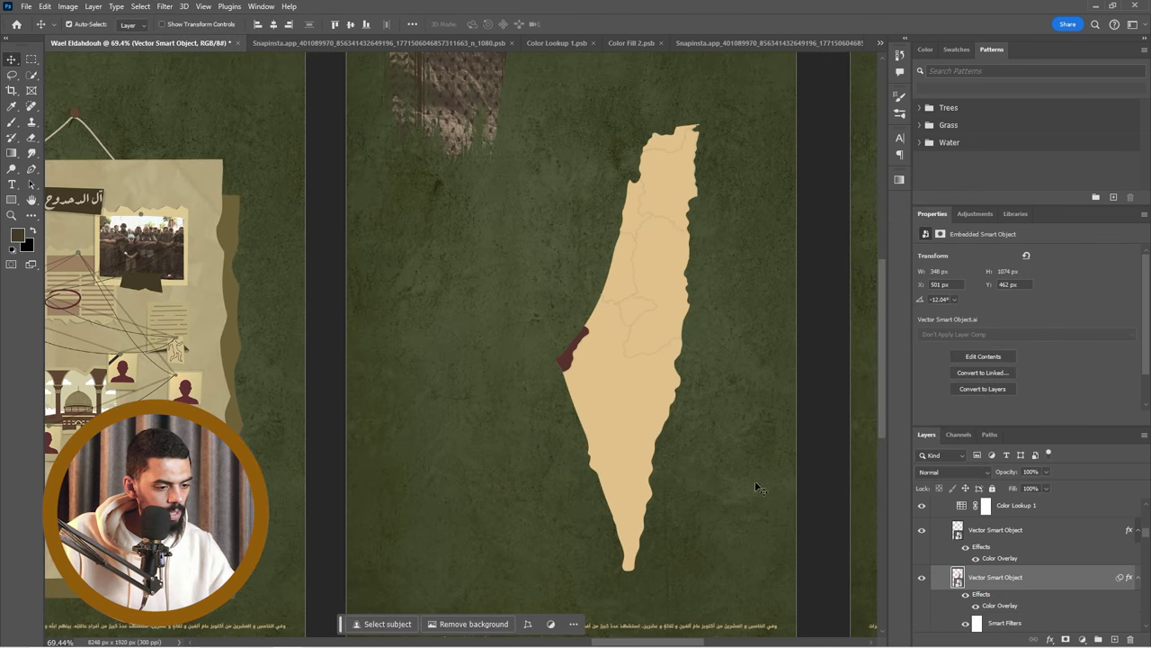
{"action": "key", "text": "ctrl+z"}
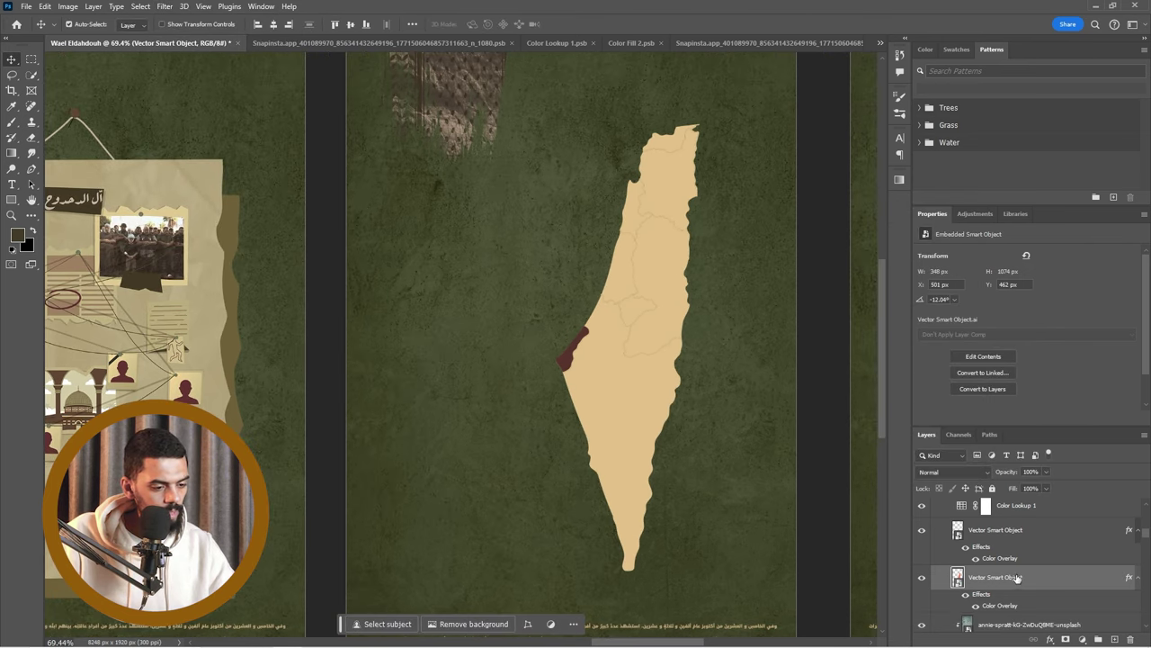
Convert the beige map layer to a new Smart Object and apply a uniform Add Noise filter of 19.66%.
{"action": "right_click", "coordinate": [1017, 577]}
{"action": "left_click", "coordinate": [1084, 166]}
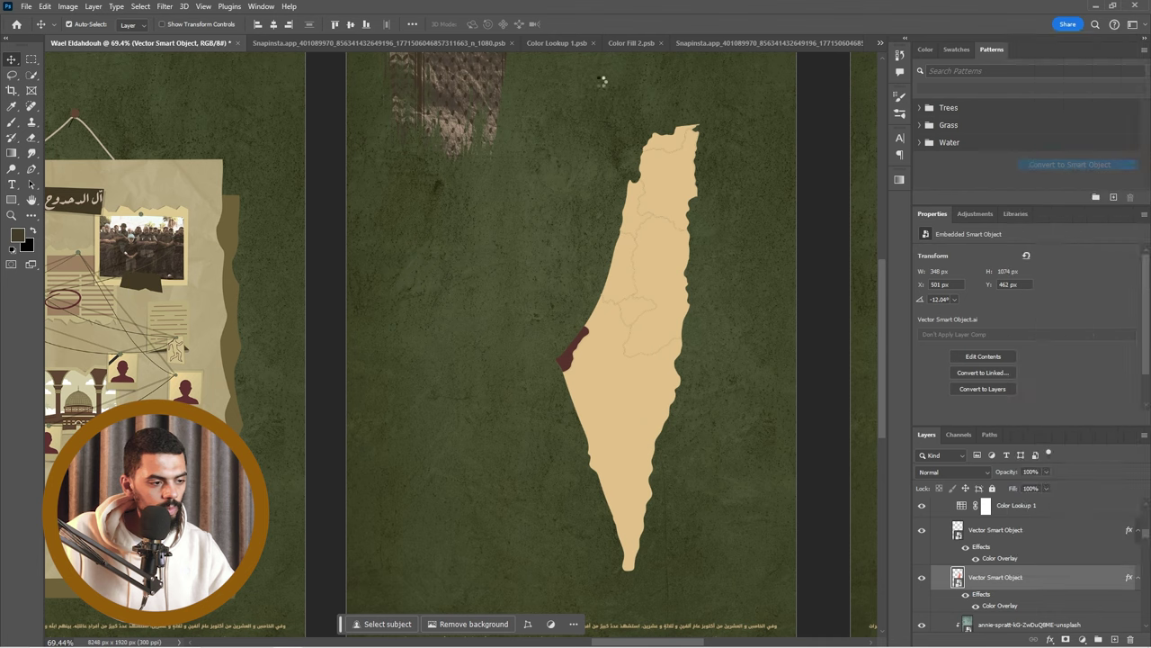
{"action": "left_click", "coordinate": [167, 8]}
{"action": "mouse_move", "coordinate": [220, 199]}
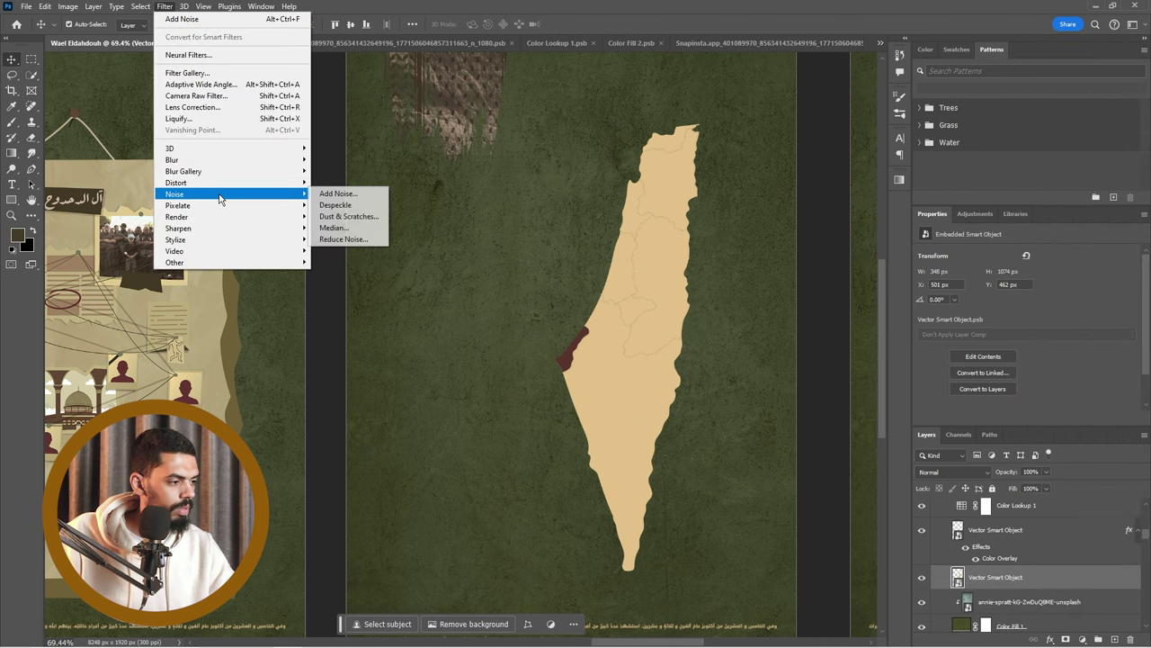
{"action": "left_click", "coordinate": [337, 193]}
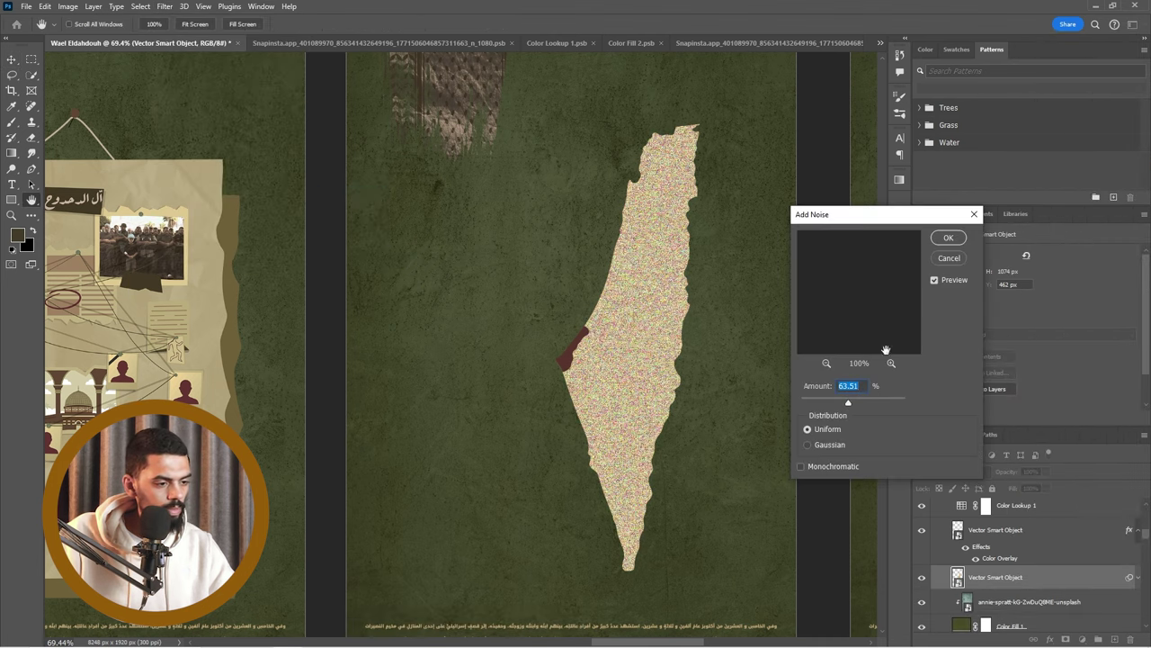
{"action": "left_click_drag", "start_coordinate": [826, 407], "coordinate": [823, 405]}
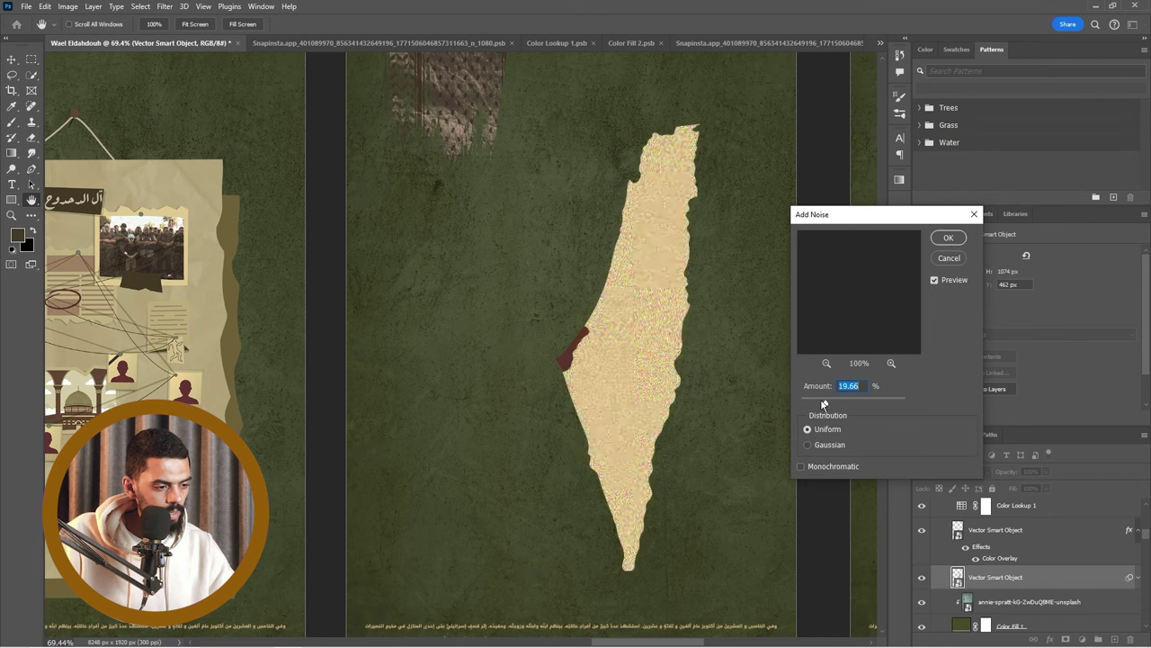
{"action": "left_click", "coordinate": [951, 239]}
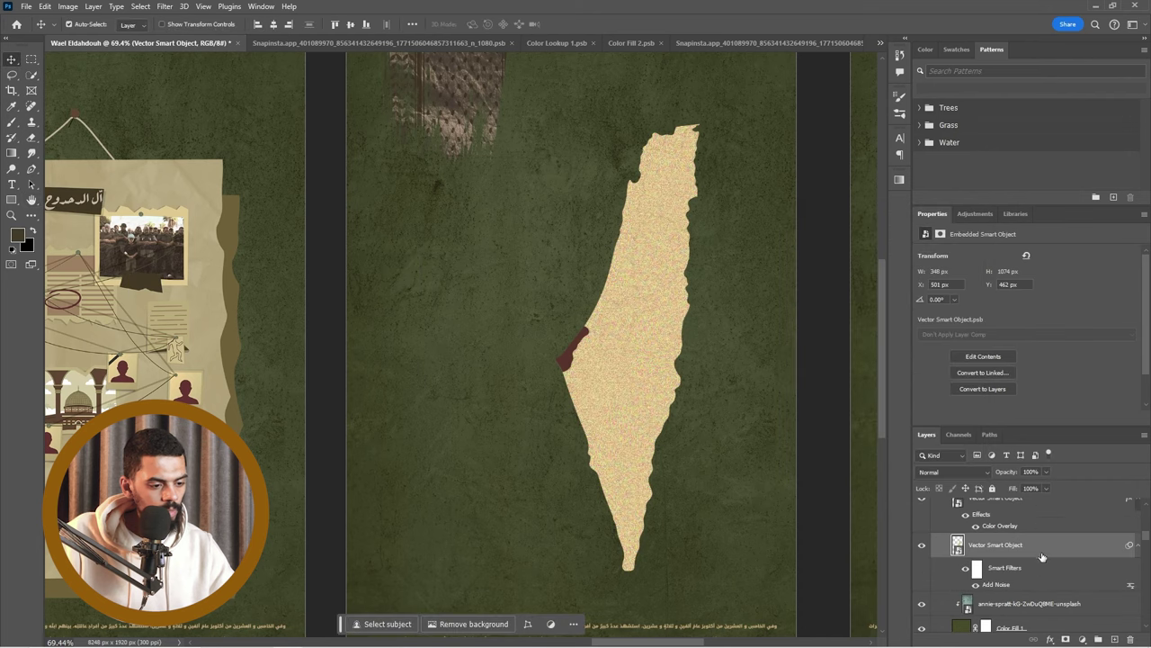
Convert the Gaza shape to a Smart Object and set the map's Add Noise filter blending mode to Luminosity.
{"action": "right_click", "coordinate": [1013, 514]}
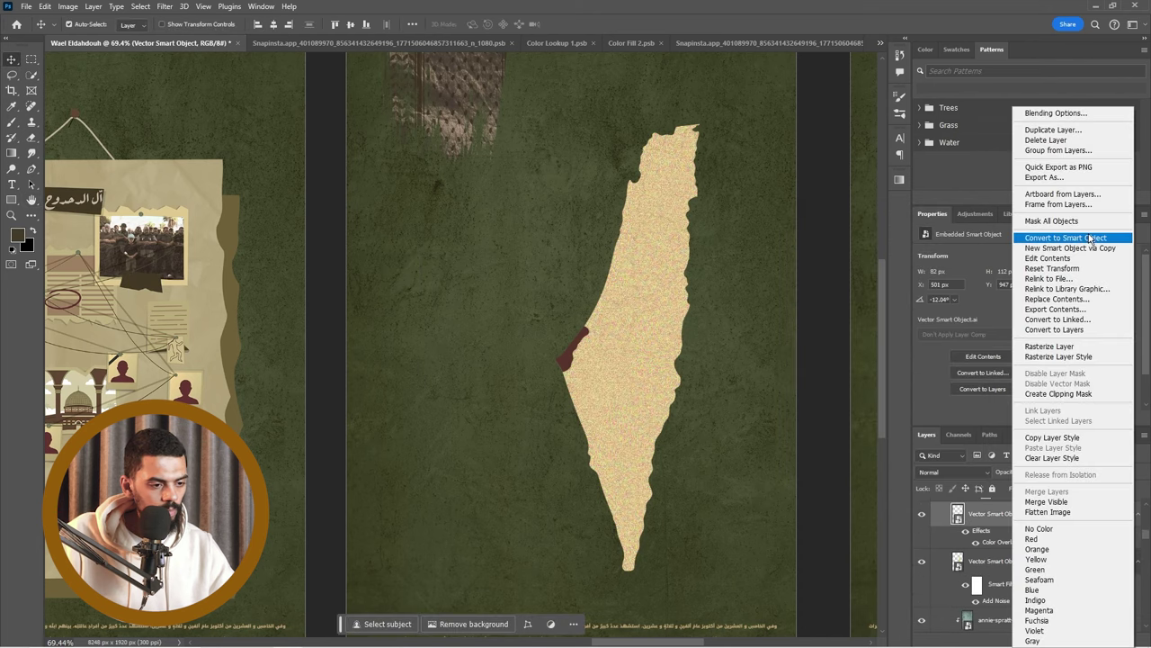
{"action": "left_click", "coordinate": [1048, 236]}
{"action": "scroll", "coordinate": [1117, 573], "scroll_direction": "down", "scroll_amount": 1}
{"action": "double_click", "coordinate": [1132, 563]}
{"action": "left_click", "coordinate": [801, 289]}
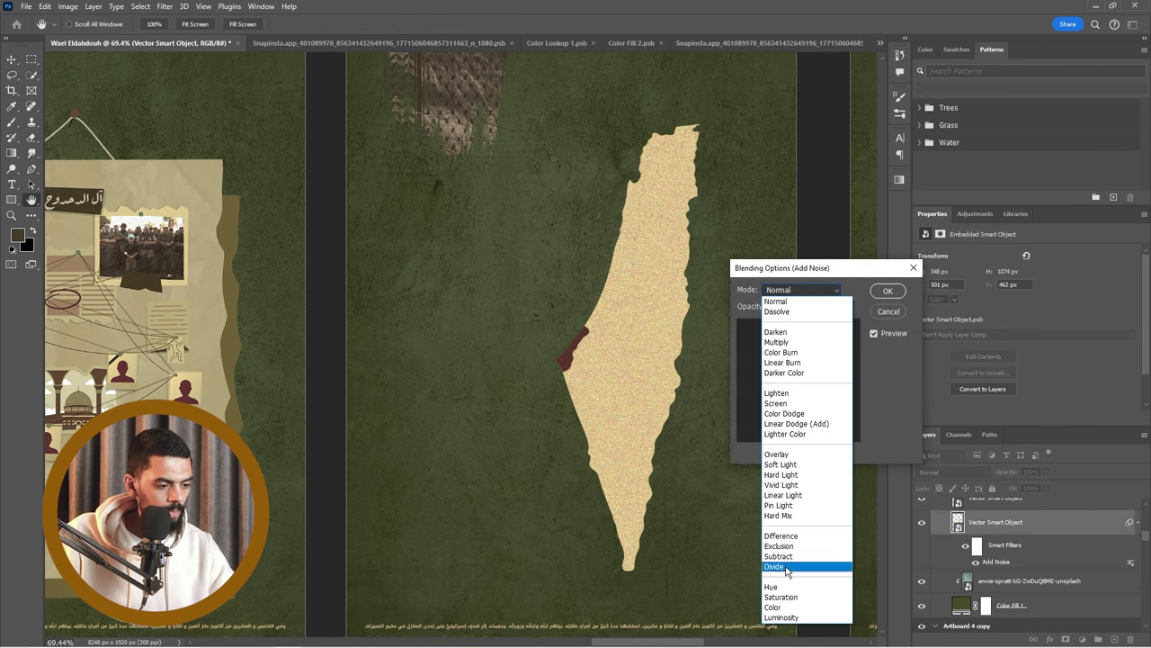
{"action": "left_click", "coordinate": [781, 617]}
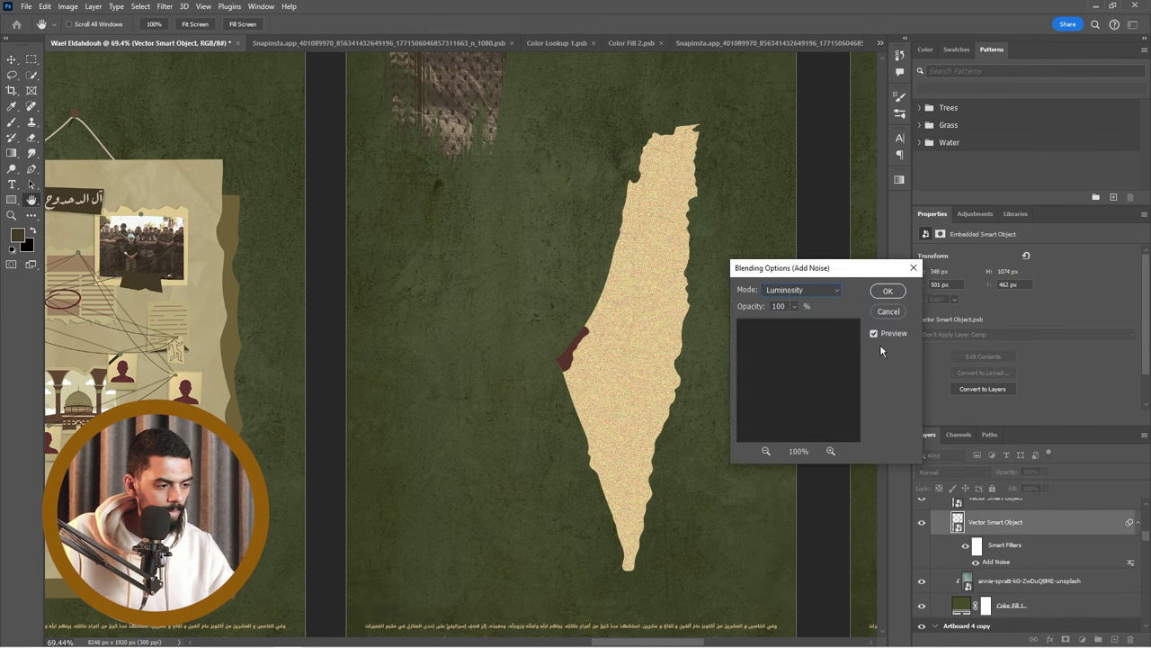
{"action": "left_click", "coordinate": [886, 292]}
Set the map's Add Noise filter blending to Luminosity at 38% opacity.
{"action": "scroll", "coordinate": [566, 353], "scroll_direction": "up", "scroll_amount": 5}
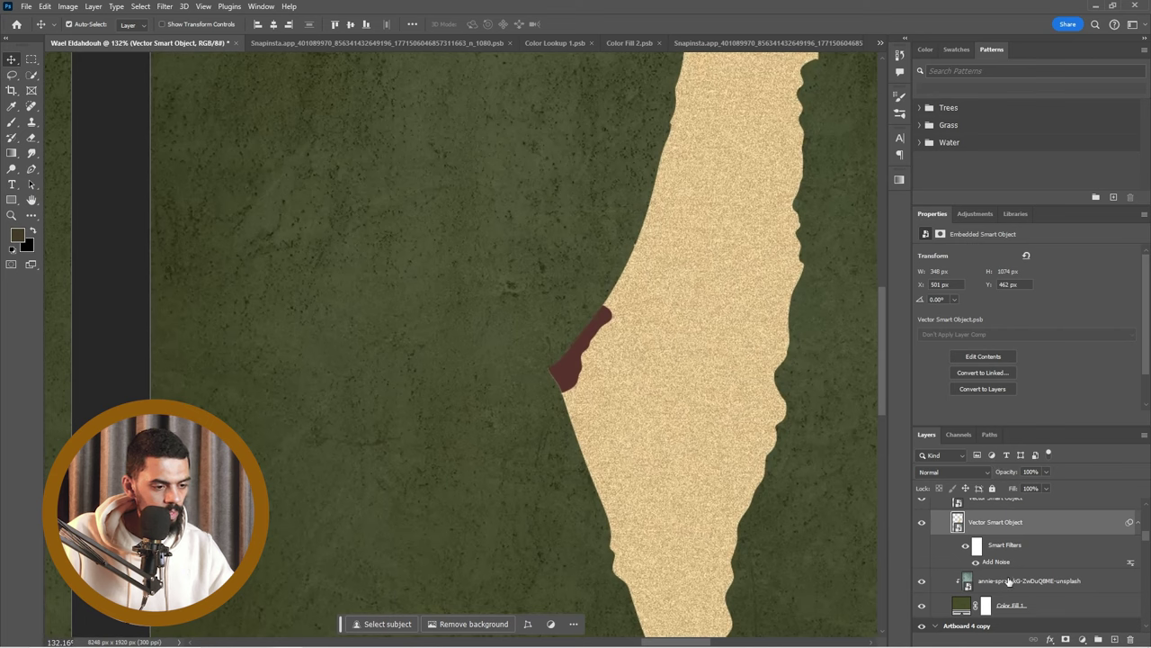
{"action": "double_click", "coordinate": [1130, 563]}
{"action": "left_click", "coordinate": [820, 289]}
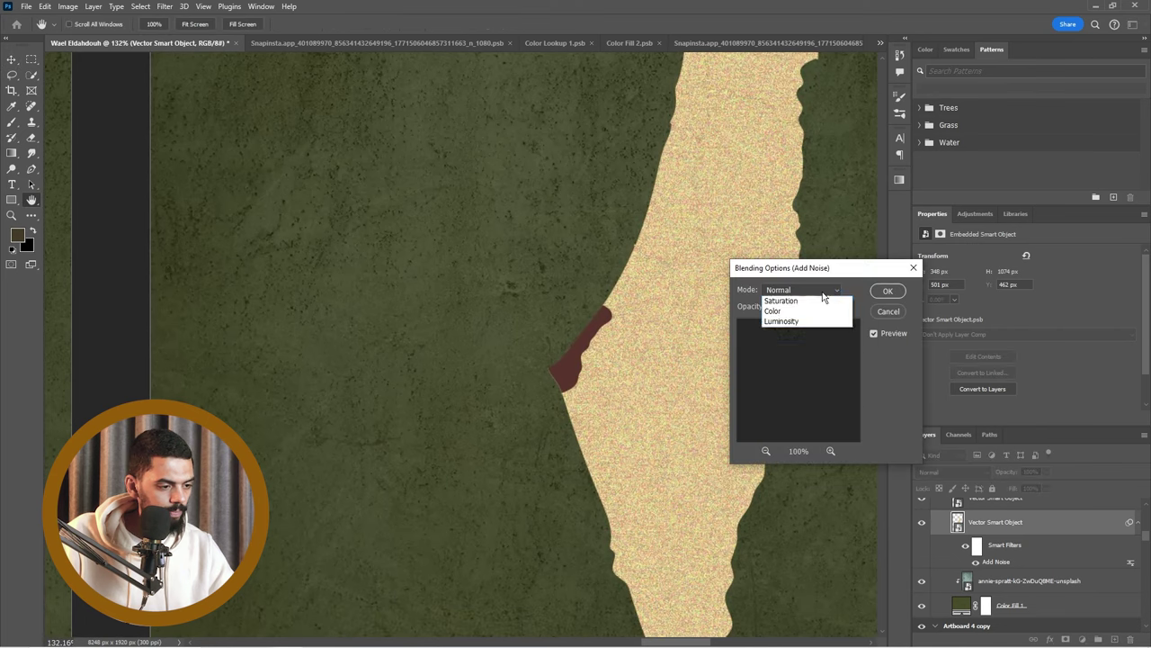
{"action": "left_click", "coordinate": [779, 617]}
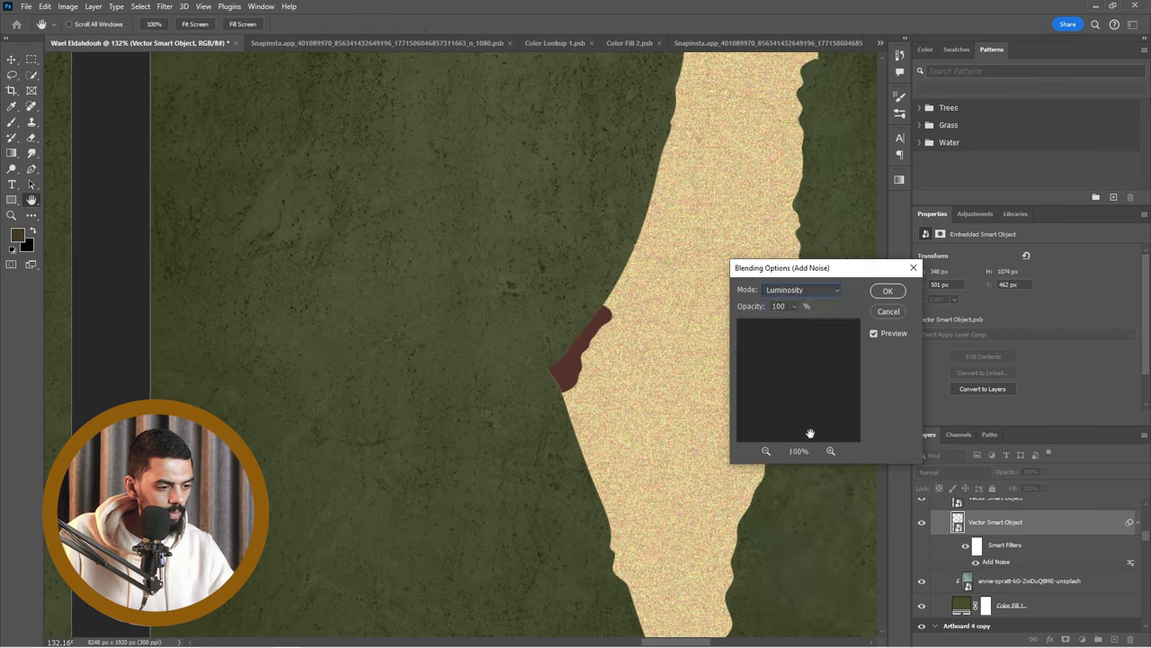
{"action": "left_click", "coordinate": [793, 308]}
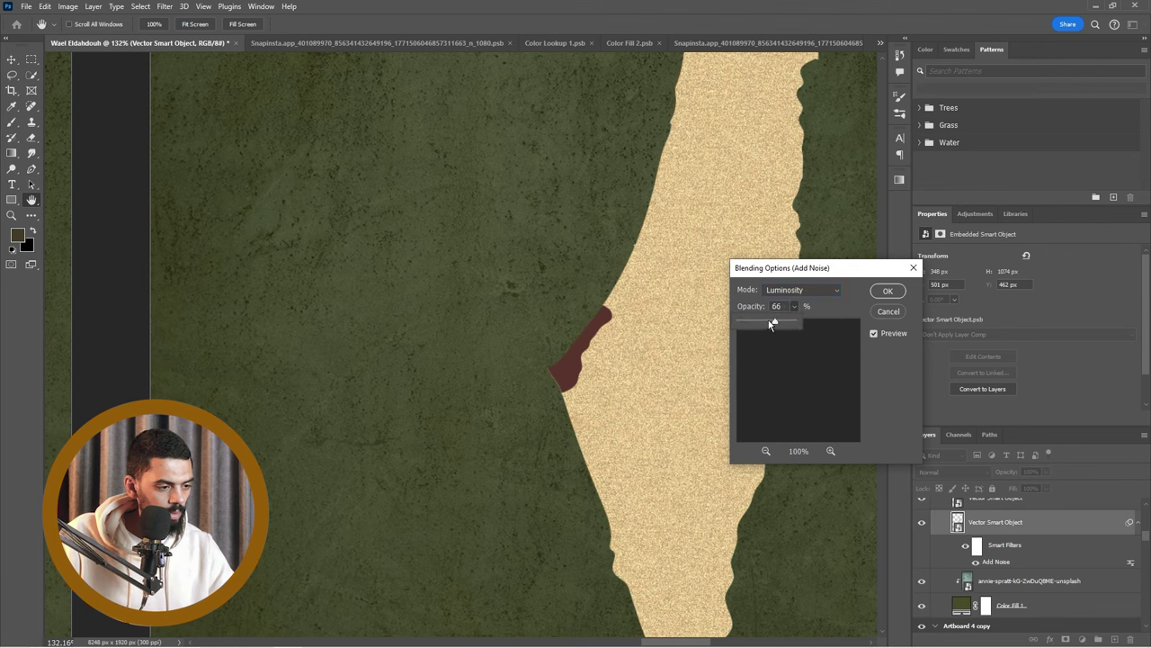
{"action": "left_click_drag", "start_coordinate": [760, 322], "coordinate": [763, 326]}
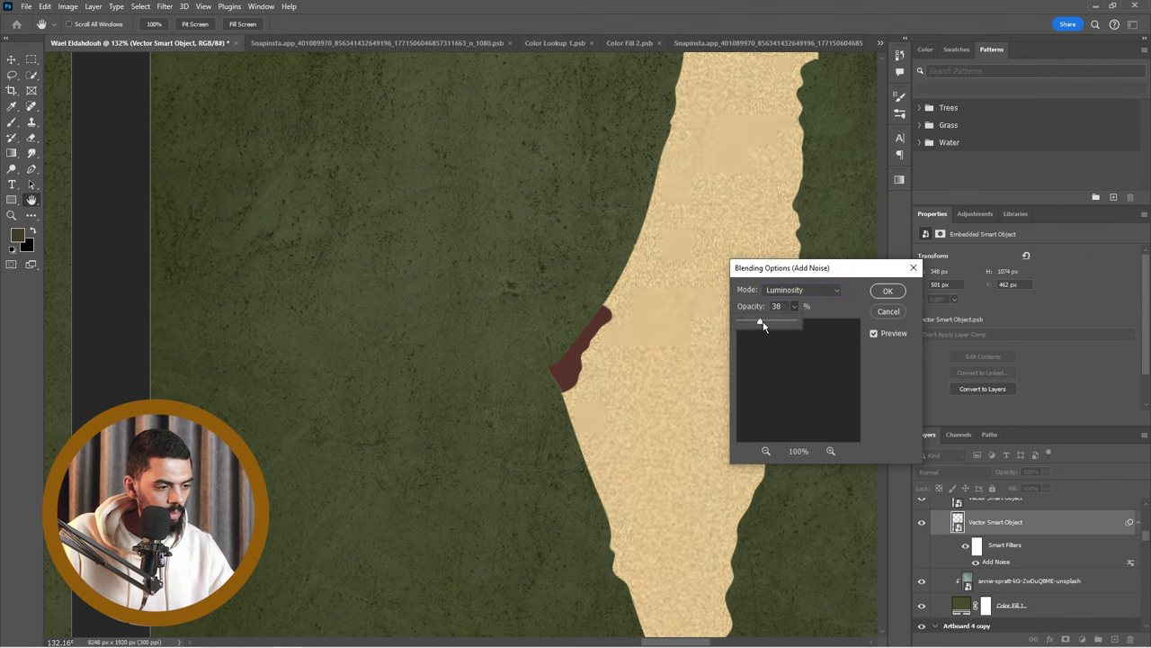
{"action": "left_click", "coordinate": [886, 291]}
Give the Gaza shape the same Add Noise filter and nudge it to X 499 px along the map's coastline.
{"action": "scroll", "coordinate": [1001, 593], "scroll_direction": "up", "scroll_amount": 2}
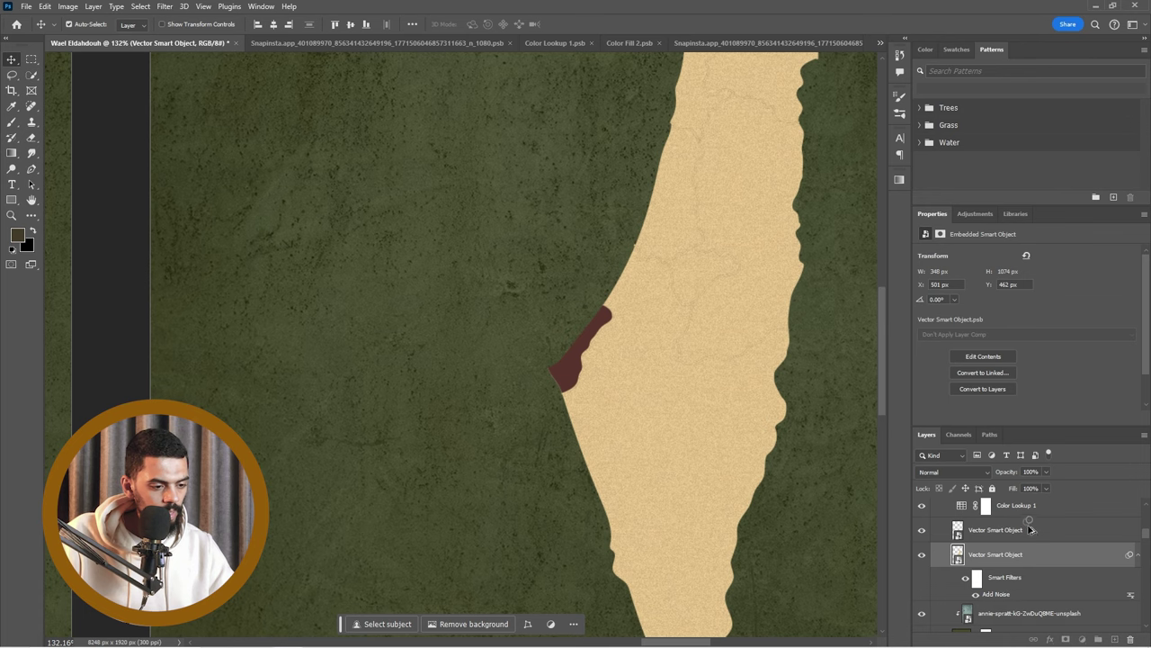
{"action": "scroll", "coordinate": [589, 351], "scroll_direction": "up", "scroll_amount": 5}
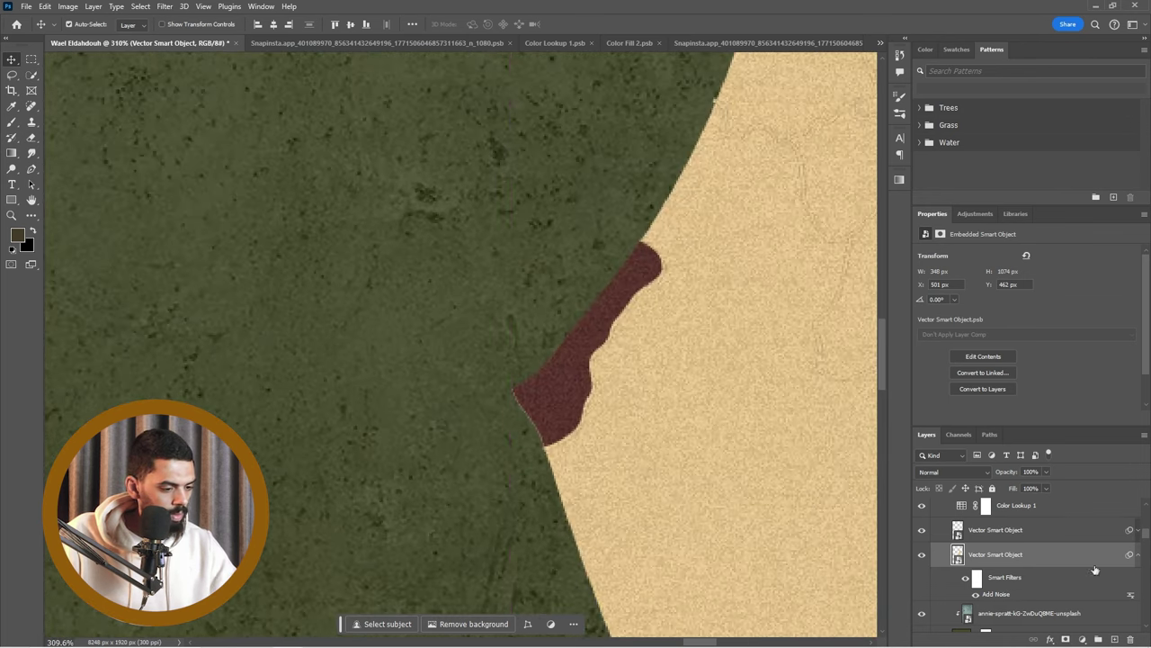
{"action": "left_click", "coordinate": [1035, 532]}
{"action": "key", "text": "ctrl+t"}
{"action": "key", "text": "Return"}
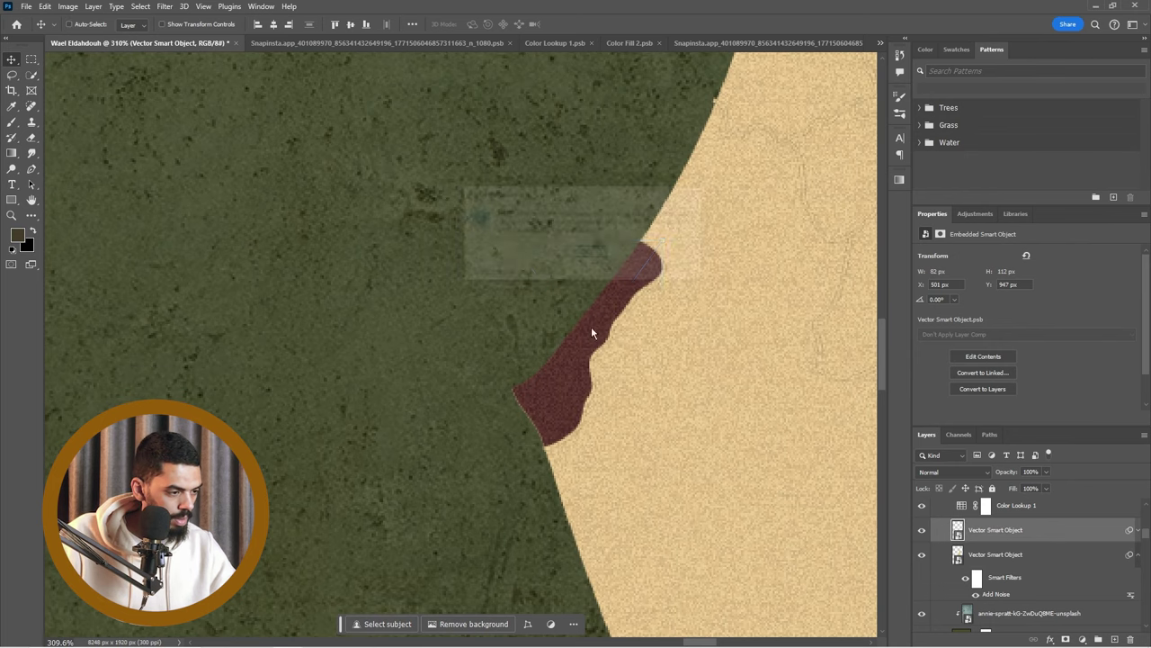
{"action": "key", "text": "Right"}
{"action": "key", "text": "Return"}
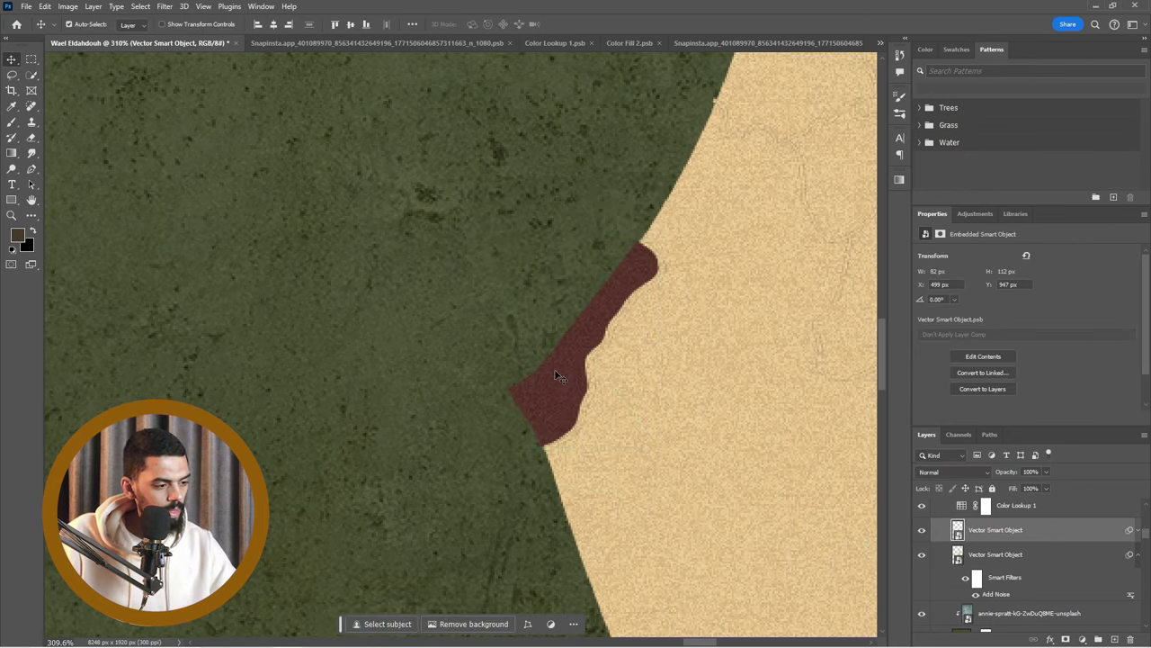
Switch to the Google Docs script, copy the message line under the الرسالة heading, and return to Photoshop.
{"action": "scroll", "coordinate": [558, 378], "scroll_direction": "down", "scroll_amount": 5}
{"action": "scroll", "coordinate": [553, 374], "scroll_direction": "down", "scroll_amount": 4}
{"action": "scroll", "coordinate": [563, 388], "scroll_direction": "down", "scroll_amount": 2}
{"action": "key", "text": "alt+Tab"}
{"action": "left_click_drag", "start_coordinate": [752, 322], "coordinate": [540, 322]}
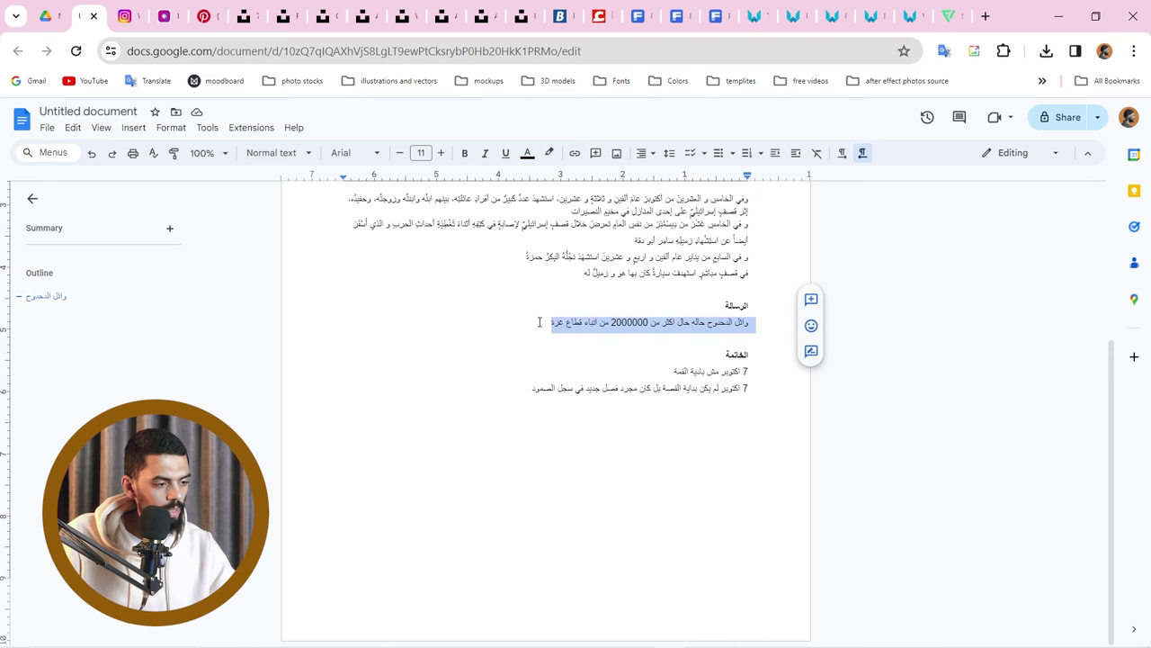
{"action": "key", "text": "alt+Tab"}
Replace the map poster's small body paragraph with the copied message line about more than 2000000 people of Gaza.
{"action": "left_click", "coordinate": [689, 533]}
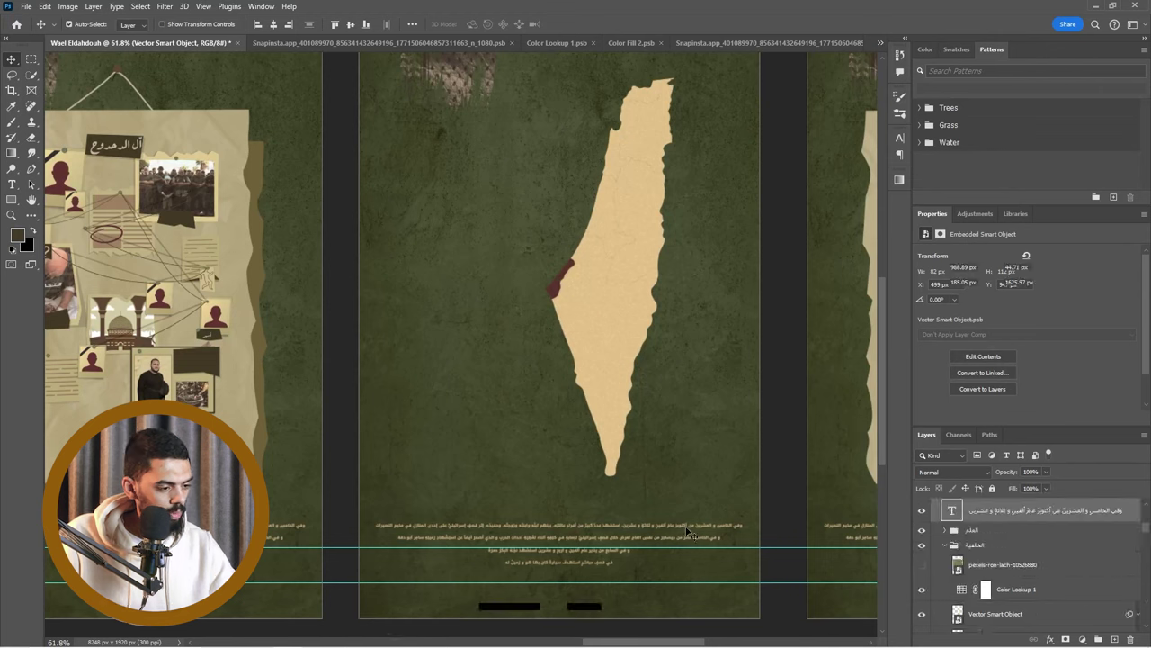
{"action": "double_click", "coordinate": [688, 527]}
{"action": "type", "text": "وائل الدحدوح حاله حال اكثر من 2000000 من ابناء قطاع غزة"}
{"action": "key", "text": "ctrl+Return"}
Enlarge the message line to 7.98 pt and place it between the two lower guides of the map poster.
{"action": "key", "text": "ctrl+t"}
{"action": "left_click_drag", "start_coordinate": [617, 520], "coordinate": [727, 546]}
{"action": "left_click_drag", "start_coordinate": [451, 545], "coordinate": [449, 591]}
{"action": "key", "text": "Return"}
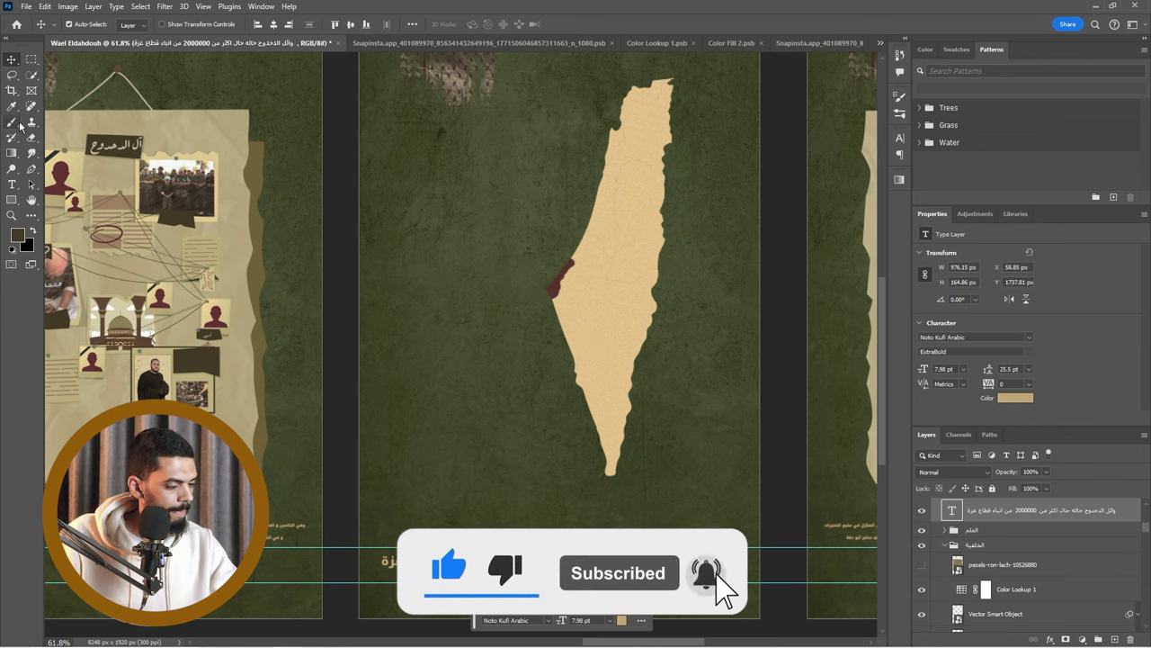
Draw a bent leader line about 317 × 63 px from Gaza into the empty background with the Pen tool in Shape mode.
{"action": "left_click", "coordinate": [32, 168]}
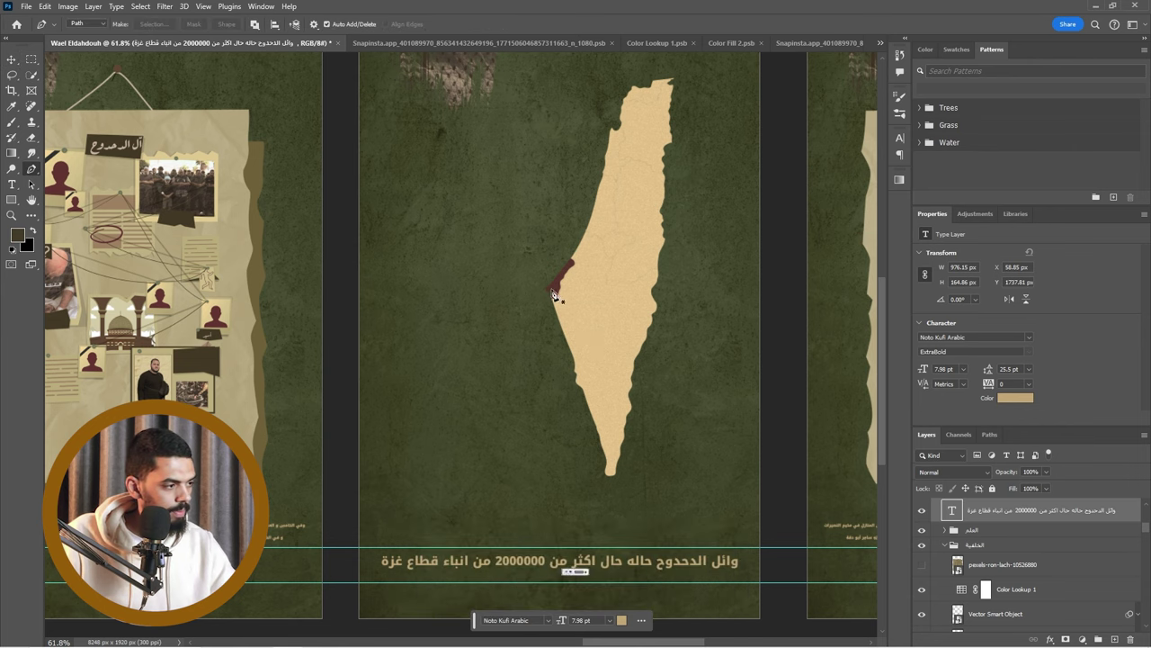
{"action": "left_click", "coordinate": [81, 24]}
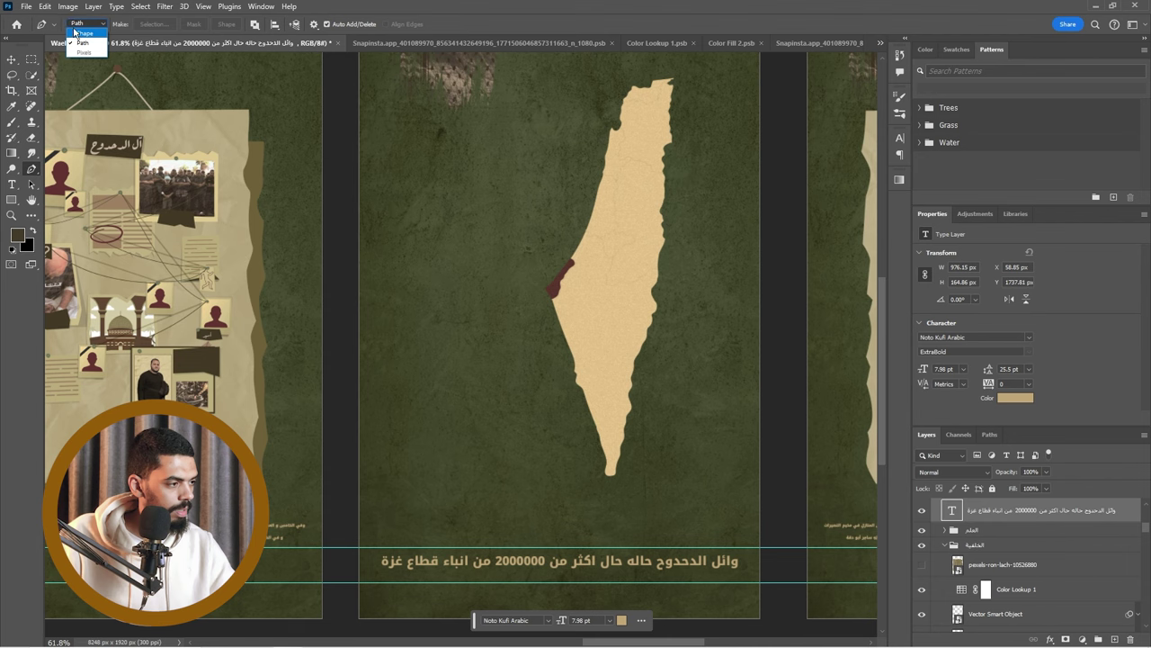
{"action": "left_click", "coordinate": [83, 33]}
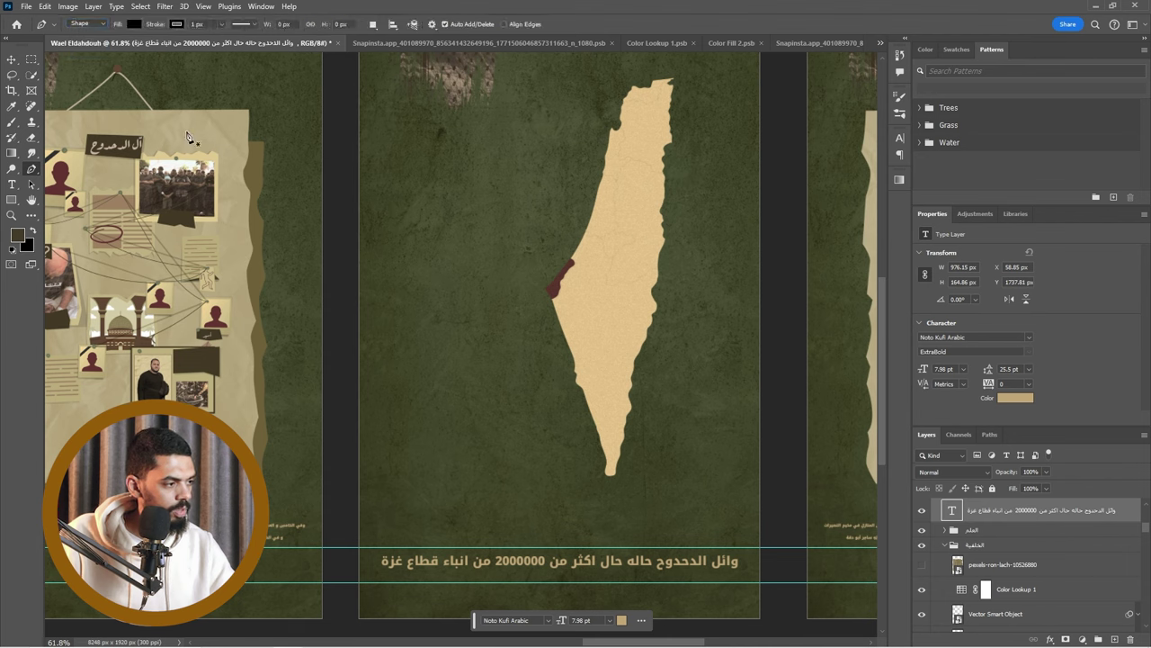
{"action": "left_click", "coordinate": [555, 287]}
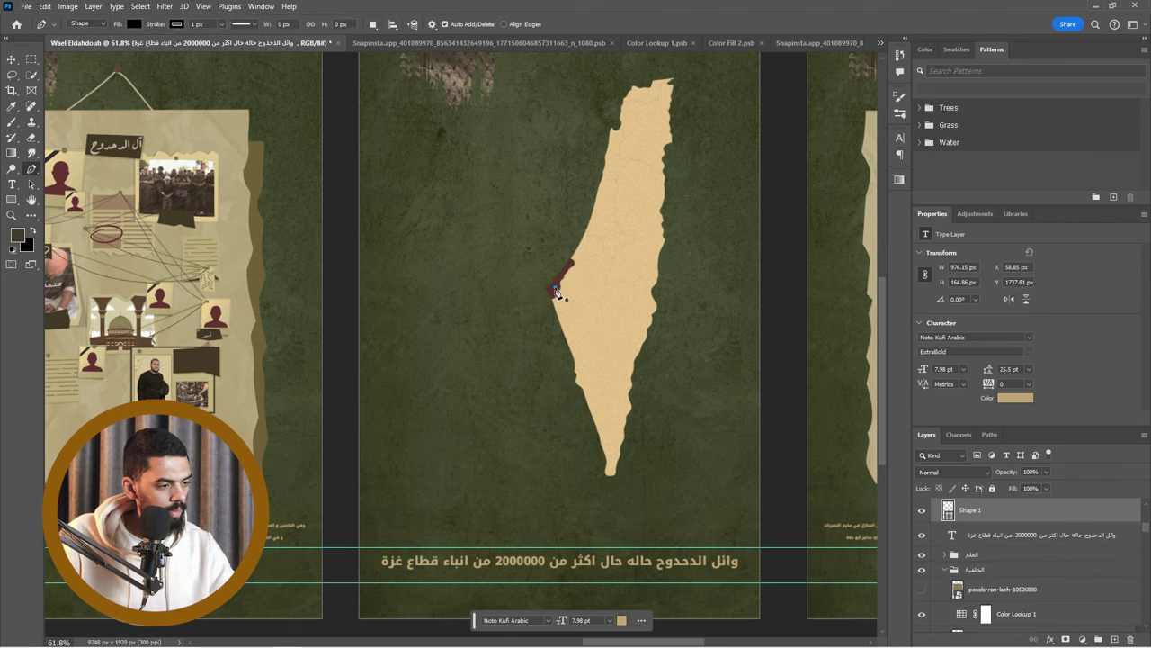
{"action": "left_click", "coordinate": [439, 265]}
{"action": "scroll", "coordinate": [463, 265], "scroll_direction": "up", "scroll_amount": 1}
Give the leader line no fill and a #9a8858 stroke 4.68 px wide.
{"action": "left_click", "coordinate": [133, 24]}
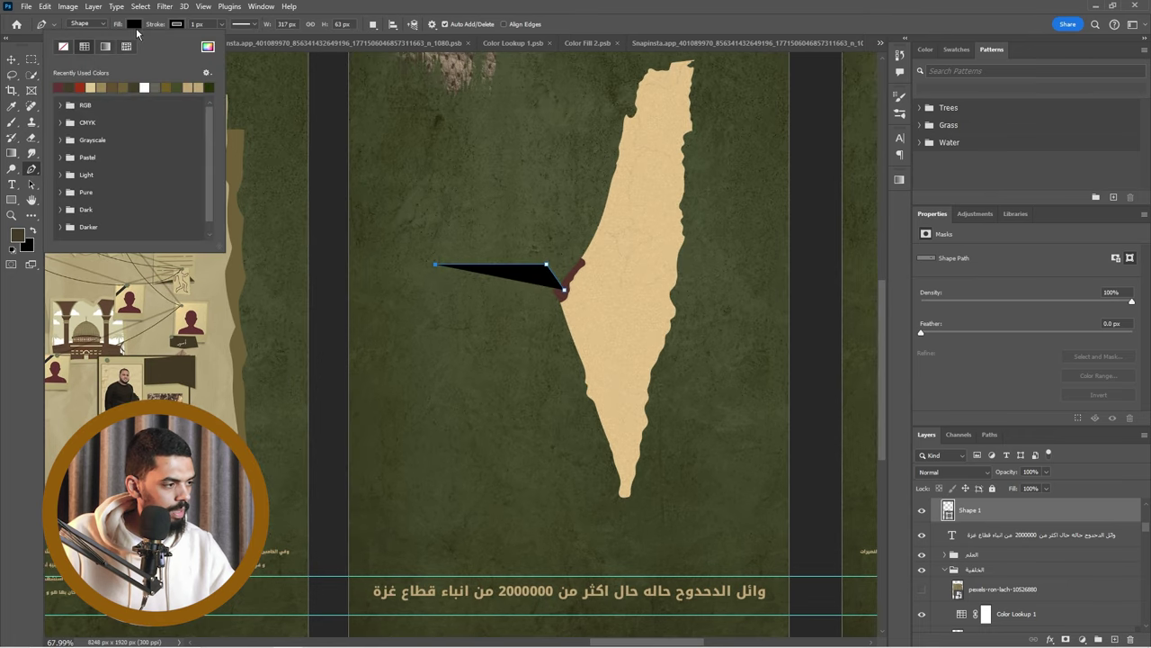
{"action": "left_click", "coordinate": [63, 46]}
{"action": "left_click", "coordinate": [183, 26]}
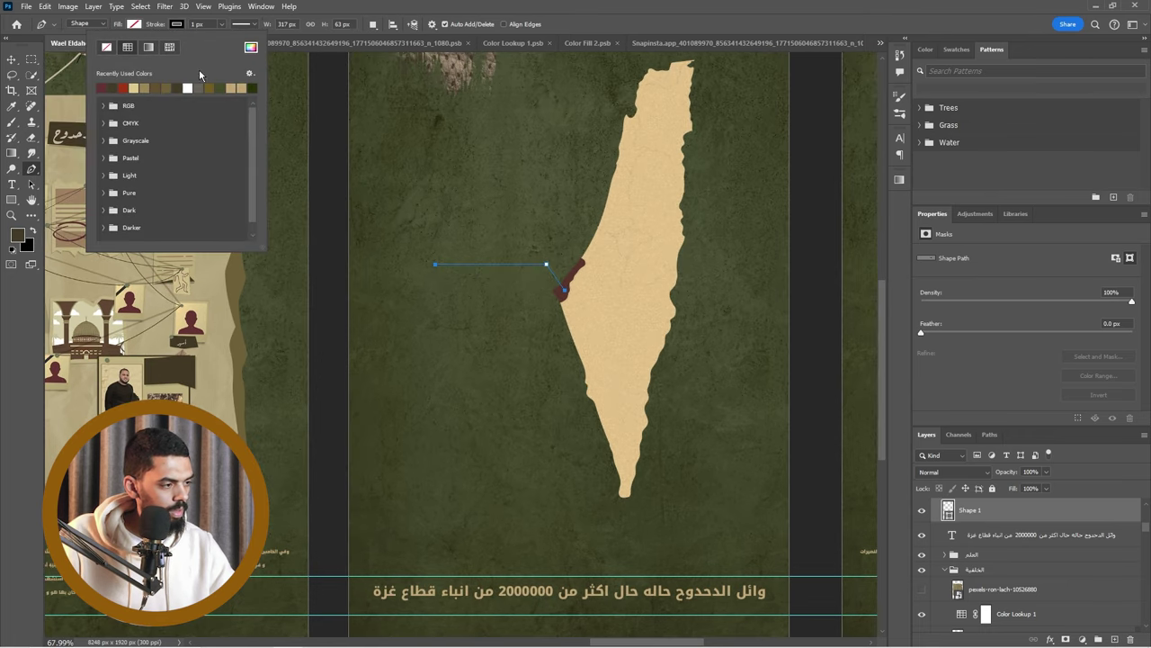
{"action": "left_click", "coordinate": [147, 87]}
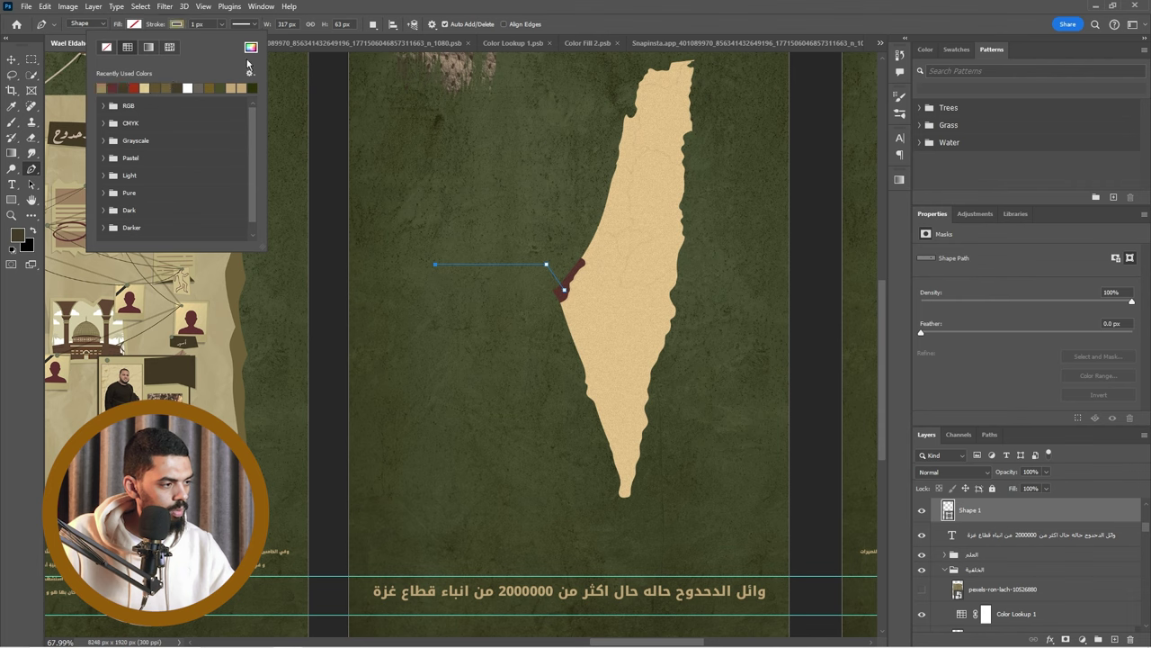
{"action": "left_click", "coordinate": [223, 26]}
{"action": "mouse_move", "coordinate": [224, 40]}
{"action": "left_mouse_down"}
{"action": "mouse_move", "coordinate": [239, 41]}
{"action": "mouse_move", "coordinate": [222, 41]}
{"action": "left_mouse_up"}
{"action": "left_click", "coordinate": [11, 59]}
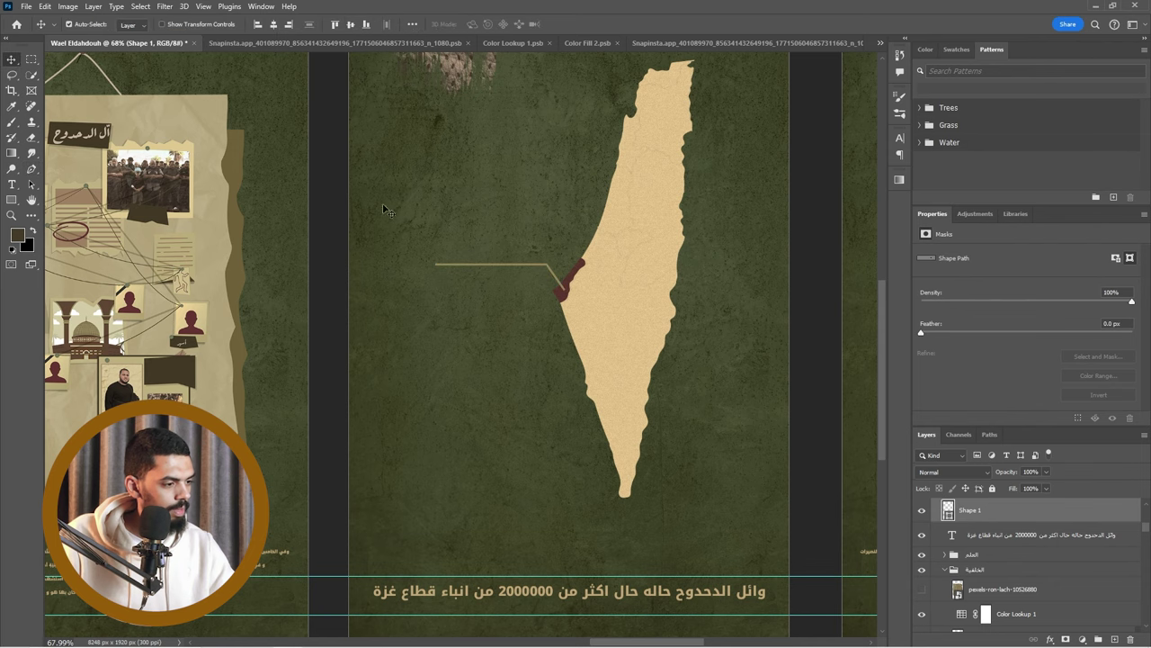
Shorten the leader line's horizontal segment so the whole shape is about 226 px wide.
{"action": "scroll", "coordinate": [475, 254], "scroll_direction": "up", "scroll_amount": 2}
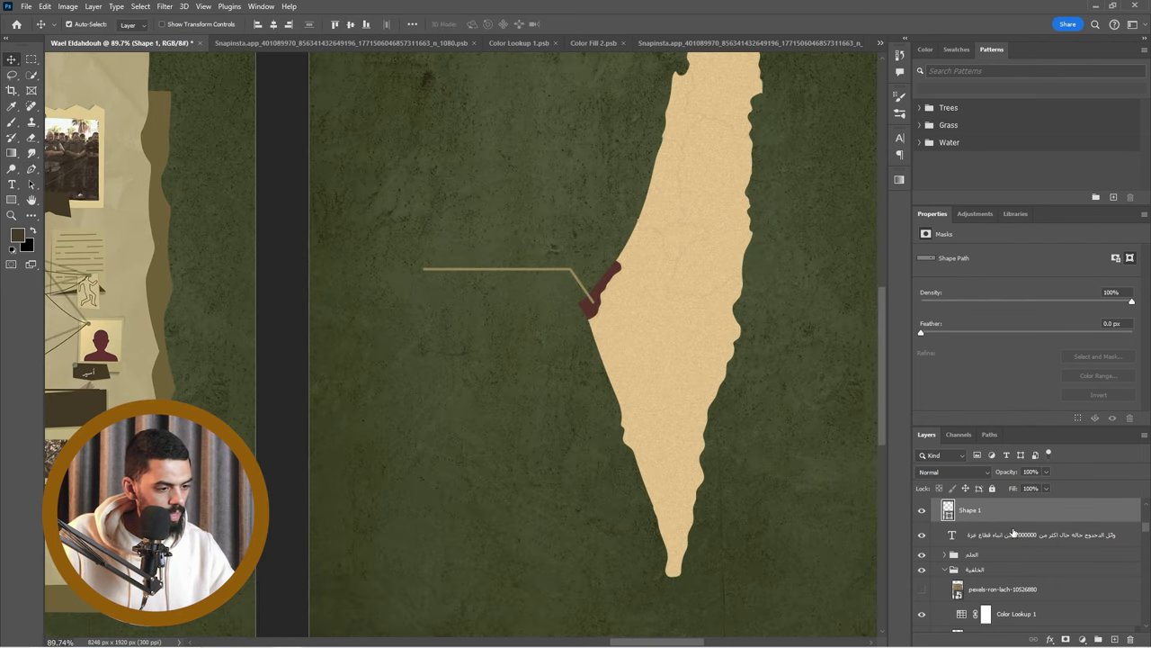
{"action": "scroll", "coordinate": [482, 274], "scroll_direction": "up", "scroll_amount": 2}
{"action": "left_click_drag", "start_coordinate": [467, 257], "coordinate": [459, 250]}
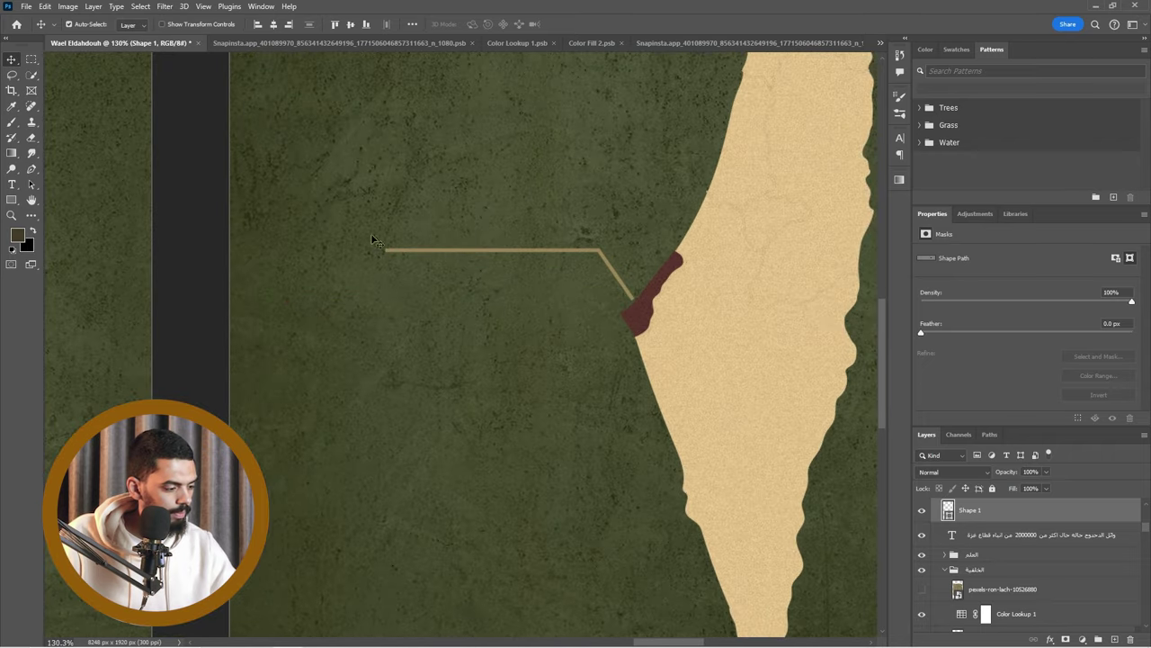
{"action": "key", "text": "p"}
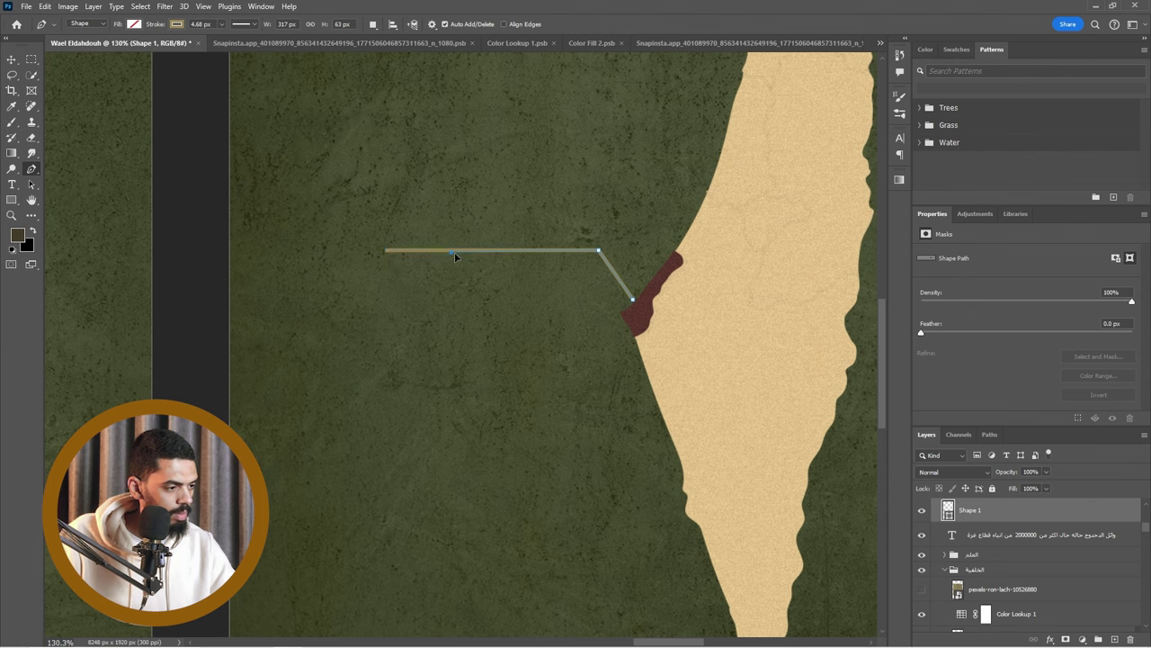
{"action": "left_click_drag", "start_coordinate": [457, 252], "coordinate": [457, 253]}
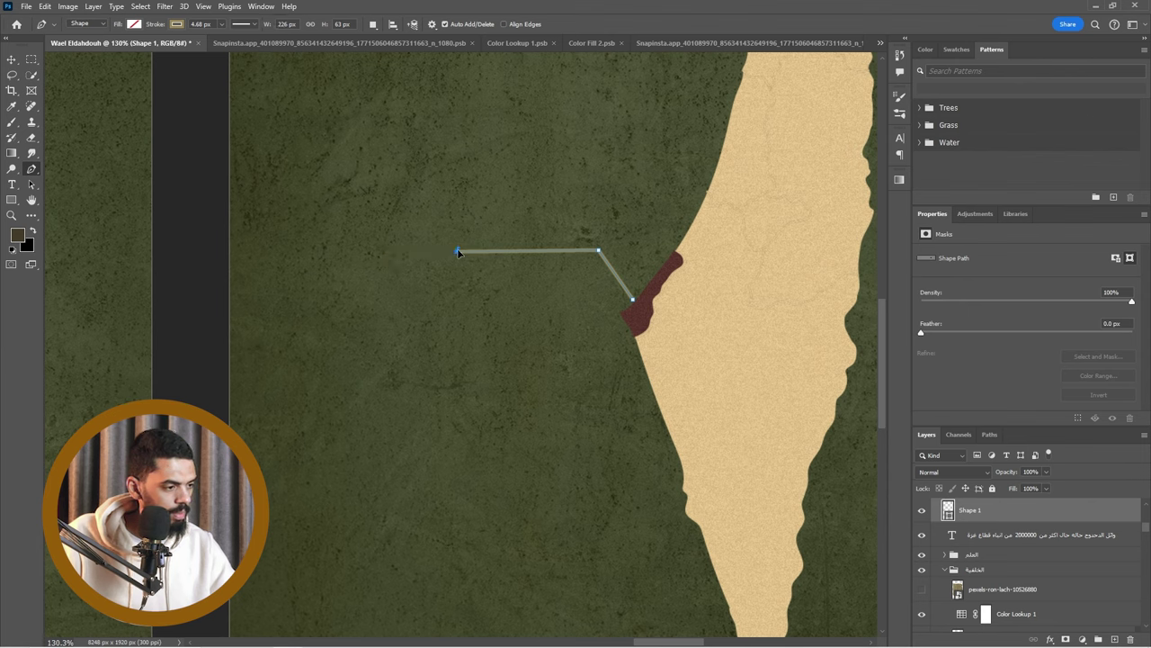
Recolour the leader line's stroke with the map's beige and thin it to 0.73 px.
{"action": "left_click", "coordinate": [178, 32]}
{"action": "left_click", "coordinate": [251, 47]}
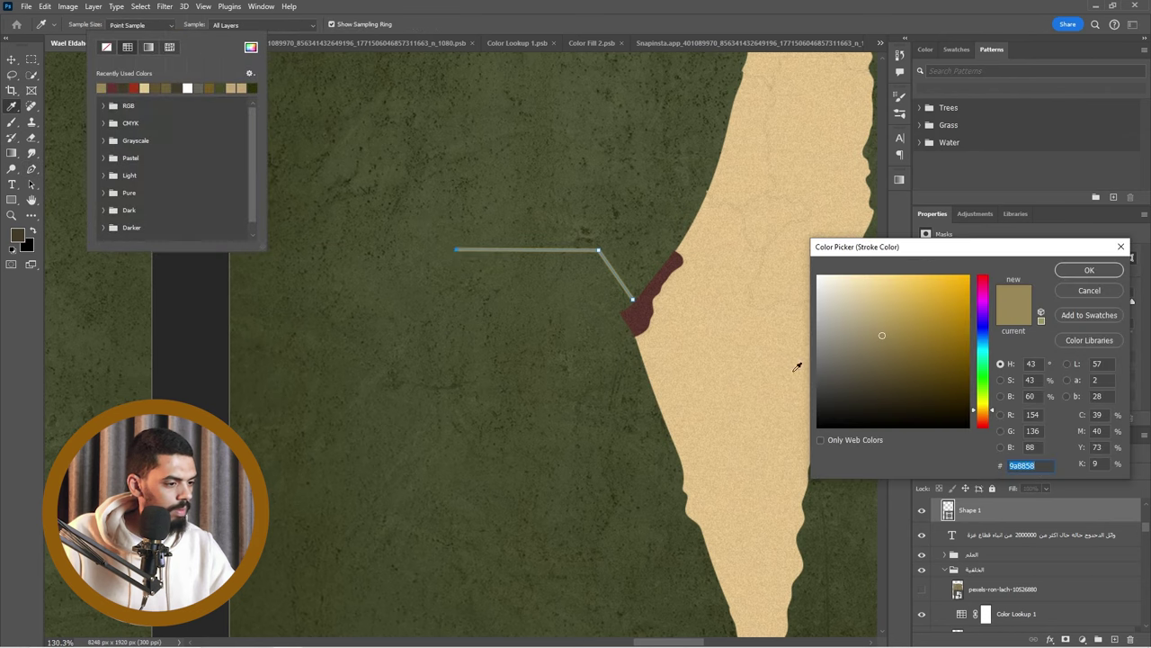
{"action": "left_click", "coordinate": [690, 294]}
{"action": "left_click", "coordinate": [1091, 272]}
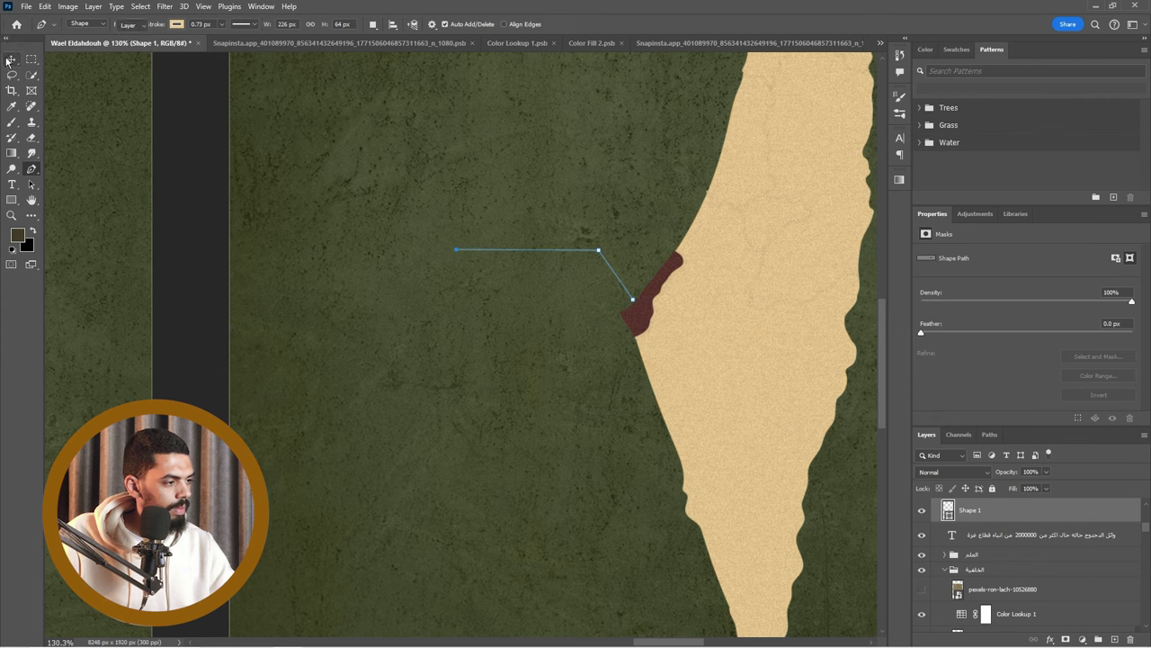
{"action": "left_click", "coordinate": [10, 60]}
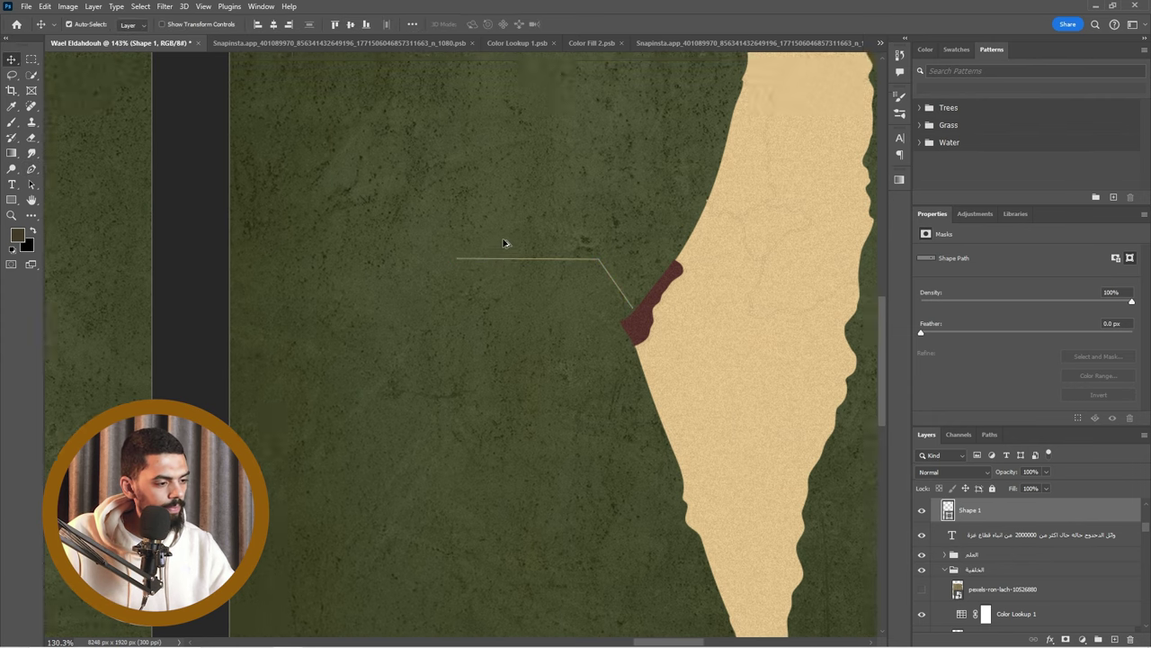
{"action": "scroll", "coordinate": [512, 307], "scroll_direction": "down", "scroll_amount": 3, "text": "alt"}
{"action": "scroll", "coordinate": [499, 373], "scroll_direction": "down", "scroll_amount": 2}
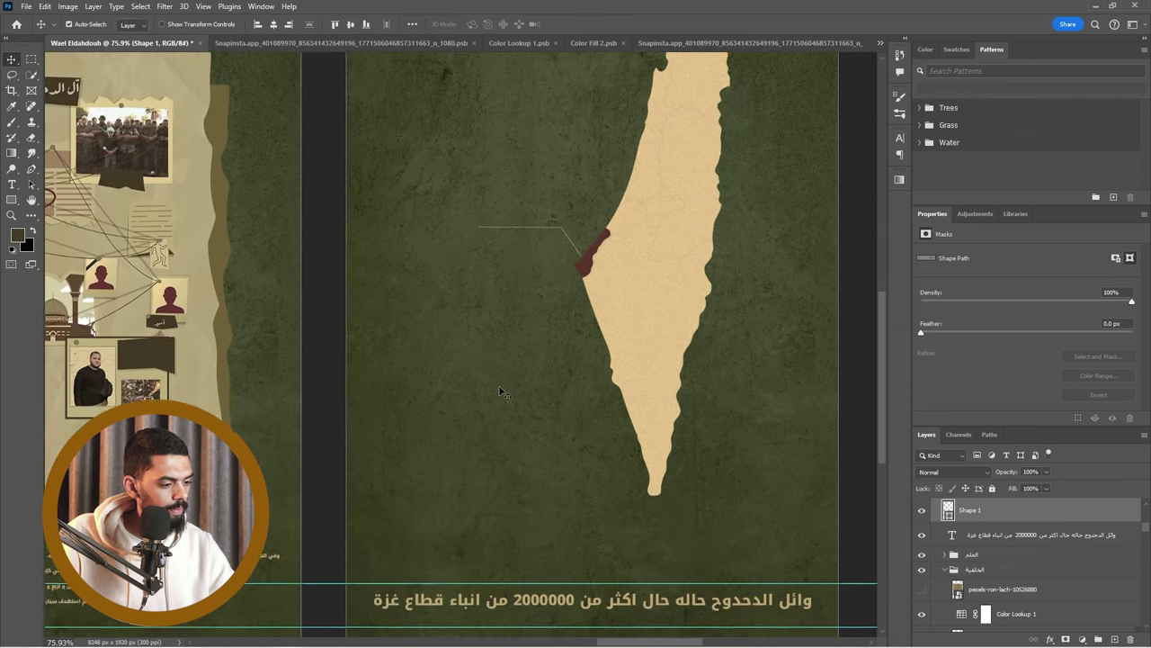
Copy the number 2000000 from the message line of the map poster.
{"action": "left_click", "coordinate": [535, 564]}
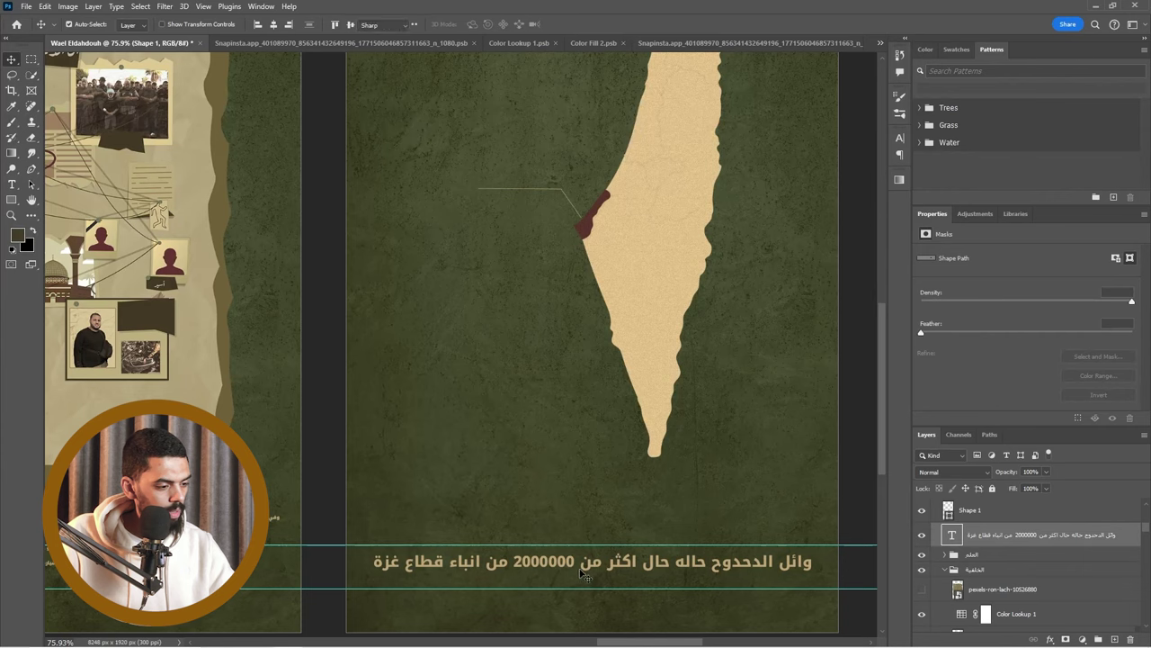
{"action": "double_click", "coordinate": [572, 563]}
{"action": "left_click_drag", "start_coordinate": [511, 560], "coordinate": [500, 561]}
{"action": "double_click", "coordinate": [518, 561]}
{"action": "key", "text": "ctrl+c"}
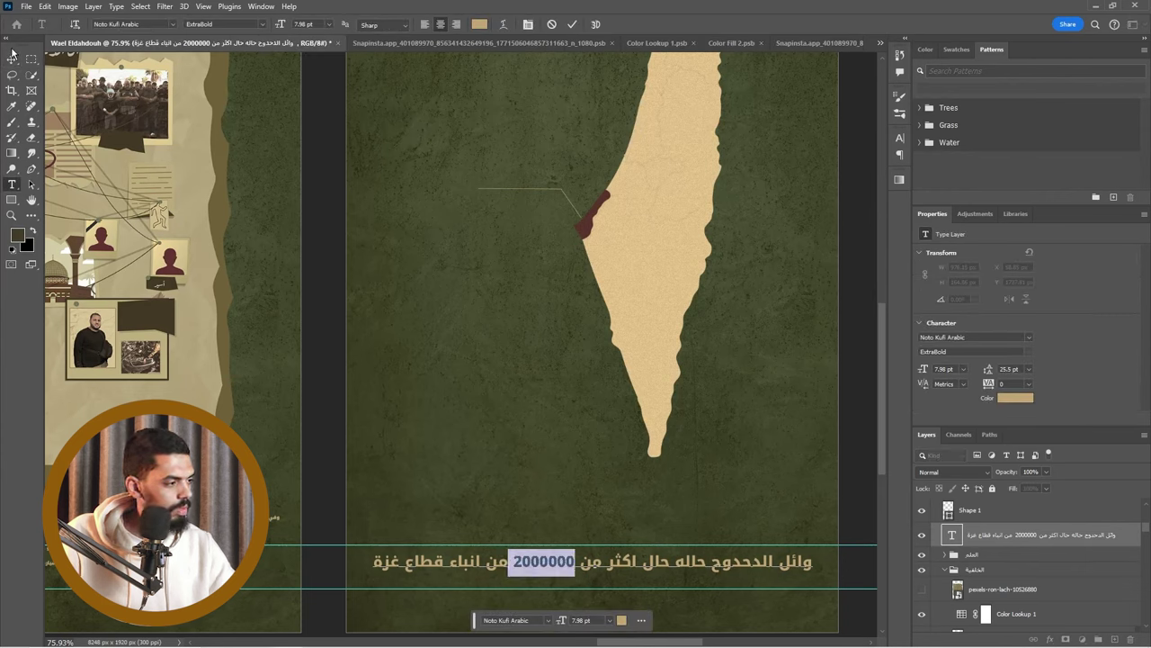
{"action": "left_click", "coordinate": [12, 56]}
Duplicate the message text up to the leader line, replace its content with 2000000, and position it above the line.
{"action": "left_click_drag", "start_coordinate": [514, 564], "coordinate": [507, 183]}
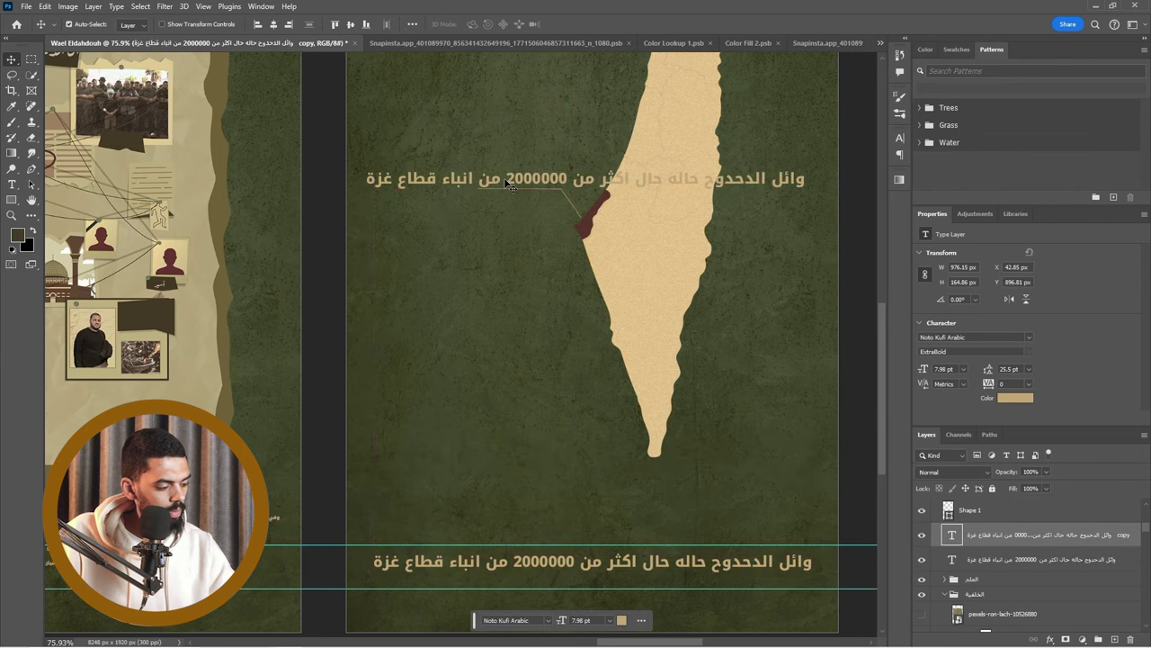
{"action": "double_click", "coordinate": [506, 183]}
{"action": "key", "text": "ctrl+v"}
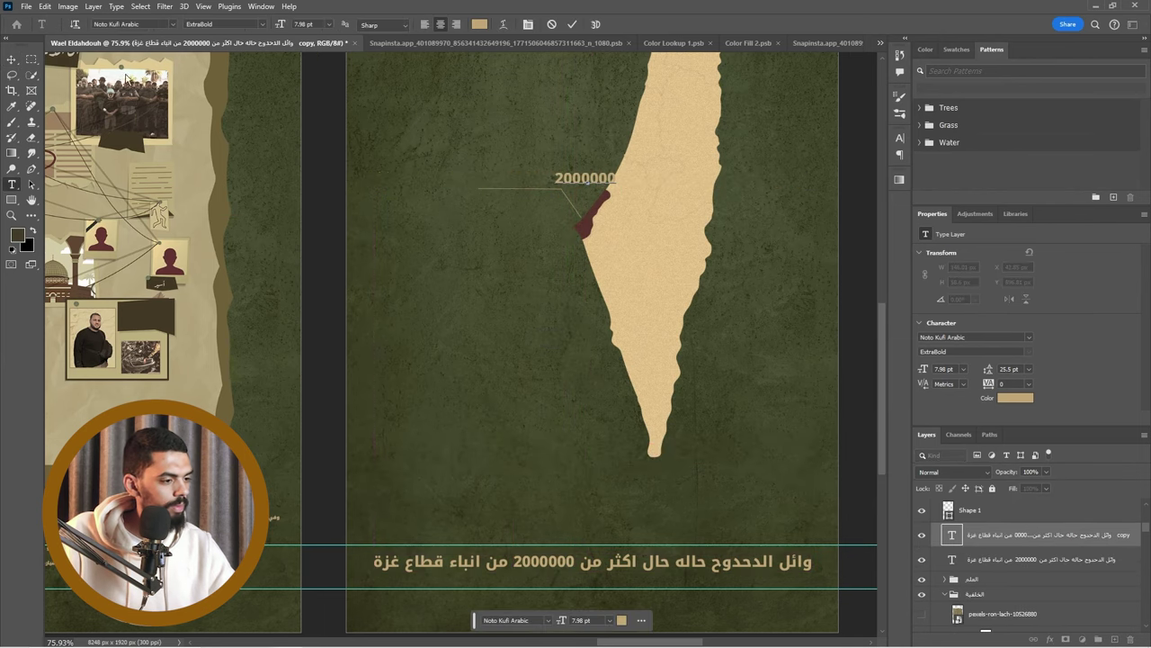
{"action": "left_click", "coordinate": [11, 59]}
{"action": "left_click_drag", "start_coordinate": [576, 179], "coordinate": [491, 180]}
Enlarge the 2000000 label above the leader line to 17 pt.
{"action": "key", "text": "ctrl+t"}
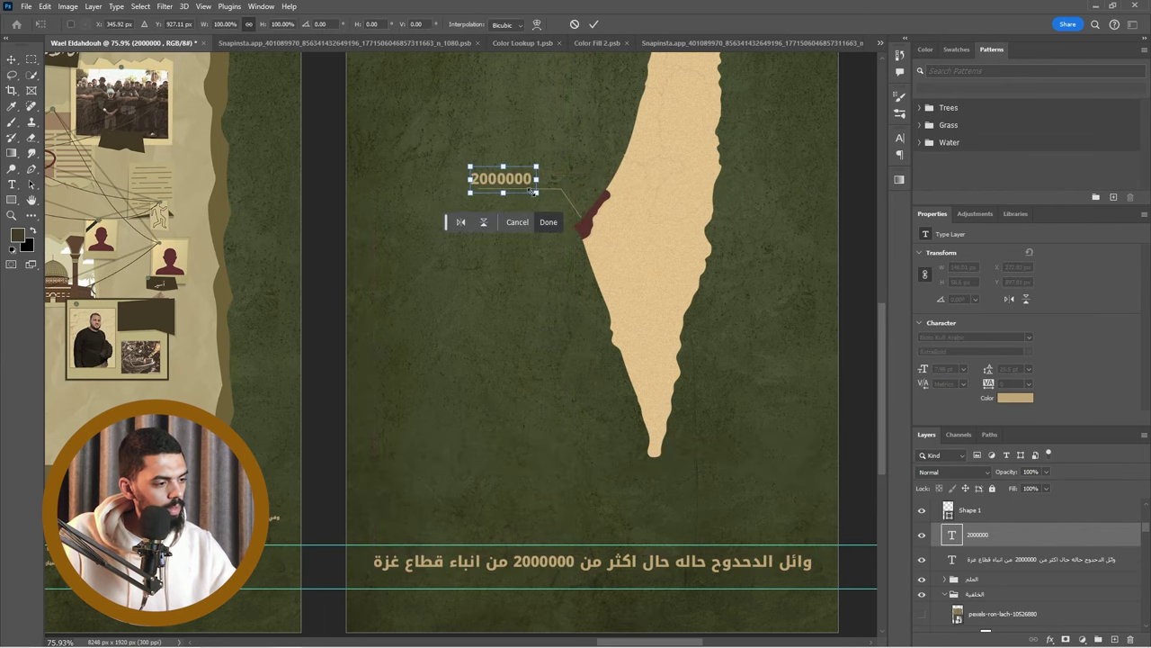
{"action": "mouse_move", "coordinate": [540, 189]}
{"action": "left_mouse_down"}
{"action": "mouse_move", "coordinate": [585, 216]}
{"action": "mouse_move", "coordinate": [537, 168]}
{"action": "left_mouse_up"}
{"action": "key", "text": "Return"}
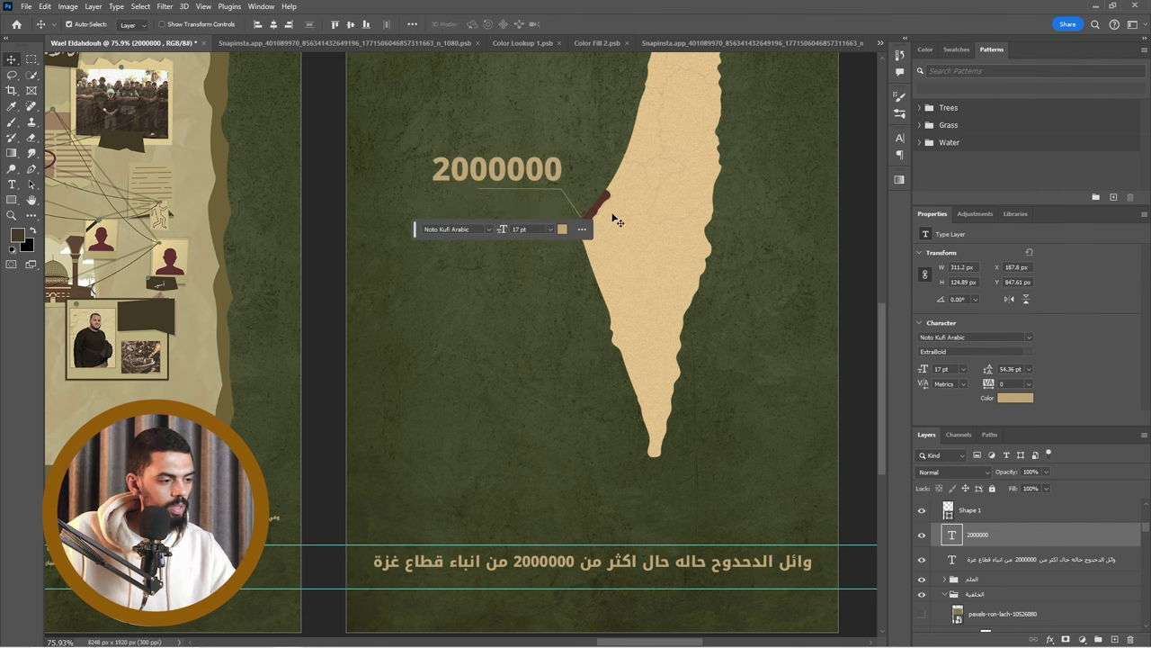
{"action": "scroll", "coordinate": [602, 138], "scroll_direction": "down", "scroll_amount": 3}
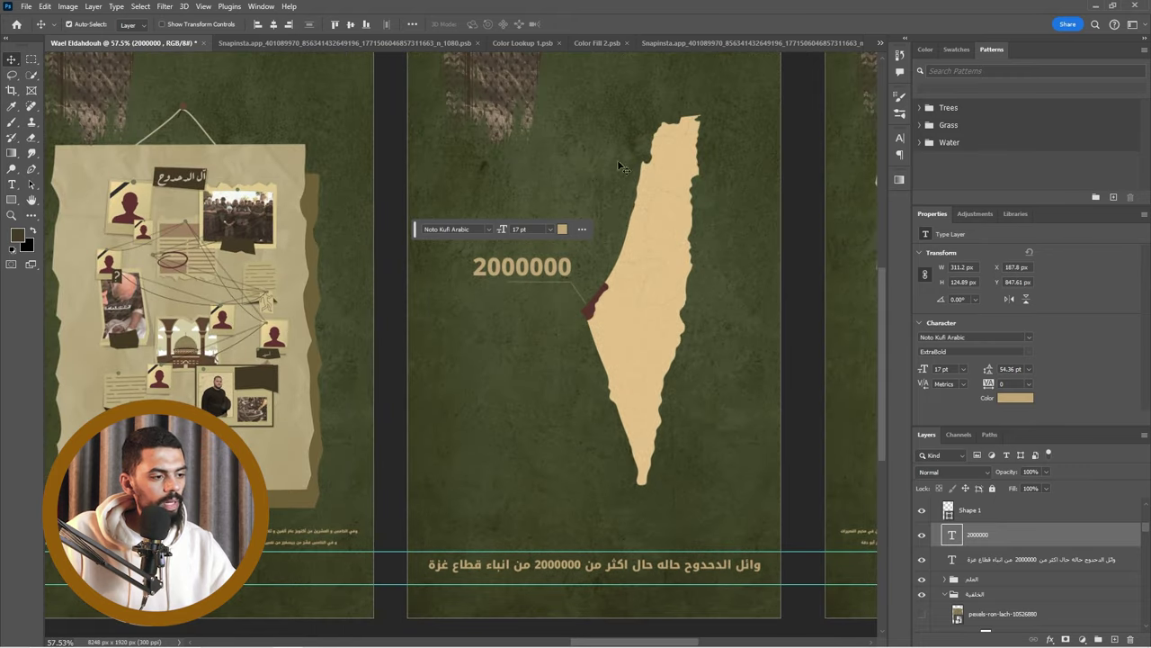
{"action": "scroll", "coordinate": [662, 329], "scroll_direction": "down", "scroll_amount": 3}
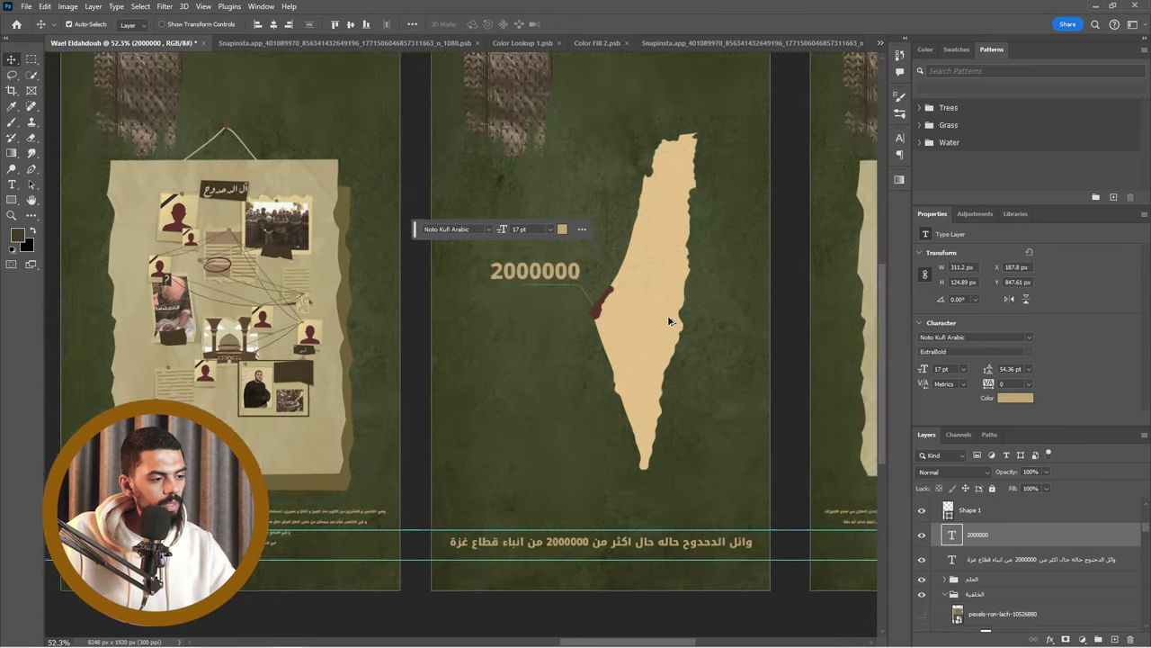
Change the 2000000 label's font to MCS Diwan Jaly S_U and scale it to 29.41 pt.
{"action": "double_click", "coordinate": [574, 277]}
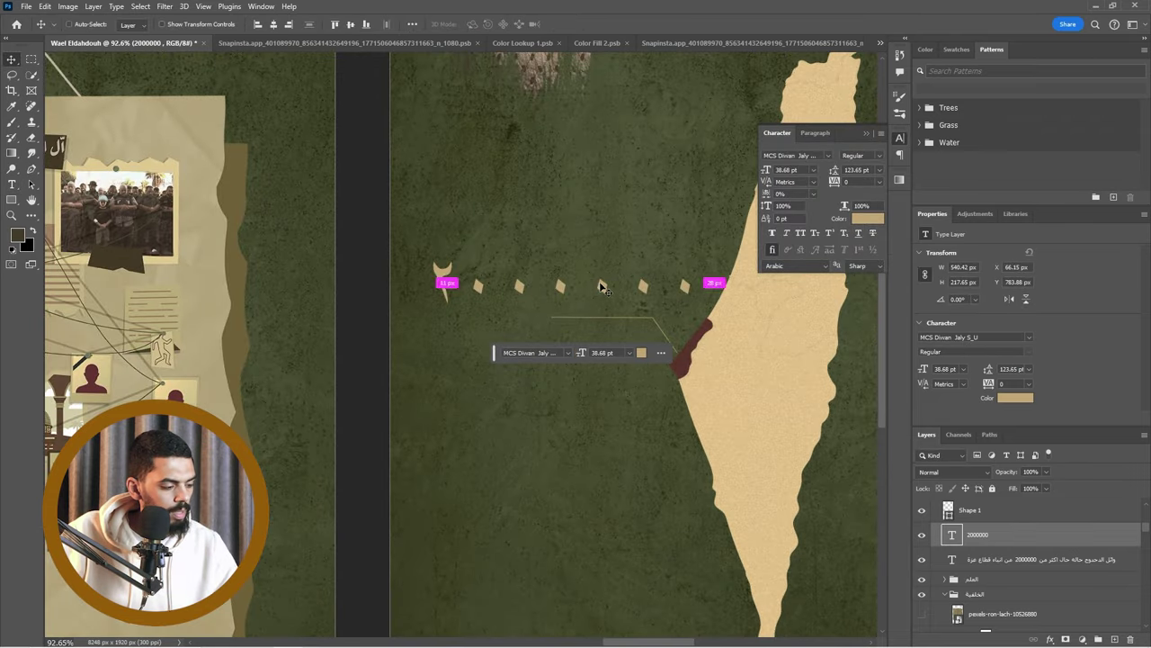
{"action": "key", "text": "ctrl+t"}
{"action": "left_click_drag", "start_coordinate": [728, 346], "coordinate": [691, 332]}
{"action": "key", "text": "Return"}
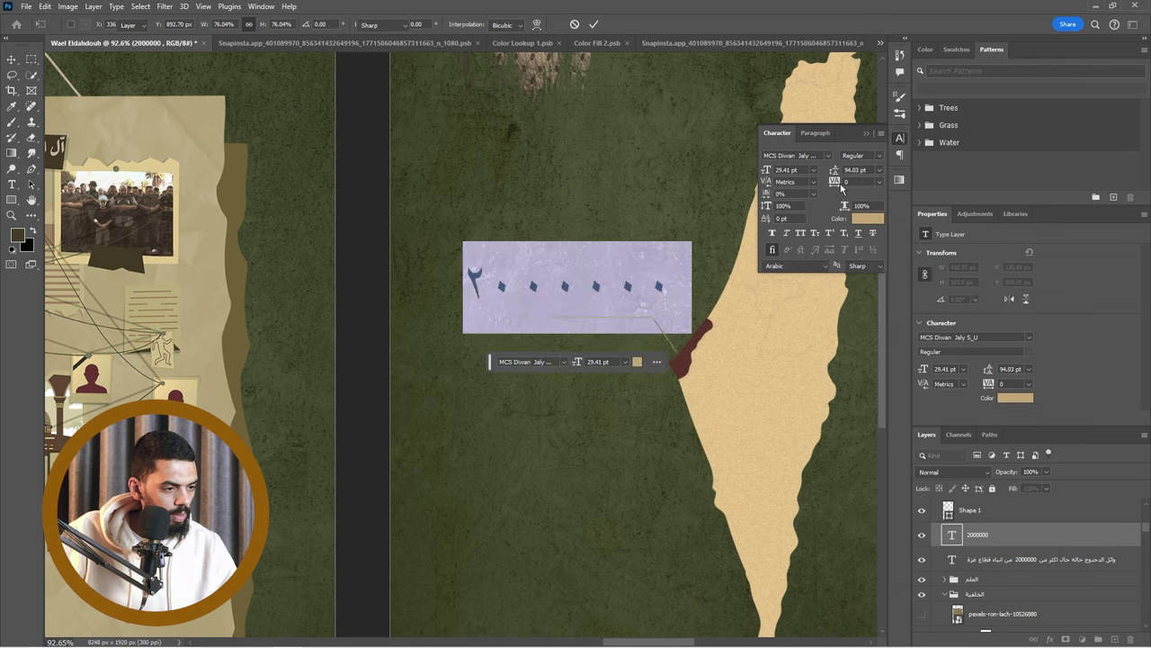
Tighten the 2000000 label's tracking and reposition it above the leader line.
{"action": "left_click_drag", "start_coordinate": [840, 185], "coordinate": [414, 201]}
{"action": "mouse_move", "coordinate": [568, 286]}
{"action": "left_mouse_down"}
{"action": "mouse_move", "coordinate": [589, 301]}
{"action": "mouse_move", "coordinate": [587, 292]}
{"action": "left_mouse_up"}
{"action": "left_click", "coordinate": [867, 134]}
Switch to the Google Docs script, copy the closing October 7 sentence under the الخاتمة heading, and return to Photoshop.
{"action": "key", "text": "alt+Tab"}
{"action": "left_click_drag", "start_coordinate": [755, 388], "coordinate": [691, 390]}
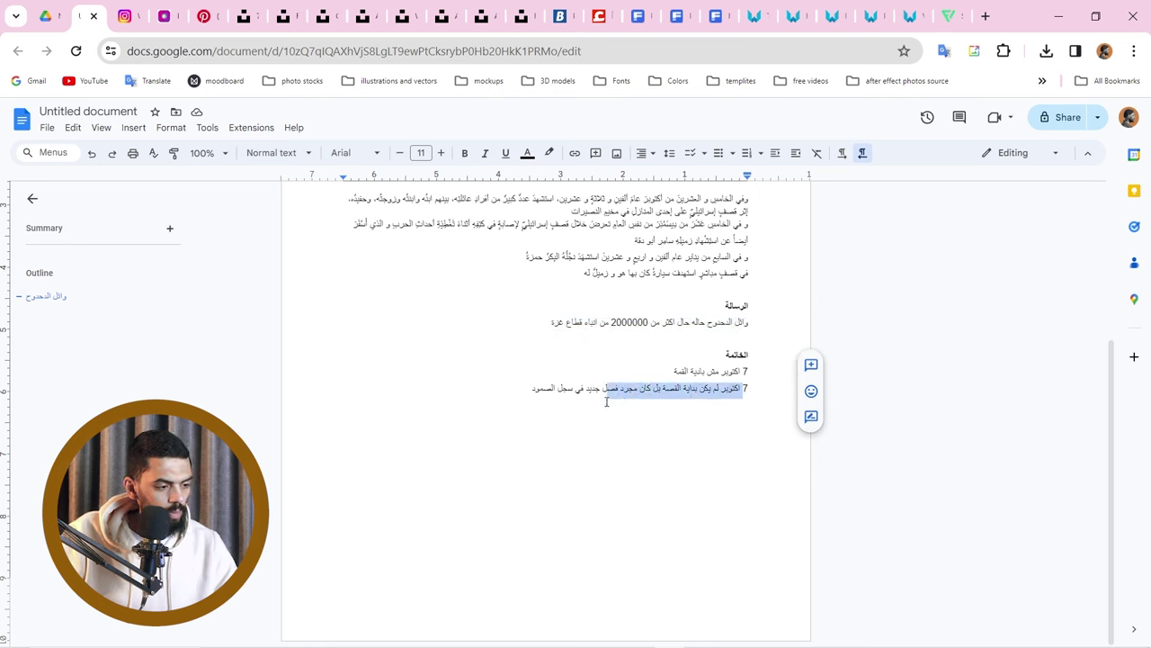
{"action": "left_click_drag", "start_coordinate": [606, 402], "coordinate": [542, 402]}
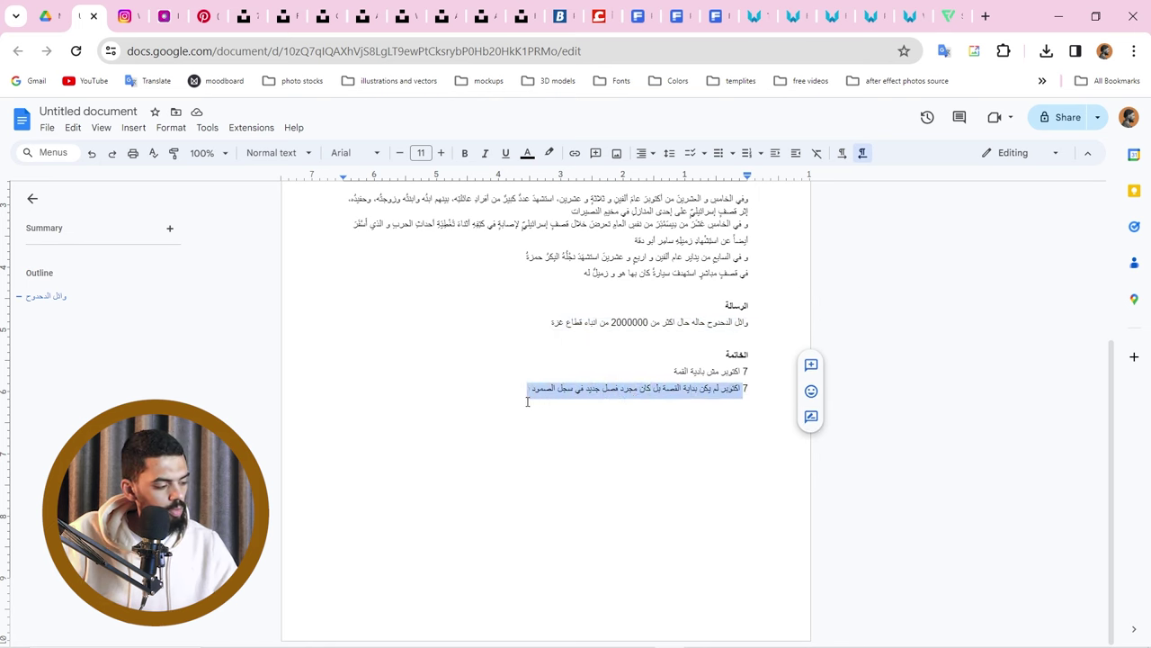
{"action": "key", "text": "alt+Tab"}
Move the paragraph on the last artboard up to the middle of the poster and replace its text with the closing October 7 sentence.
{"action": "left_click_drag", "start_coordinate": [659, 644], "coordinate": [695, 644]}
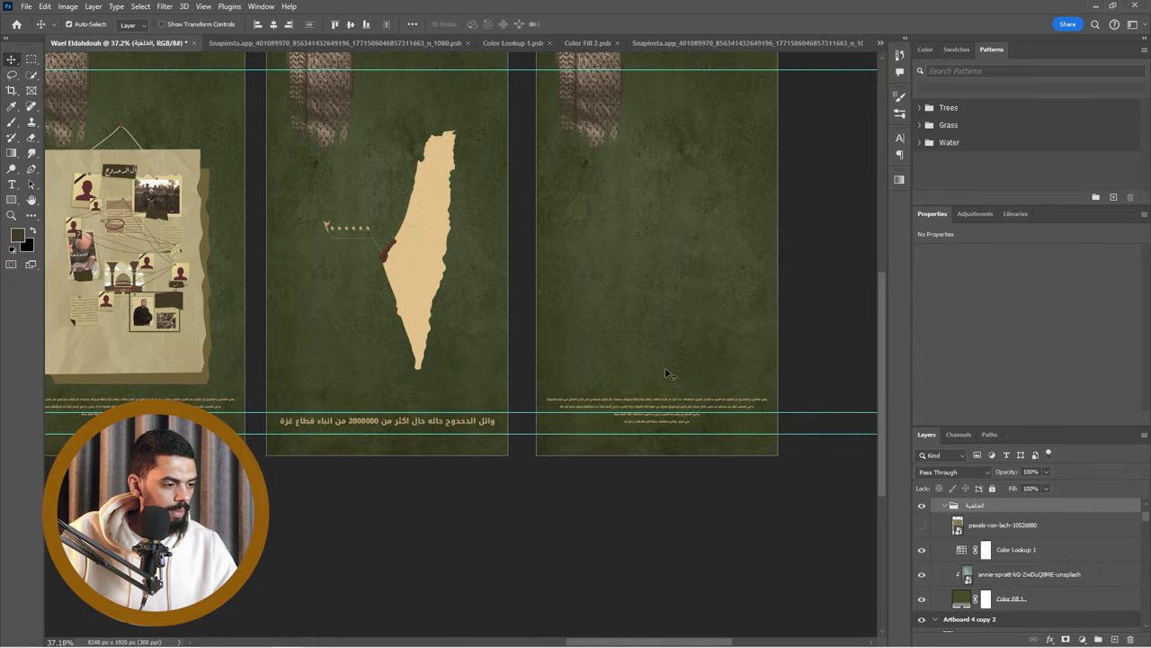
{"action": "left_click_drag", "start_coordinate": [651, 407], "coordinate": [659, 226]}
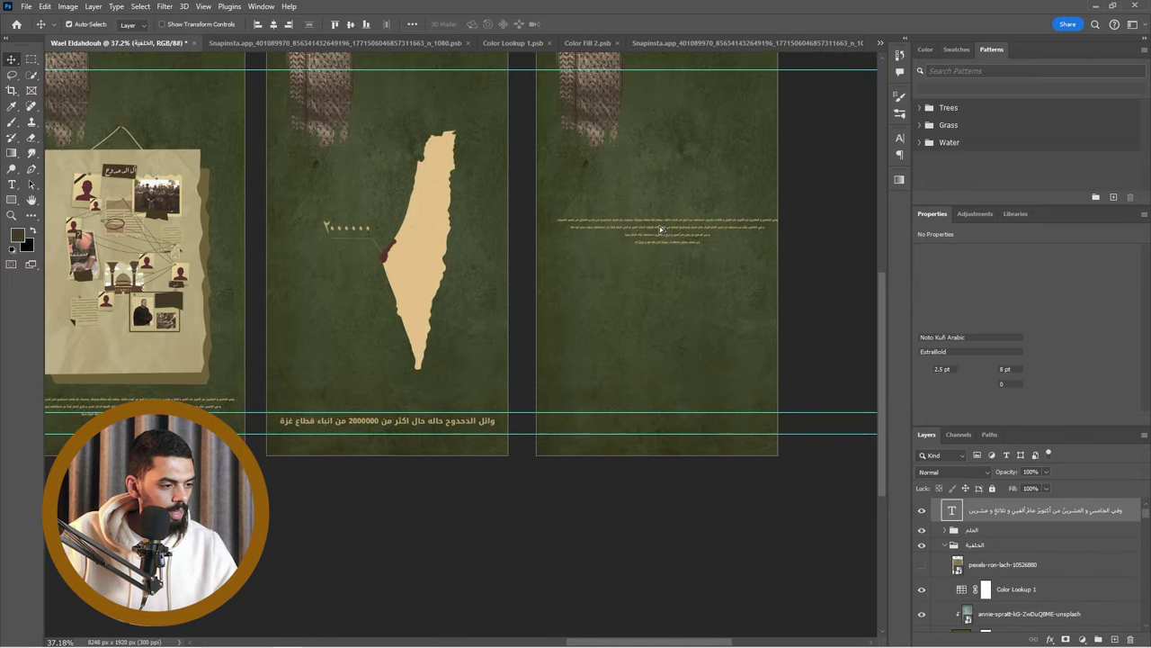
{"action": "double_click", "coordinate": [660, 226]}
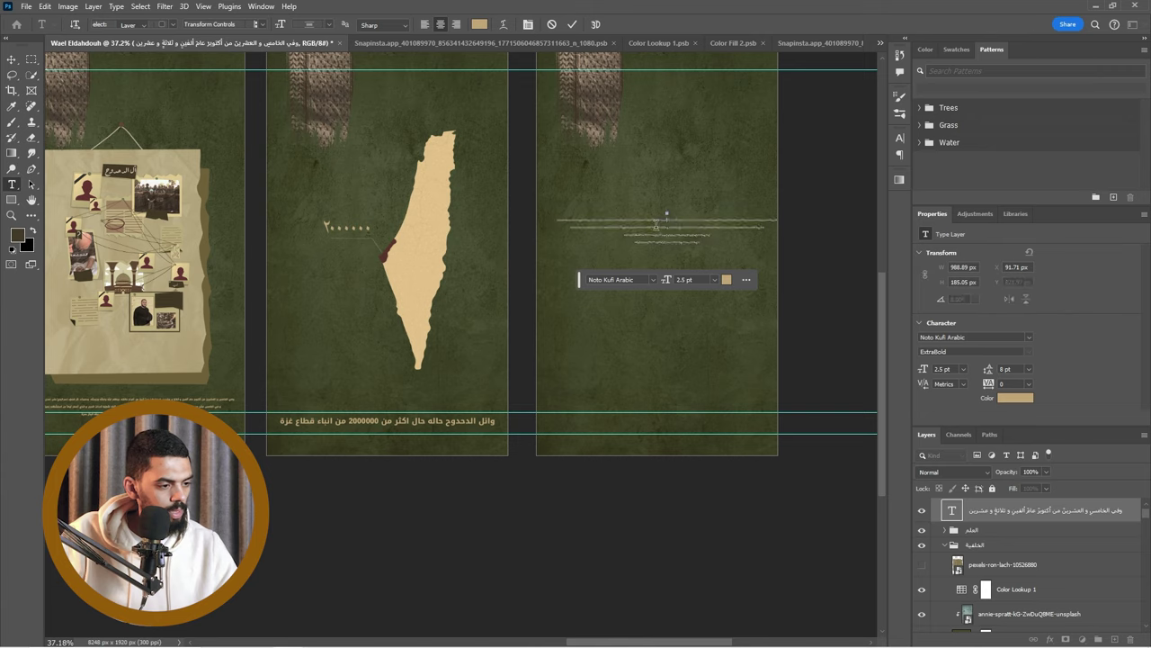
{"action": "scroll", "coordinate": [677, 216], "scroll_direction": "up", "scroll_amount": 1}
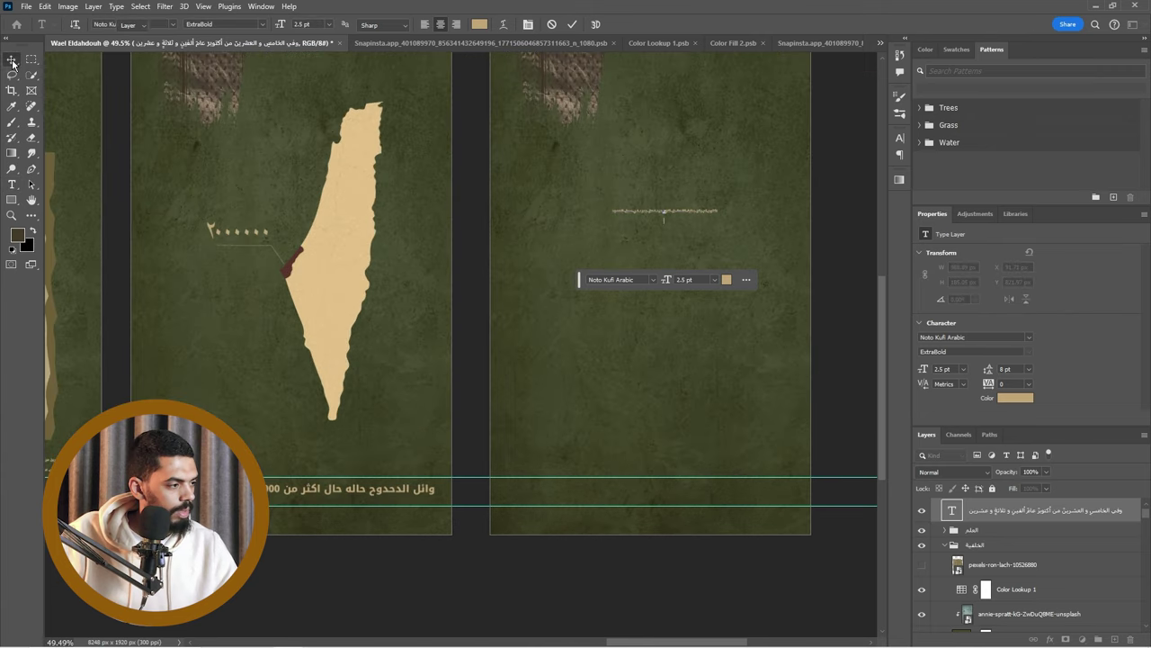
Scale up the closing text and reposition it in the middle of the last poster.
{"action": "left_click", "coordinate": [12, 59]}
{"action": "key", "text": "ctrl+t"}
{"action": "left_click_drag", "start_coordinate": [718, 223], "coordinate": [886, 311]}
{"action": "left_click_drag", "start_coordinate": [676, 210], "coordinate": [570, 219]}
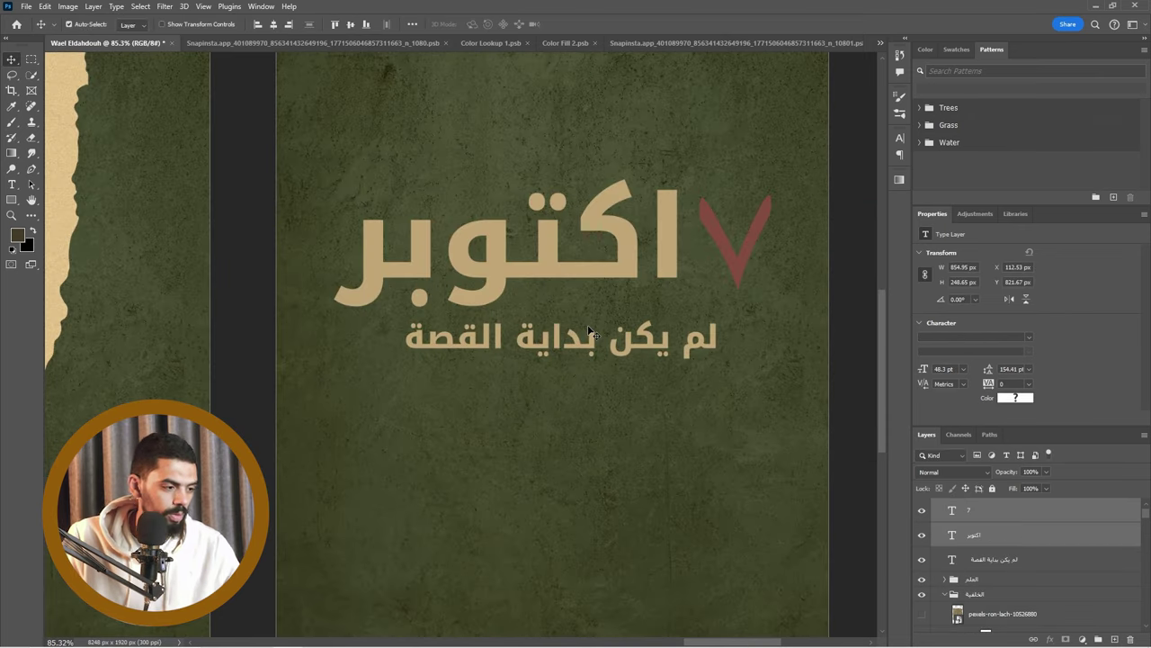
Move the لم يكن بداية القصة line slightly lower beneath the ٧ اكتوبر heading.
{"action": "left_click_drag", "start_coordinate": [562, 343], "coordinate": [558, 364]}
{"action": "left_click", "coordinate": [608, 261]}
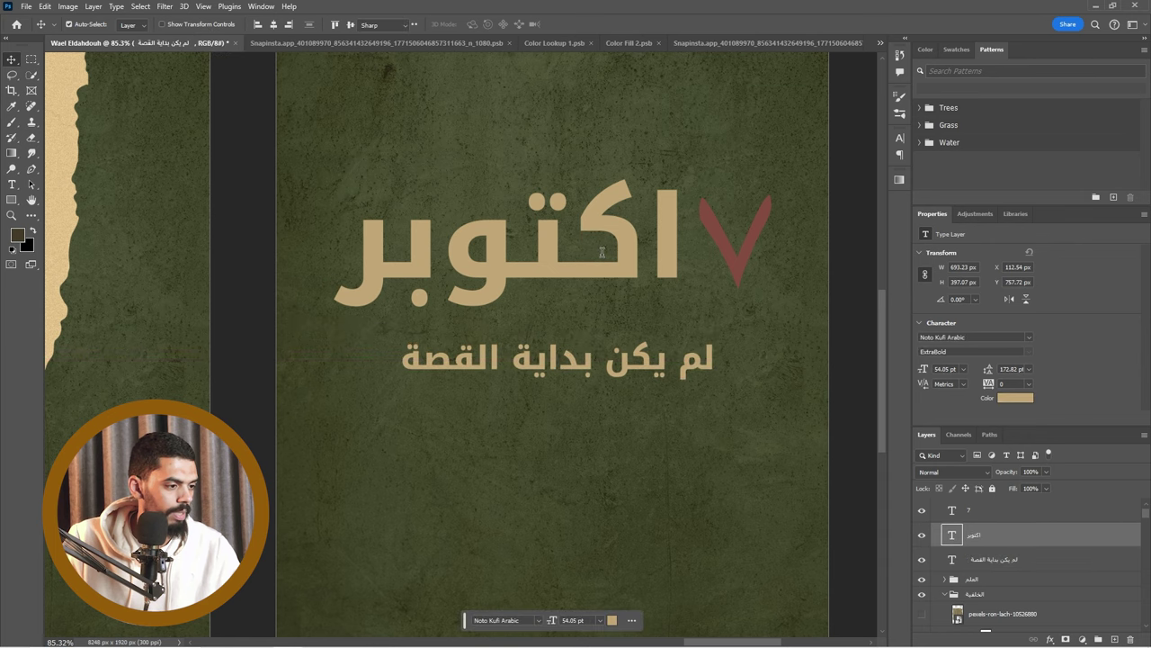
{"action": "double_click", "coordinate": [637, 260]}
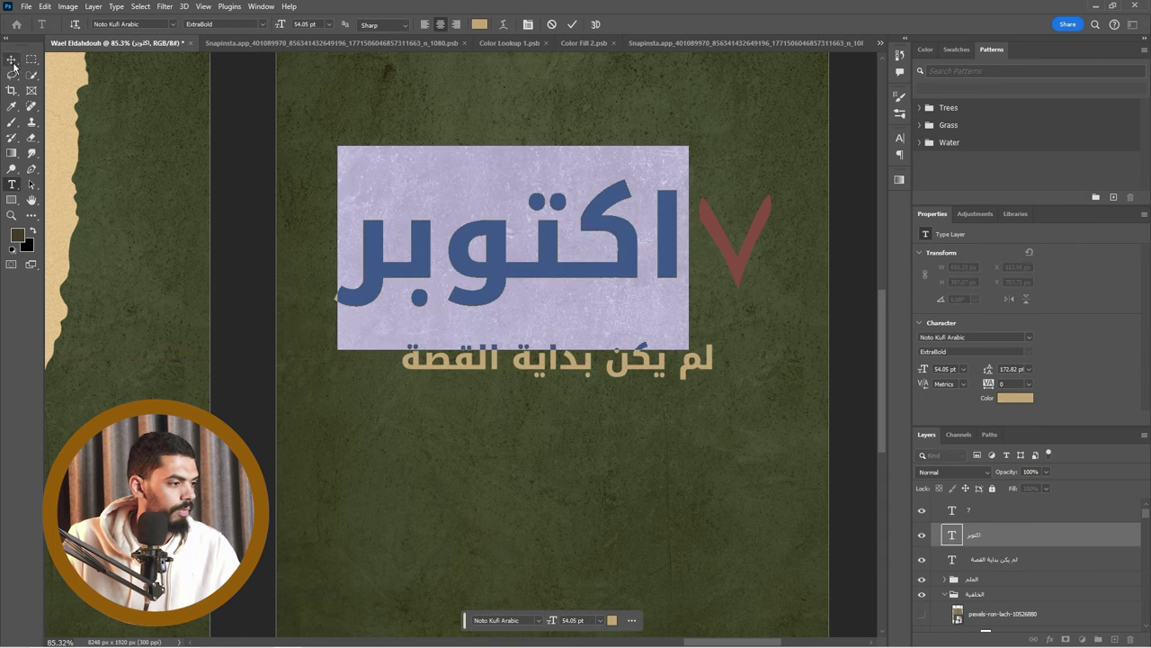
{"action": "left_click", "coordinate": [13, 63]}
{"action": "left_click_drag", "start_coordinate": [722, 255], "coordinate": [661, 257]}
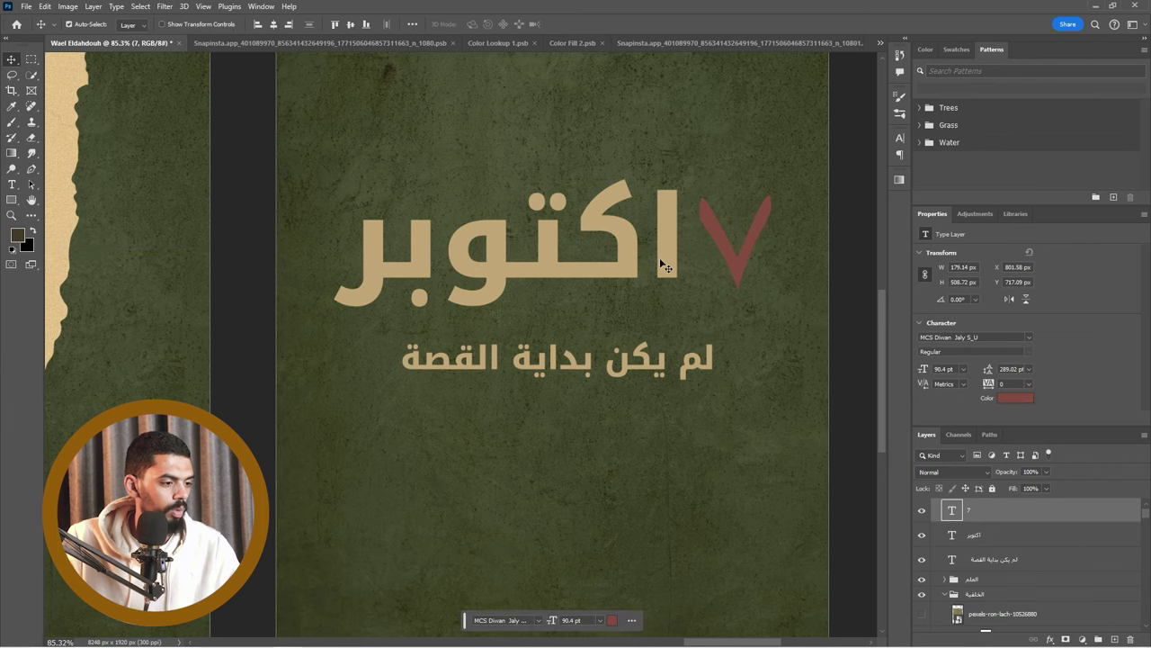
Review the poster series, from the closing poster and Gaza map back to the first artboard and forward again.
{"action": "scroll", "coordinate": [497, 391], "scroll_direction": "down", "scroll_amount": 2}
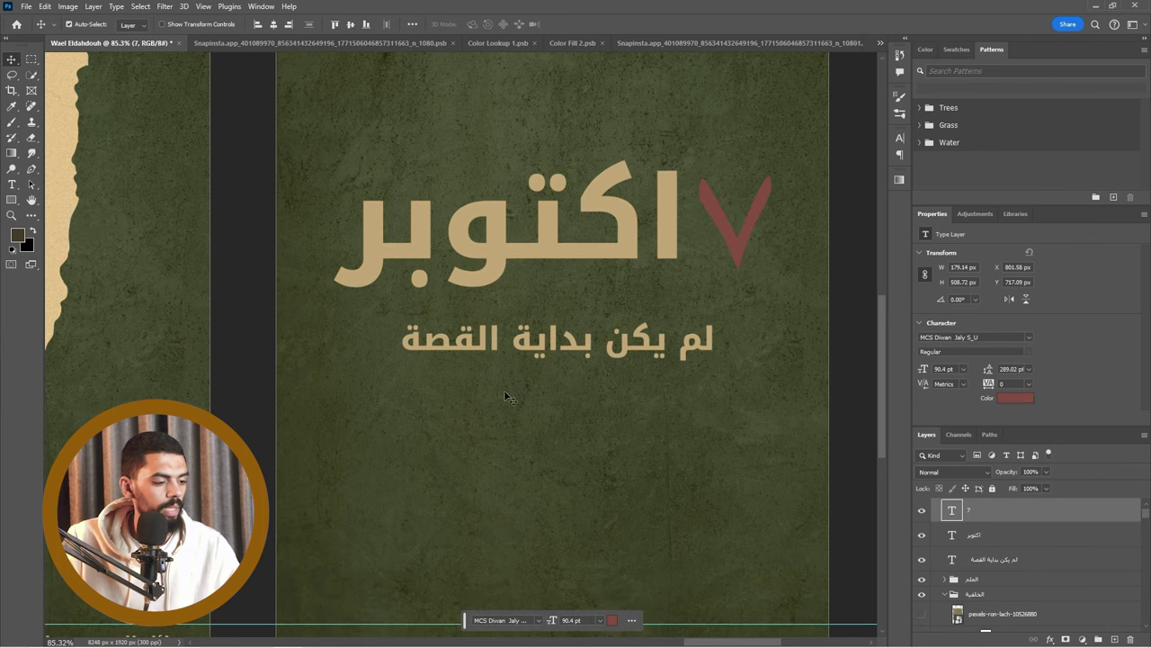
{"action": "scroll", "coordinate": [563, 451], "scroll_direction": "down", "scroll_amount": 2}
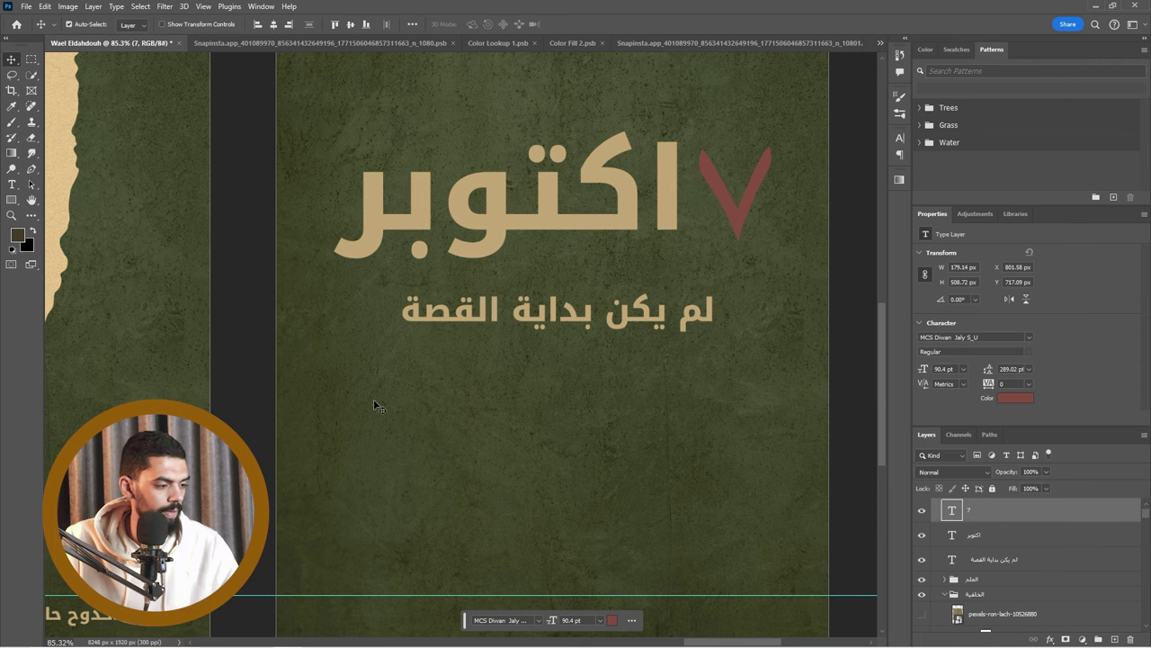
{"action": "scroll", "coordinate": [376, 406], "scroll_direction": "down", "scroll_amount": 3}
{"action": "scroll", "coordinate": [457, 396], "scroll_direction": "up", "scroll_amount": 1}
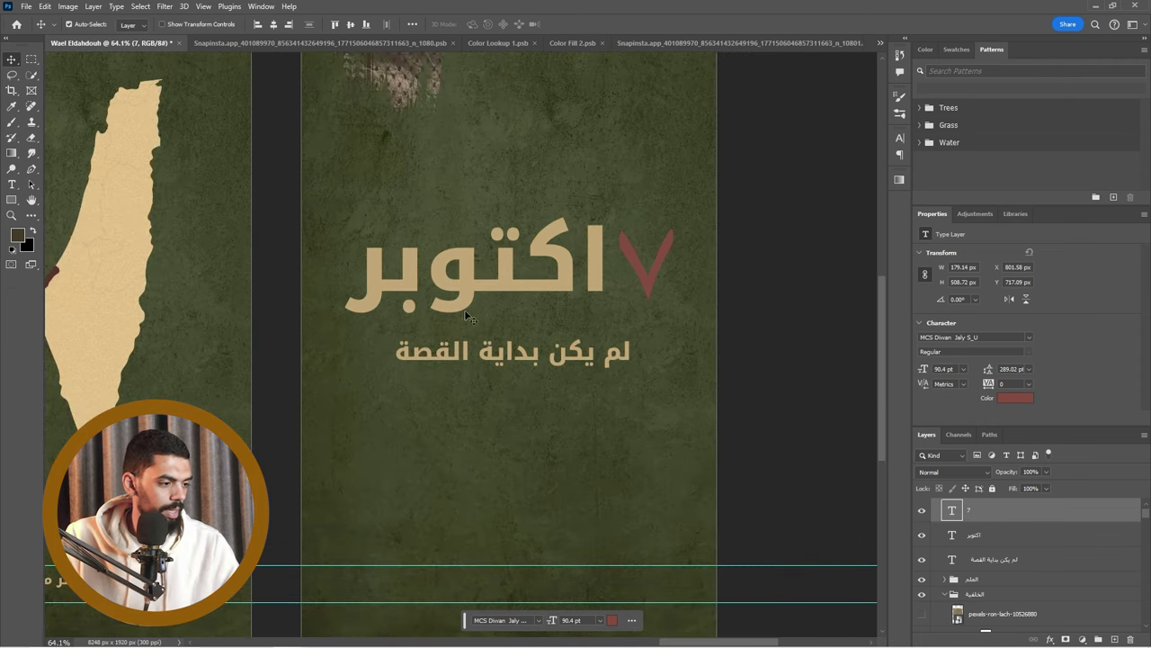
{"action": "scroll", "coordinate": [464, 309], "scroll_direction": "down", "scroll_amount": 2}
{"action": "scroll", "coordinate": [171, 286], "scroll_direction": "up", "scroll_amount": 3}
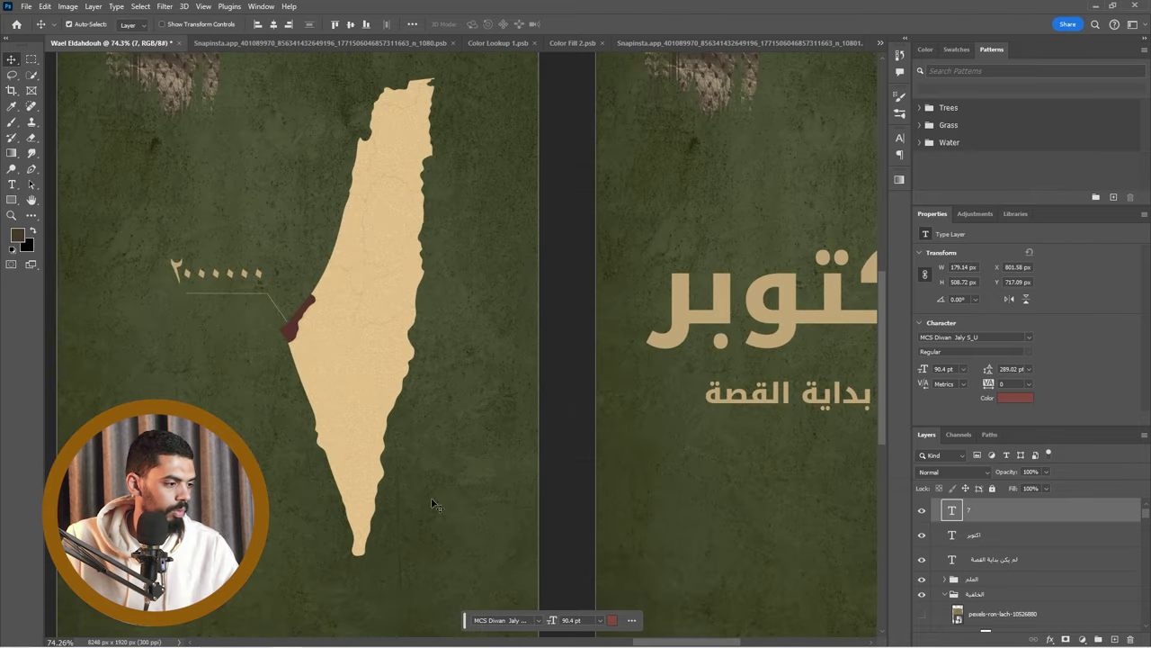
{"action": "scroll", "coordinate": [259, 306], "scroll_direction": "down", "scroll_amount": 5}
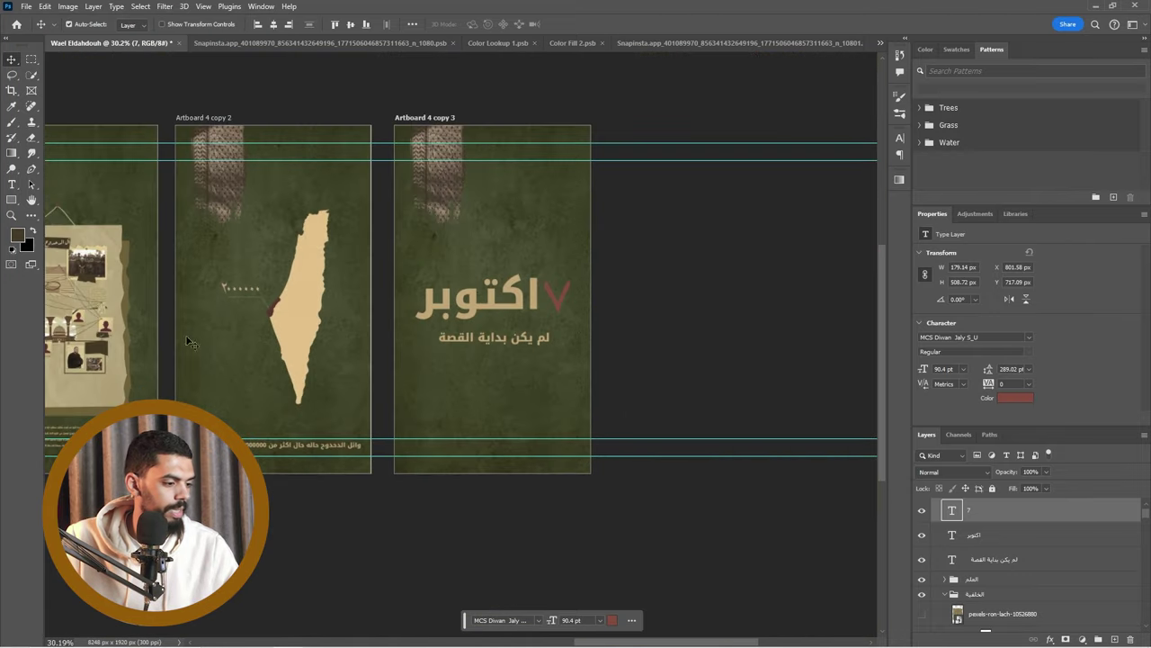
{"action": "left_click_drag", "start_coordinate": [616, 641], "coordinate": [403, 641]}
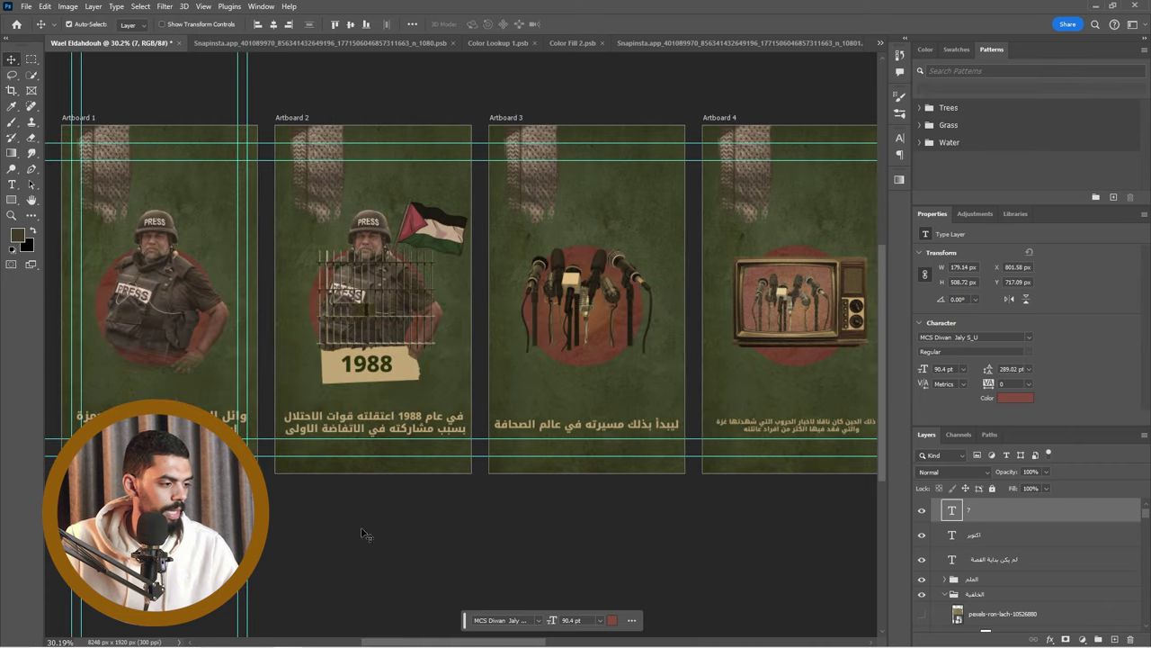
{"action": "left_click_drag", "start_coordinate": [420, 642], "coordinate": [555, 637]}
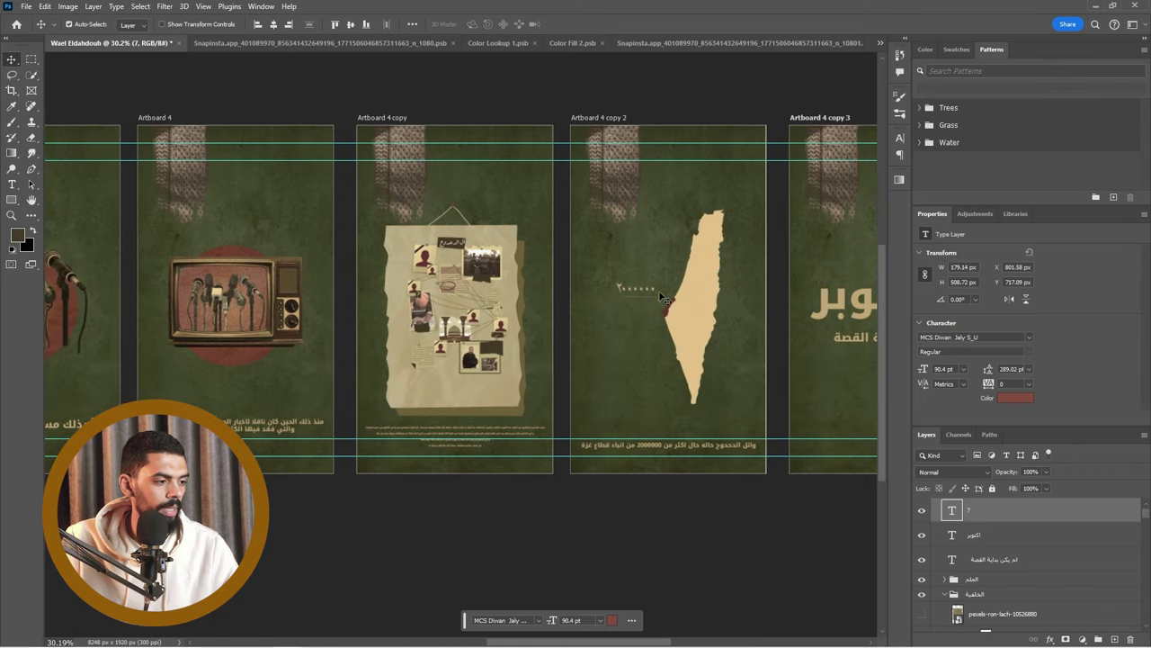
Select the family evidence board on Artboard 4 copy and switch to its source illustration in Illustrator.
{"action": "scroll", "coordinate": [467, 289], "scroll_direction": "up", "scroll_amount": 5}
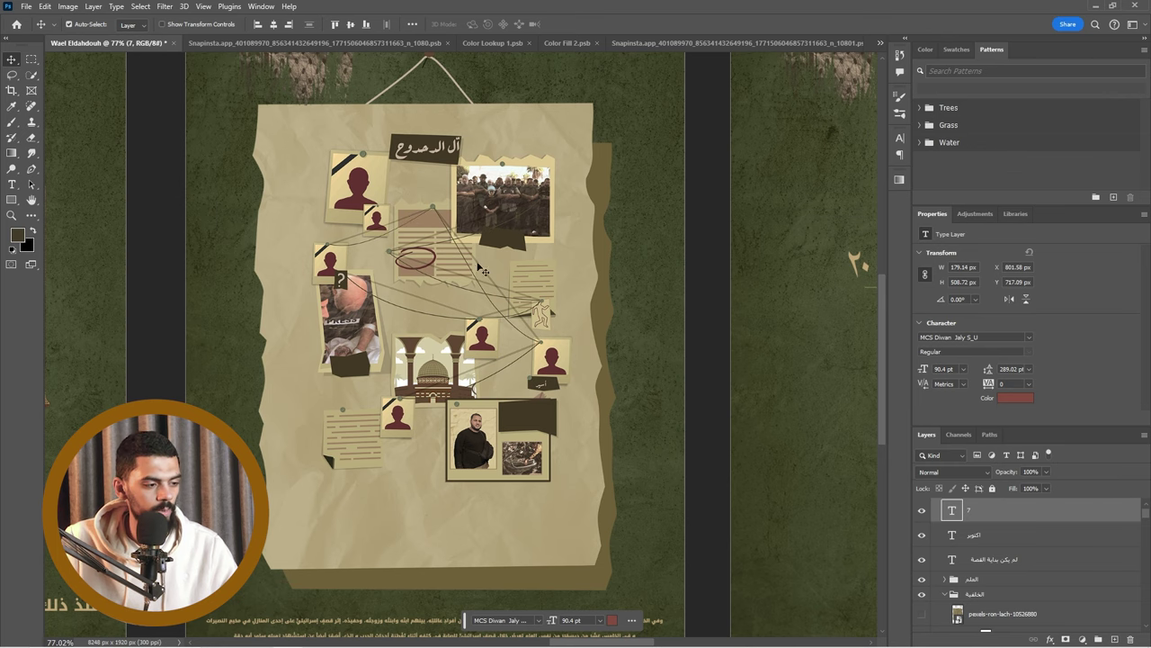
{"action": "left_click", "coordinate": [355, 258]}
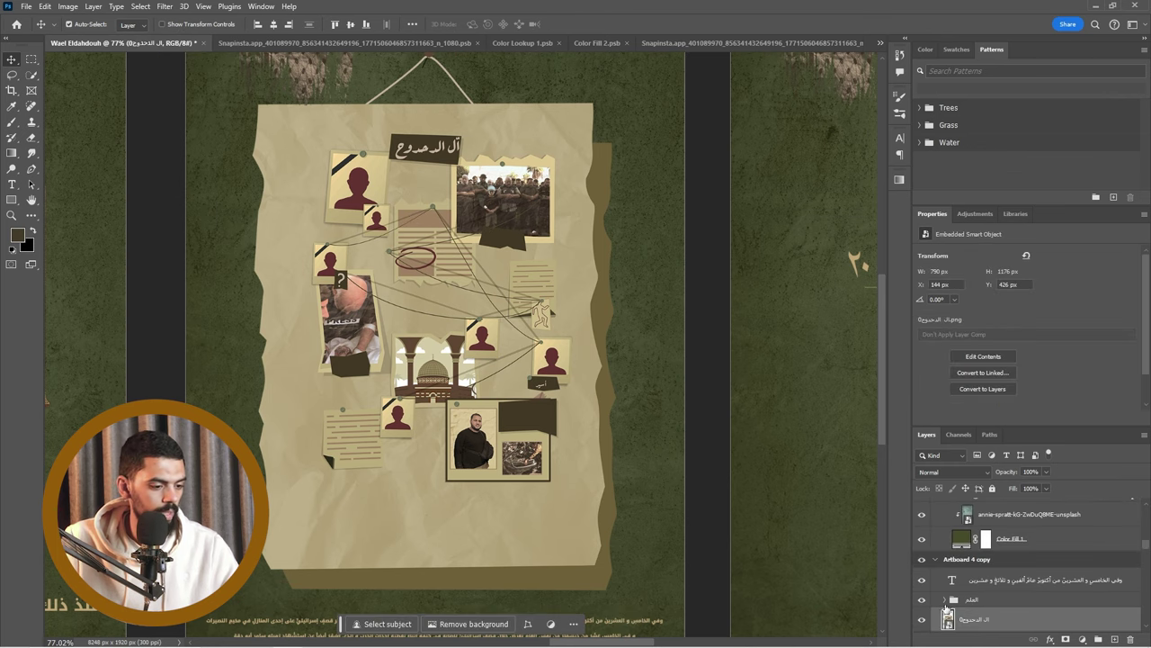
{"action": "key", "text": "alt+Tab"}
{"action": "scroll", "coordinate": [501, 303], "scroll_direction": "up", "scroll_amount": 3}
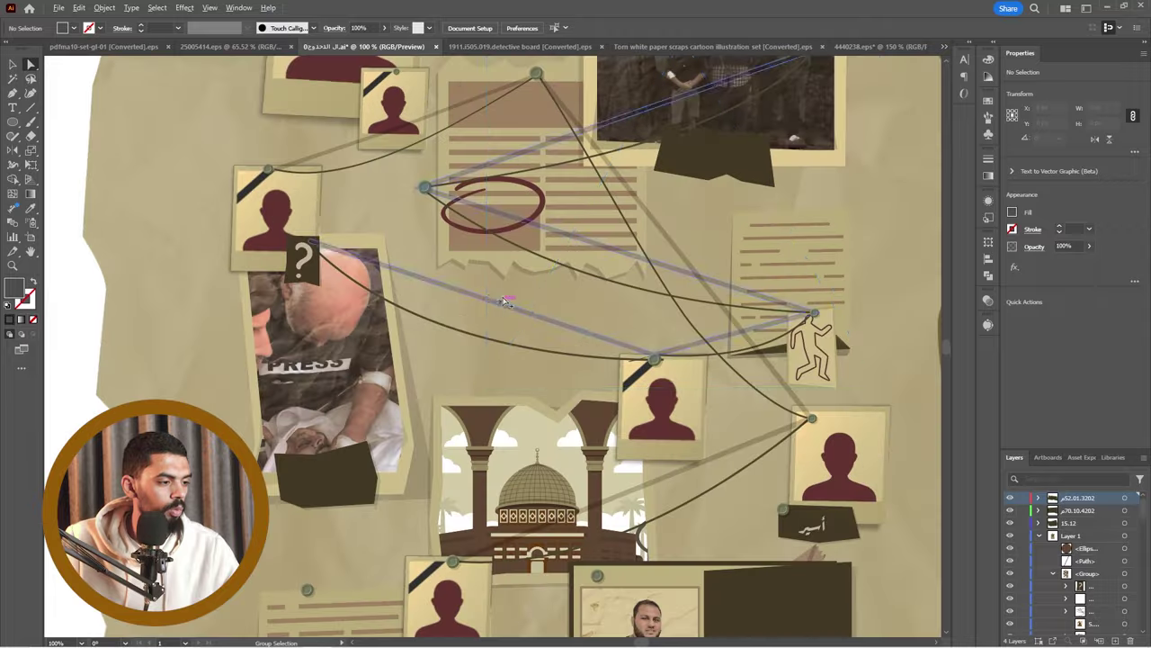
{"action": "key", "text": "ctrl+0"}
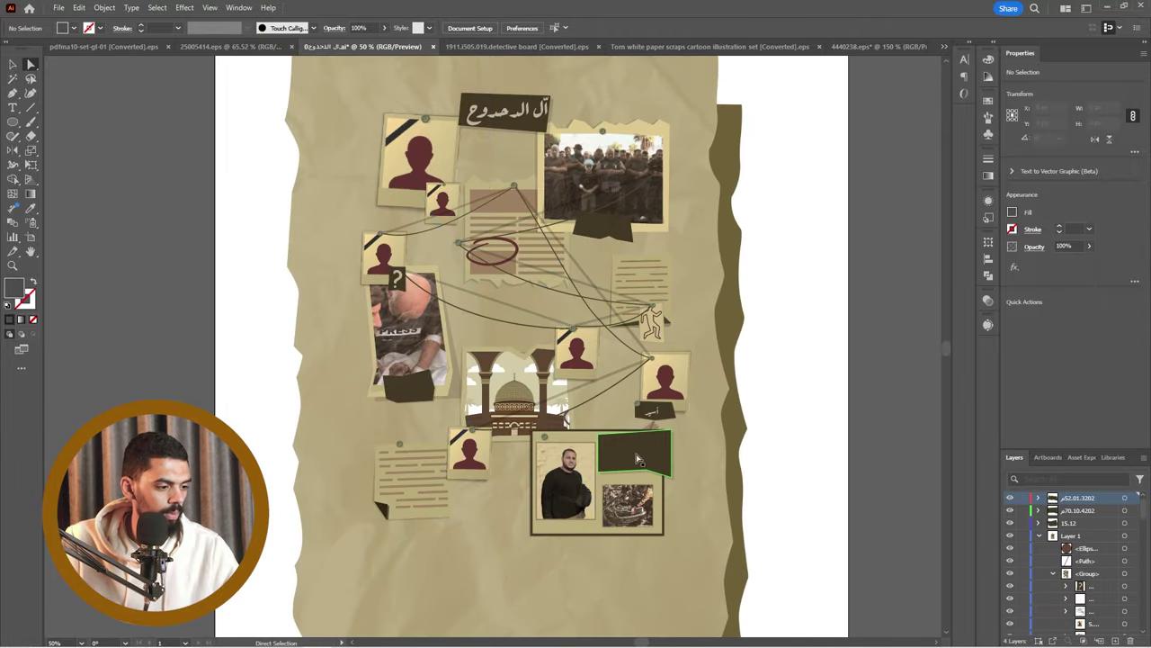
Select the three dark paper labels on the evidence board to identify which layers hold them.
{"action": "left_click", "coordinate": [601, 227]}
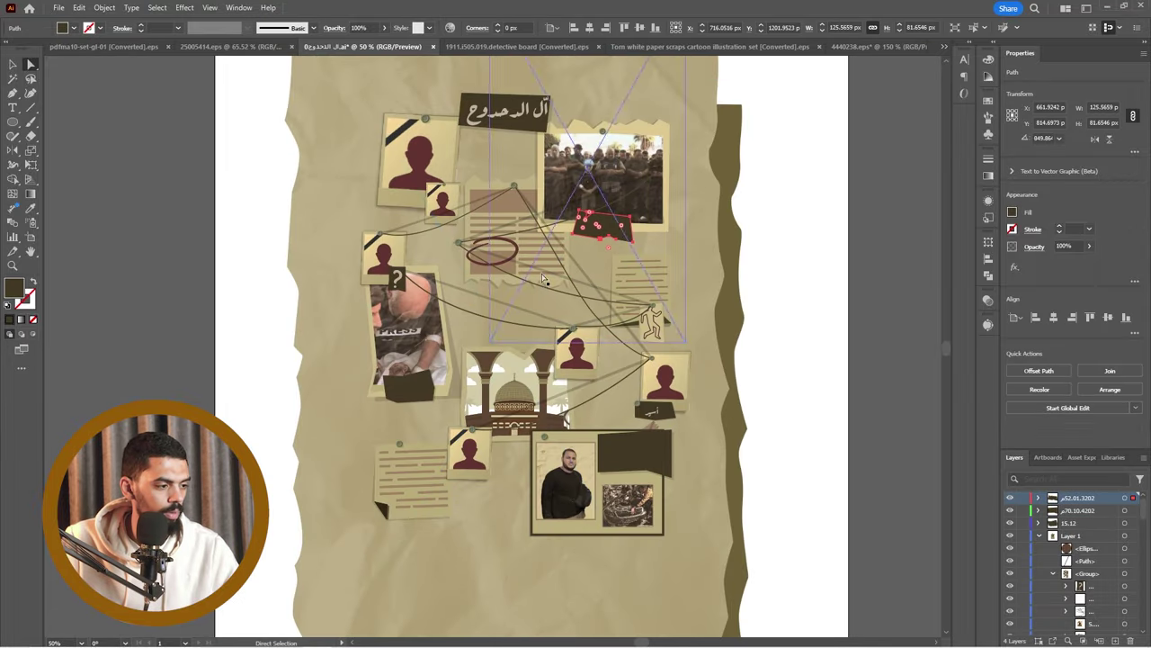
{"action": "left_click", "coordinate": [406, 387]}
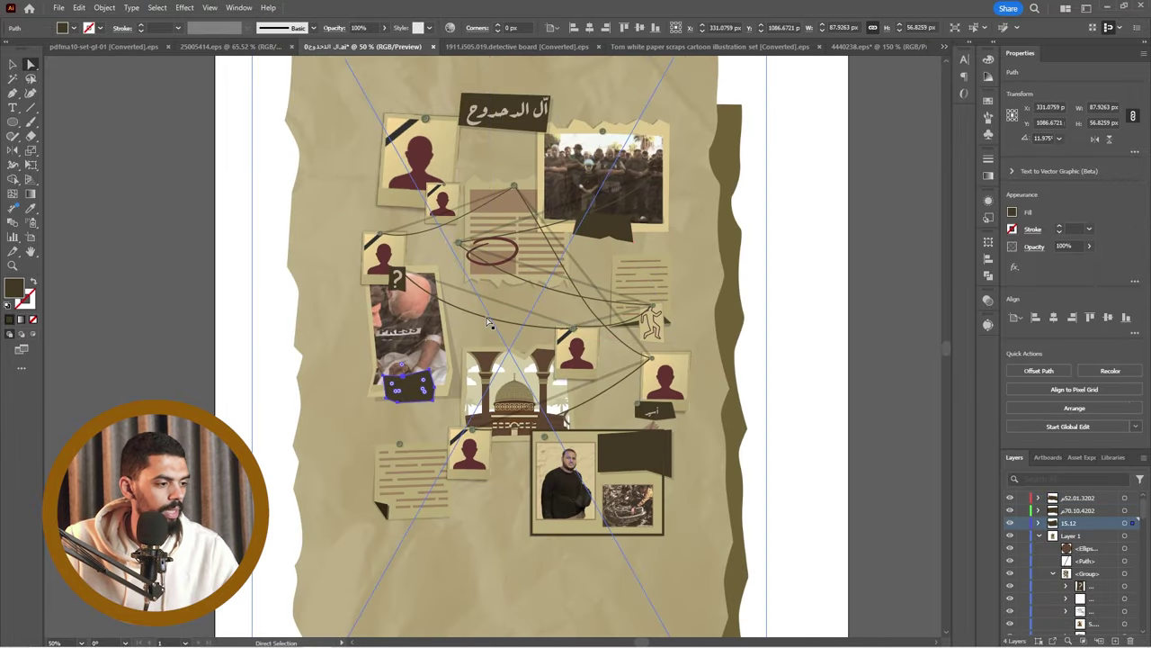
{"action": "key", "text": "ctrl+minus"}
{"action": "scroll", "coordinate": [656, 272], "scroll_direction": "up", "scroll_amount": 3}
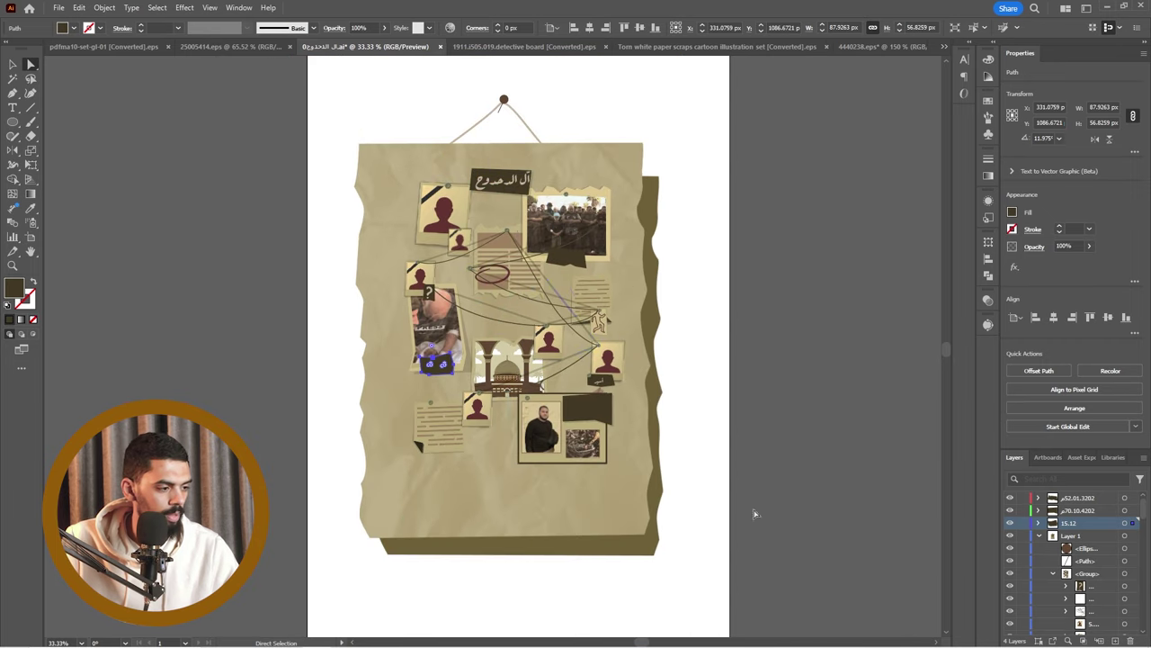
{"action": "left_click", "coordinate": [673, 521]}
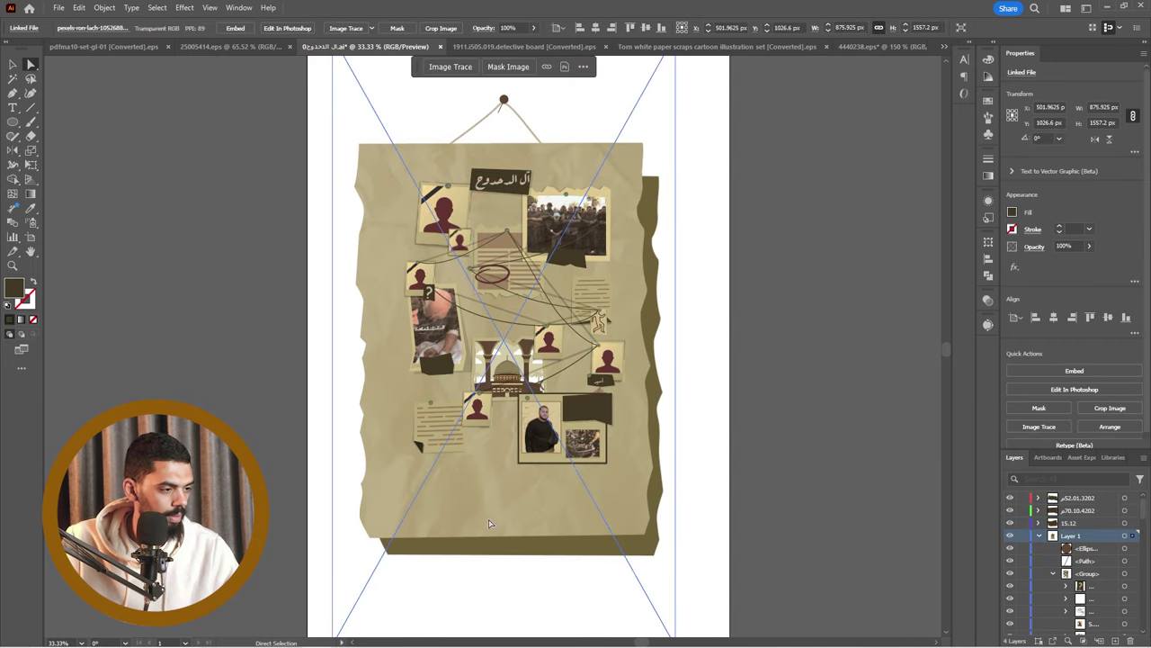
{"action": "left_click", "coordinate": [725, 333]}
{"action": "scroll", "coordinate": [567, 270], "scroll_direction": "up", "scroll_amount": 1}
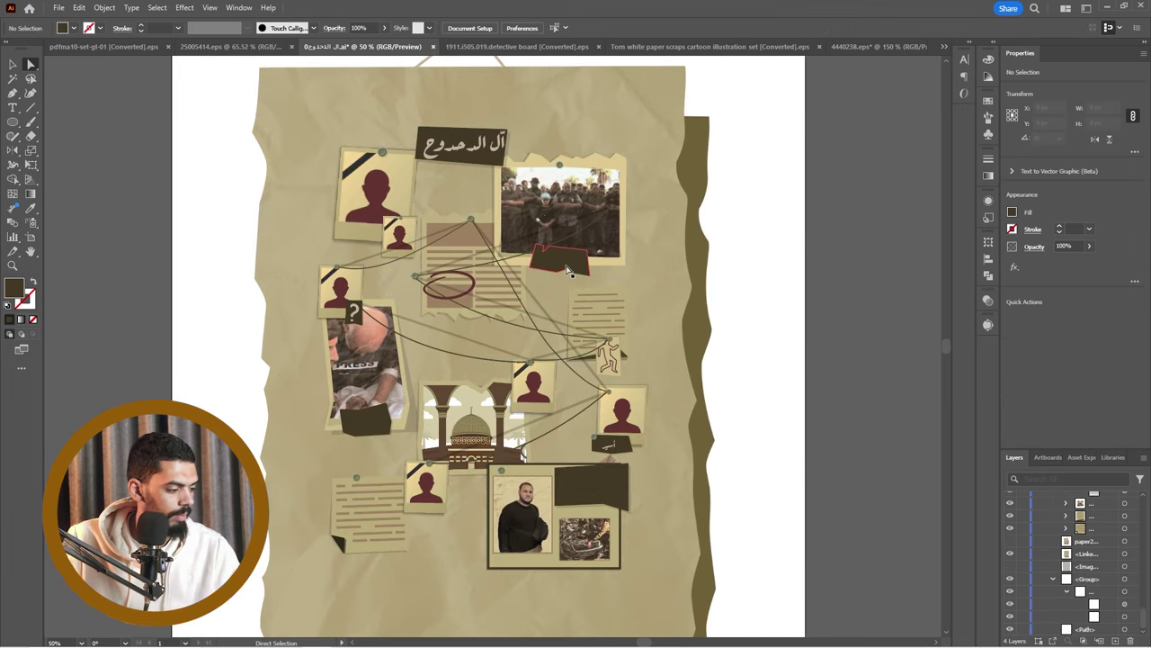
{"action": "left_click", "coordinate": [567, 270]}
{"action": "left_click", "coordinate": [591, 485], "text": "shift"}
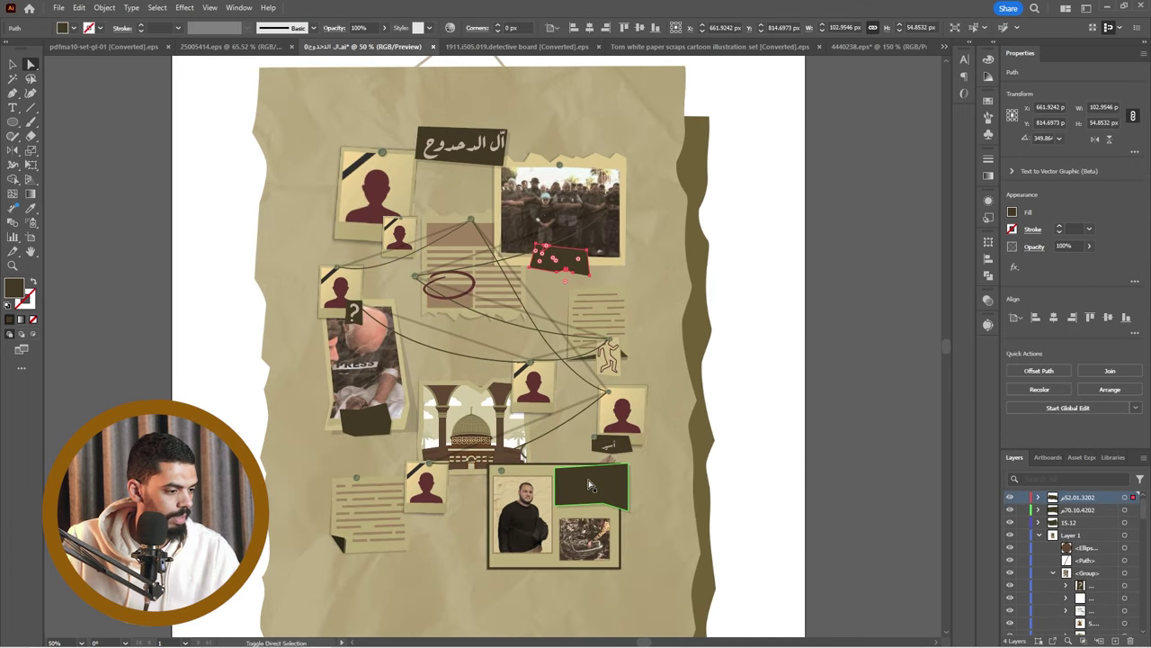
{"action": "left_click", "coordinate": [378, 421], "text": "shift"}
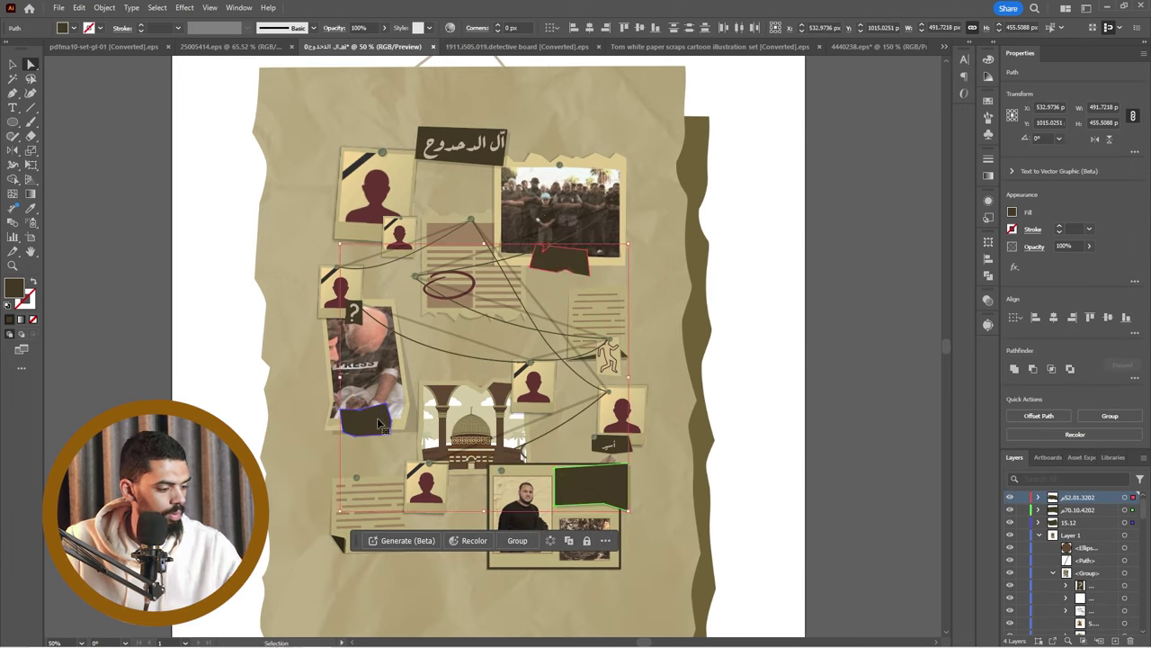
Collapse Layer 1 and hide the three date-named label layers so only the evidence board artwork shows.
{"action": "left_click", "coordinate": [1040, 535]}
{"action": "left_click", "coordinate": [1132, 537]}
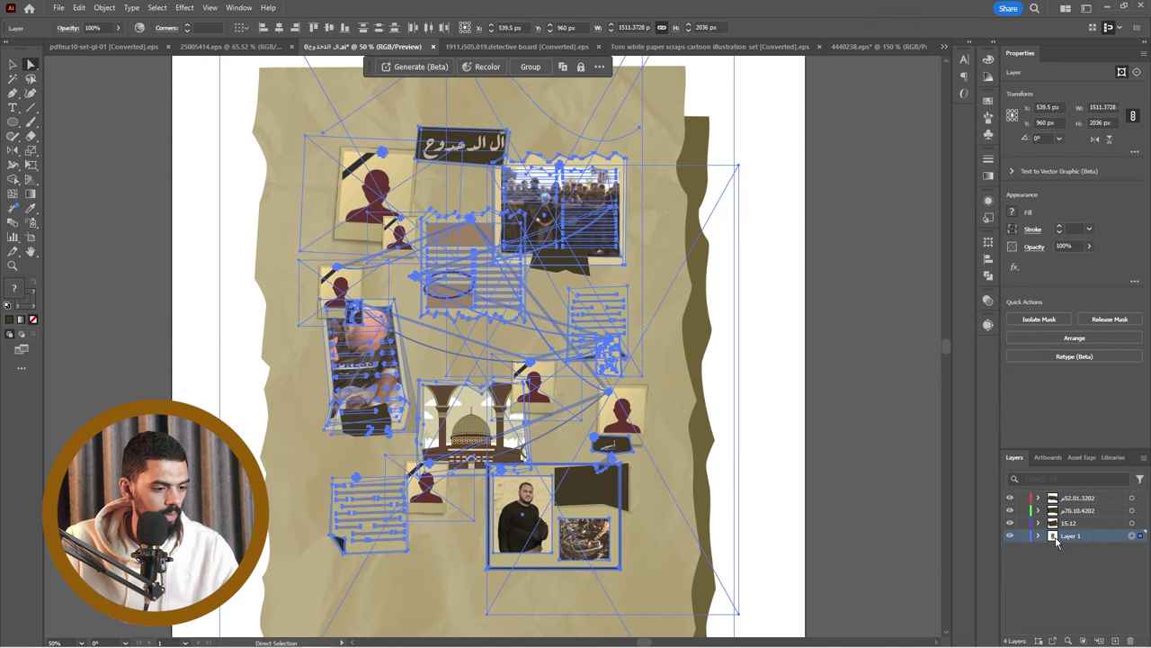
{"action": "left_click", "coordinate": [1120, 525]}
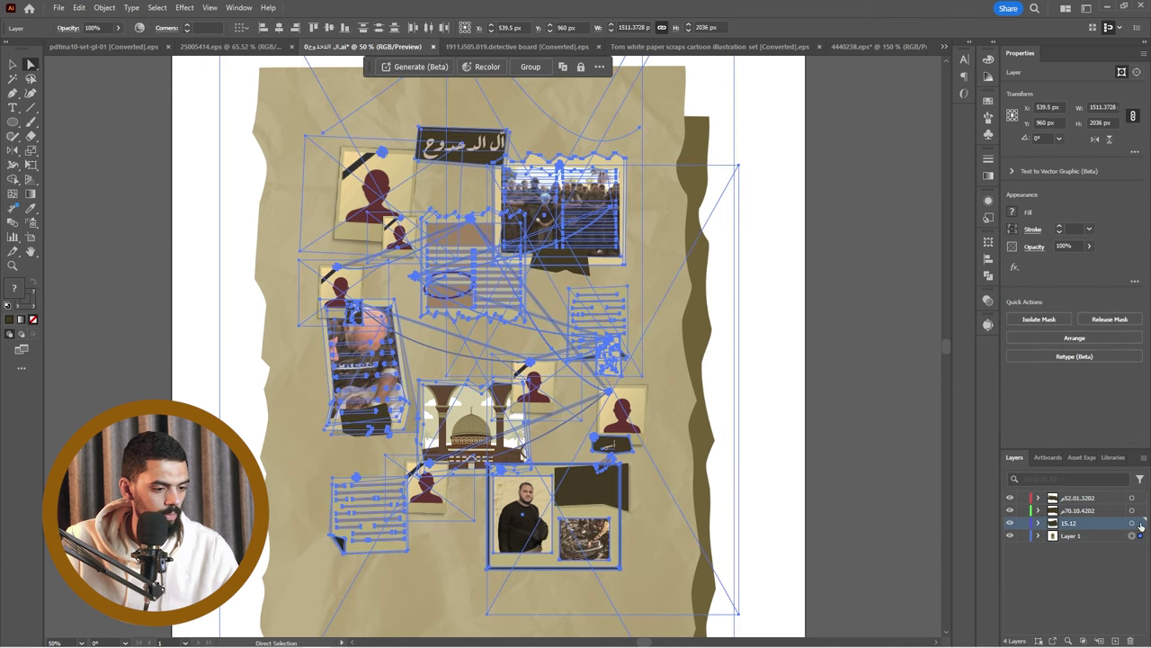
{"action": "left_click", "coordinate": [1140, 523]}
{"action": "left_click", "coordinate": [1140, 510]}
{"action": "left_click", "coordinate": [1141, 497]}
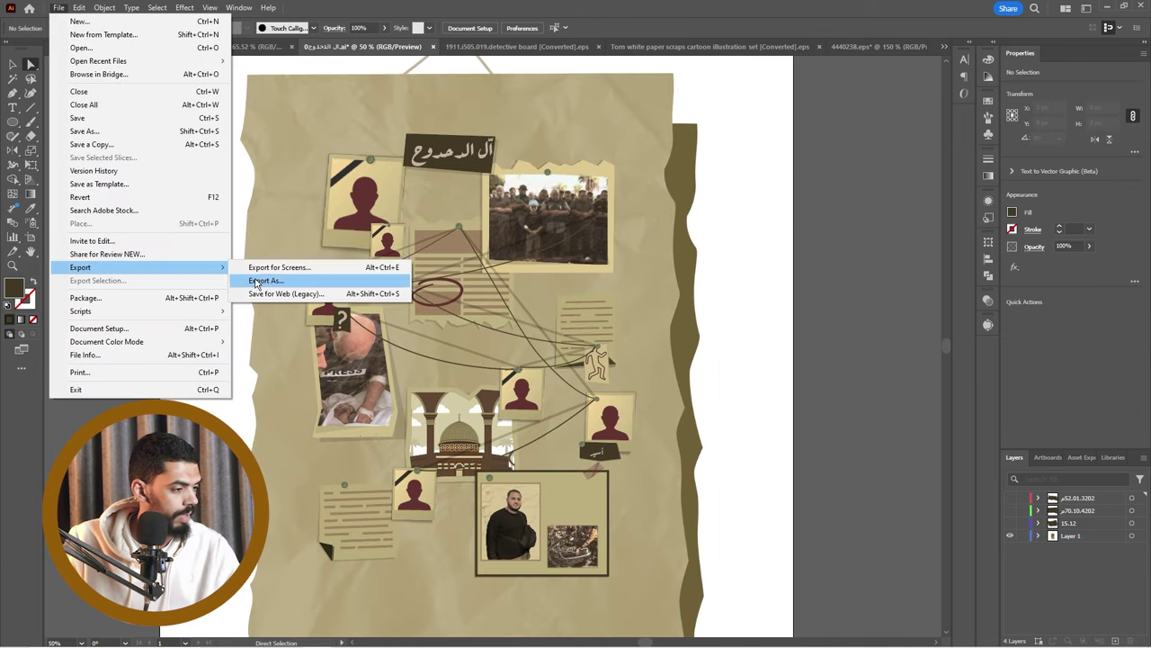
Export the board without its dark labels as a PNG at High (300 ppi) with a transparent background.
{"action": "left_click", "coordinate": [236, 285]}
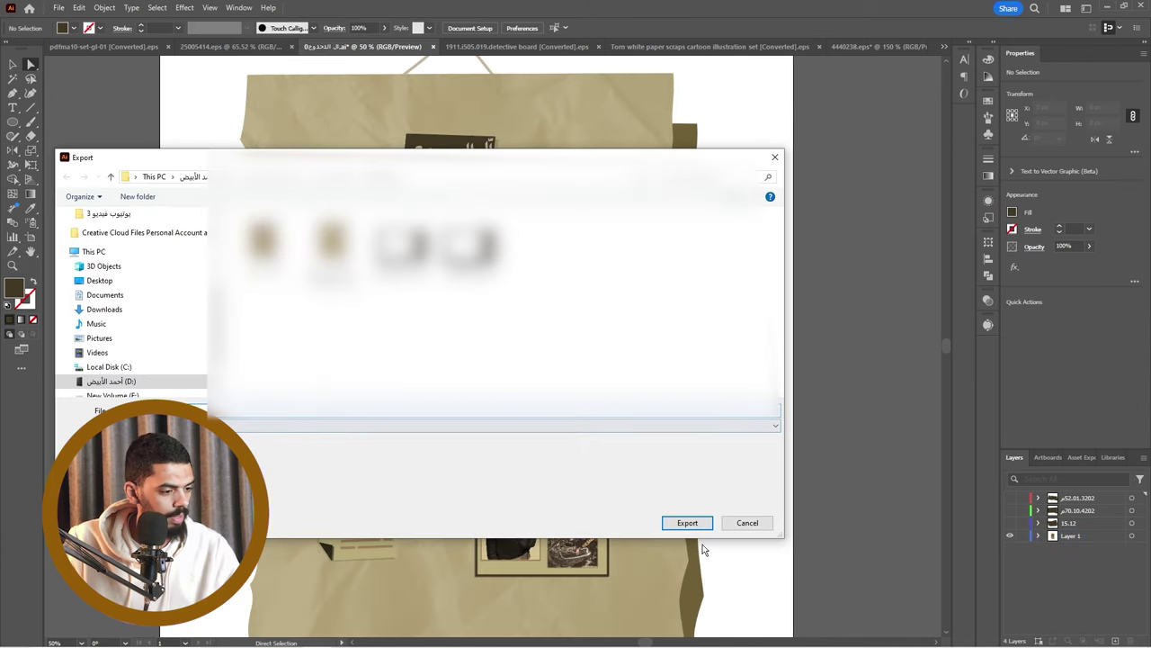
{"action": "left_click", "coordinate": [683, 525]}
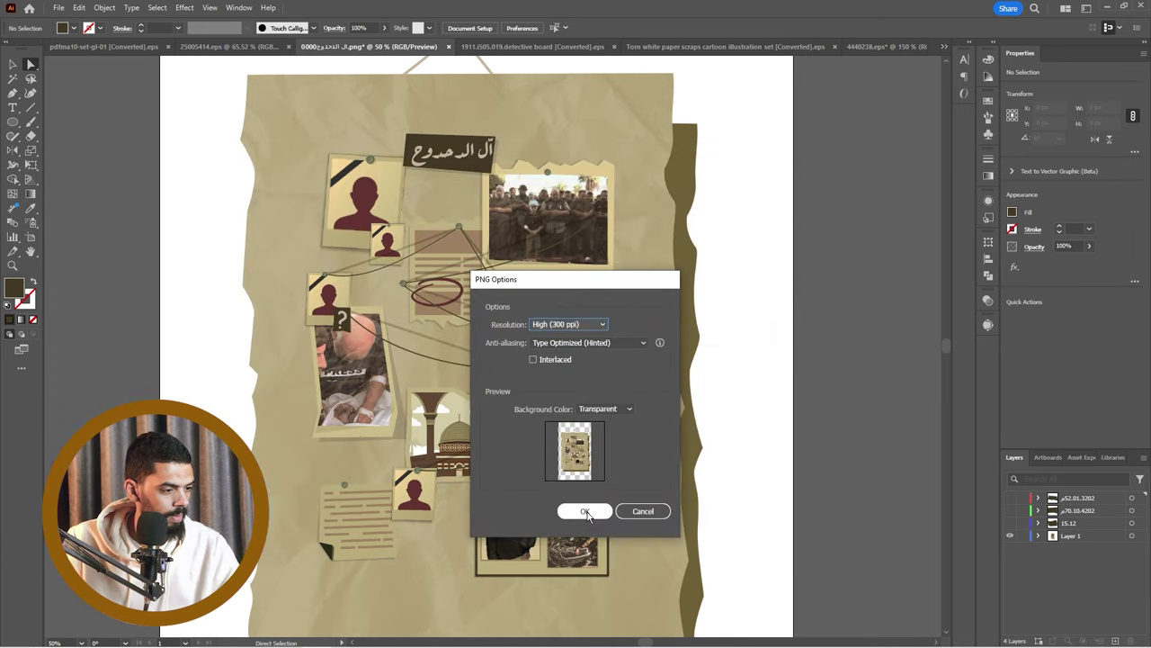
{"action": "left_click", "coordinate": [585, 512]}
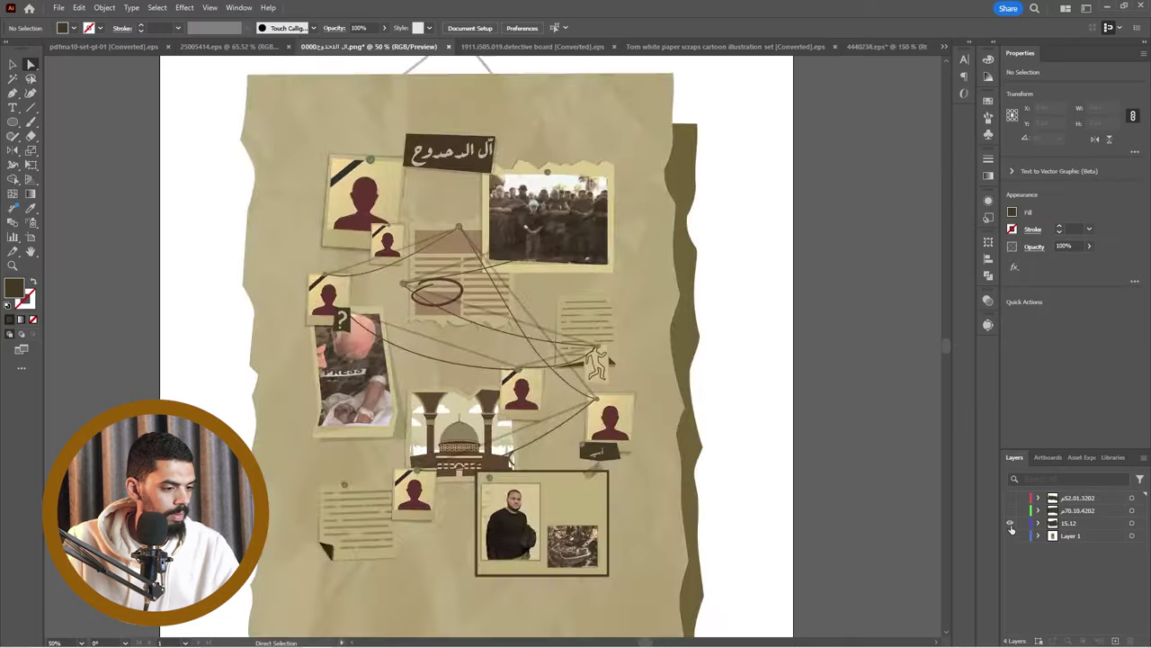
Isolate and copy the 15.12 label in Illustrator, then switch to Photoshop and paste it as a smart object on Artboard 4 copy.
{"action": "left_click", "coordinate": [1011, 522]}
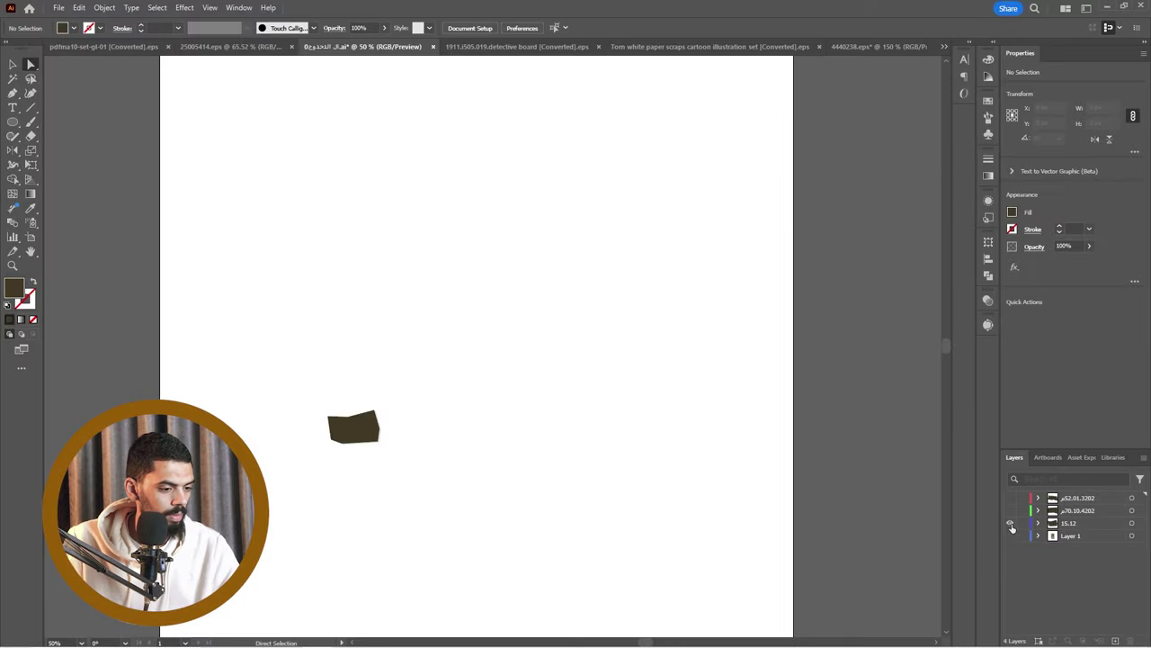
{"action": "left_click", "coordinate": [1141, 524]}
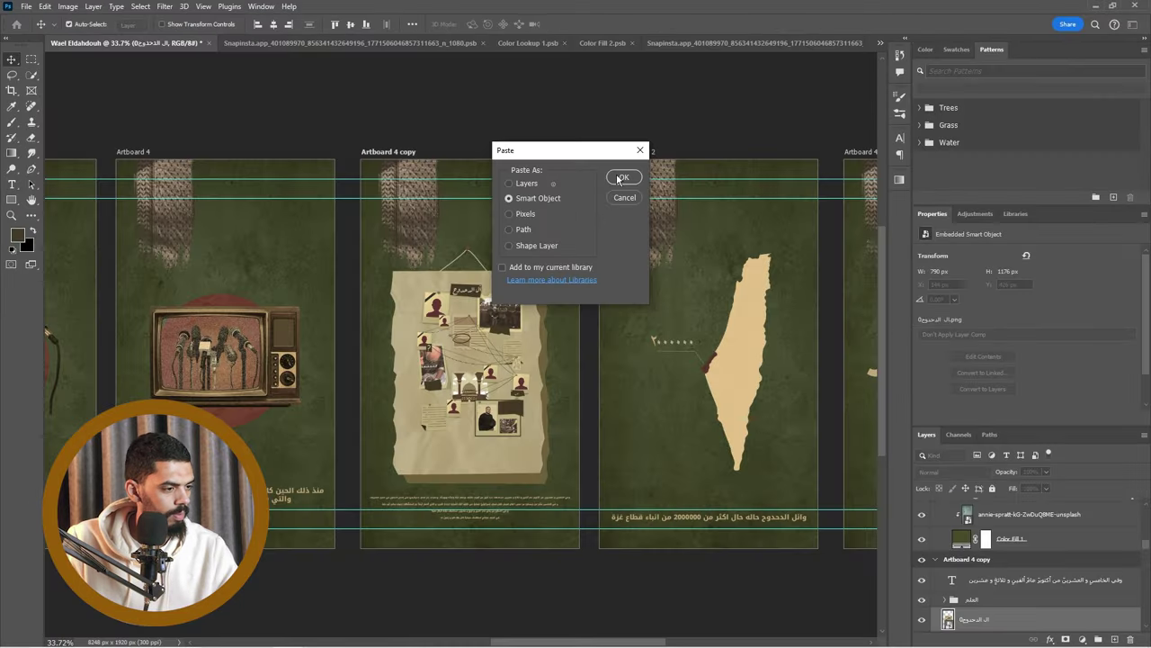
{"action": "left_click", "coordinate": [622, 177]}
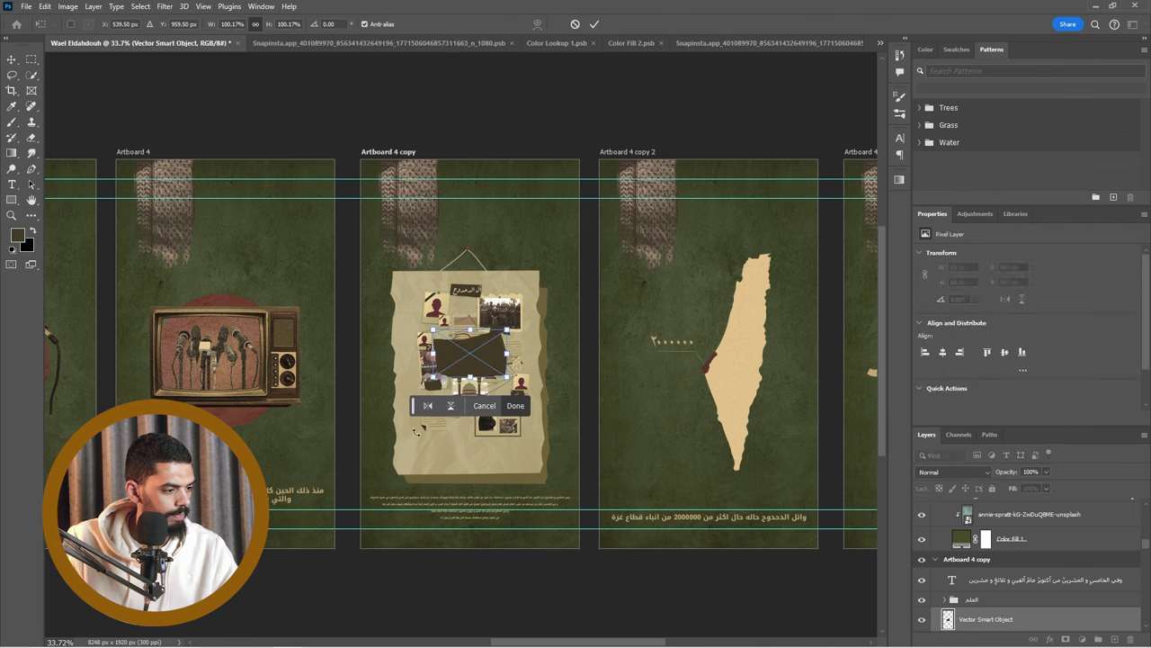
{"action": "key", "text": "Return"}
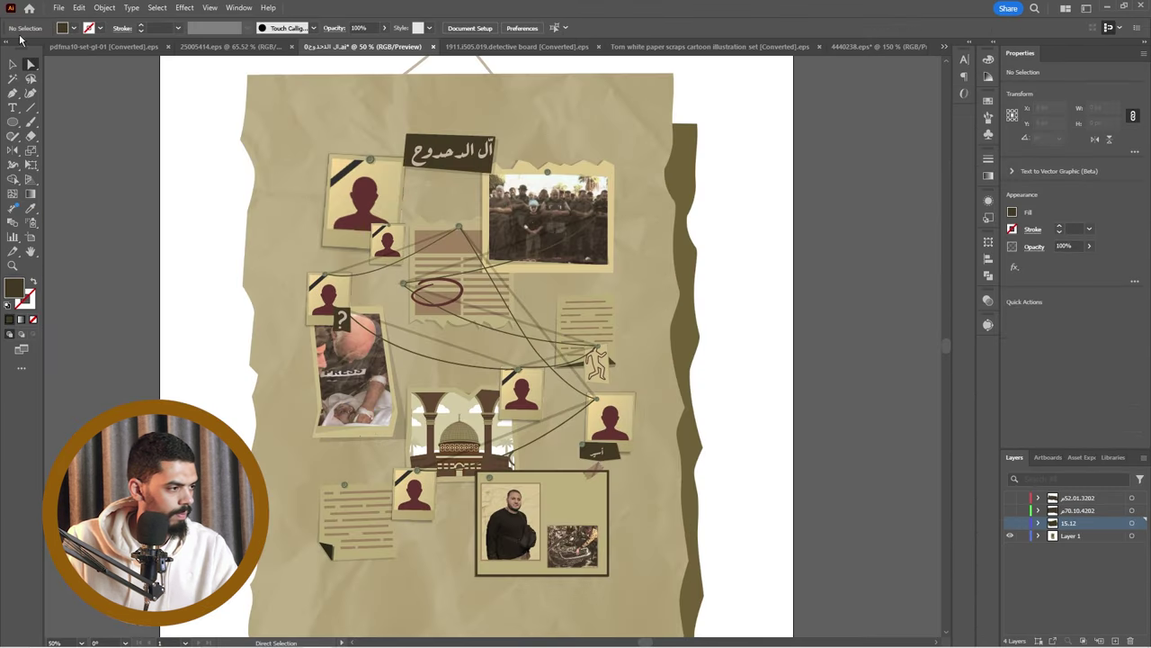
Delete the duplicate (2) PNG and re-export the label-free board over the existing PNG at High (300 ppi) with a transparent background.
{"action": "left_click", "coordinate": [58, 7]}
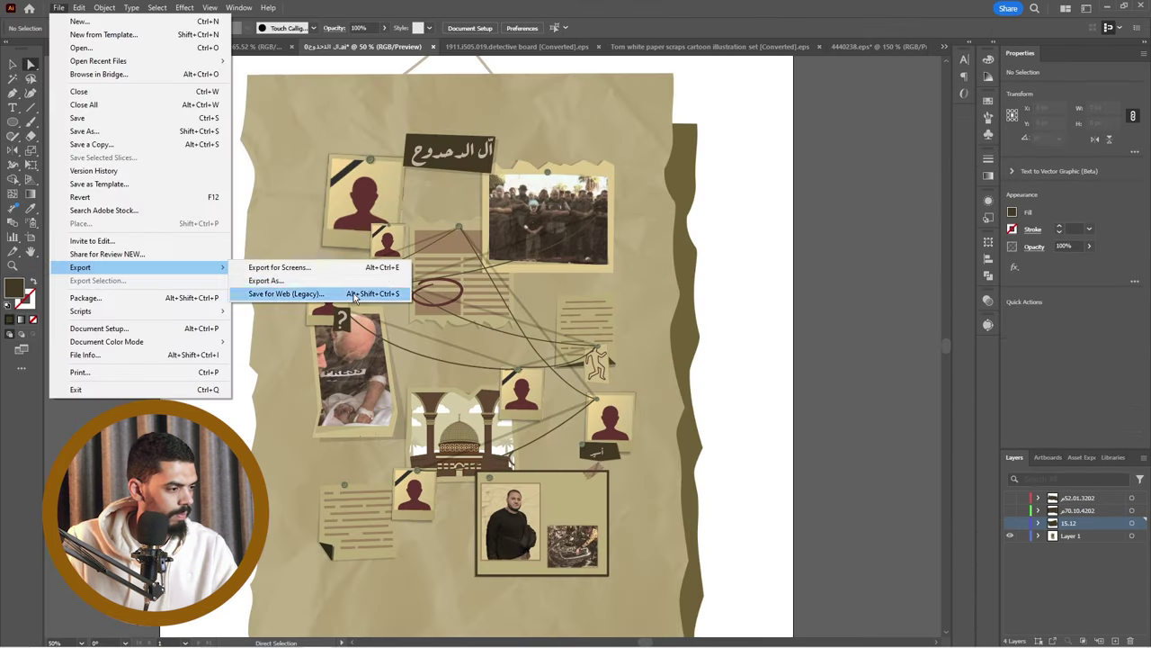
{"action": "left_click", "coordinate": [288, 279]}
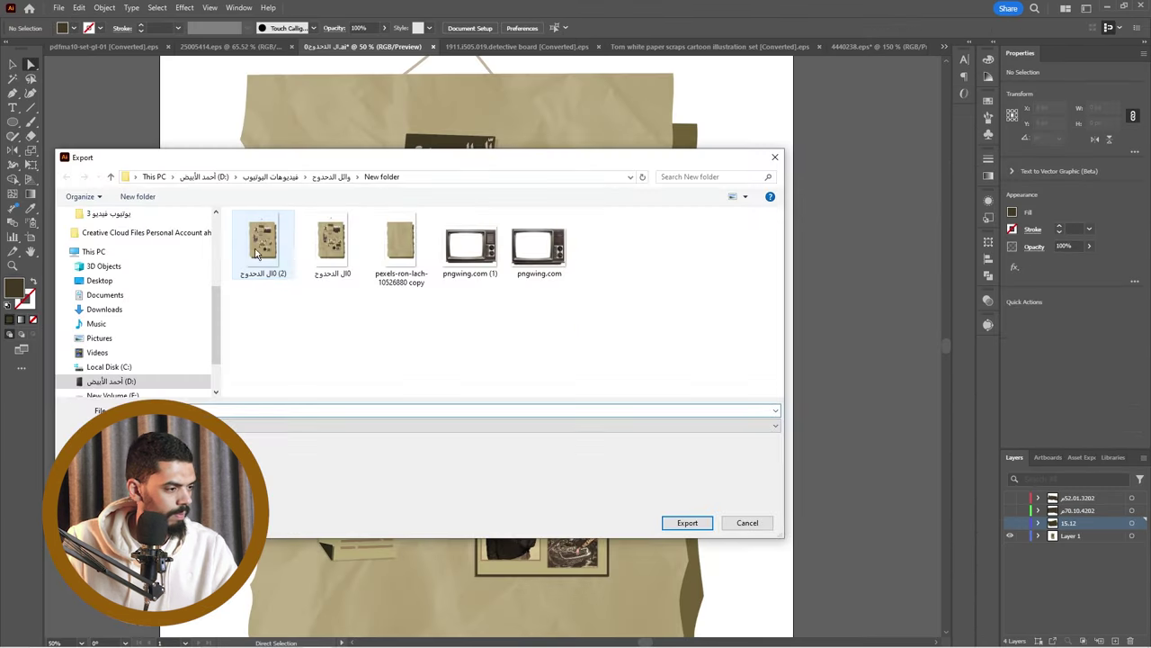
{"action": "left_click", "coordinate": [256, 253]}
{"action": "key", "text": "Delete"}
{"action": "double_click", "coordinate": [261, 245]}
{"action": "left_click", "coordinate": [624, 376]}
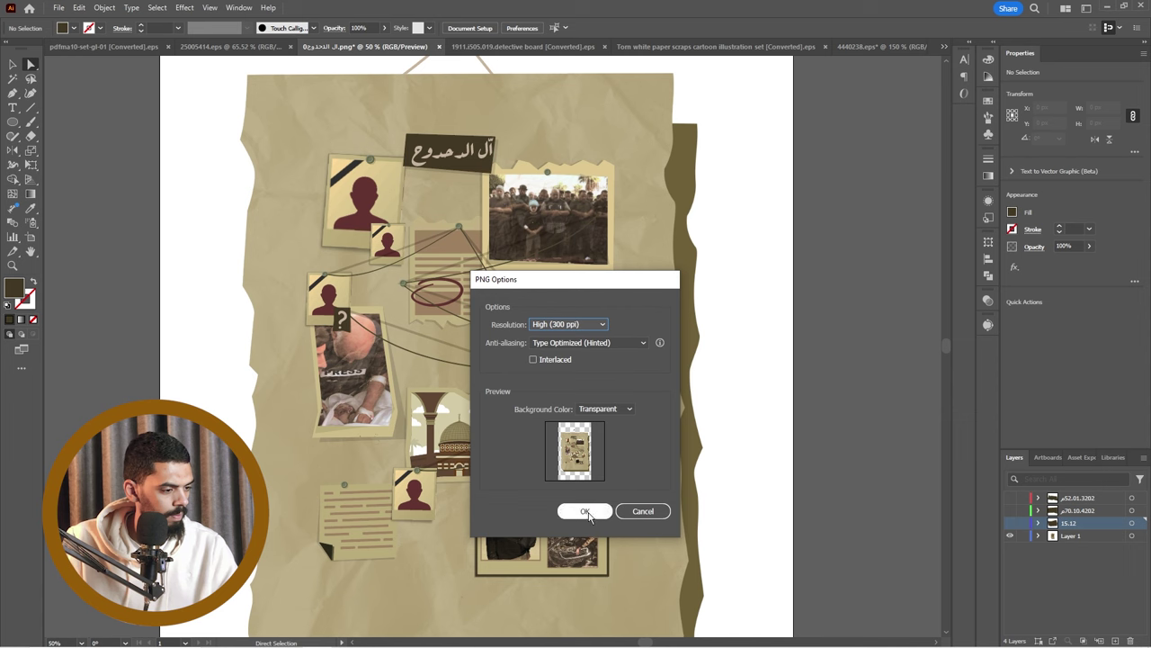
{"action": "left_click", "coordinate": [586, 513]}
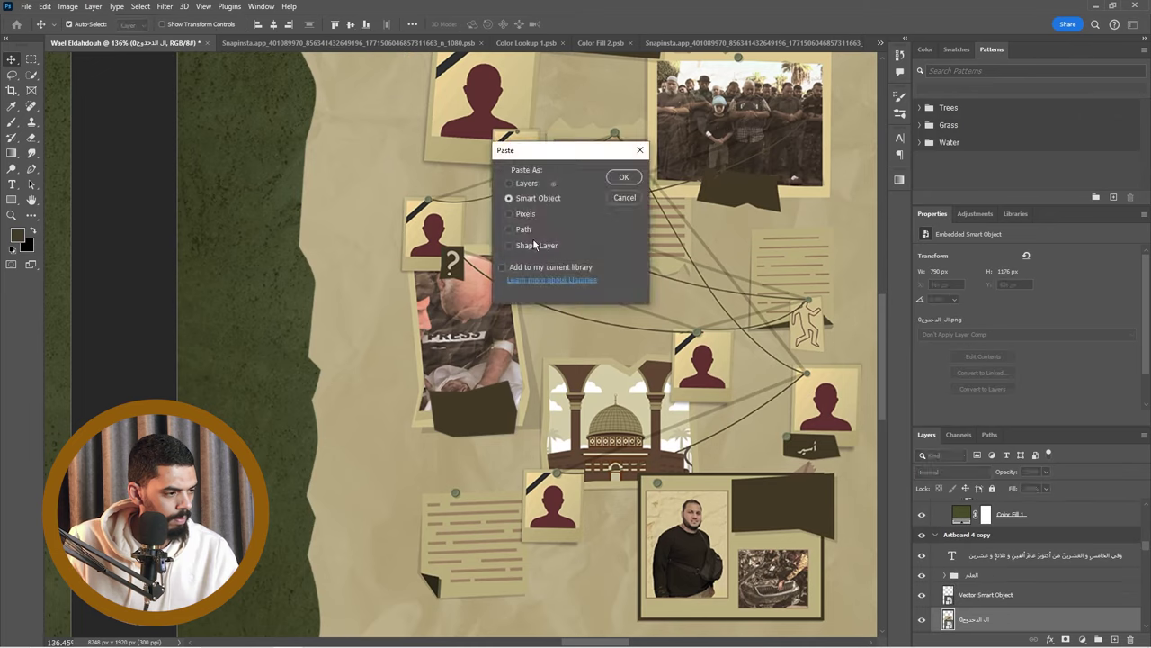
Paste the wide dark label as a smart object in Photoshop and scale it down over the dark label in the framed portrait panel.
{"action": "key", "text": "Return"}
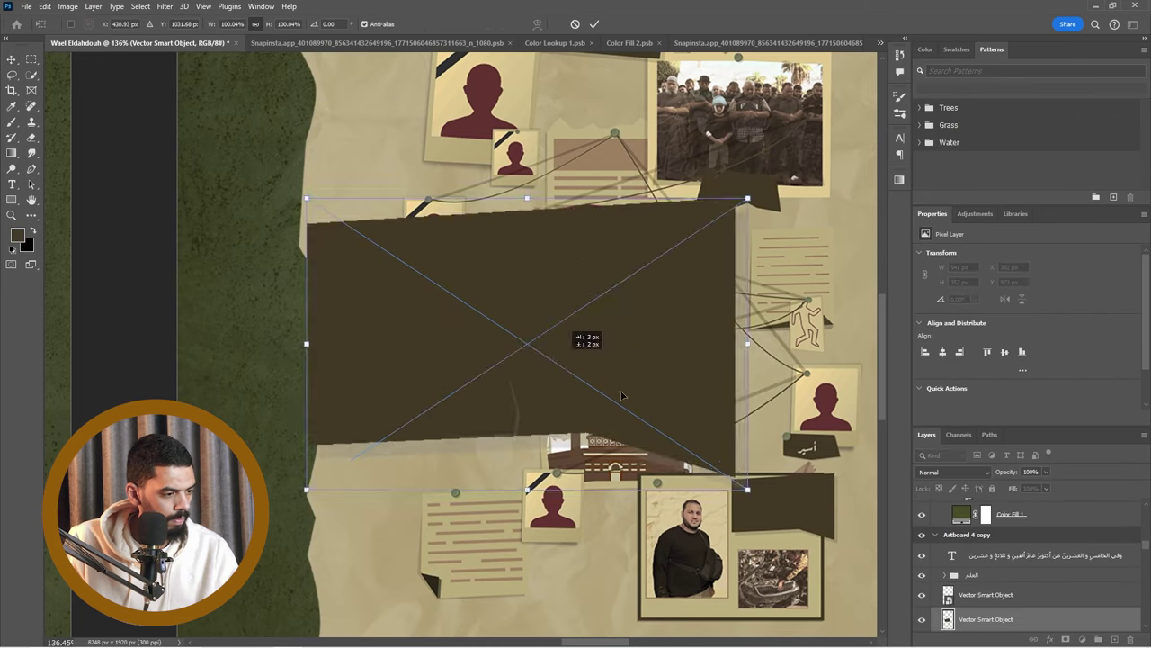
{"action": "left_click_drag", "start_coordinate": [621, 396], "coordinate": [748, 457]}
{"action": "left_click_drag", "start_coordinate": [491, 298], "coordinate": [665, 413]}
{"action": "left_click_drag", "start_coordinate": [733, 438], "coordinate": [804, 492]}
{"action": "left_click_drag", "start_coordinate": [824, 529], "coordinate": [835, 539]}
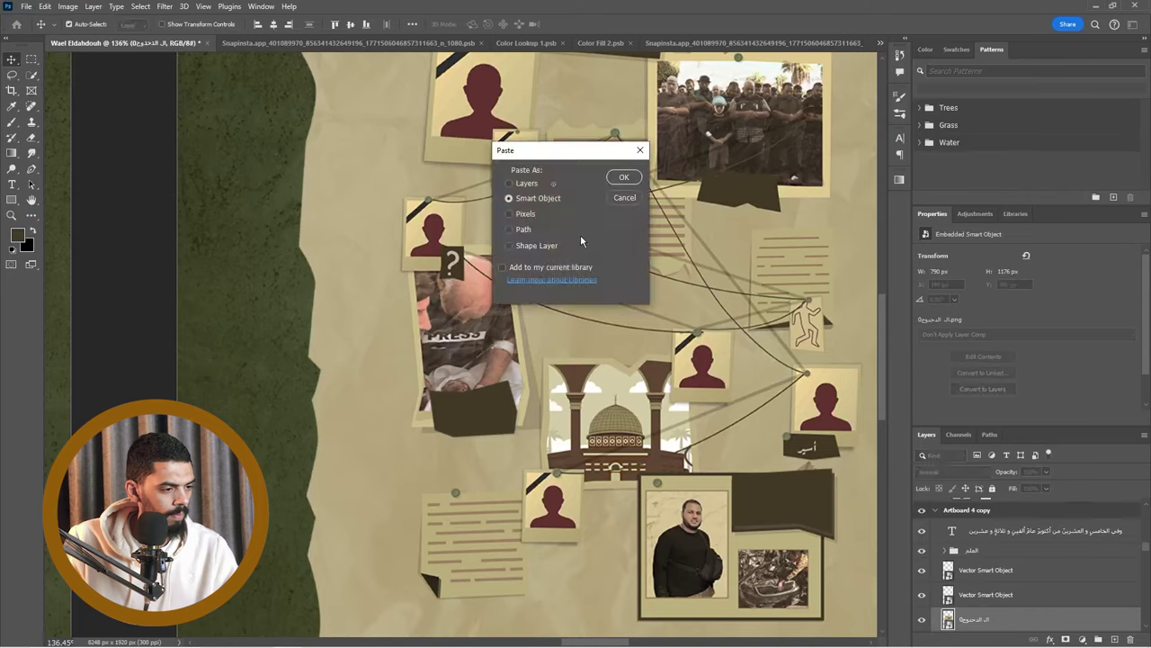
Paste the remaining dark label as a smart object and fit it in place on the evidence board.
{"action": "key", "text": "Return"}
{"action": "left_click_drag", "start_coordinate": [822, 311], "coordinate": [707, 264]}
{"action": "key", "text": "Return"}
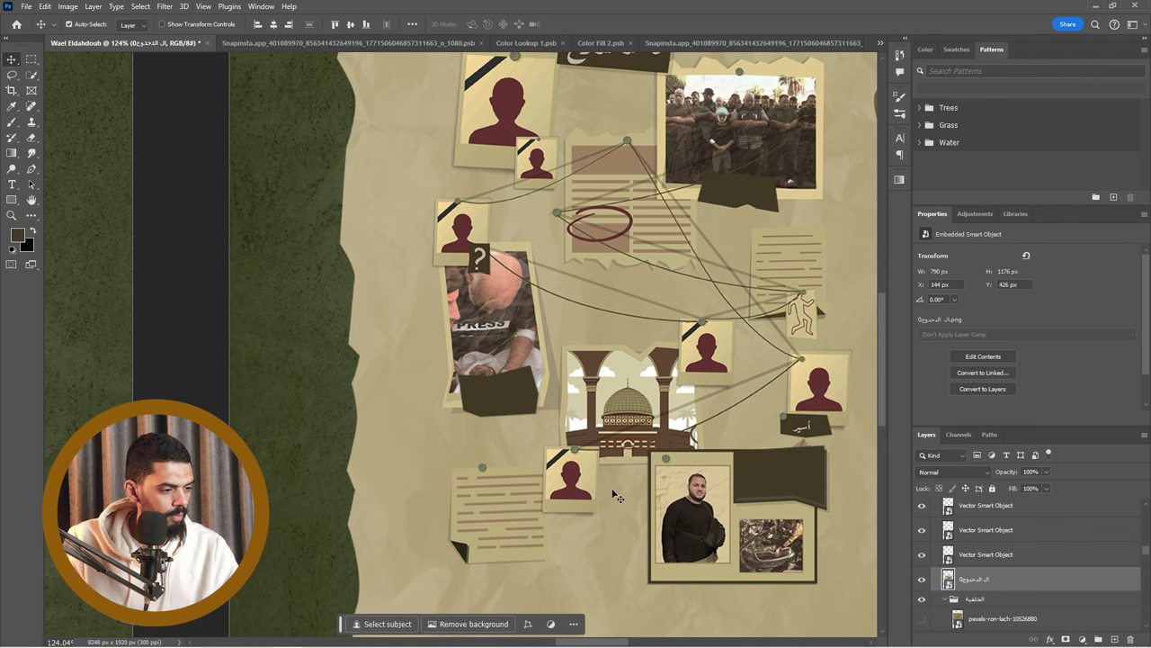
{"action": "scroll", "coordinate": [583, 459], "scroll_direction": "down", "scroll_amount": 3}
{"action": "scroll", "coordinate": [583, 458], "scroll_direction": "down", "scroll_amount": 5}
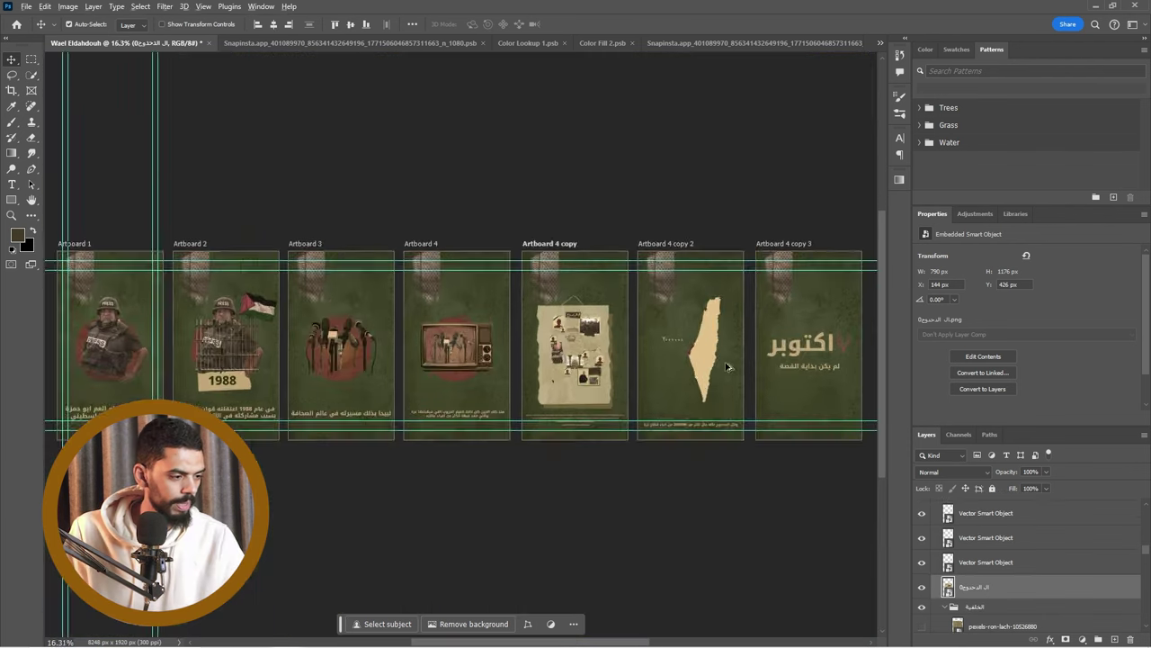